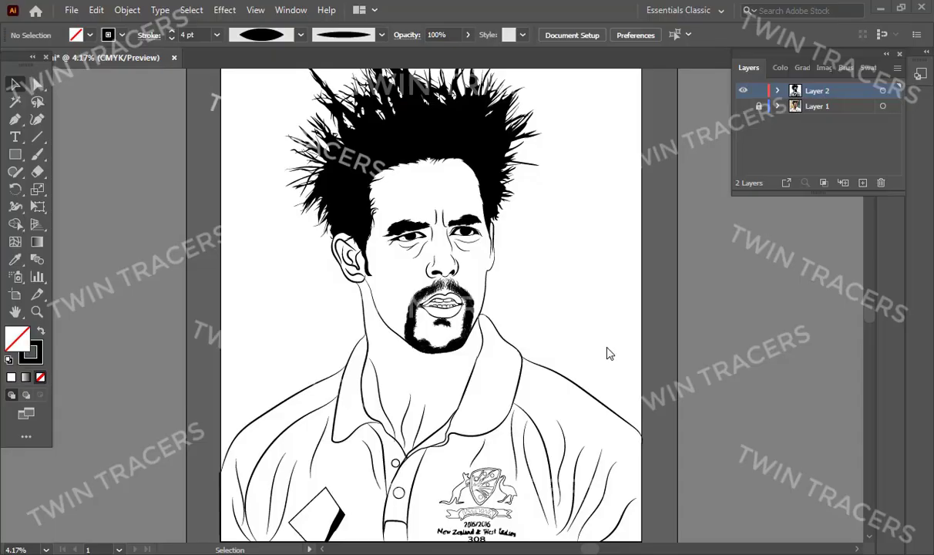
Make the reference photo layer visible beneath the black hair tracing.
left_click(743, 105)
Give the traced hair shape a dark 211B1D fill.
left_click_drag(392, 174, 413, 229)
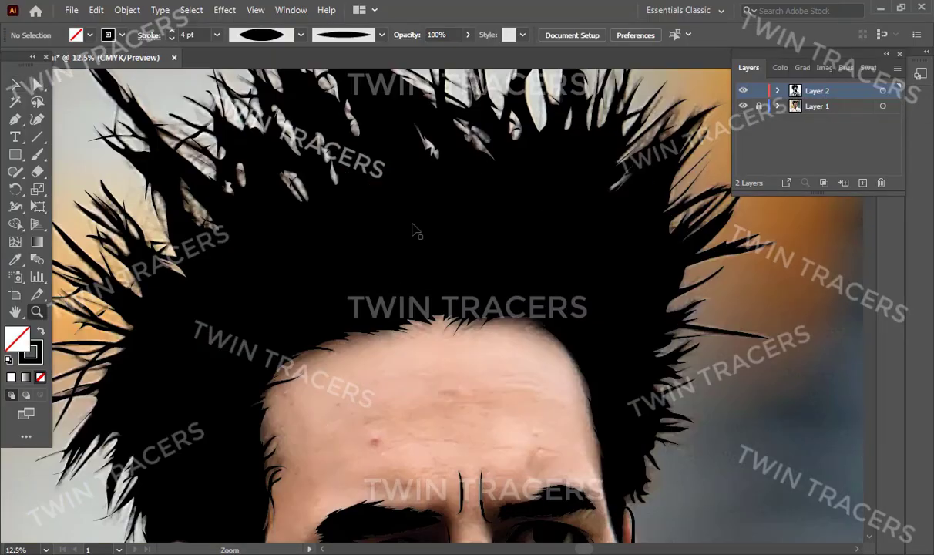
key("v")
left_click(412, 230)
double_click(17, 338)
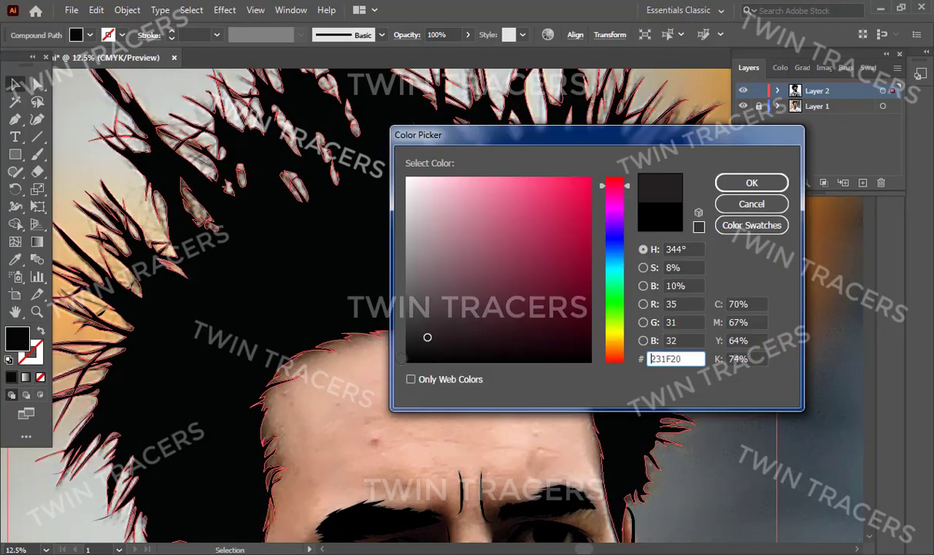
left_click(745, 186)
key("Delete")
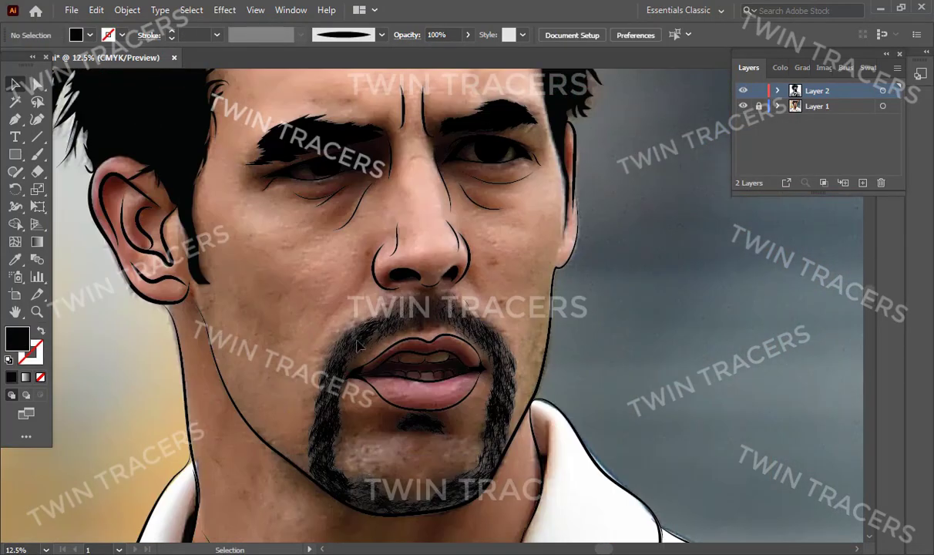
Zoom out to view the whole portrait, then zoom in on the chest logo.
key("z")
left_click_drag(411, 354, 438, 344)
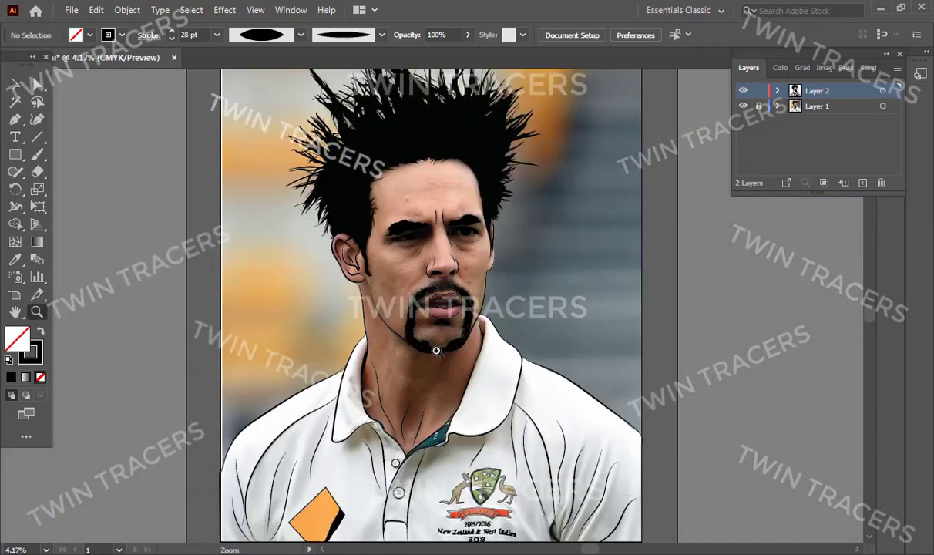
mouse_move(455, 235)
left_mouse_down()
mouse_move(478, 286)
mouse_move(501, 291)
left_mouse_up()
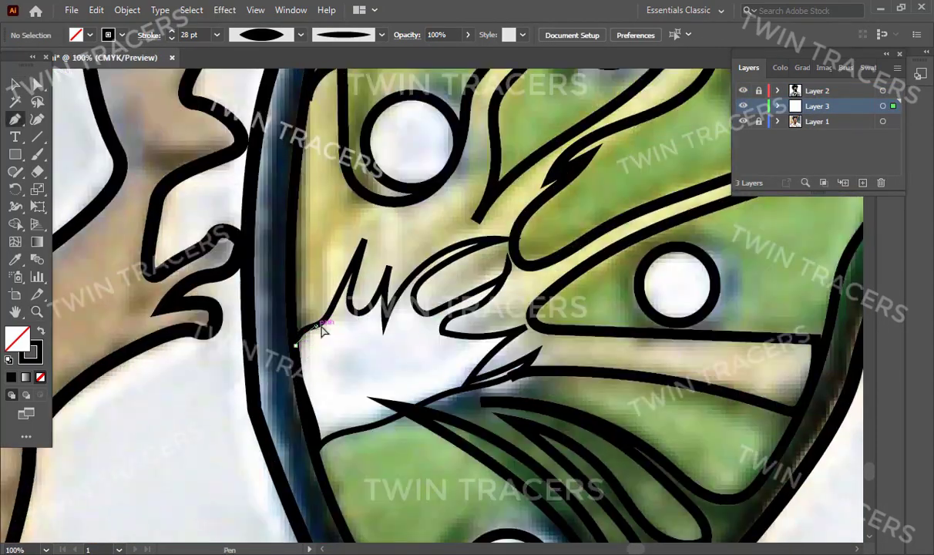
Trace the logo's claw shape and fill it white sampled from the photo.
key("p")
left_click(360, 255)
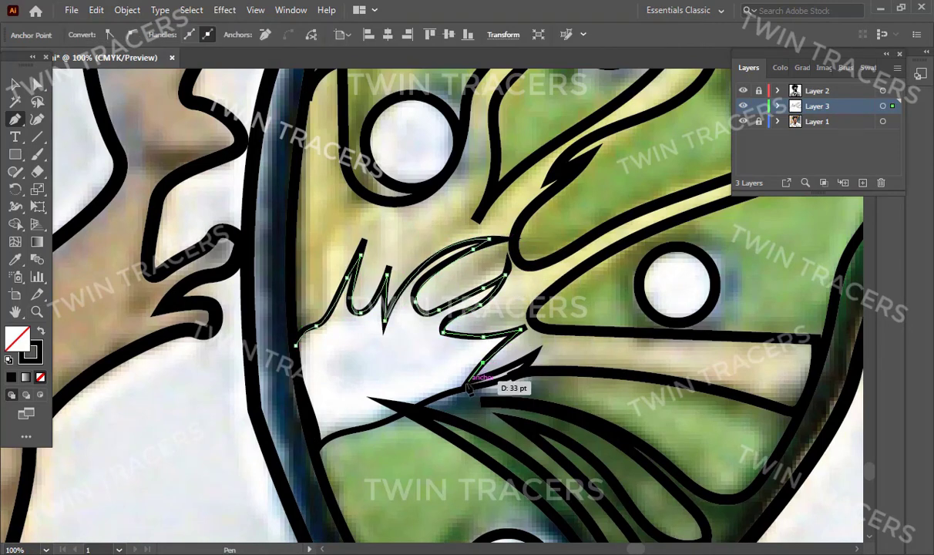
left_click(309, 337)
key("i")
left_click(364, 385)
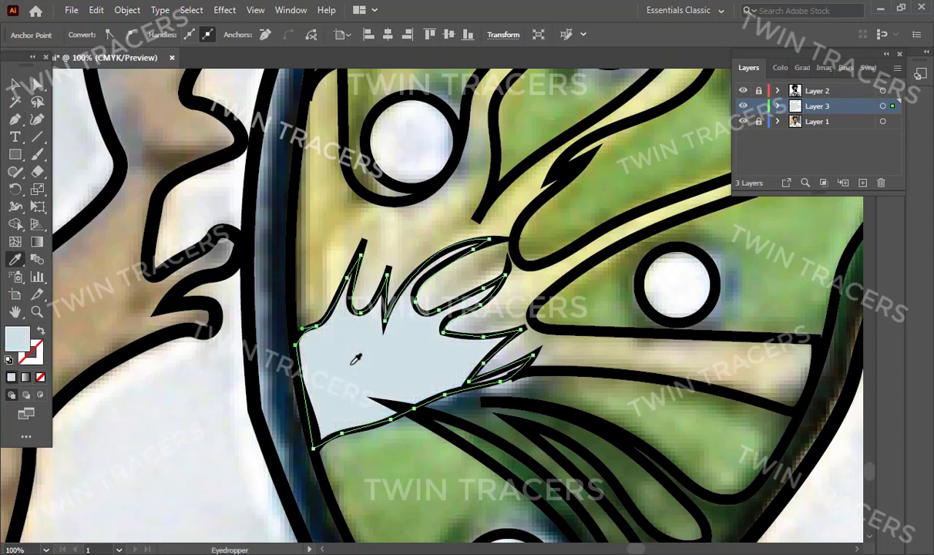
key("v")
mouse_move(630, 320)
left_mouse_down()
mouse_move(601, 347)
mouse_move(611, 368)
left_mouse_up()
left_click_drag(675, 345, 685, 326)
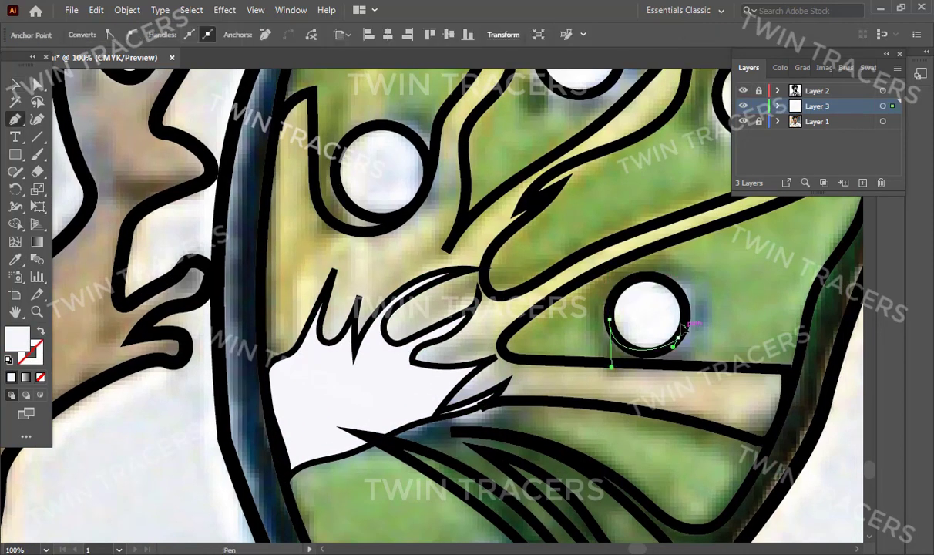
key("ctrl+z")
key("ctrl+z")
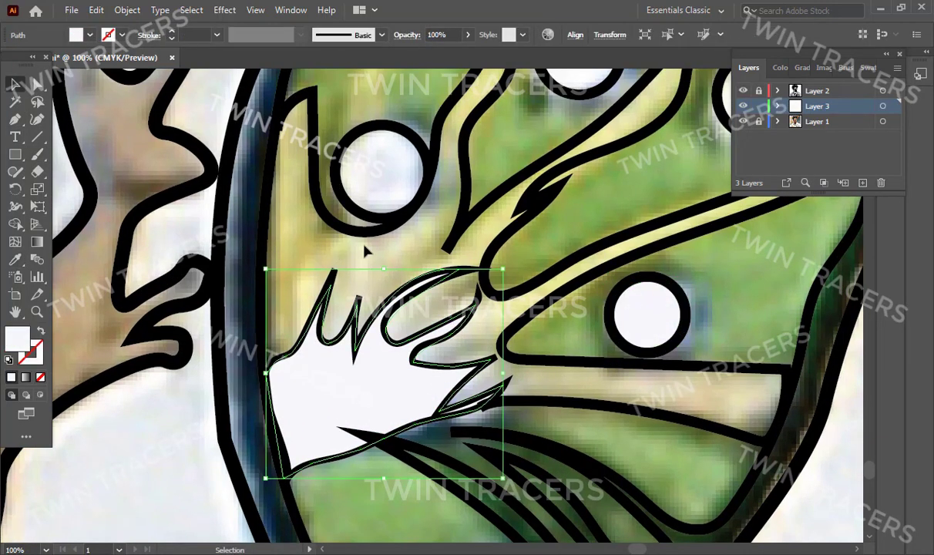
left_click(366, 249)
Trace the logo's upper, right and lower light bands.
key("n")
scroll(231, 185, "up", 1)
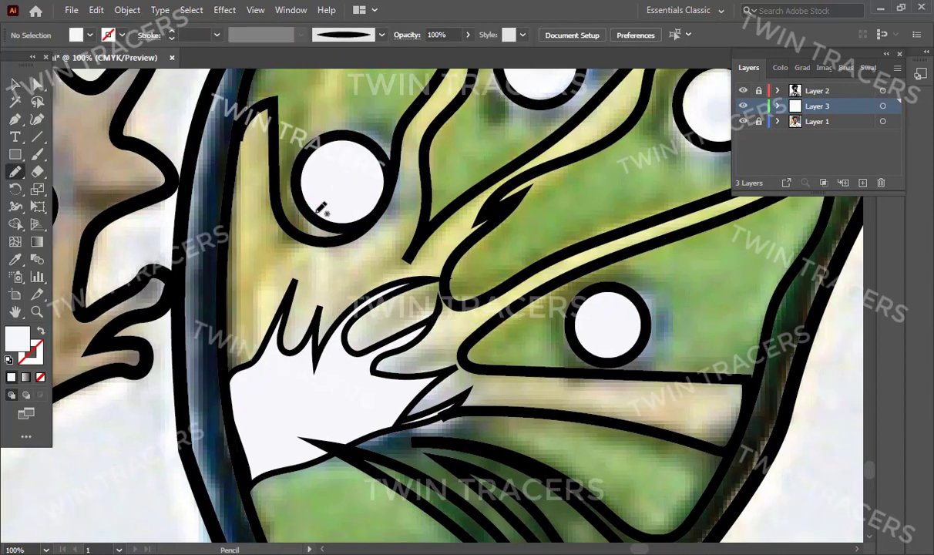
scroll(319, 208, "up", 2)
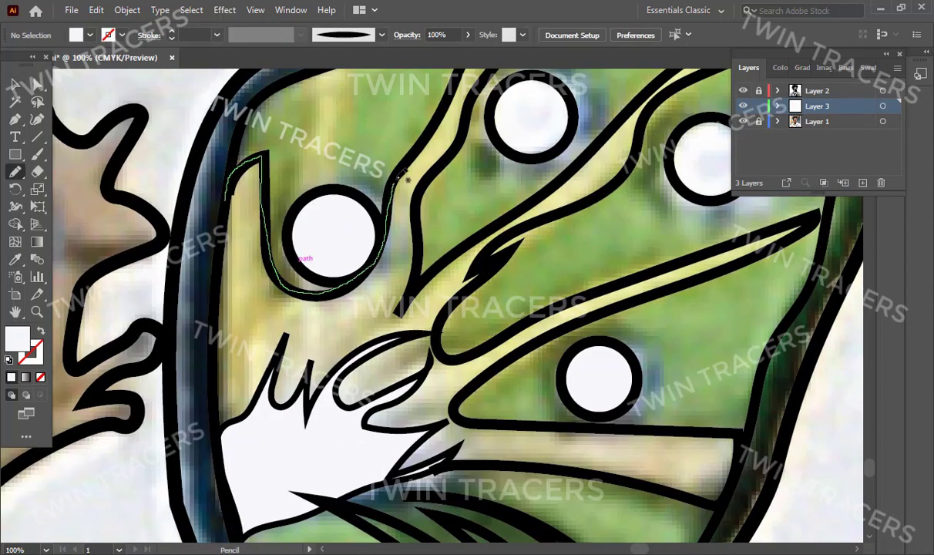
left_click_drag(397, 176, 391, 195)
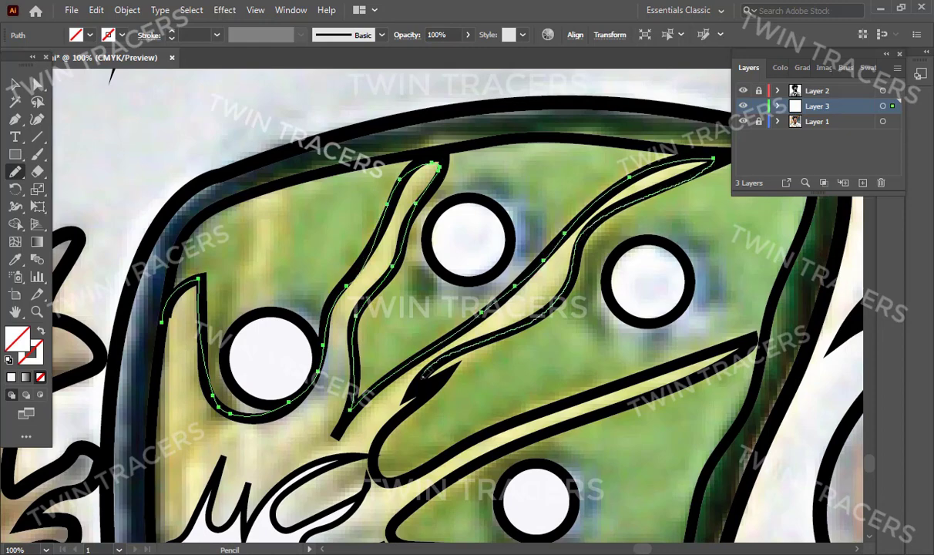
left_click_drag(423, 378, 420, 383)
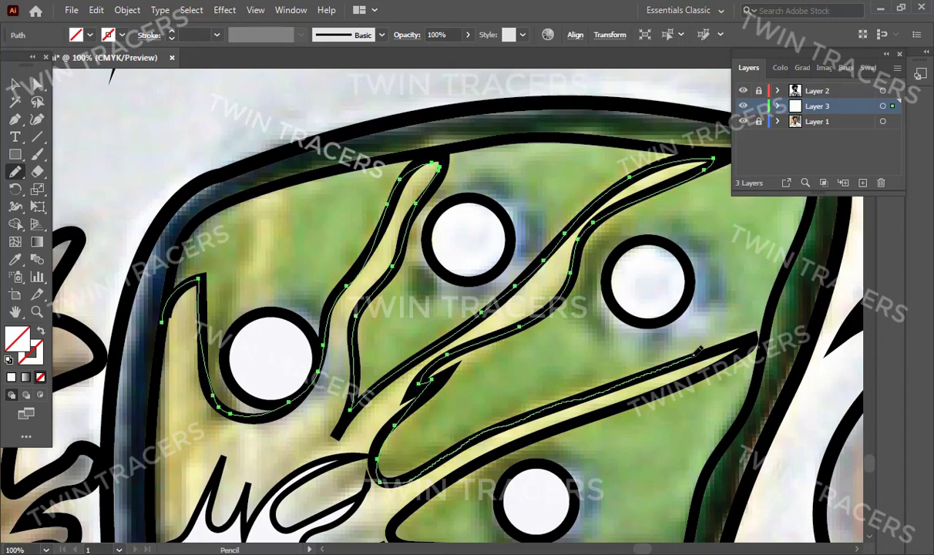
key("p")
scroll(539, 490, "down", 5)
left_click(613, 328)
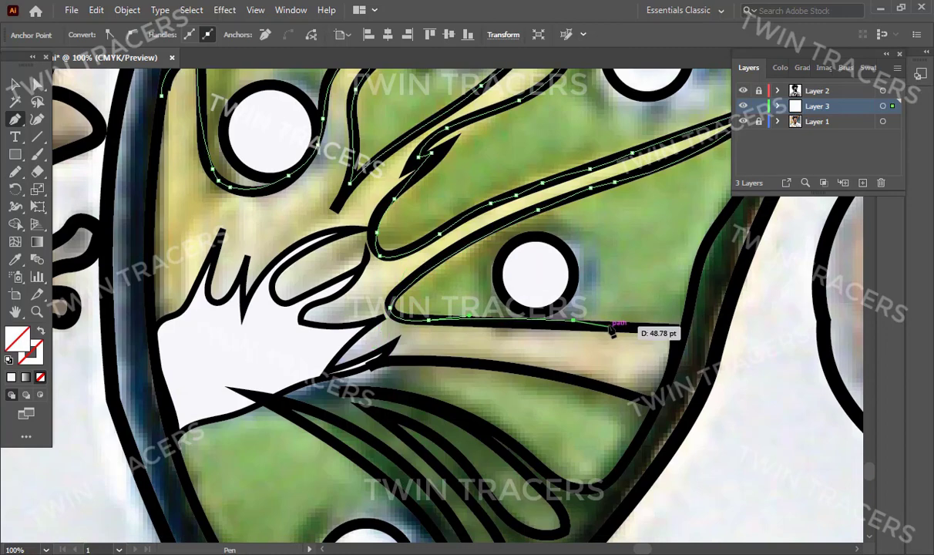
left_click(659, 405)
left_click(389, 310)
Trace one more band at lower left and fill the bands pale yellow E0DD8F.
left_click(177, 351)
left_click(259, 330)
left_click(276, 380)
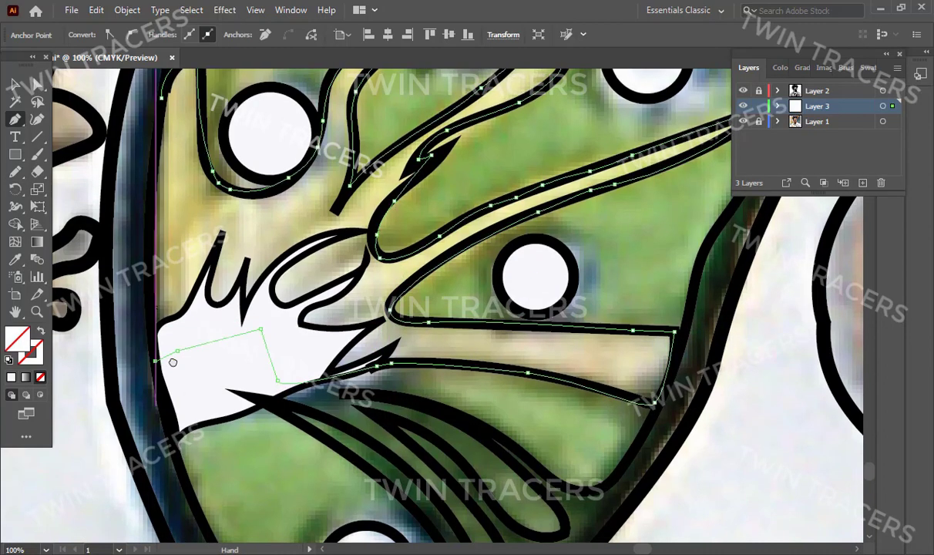
scroll(198, 137, "up", 3)
right_click(390, 225)
left_click(432, 423)
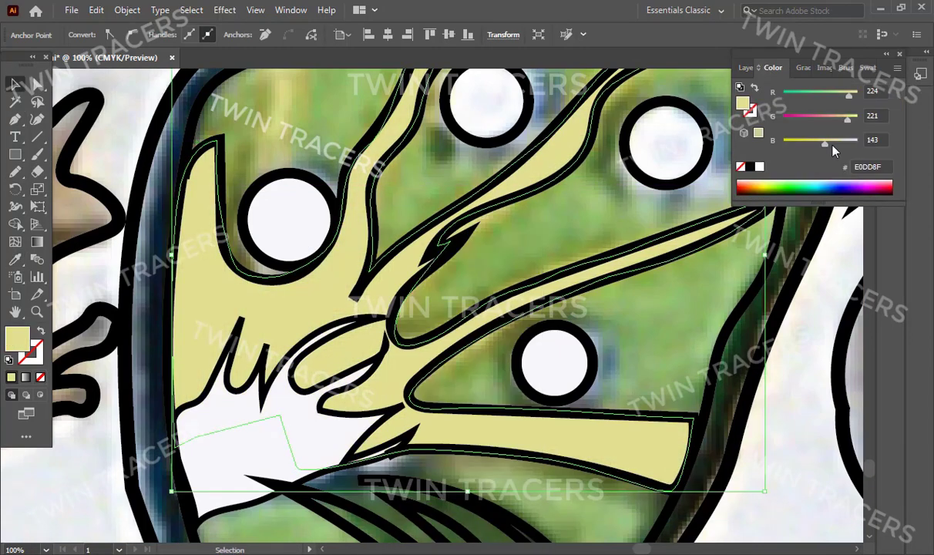
key("shift+ctrl+a")
Fill the logo's round spot white F5F3F8 by sampling it.
left_click_drag(560, 246, 526, 328)
left_click_drag(672, 199, 672, 198)
key("i")
left_click(534, 424)
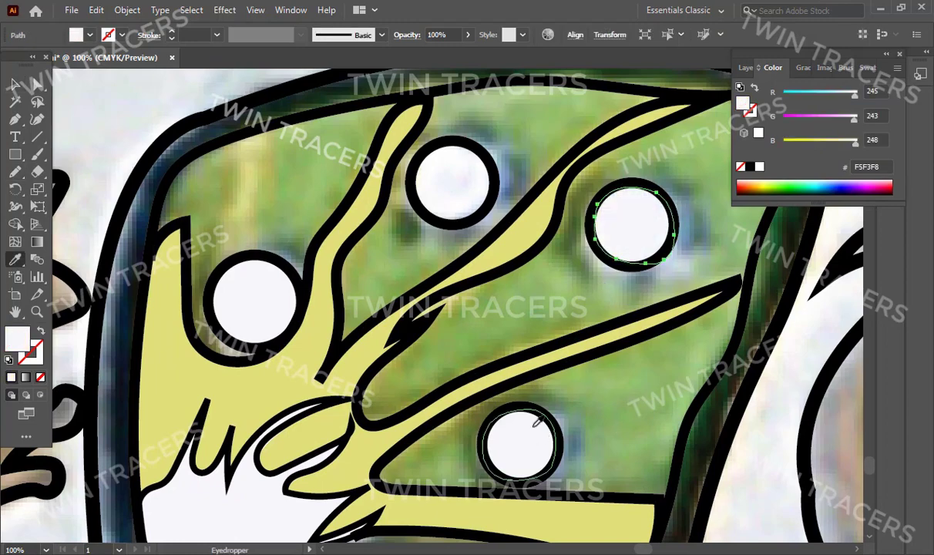
key("shift+ctrl+a")
Start tracing the logo's outer frame along its top edge.
key("ctrl+minus")
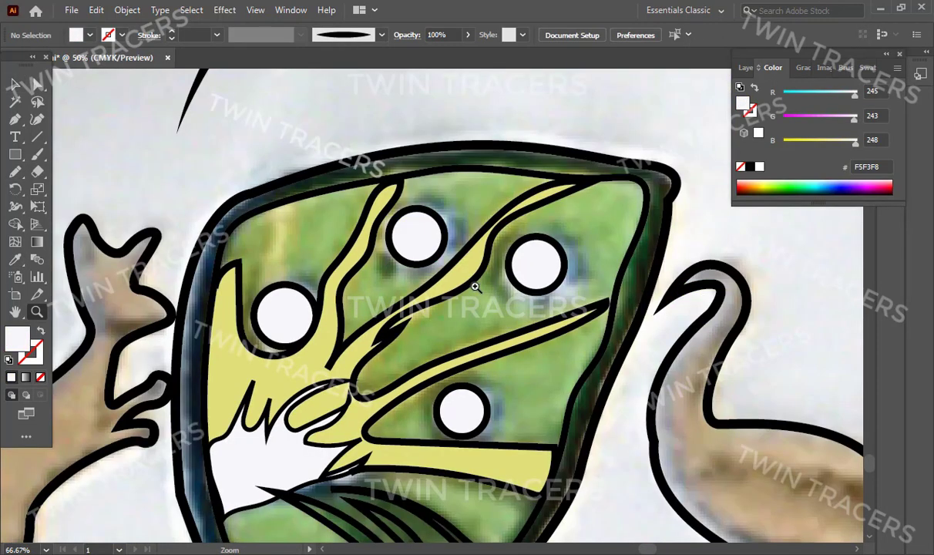
key("z")
left_click(399, 390)
left_click(398, 390)
left_click_drag(511, 279, 510, 279)
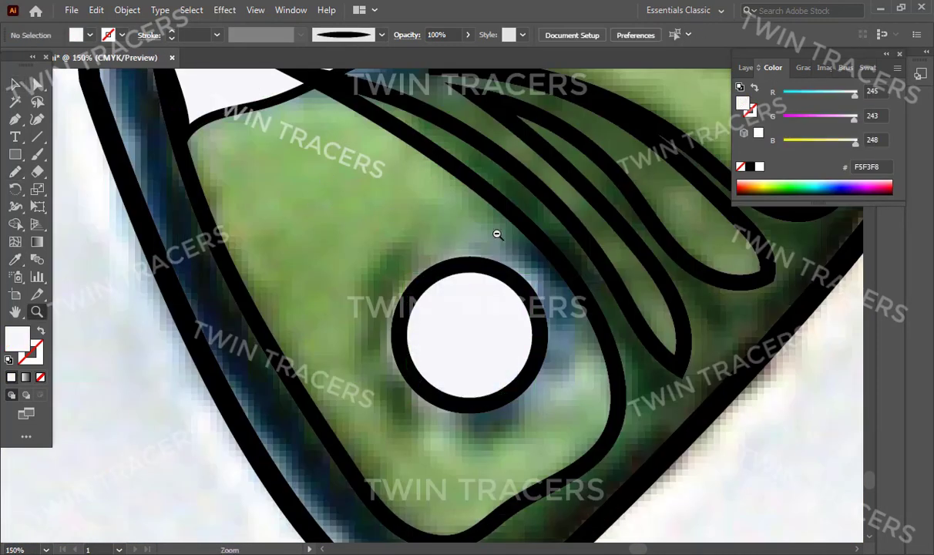
key("ctrl+0")
key("z")
left_click(382, 260)
left_click_drag(462, 232, 343, 249)
key("p")
left_click(281, 277)
left_click(524, 132)
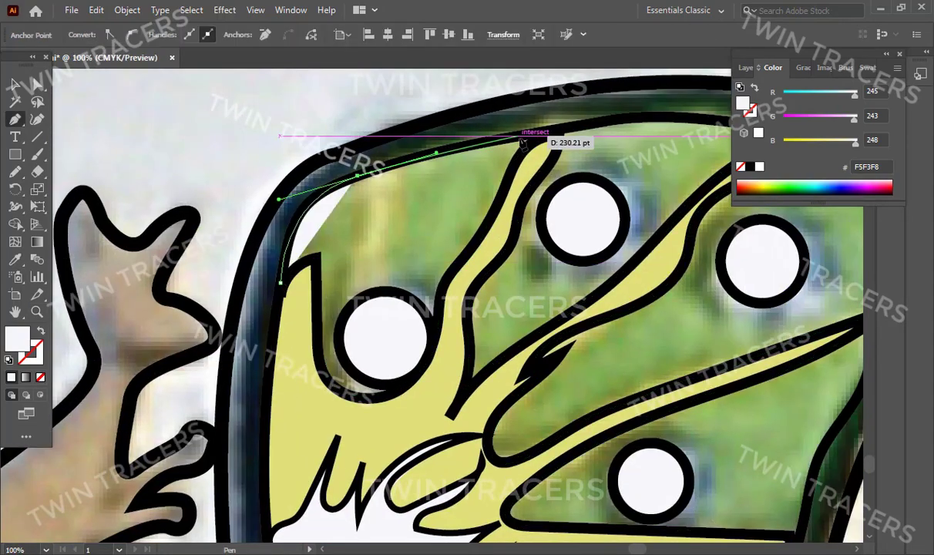
left_click_drag(524, 131, 293, 173)
left_click(527, 159)
Continue the frame path down the right edge and around the bottom, closing it.
scroll(676, 262, "down", 3)
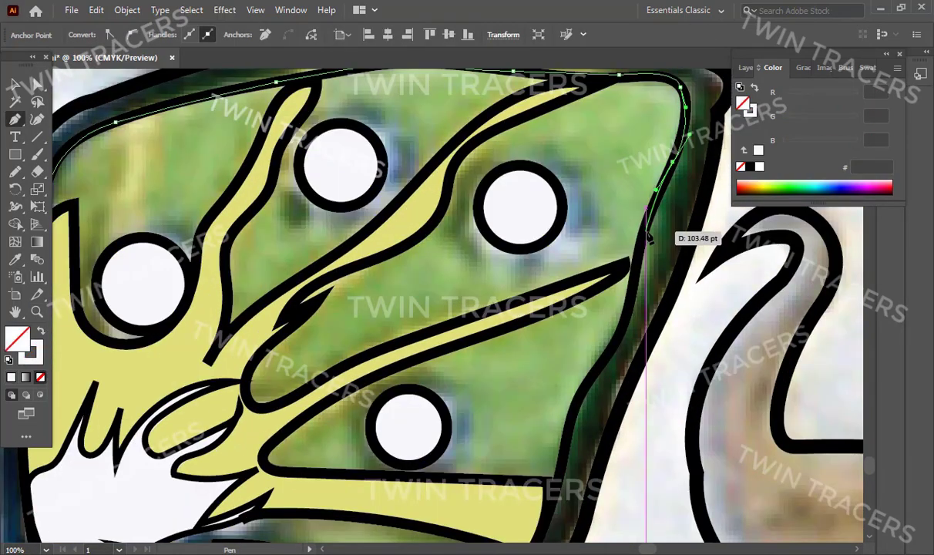
scroll(640, 216, "down", 5)
scroll(570, 231, "down", 4)
left_click(540, 231)
scroll(538, 259, "down", 2)
left_click_drag(466, 297, 488, 298)
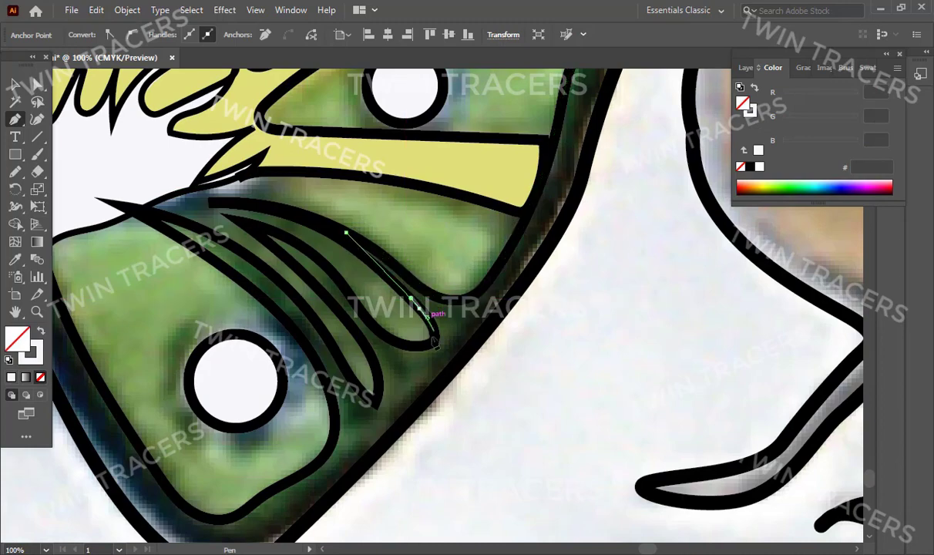
scroll(360, 339, "up", 2)
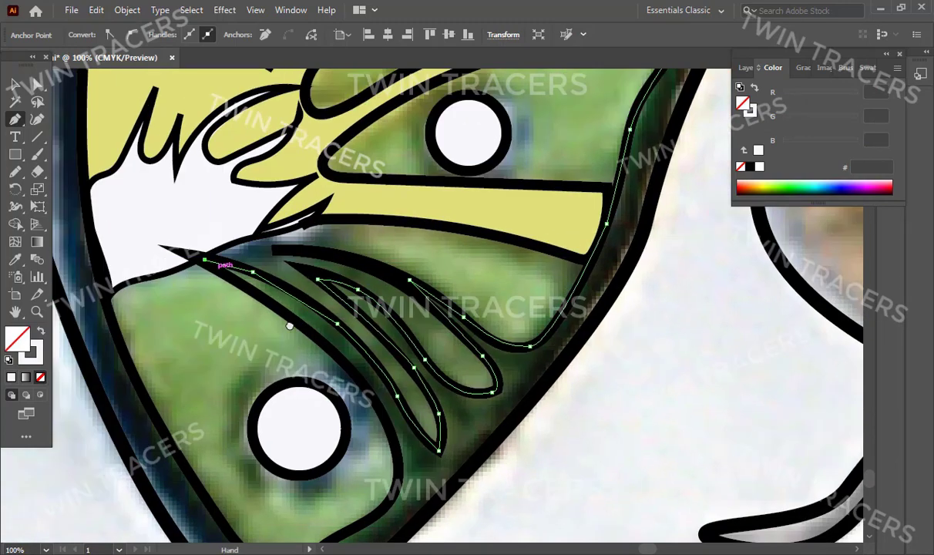
scroll(324, 432, "down", 5)
left_click(316, 448)
left_click_drag(294, 475, 176, 286)
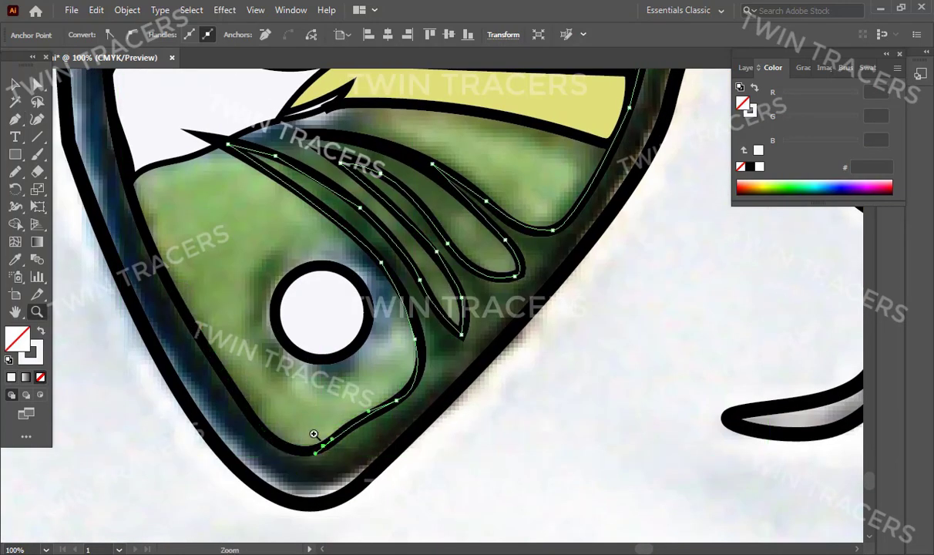
left_click_drag(314, 434, 293, 420)
scroll(231, 347, "up", 5)
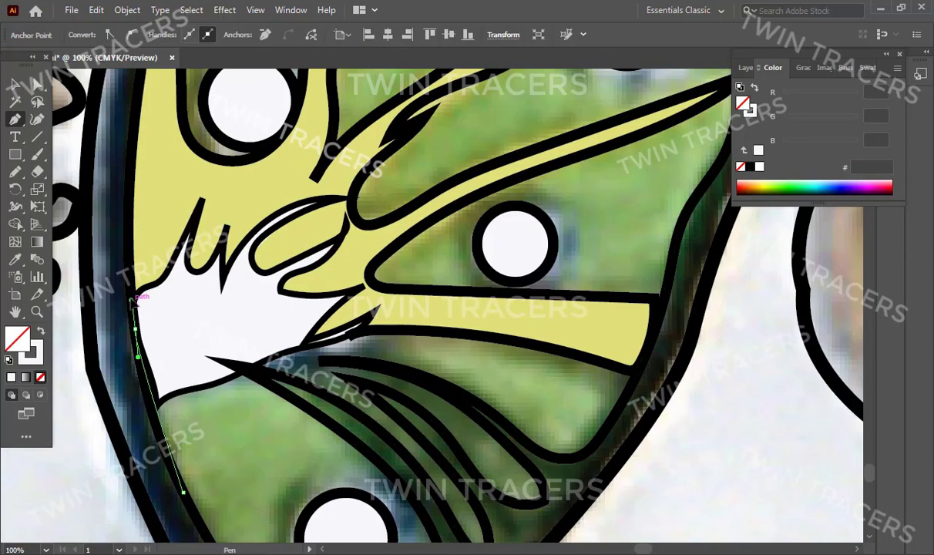
left_click(135, 298)
scroll(308, 308, "up", 5)
Fill the outer frame with sampled green, raising saturation to 68.
key("i")
left_click(588, 359)
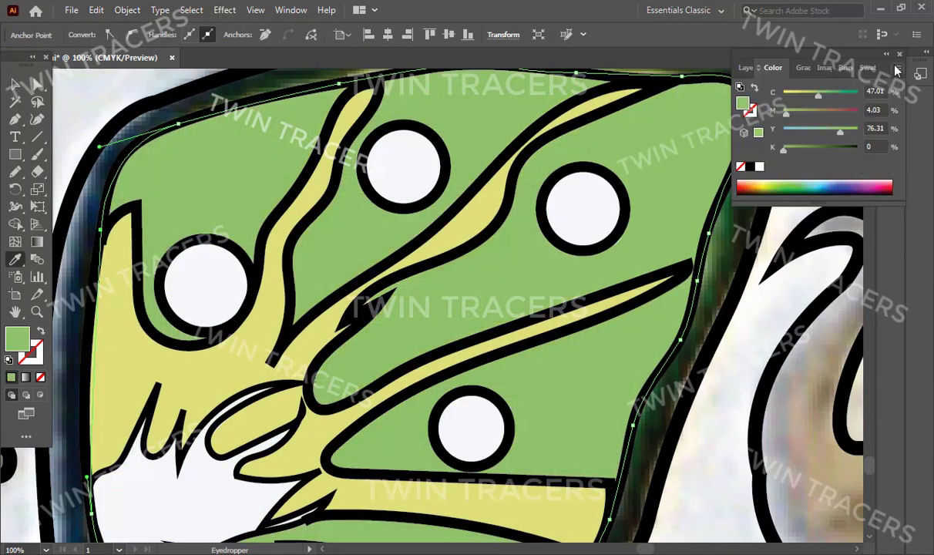
left_click_drag(833, 131, 834, 129)
key("ctrl+shift+a")
Trace the shield's outer rim freehand along its left and lower edges.
key("n")
scroll(463, 309, "down", 3, "alt")
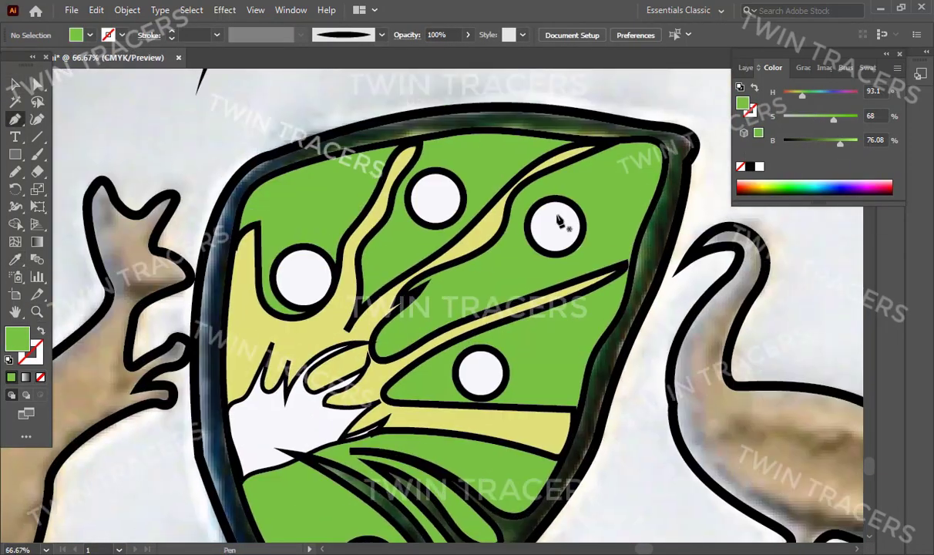
scroll(566, 231, "up", 3, "alt")
left_click_drag(574, 245, 232, 232)
scroll(385, 308, "down", 3)
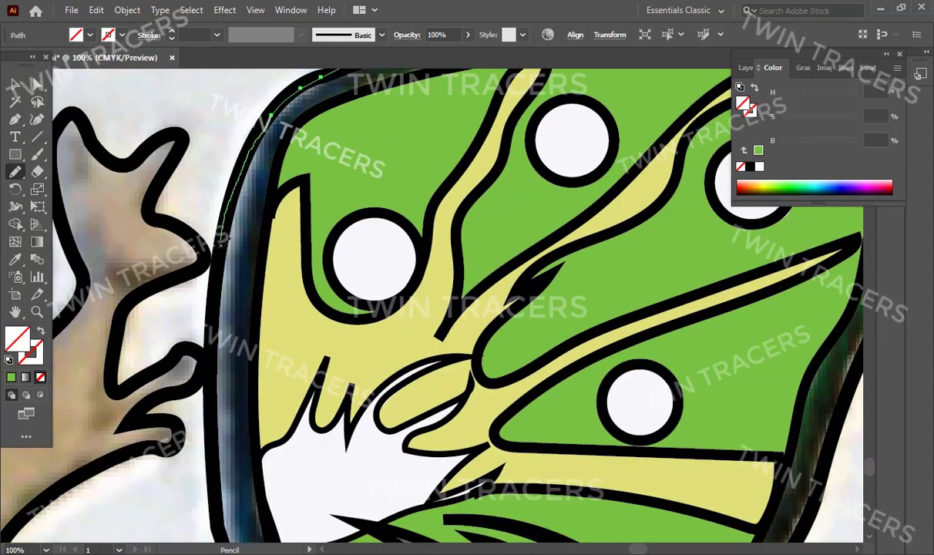
left_click_drag(218, 74, 220, 292)
scroll(220, 292, "down", 2)
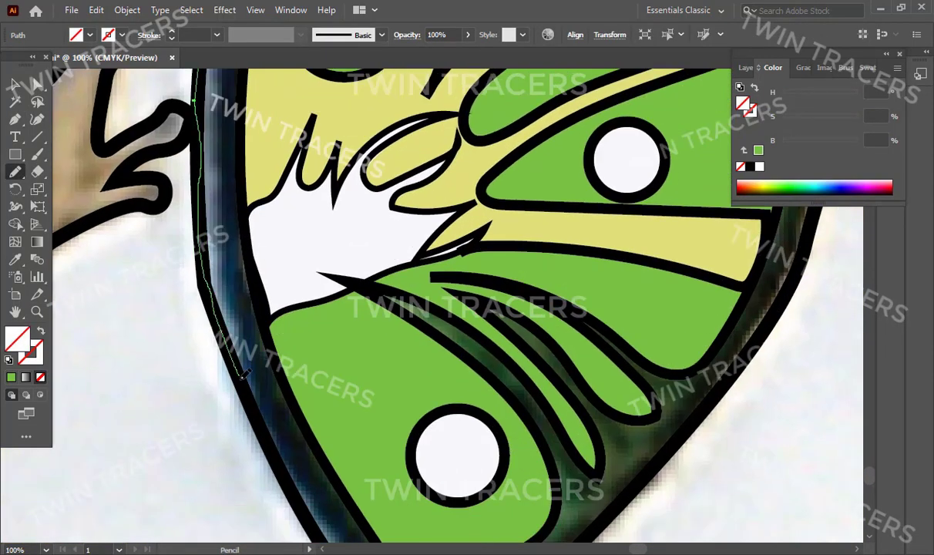
scroll(243, 374, "down", 4)
left_click_drag(243, 373, 229, 330)
scroll(571, 266, "down", 3)
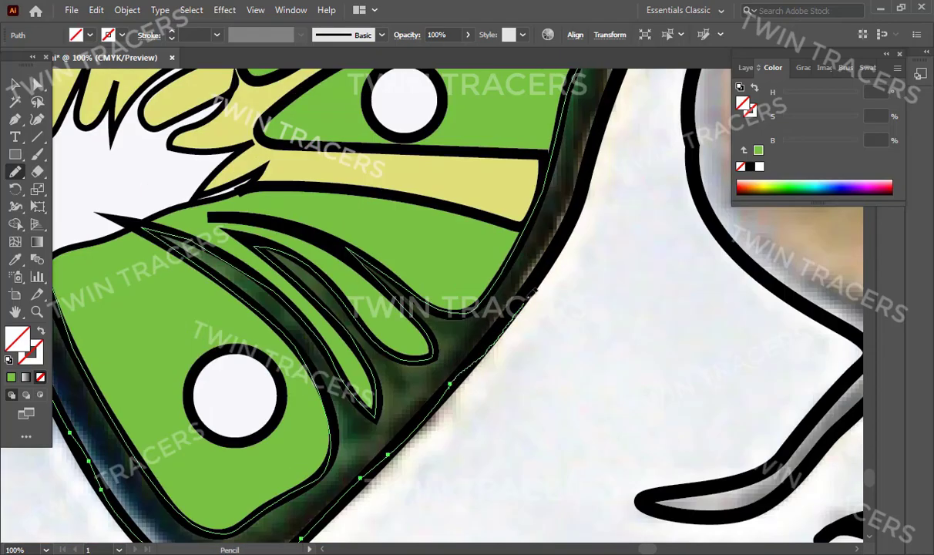
left_click_drag(462, 363, 525, 224)
scroll(497, 349, "up", 3)
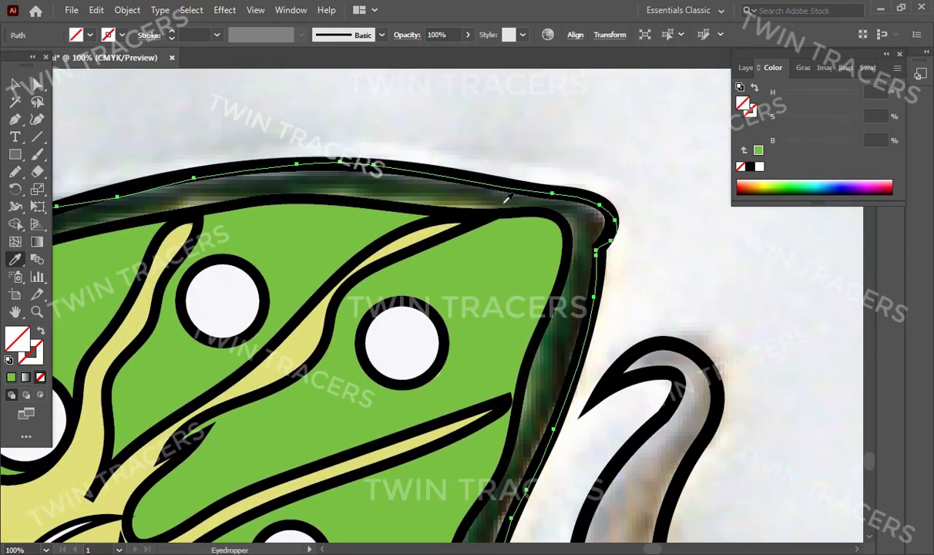
Fill the rim dark green and send it behind the green leaf artwork.
key("i")
left_click(100, 354)
key("ctrl+shift+bracketleft")
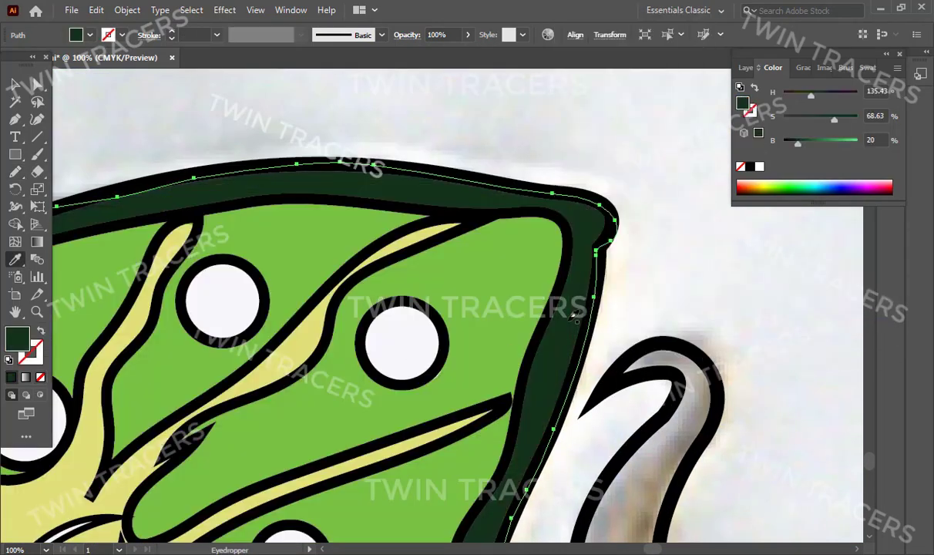
key("ctrl+shift+a")
Fit the artboard in view and toggle the photo layer to check the tracing.
key("z")
key("ctrl+minus")
key("ctrl+minus")
key("ctrl+minus")
key("ctrl+0")
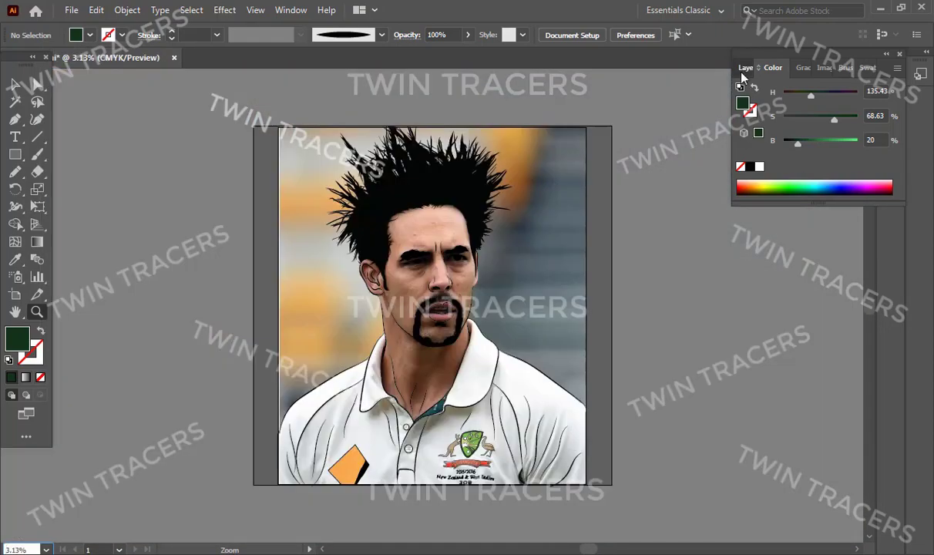
left_click(746, 67)
left_click(743, 121)
left_click(428, 339)
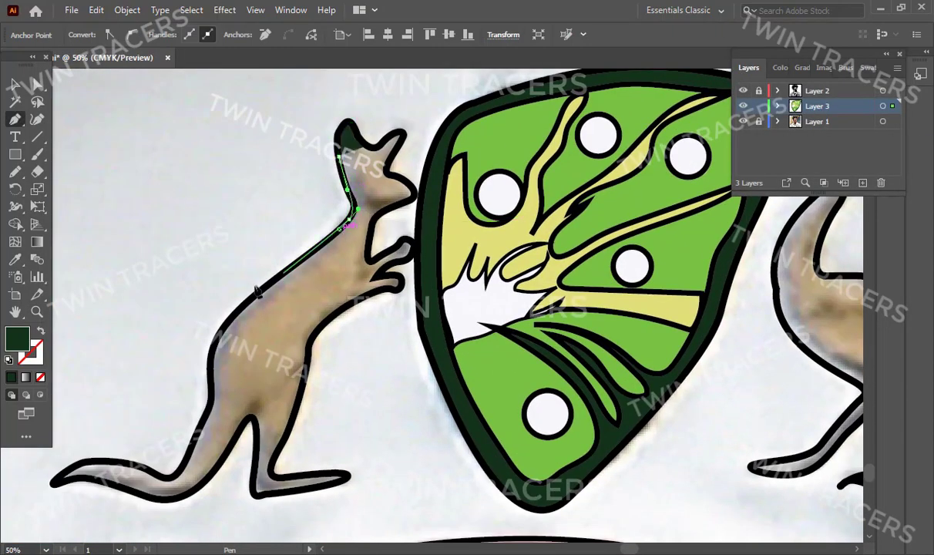
Outline the kangaroo beside the shield from shoulder and back to leg and paw.
left_click(339, 227)
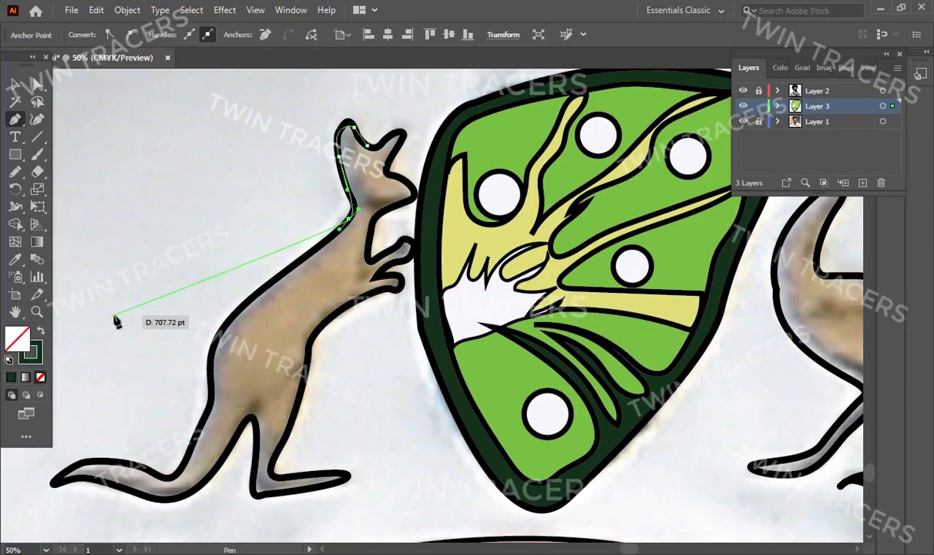
scroll(115, 319, "down", 2)
left_click(233, 304)
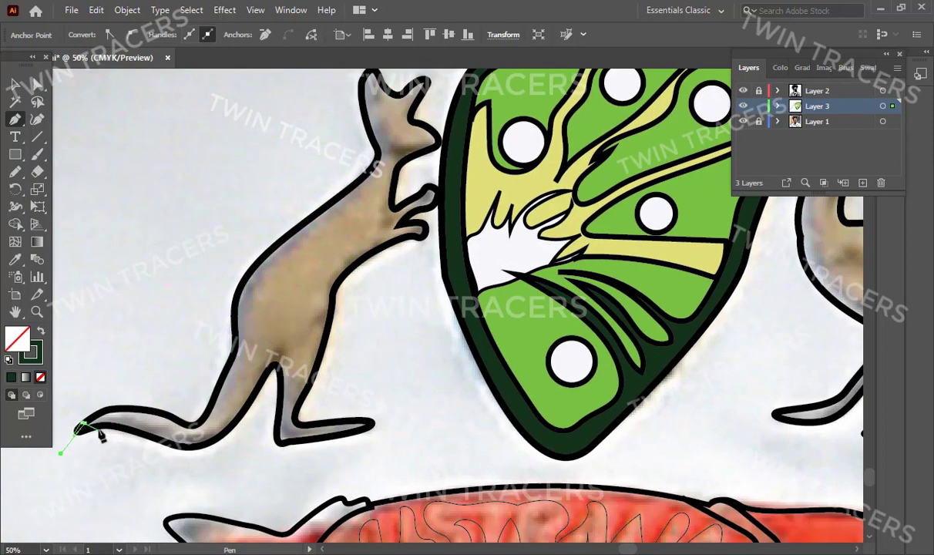
left_click_drag(270, 374, 287, 368)
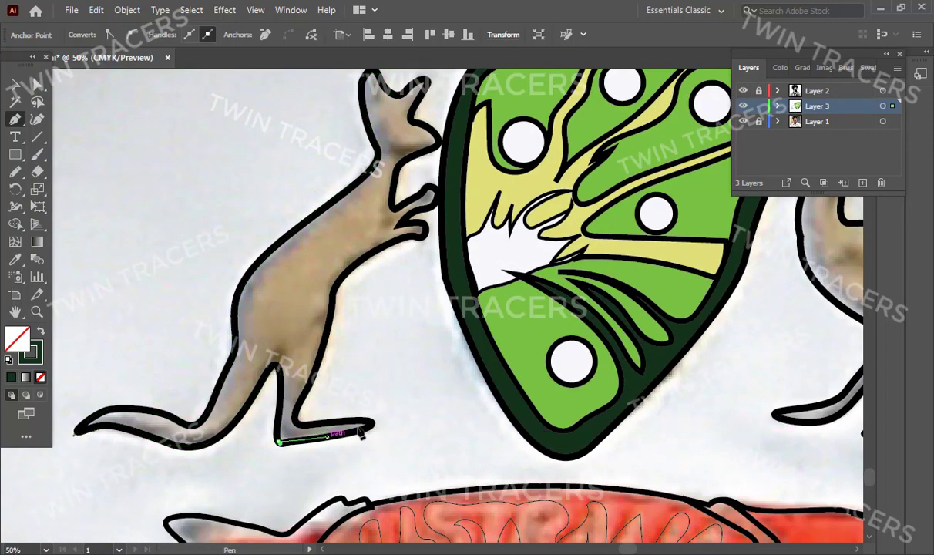
scroll(303, 416, "up", 2)
key("n")
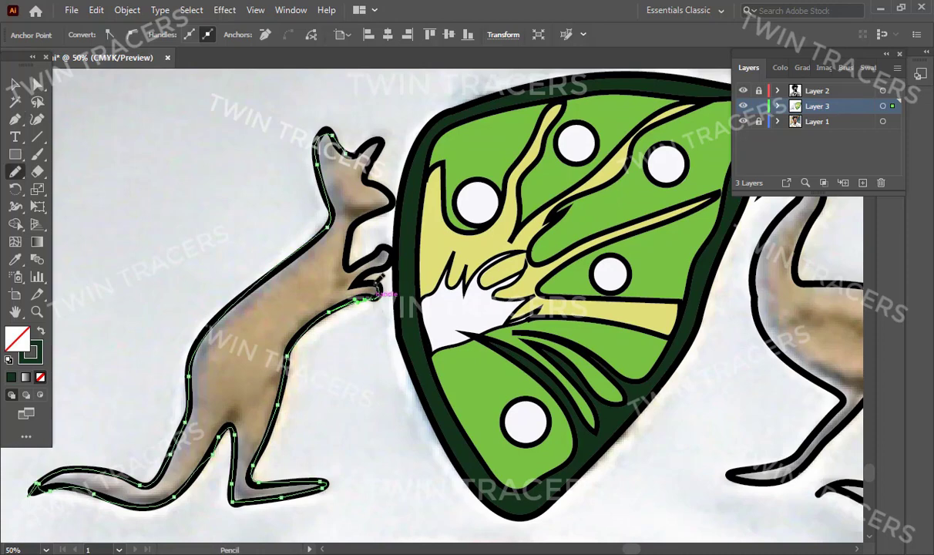
left_click_drag(383, 246, 377, 207)
Fill the kangaroo with sampled tan, lowering its brightness to 59.
key("i")
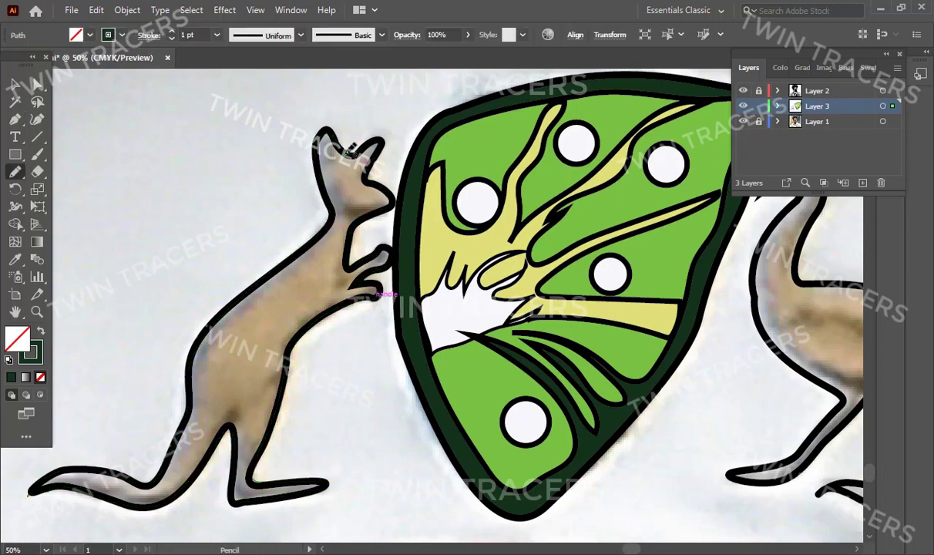
left_click(254, 332)
left_click(780, 68)
left_click(27, 91)
key("ctrl+shift+a")
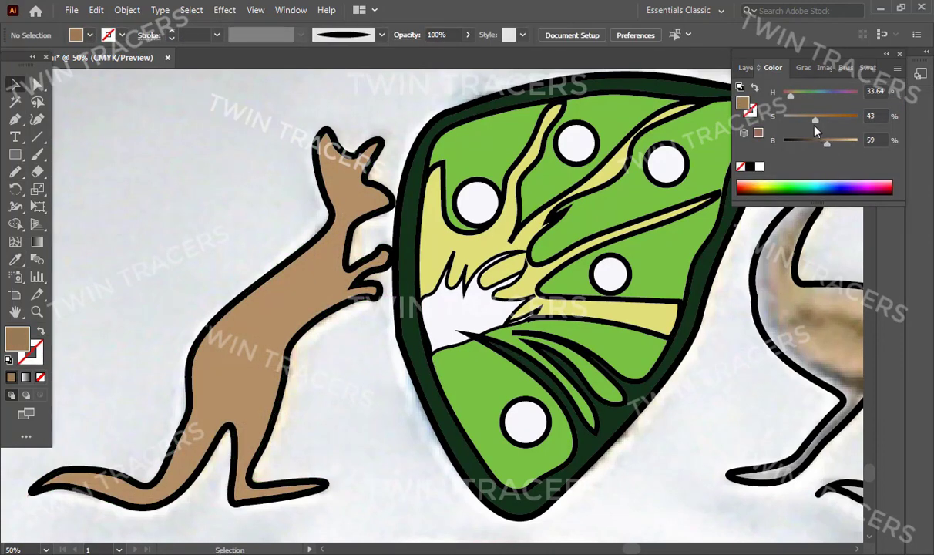
Trace an extra path from the kangaroo's hind foot up to its paw.
key("n")
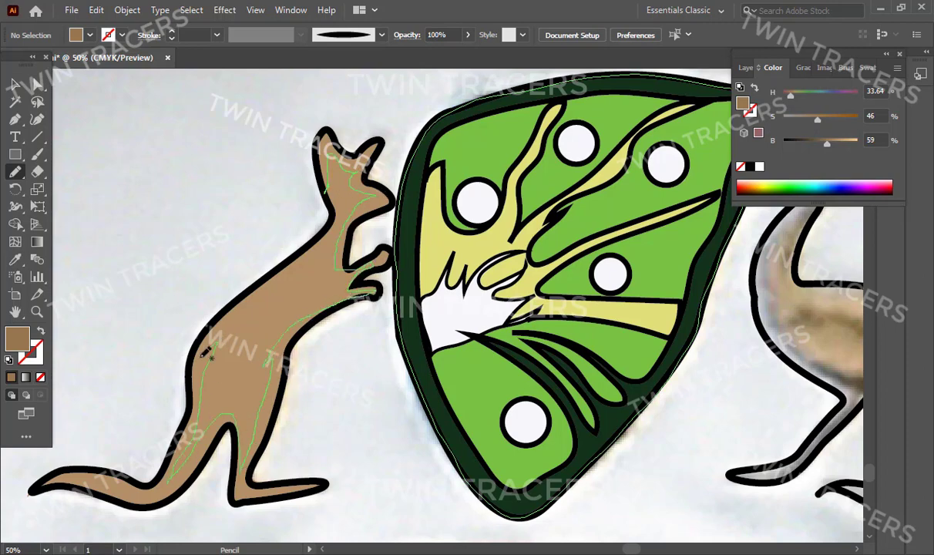
key("p")
left_click(336, 222)
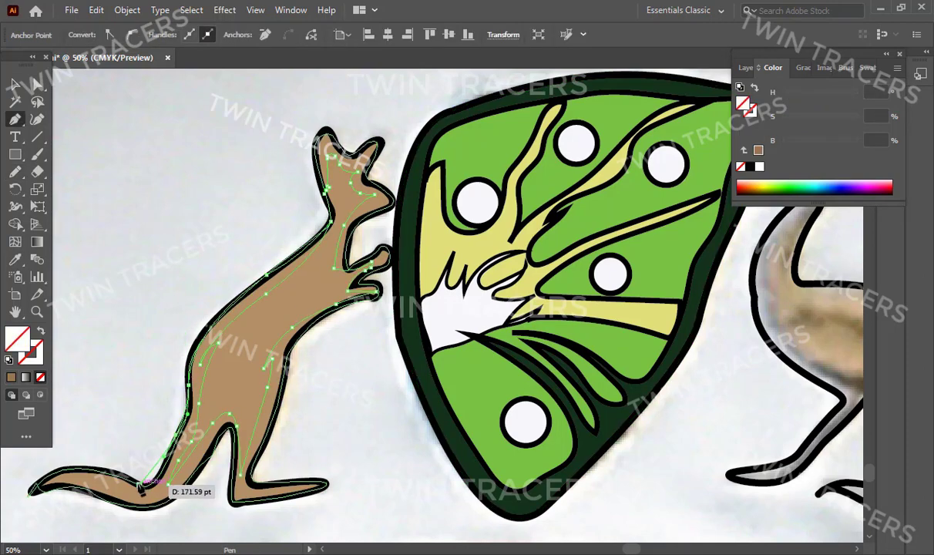
key("ctrl+shift+a")
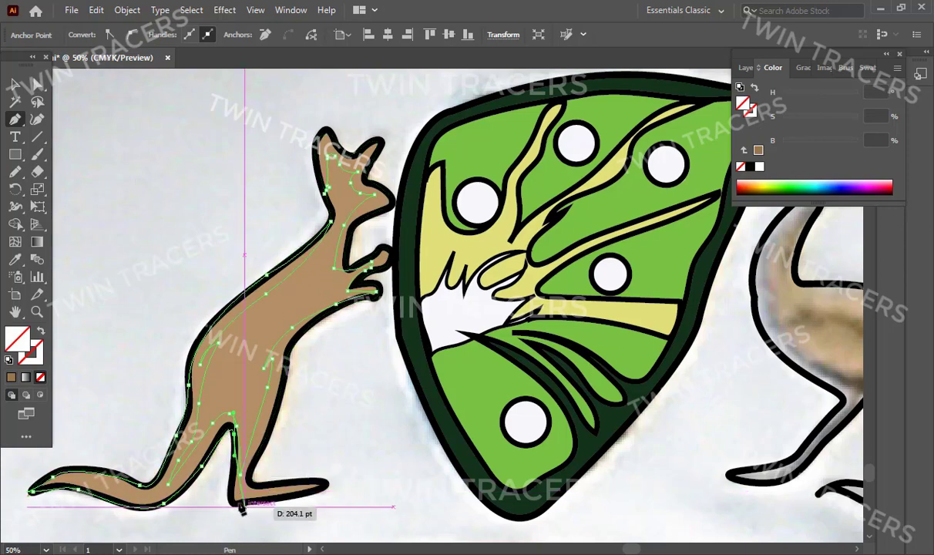
left_click(241, 490)
left_click(309, 480)
left_click(376, 295)
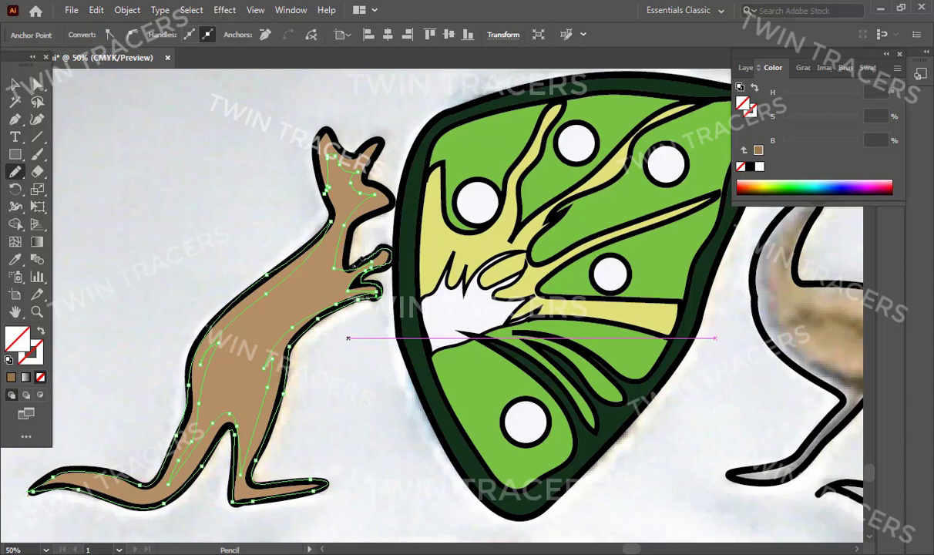
left_click_drag(381, 262, 375, 270)
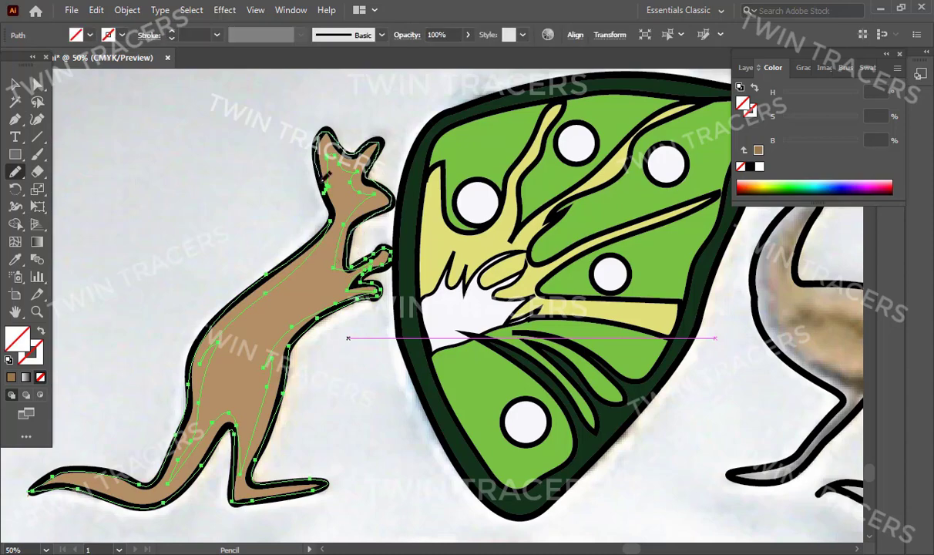
key("v")
key("ctrl+shift+a")
Zoom in on the emu and draw a rough tan shape behind it.
key("z")
left_click(435, 378, "alt")
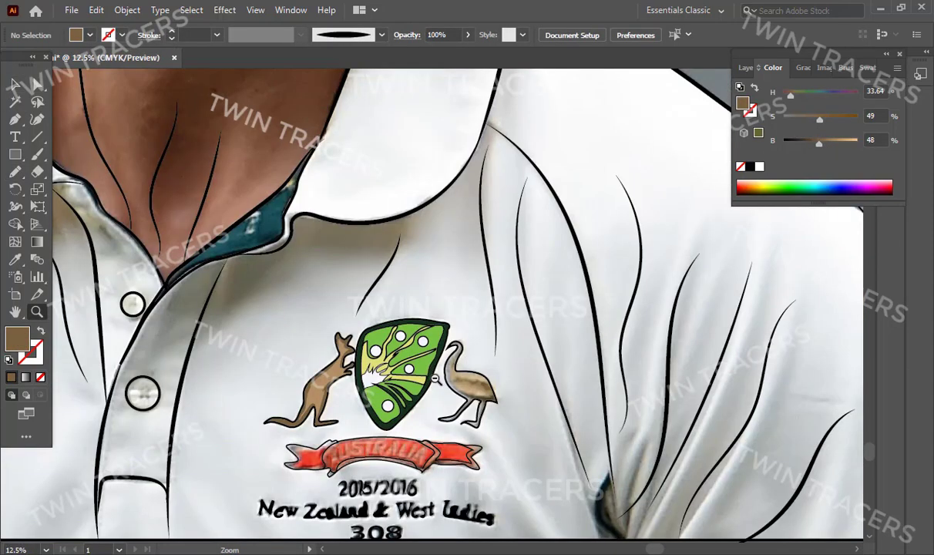
left_click(440, 362)
left_click(448, 304)
left_click(445, 292)
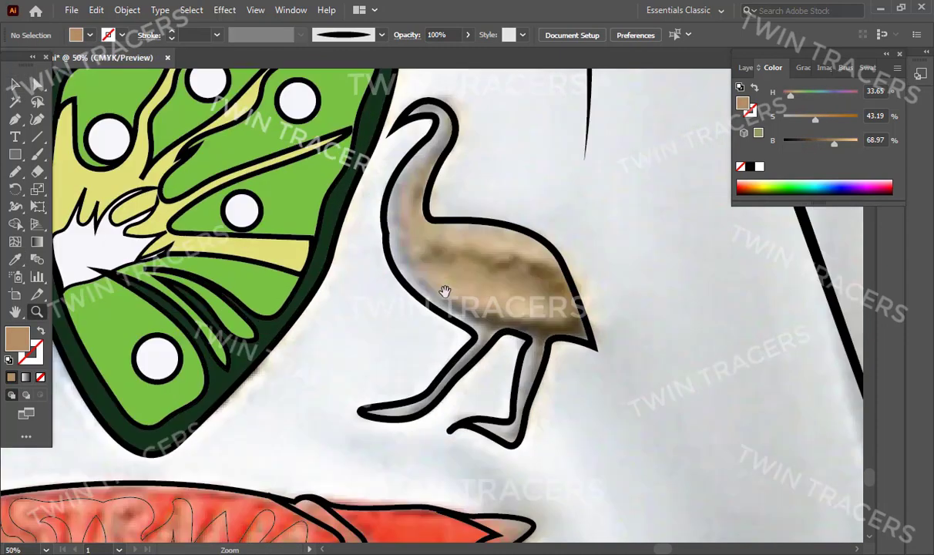
left_click_drag(445, 291, 438, 338)
key("n")
left_click_drag(484, 231, 486, 247)
Trim the tan shape to the emu's outline with the Shape Builder.
key("v")
key("ctrl+shift+a")
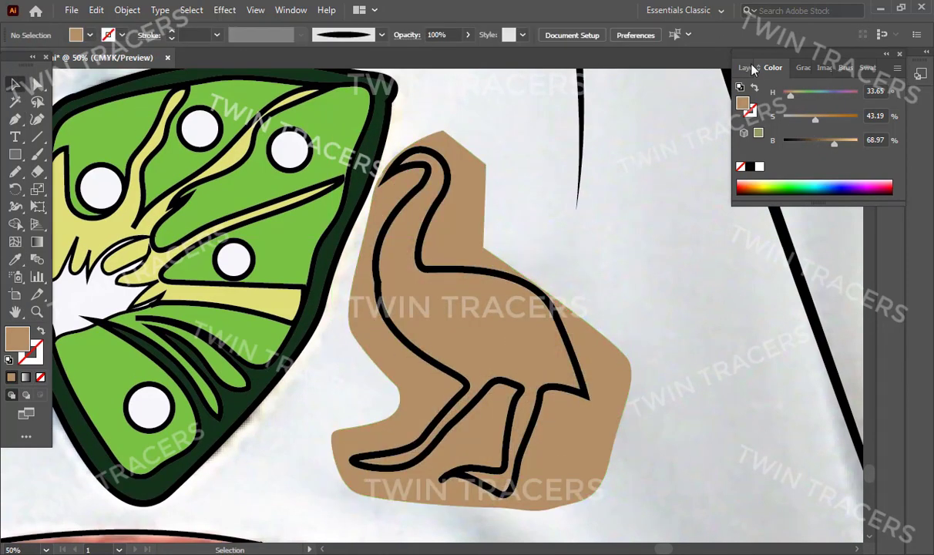
left_click(749, 68)
left_click(394, 343)
key("shift+m")
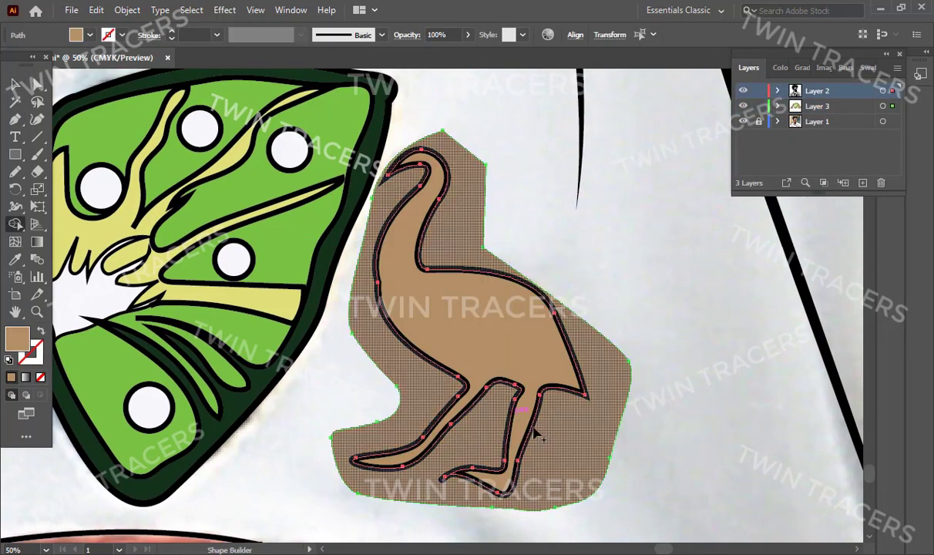
left_click(552, 359)
Add shading along the emu's neck and head, and darker green leaf patches.
key("z")
left_click(437, 308)
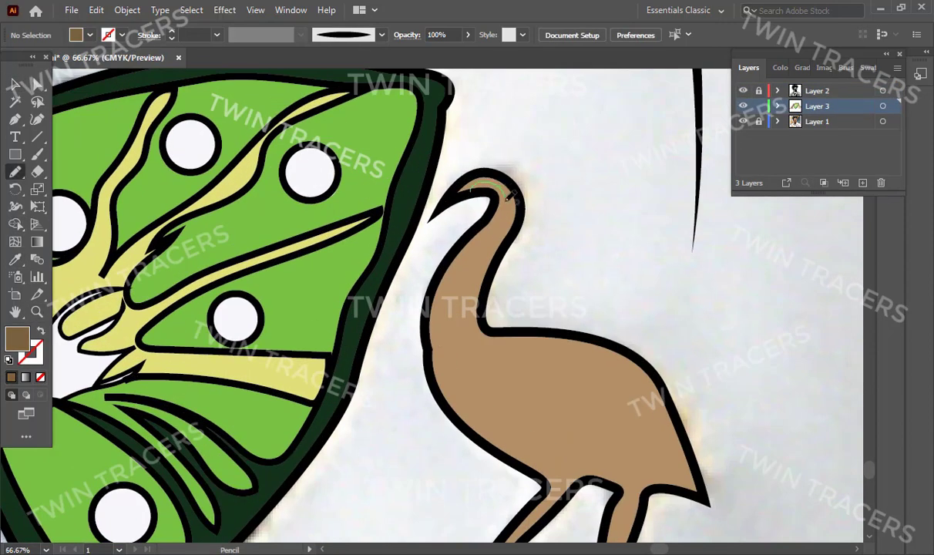
left_click_drag(682, 461, 609, 330)
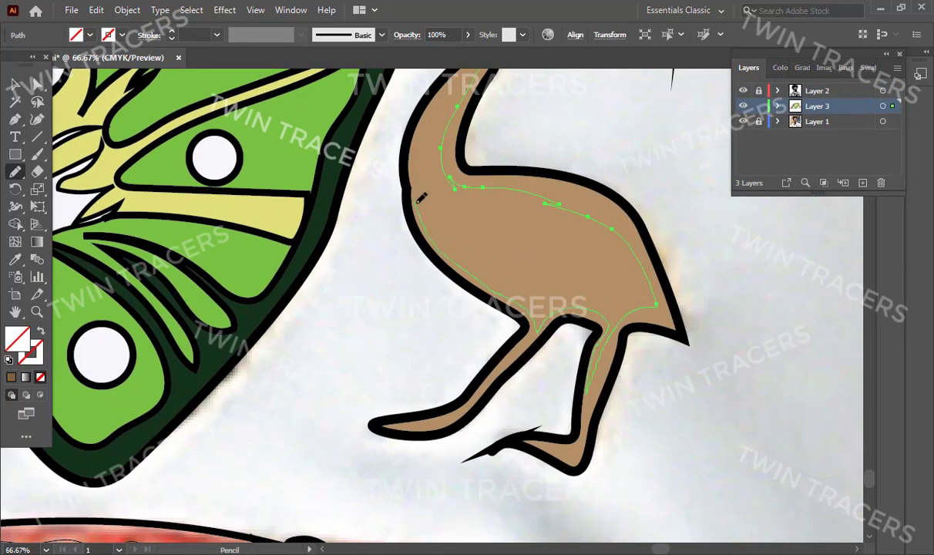
key("p")
left_click_drag(433, 245, 398, 287)
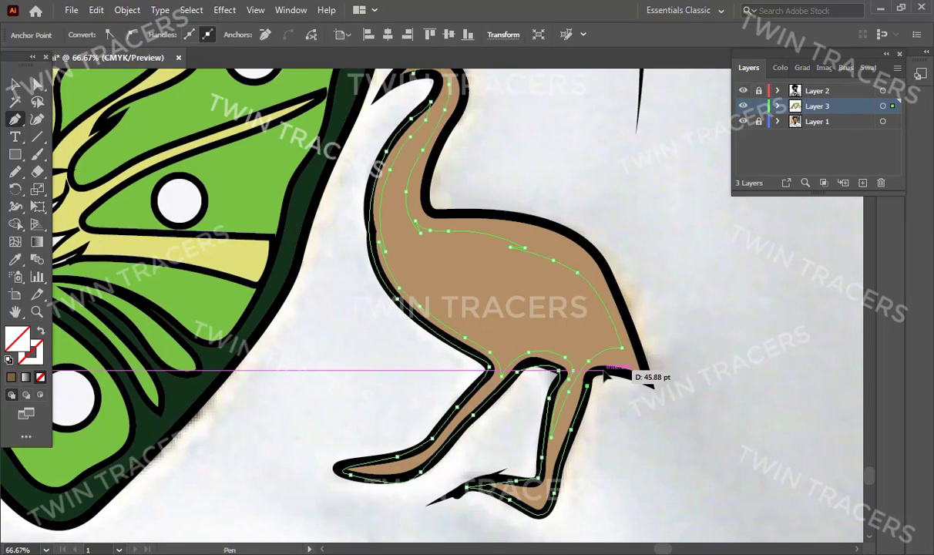
scroll(437, 157, "up", 5)
left_click_drag(423, 218, 367, 204)
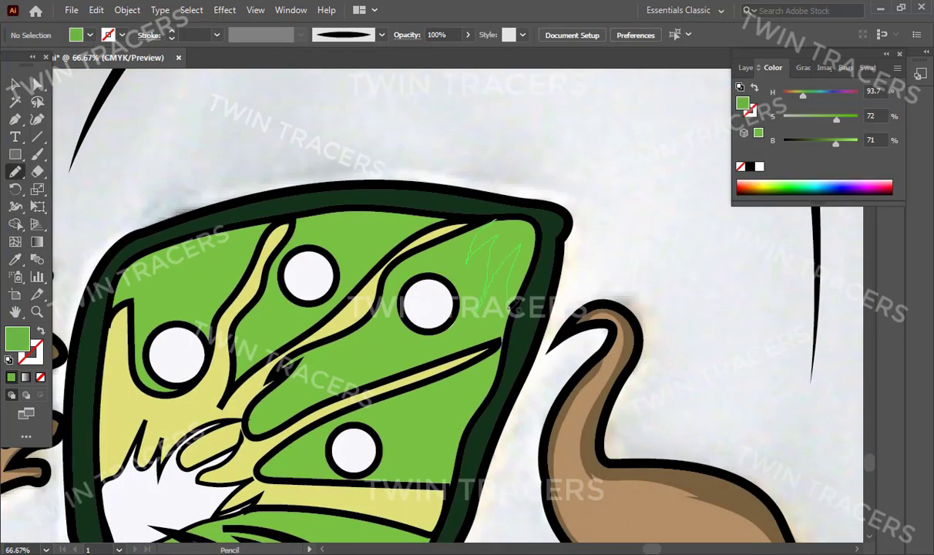
left_click_drag(507, 219, 509, 221)
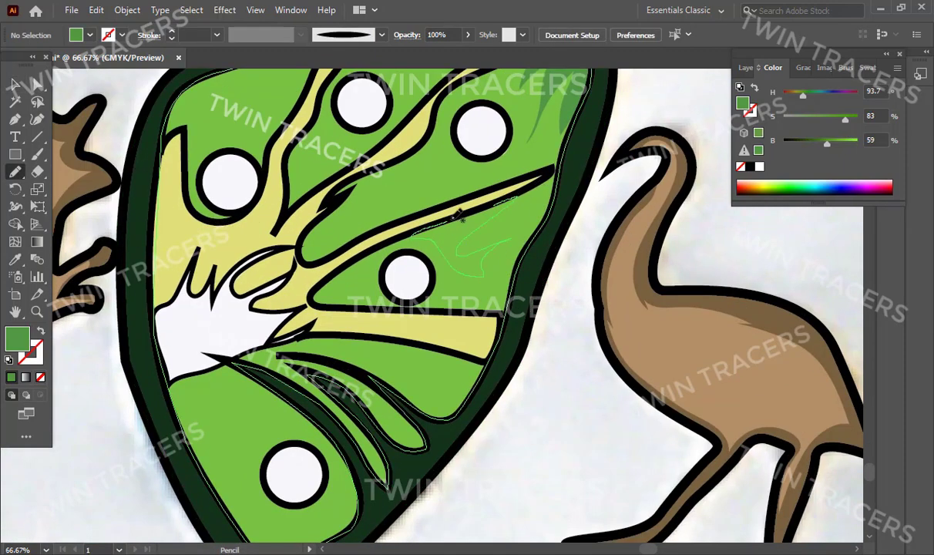
left_click_drag(461, 218, 417, 230)
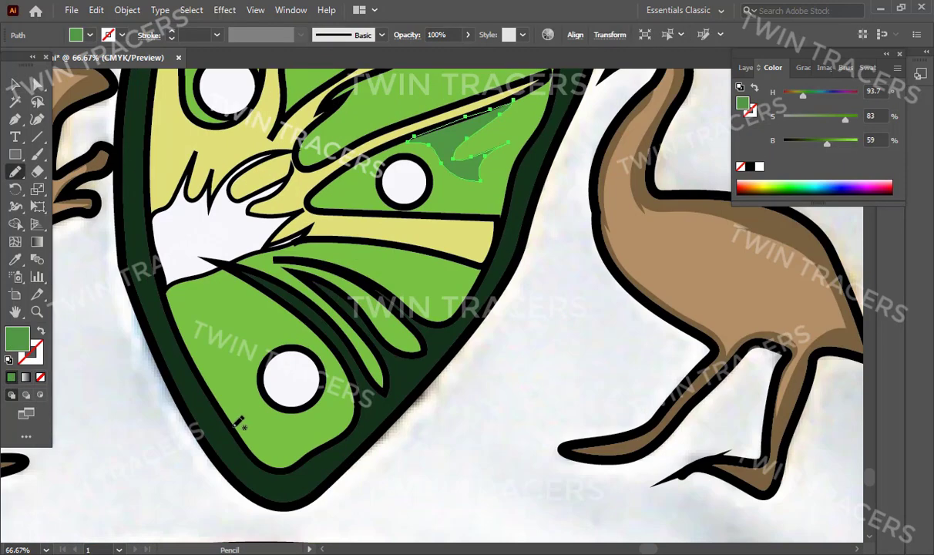
Zoom in on the Australia banner and fill its lettering salmon with the Eyedropper.
left_click(11, 377)
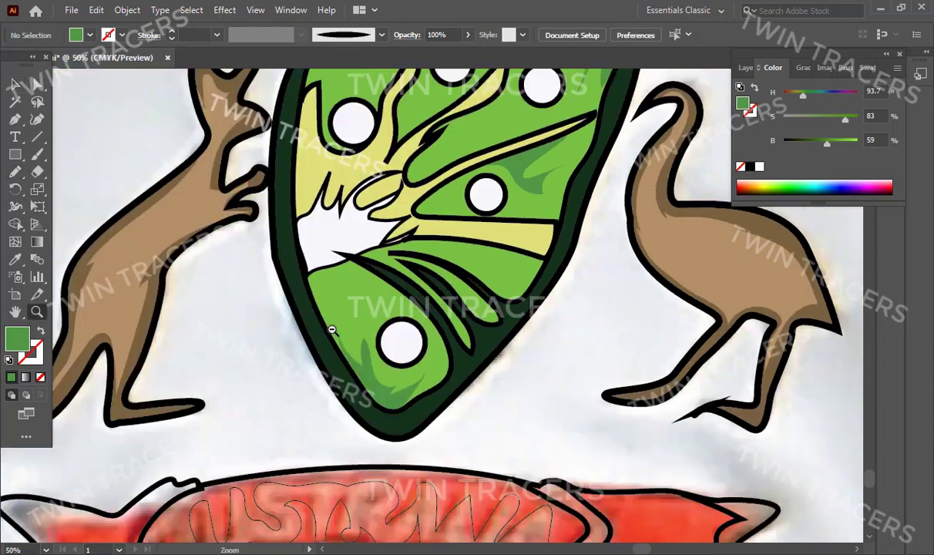
key("ctrl+minus")
key("ctrl+minus")
key("ctrl+minus")
left_click_drag(468, 393, 423, 346)
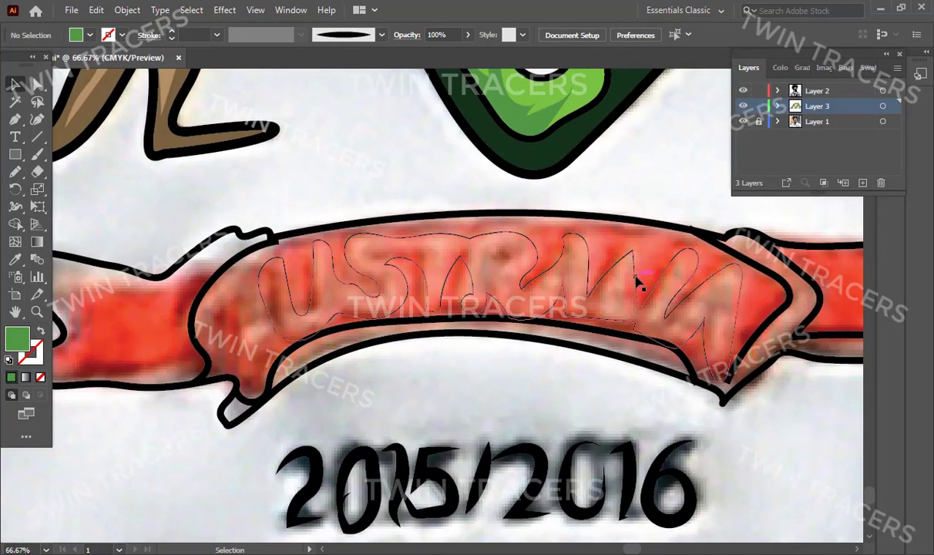
left_click(636, 278, "ctrl")
key("i")
left_click(503, 272)
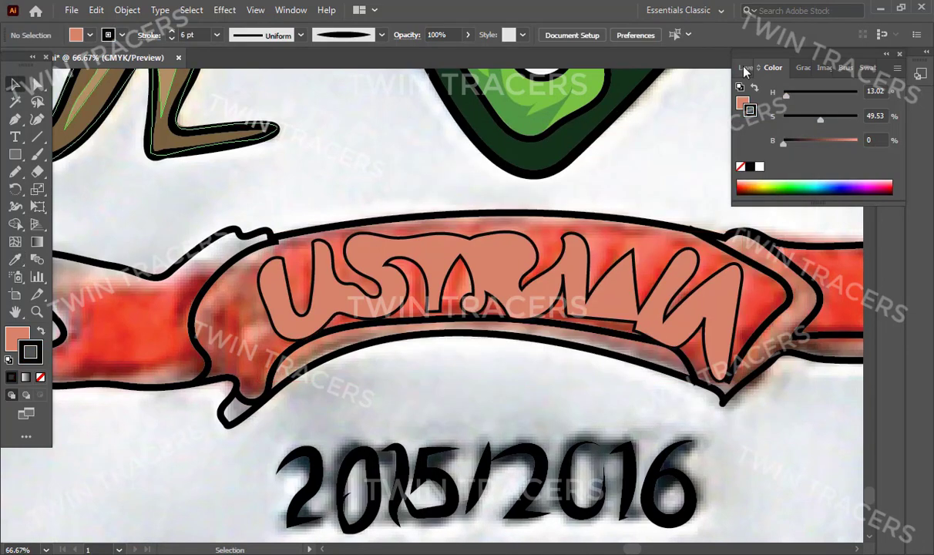
key("ctrl+plus")
Trace a curved Pen path along the banner's lower edge from right tip to left tip.
key("p")
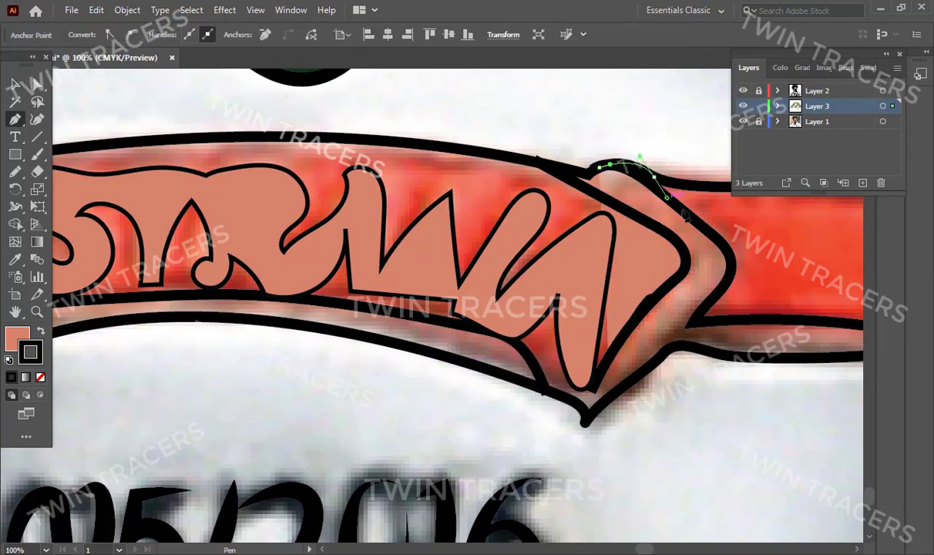
left_click_drag(794, 320, 526, 233)
mouse_move(618, 242)
left_mouse_down()
mouse_move(698, 262)
mouse_move(597, 277)
left_mouse_up()
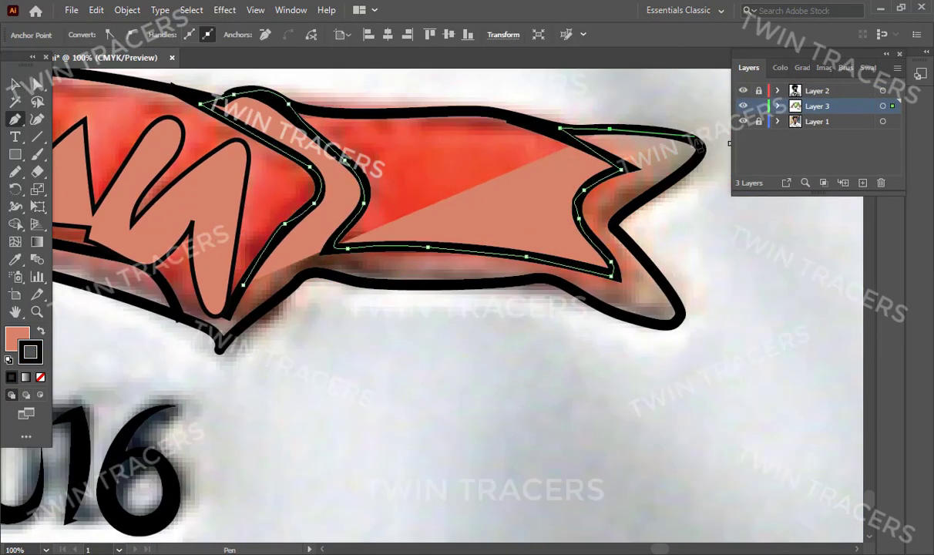
left_click(668, 286)
left_click(570, 293)
left_click(503, 290)
left_click(403, 291)
left_click_drag(340, 282, 308, 288)
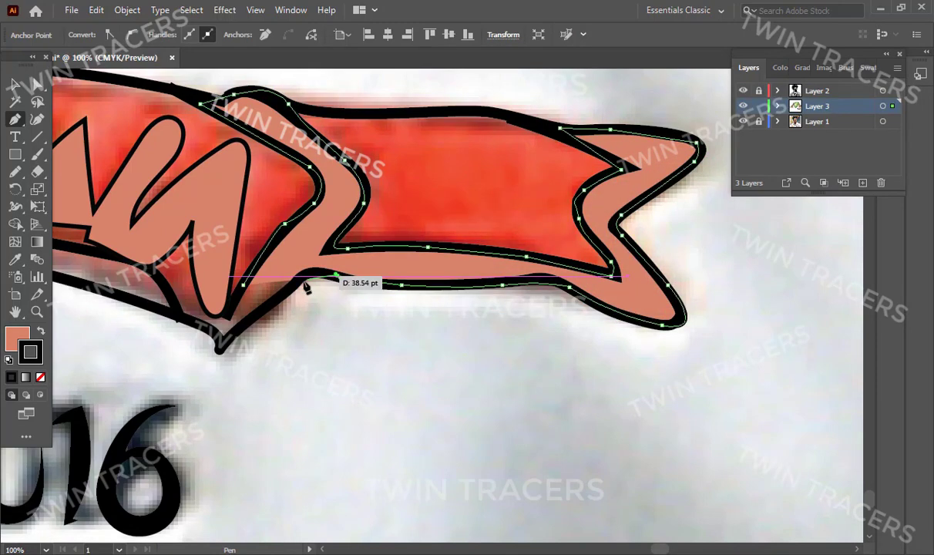
mouse_move(220, 353)
left_mouse_down()
mouse_move(316, 287)
mouse_move(284, 254)
mouse_move(394, 279)
left_mouse_up()
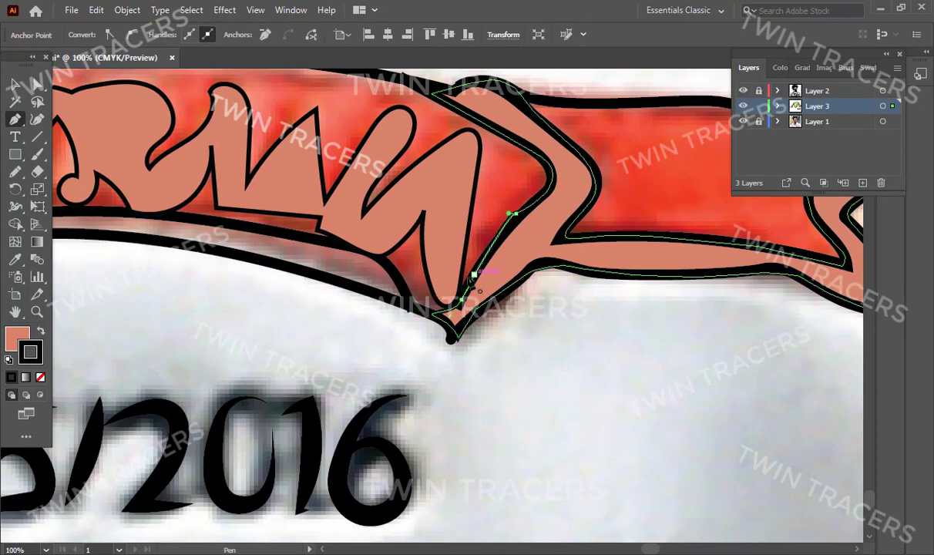
left_click_drag(276, 308, 484, 323)
mouse_move(77, 254)
left_mouse_down()
mouse_move(327, 251)
mouse_move(130, 351)
mouse_move(443, 313)
left_mouse_up()
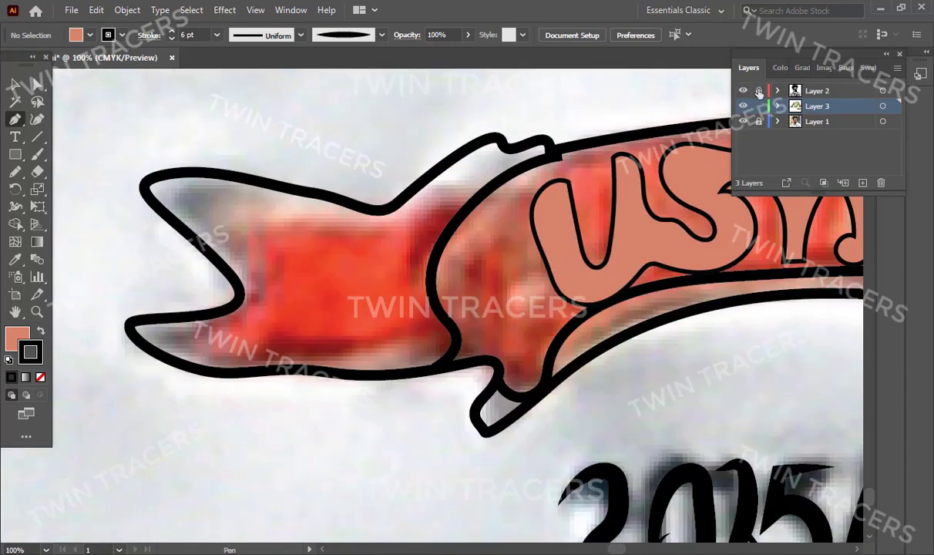
On Layer 2, sketch the ribbon tail's inner outline with the Pencil.
left_click(817, 90)
key("n")
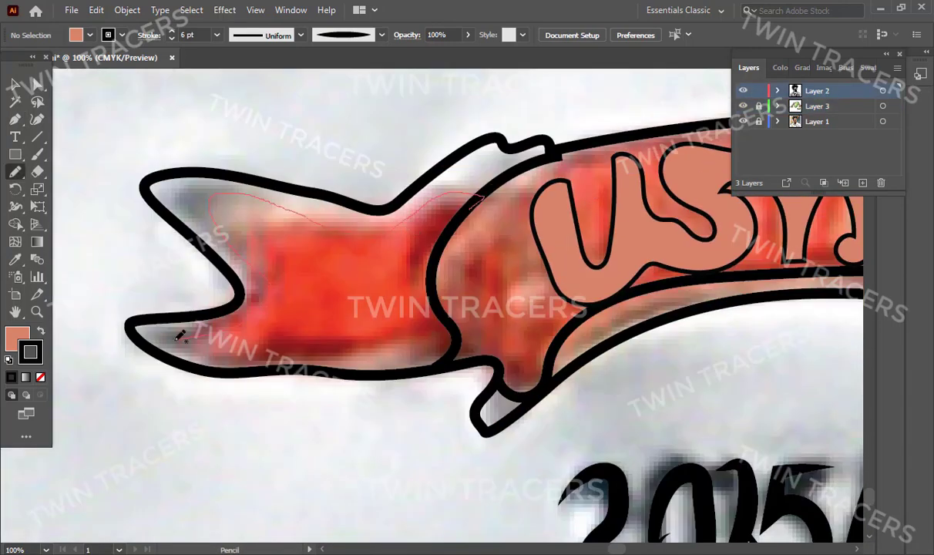
left_click_drag(424, 333, 478, 202)
key("ctrl+shift+a")
On Layer 3, start a curved Pen path along the band's lower edge.
left_click(817, 106)
key("p")
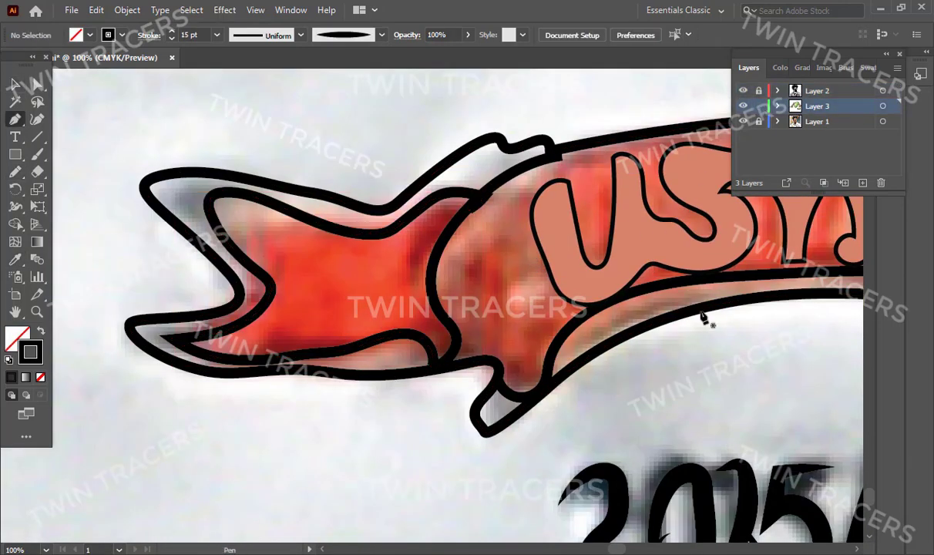
scroll(619, 308, "right", 10)
left_click_drag(619, 308, 301, 258)
scroll(301, 258, "left", 5)
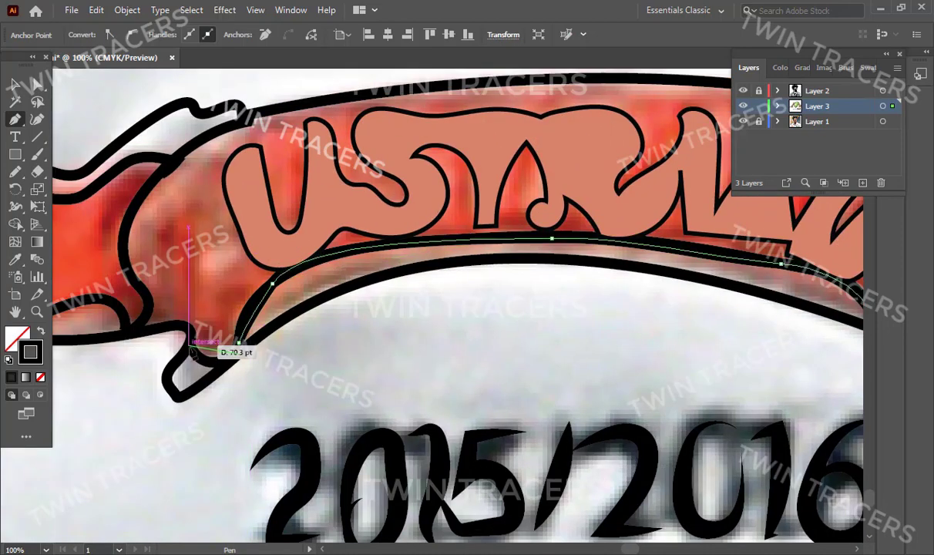
left_click_drag(300, 318, 309, 355)
left_click_drag(463, 347, 327, 347)
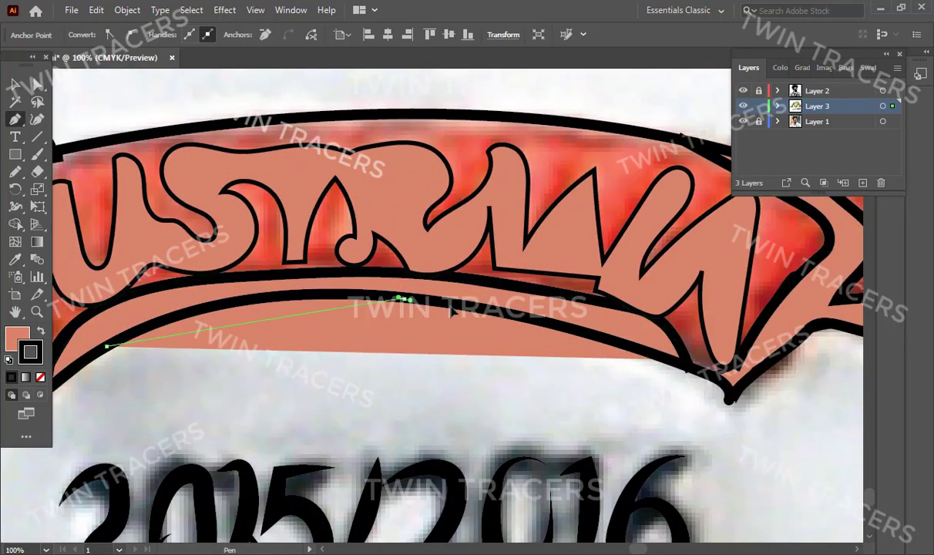
Finish the band path at the tail's edge, closing it into a salmon-filled shape.
left_click(688, 371)
mouse_move(385, 324)
left_mouse_down()
mouse_move(410, 344)
mouse_move(716, 313)
left_mouse_up()
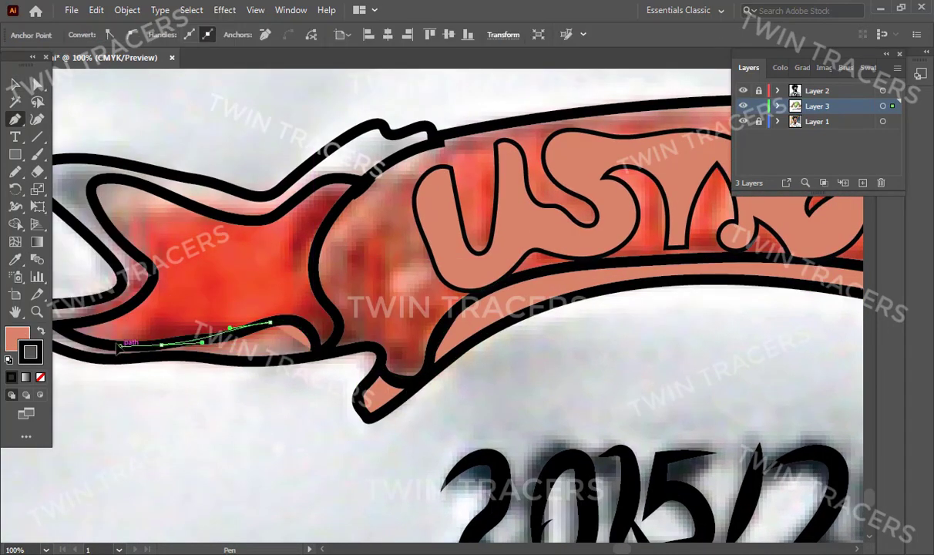
left_click_drag(144, 286, 150, 266)
left_click(202, 211)
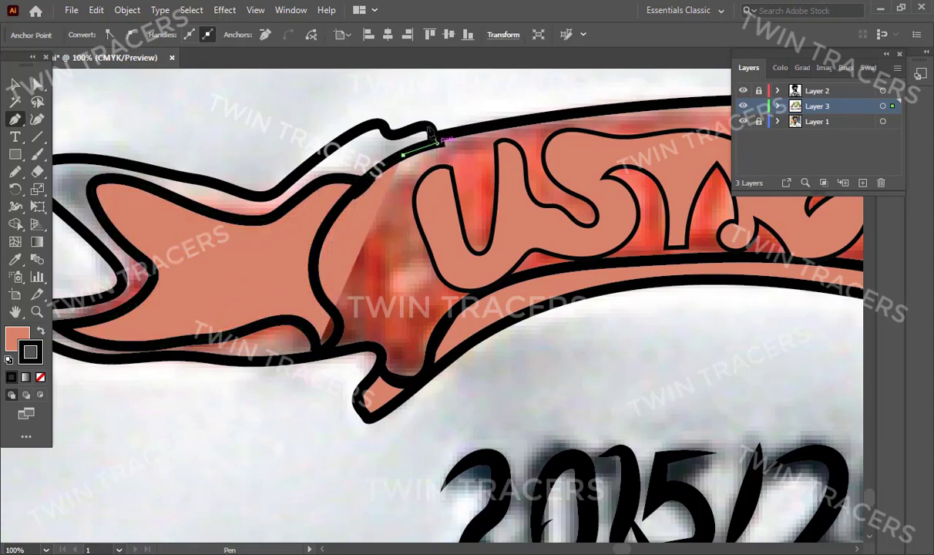
left_click_drag(142, 176, 272, 176)
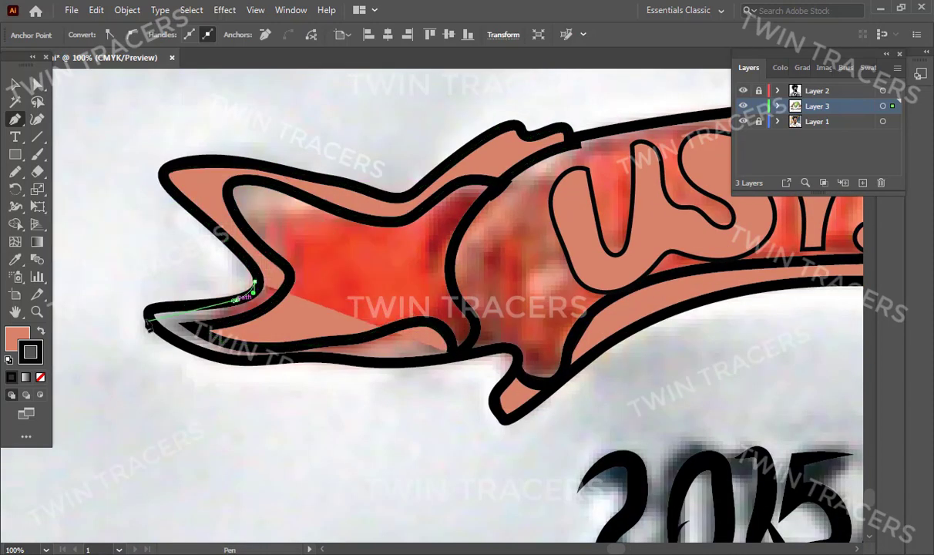
key("ctrl+minus")
key("ctrl+minus")
key("ctrl+plus")
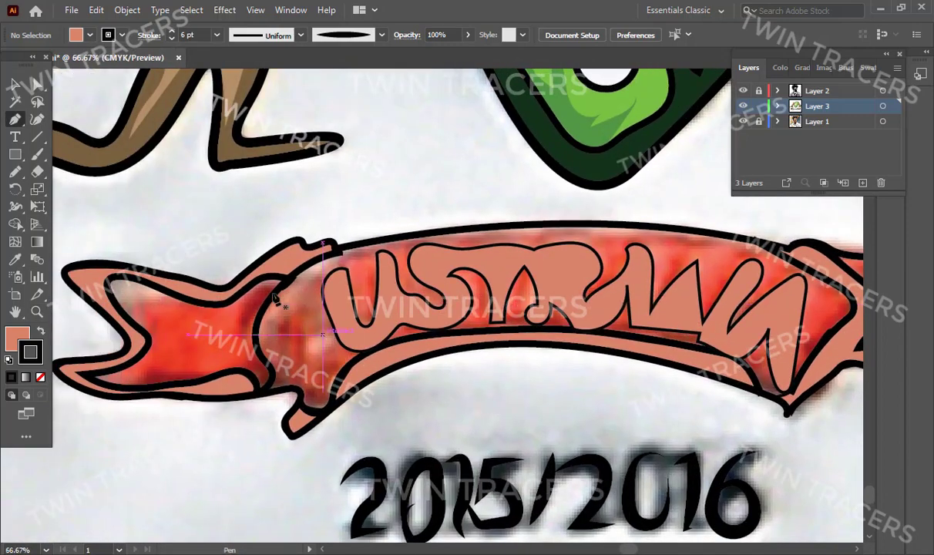
Start the red band path down the ribbon tail edge to its lower tip.
left_click(245, 263)
left_click(99, 276)
left_click(135, 316)
left_click(130, 353)
left_click(297, 386)
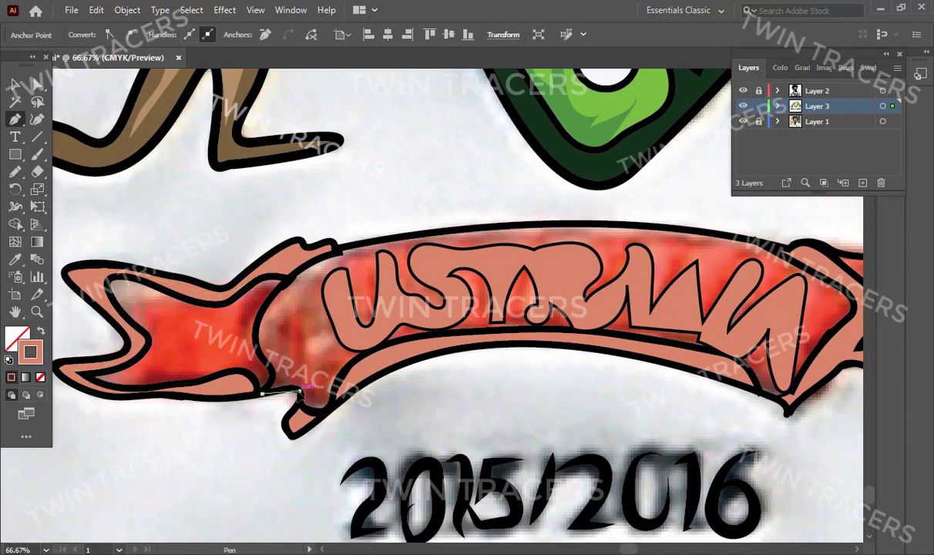
left_click_drag(355, 331, 231, 289)
Continue the band path along the bottom and top edges and close it.
left_click(354, 328)
left_click_drag(578, 359, 308, 331)
left_click(391, 291)
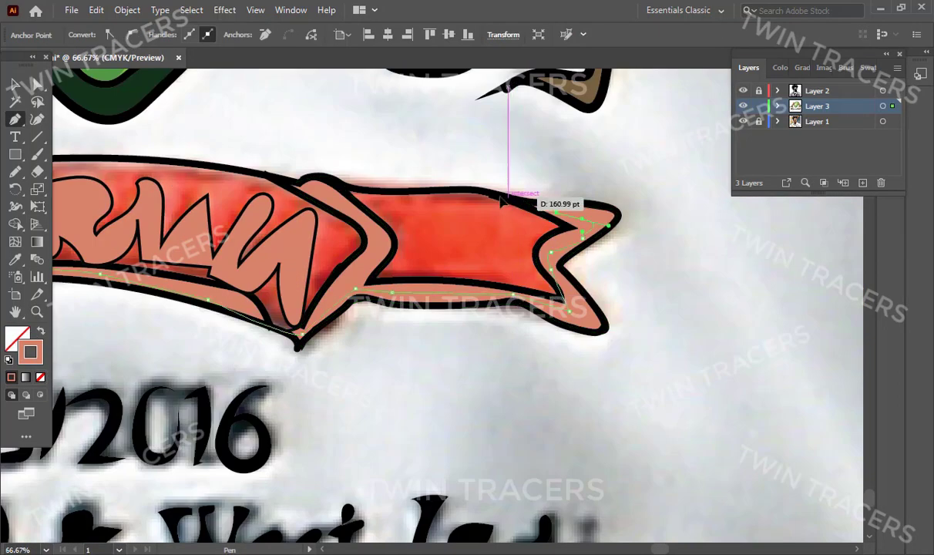
scroll(517, 295, "up", 2)
scroll(516, 295, "left", 5)
left_click(183, 246)
left_click(182, 266)
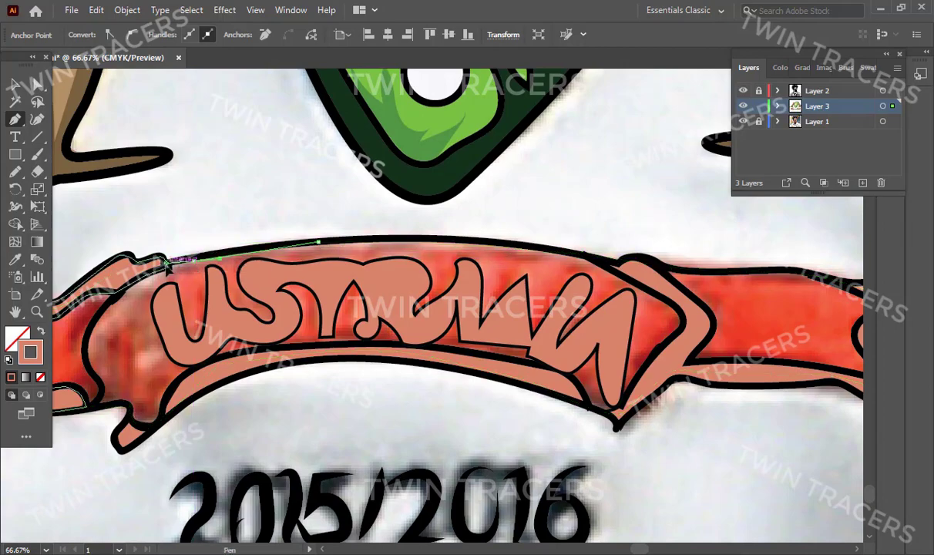
scroll(462, 309, "up", 2)
Fill the band with the banner's red and send it behind the lettering.
key("i")
left_click(252, 212)
right_click(252, 212)
left_click(455, 513)
double_click(17, 338)
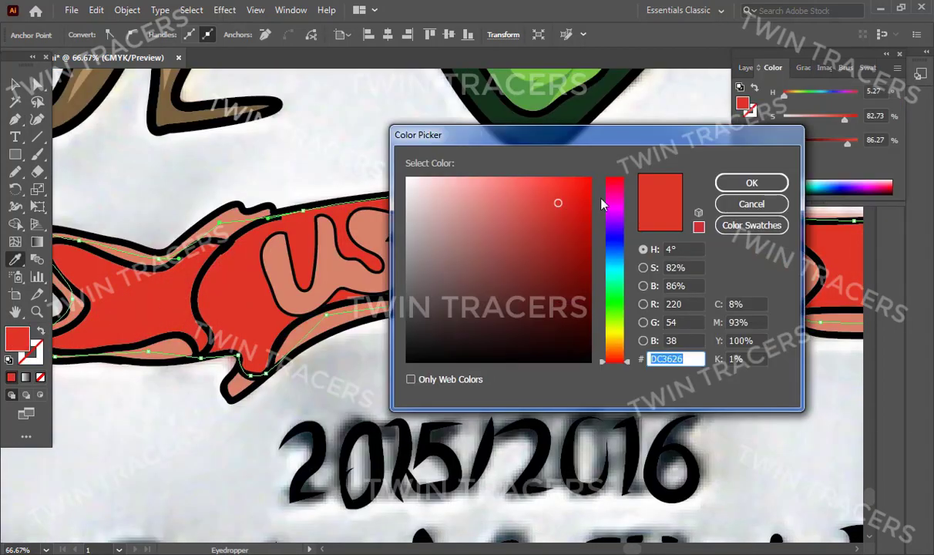
left_click(766, 182)
Give the outer banner shape the same red fill.
key("z")
left_click(462, 402, "alt")
left_click(462, 402)
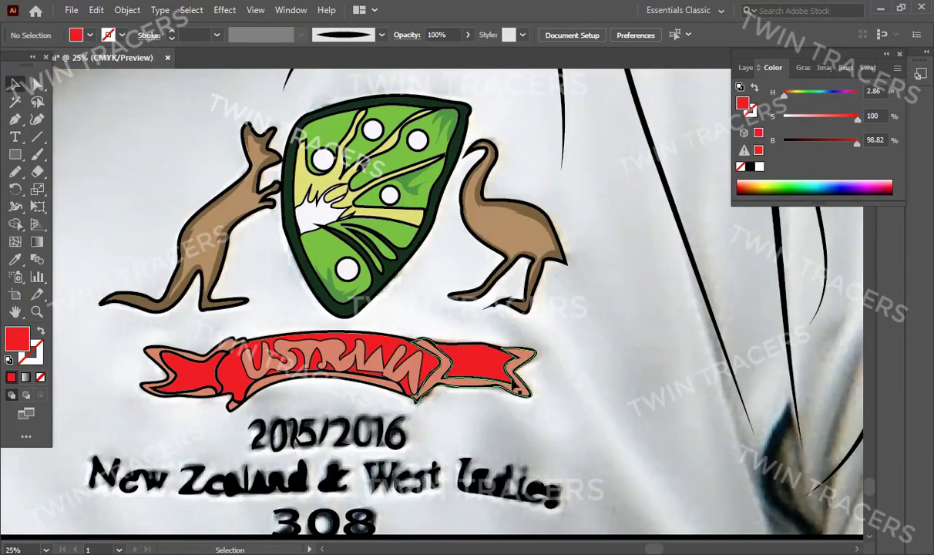
key("v")
left_click(463, 382)
key("i")
left_click(465, 366)
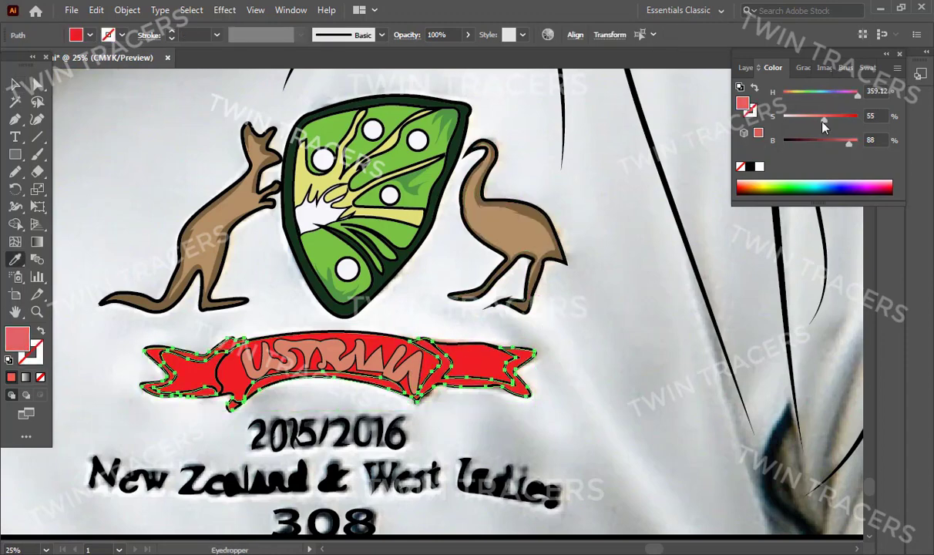
key("F7")
Set the banner stroke to black and zoom out from the crest on Layer 3.
key("ctrl+h")
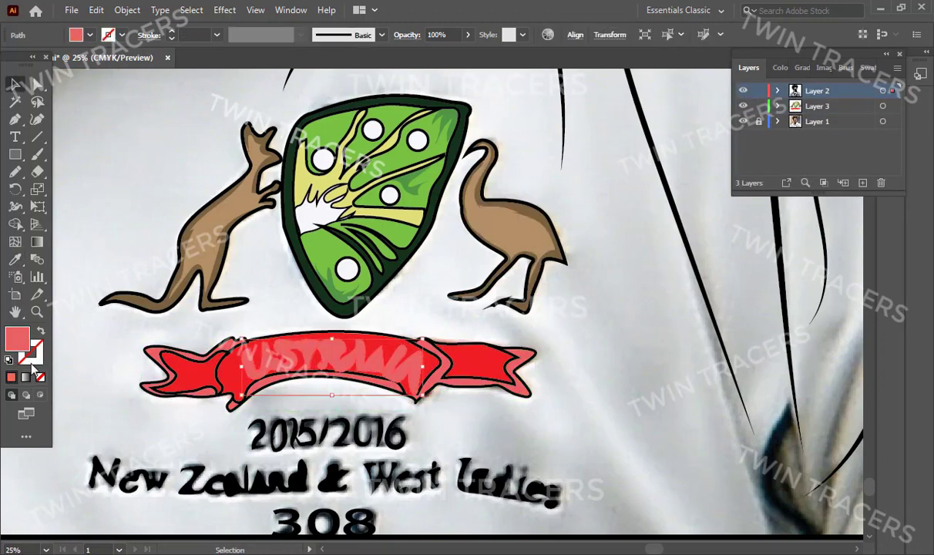
double_click(30, 353)
left_click(761, 181)
left_click(645, 272)
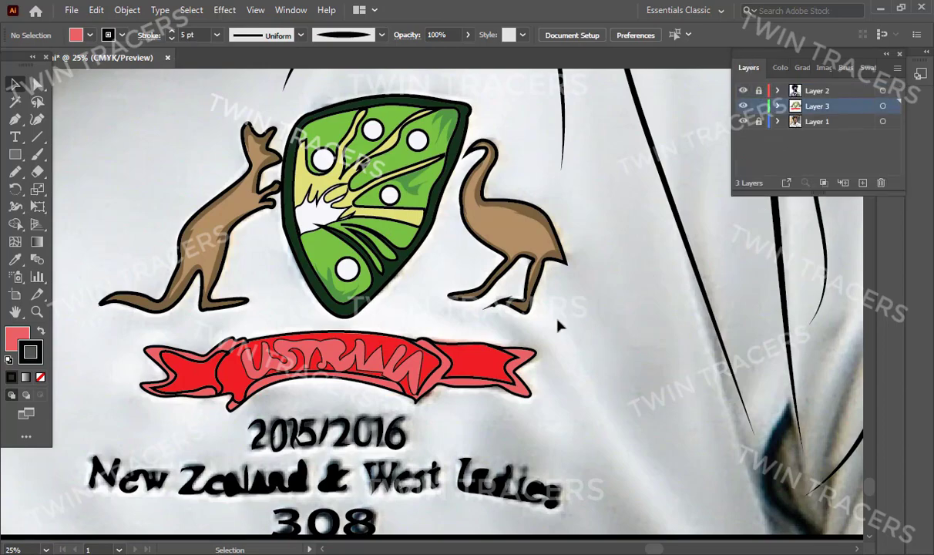
key("z")
left_click(347, 334, "alt")
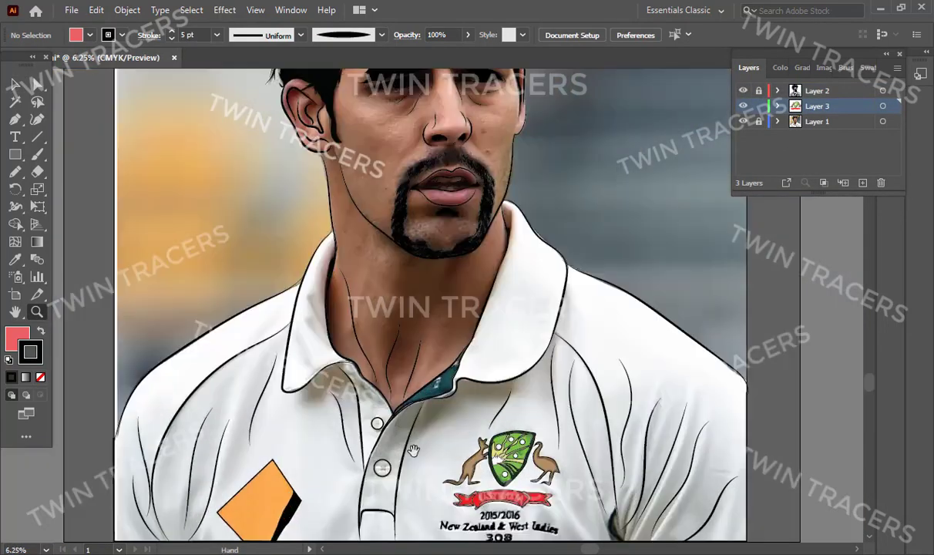
Trace the orange shirt patch as a four-point shape and fill it with sampled orange.
scroll(300, 411, "up", 5)
left_click_drag(412, 383, 402, 356)
key("p")
left_click(426, 324)
left_click(373, 230)
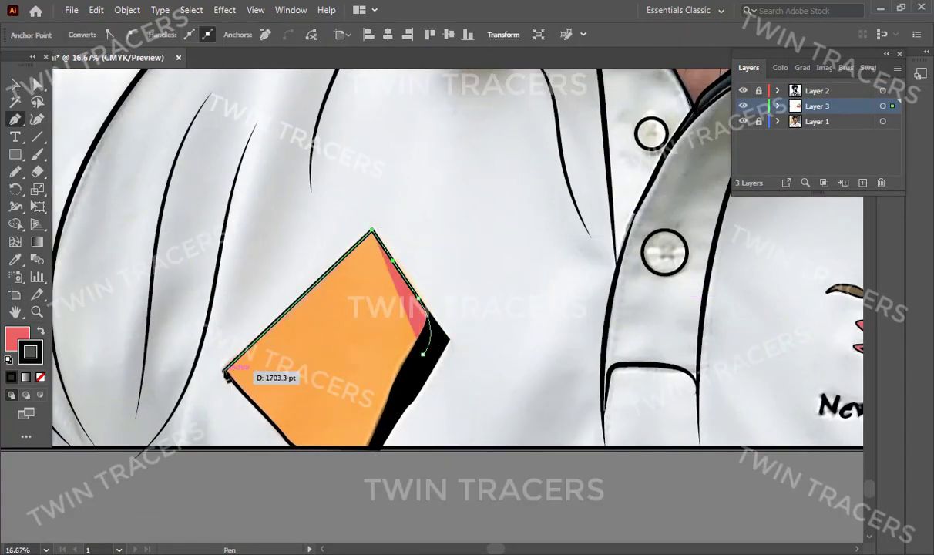
left_click(223, 372)
left_click(305, 447)
key("i")
left_click(342, 356)
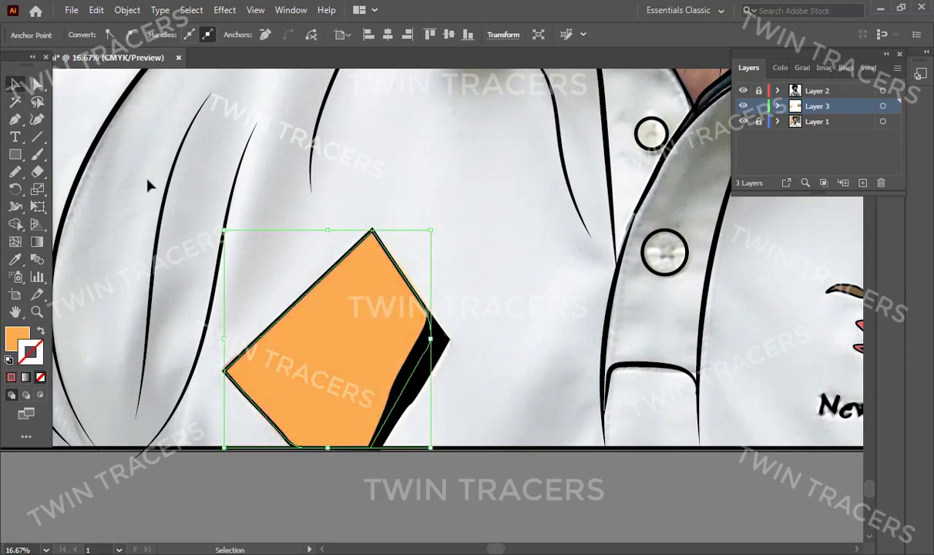
Zoom in on the collar and fill a small freehand shape with a sampled colour.
key("z")
left_click(453, 229, "alt")
left_click(443, 360)
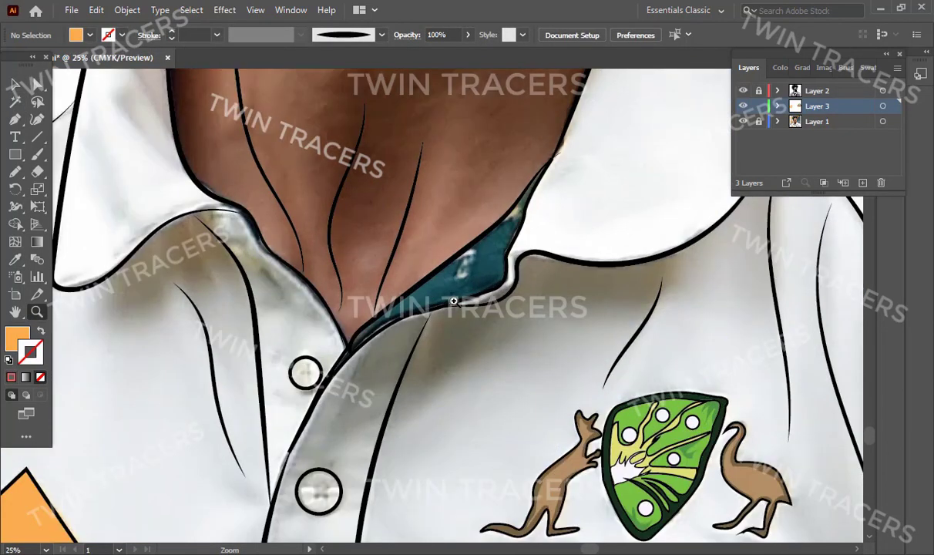
key("n")
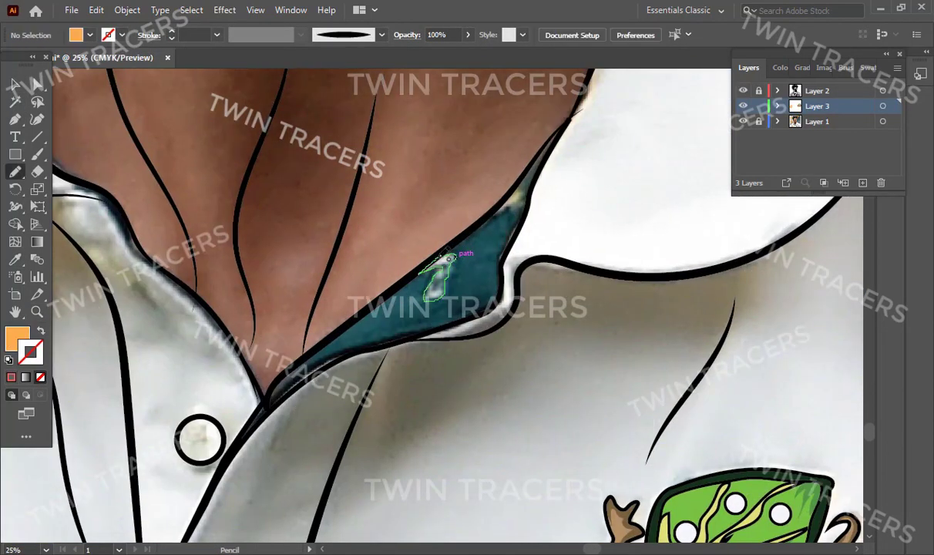
key("i")
left_click(443, 275)
key("v")
left_click(475, 283)
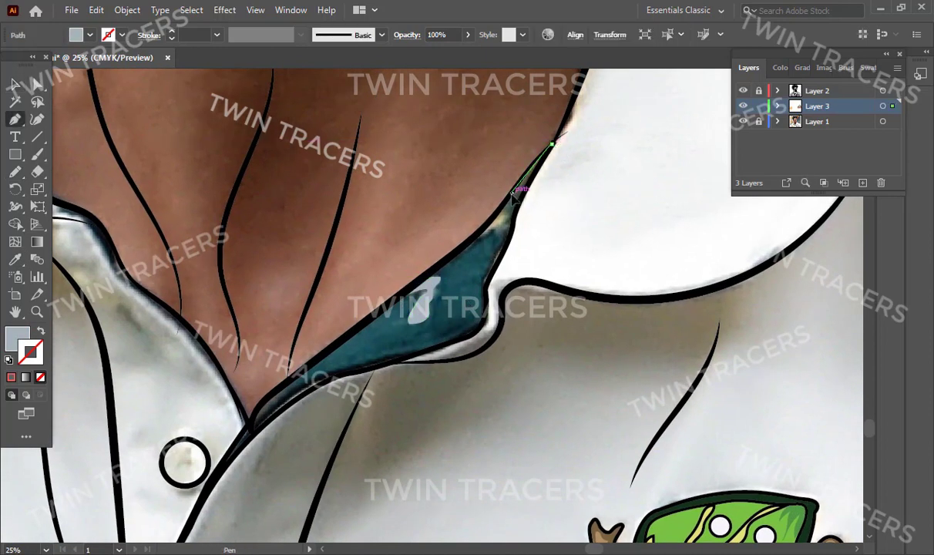
Outline the undershirt inside the open collar with a closed Pen path.
left_click(512, 193)
left_click(413, 287)
left_click(262, 402)
left_click(218, 470)
left_click(332, 378)
left_click_drag(356, 360, 391, 368)
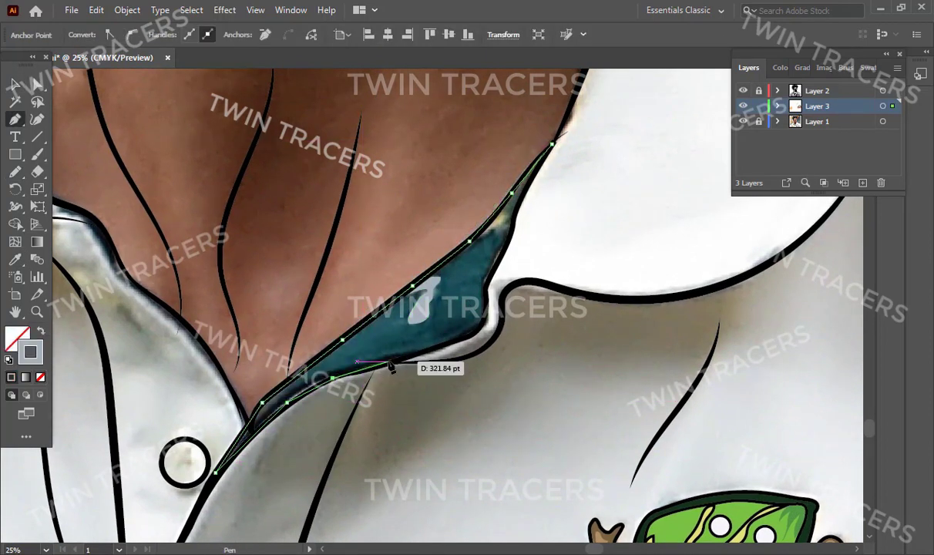
left_click(508, 246)
left_click(529, 184)
Fill the undershirt shape with the sampled teal and zoom out to the face.
left_click(552, 144)
key("i")
left_click(494, 255)
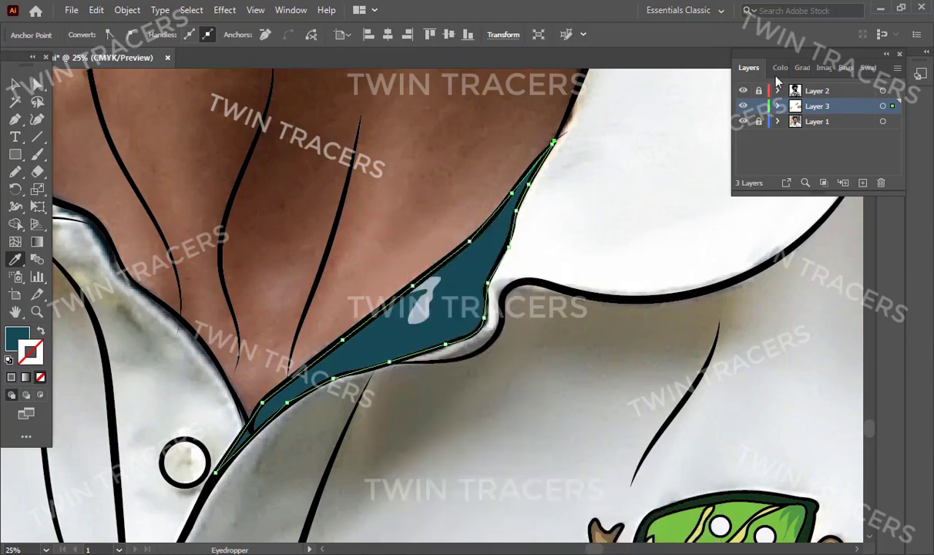
key("z")
key("ctrl+shift+a")
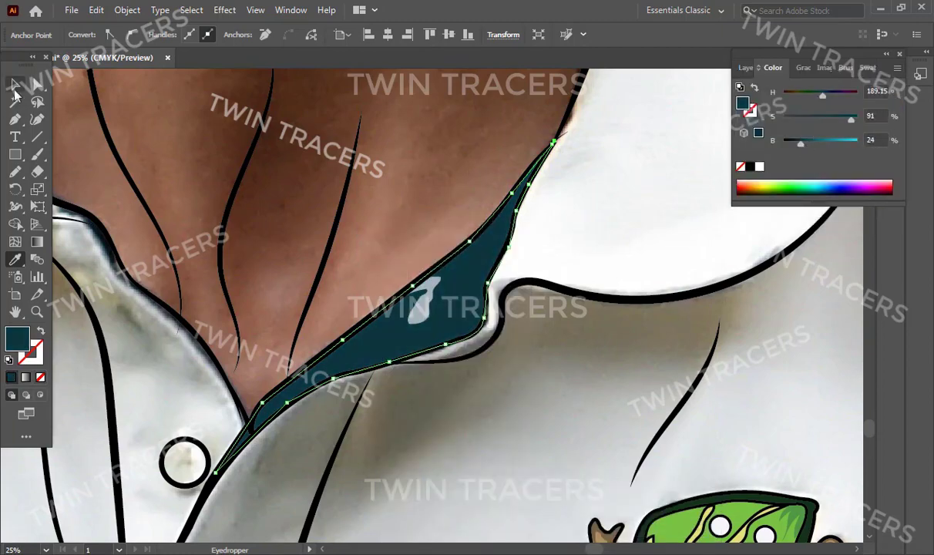
left_click(387, 295, "alt")
Zoom in on the eye and trace the eye-white outline with six Pen anchors.
left_click_drag(424, 139, 500, 314)
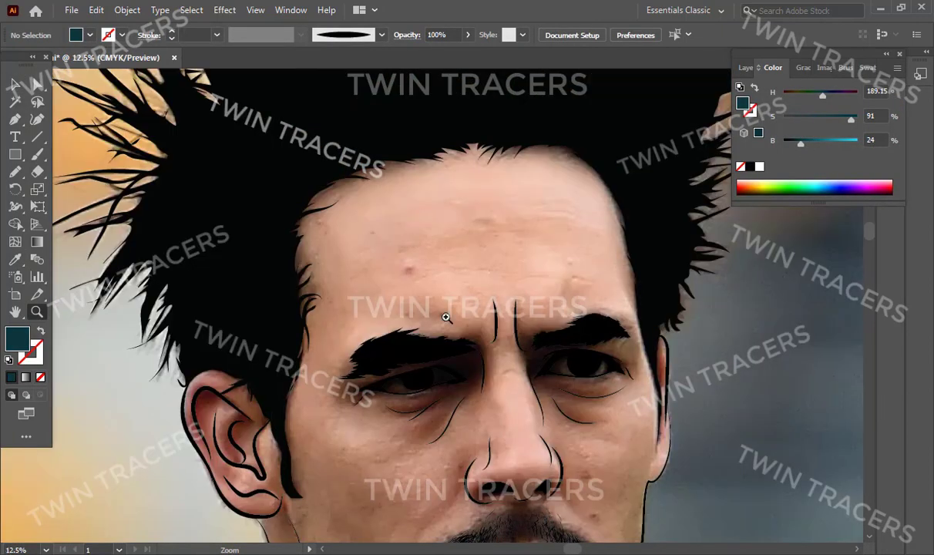
key("p")
left_click(166, 306)
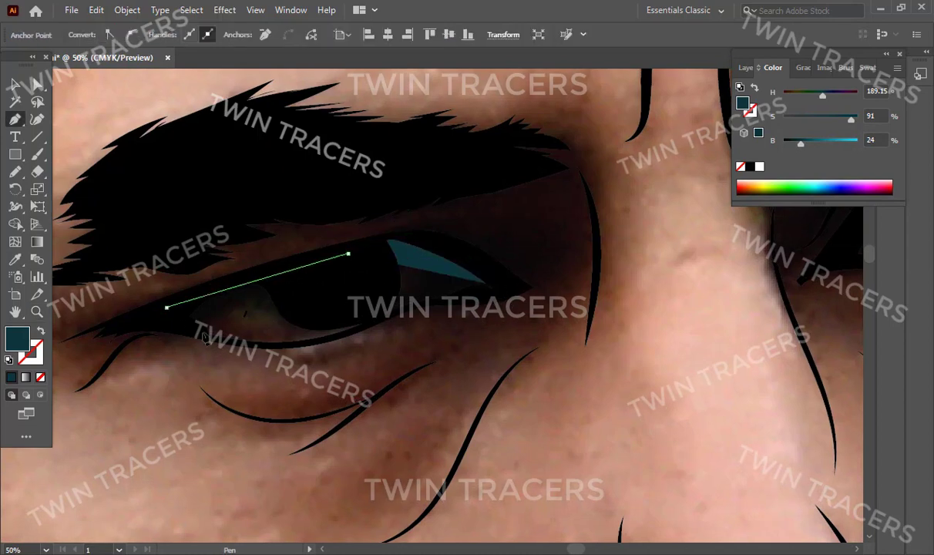
left_click(198, 331)
left_click(272, 345)
left_click(351, 331)
left_click(422, 302)
left_click(501, 287)
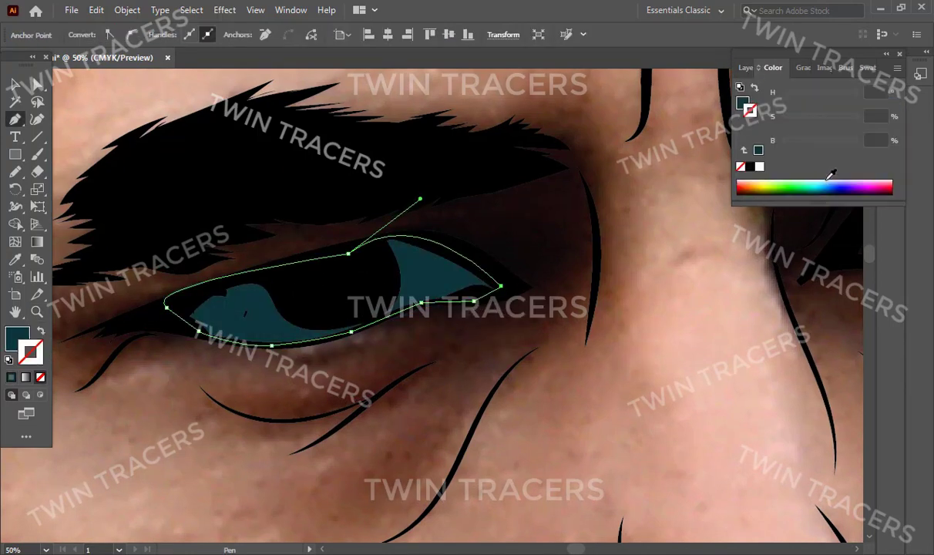
Fill the eye-white shape with white from the Color Picker.
key("v")
left_click(217, 305)
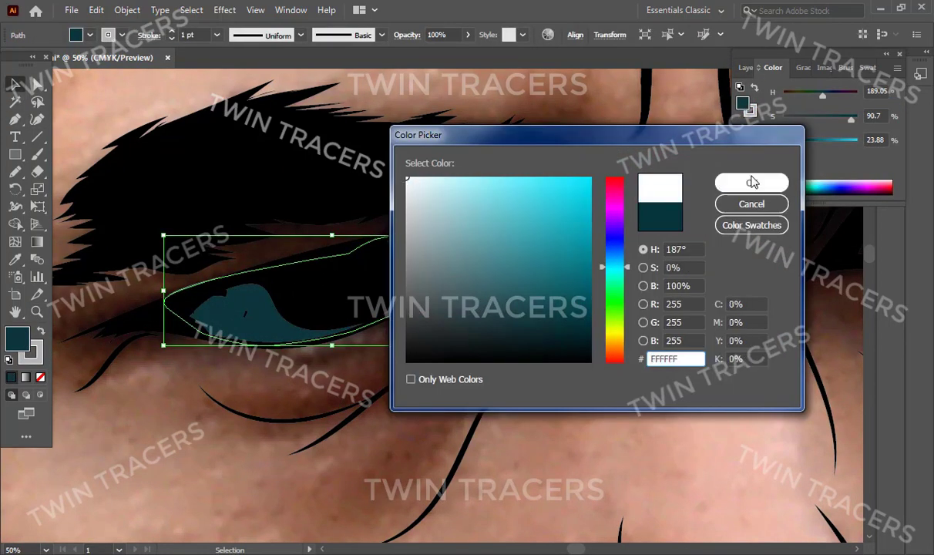
left_click(745, 182)
left_click(327, 373)
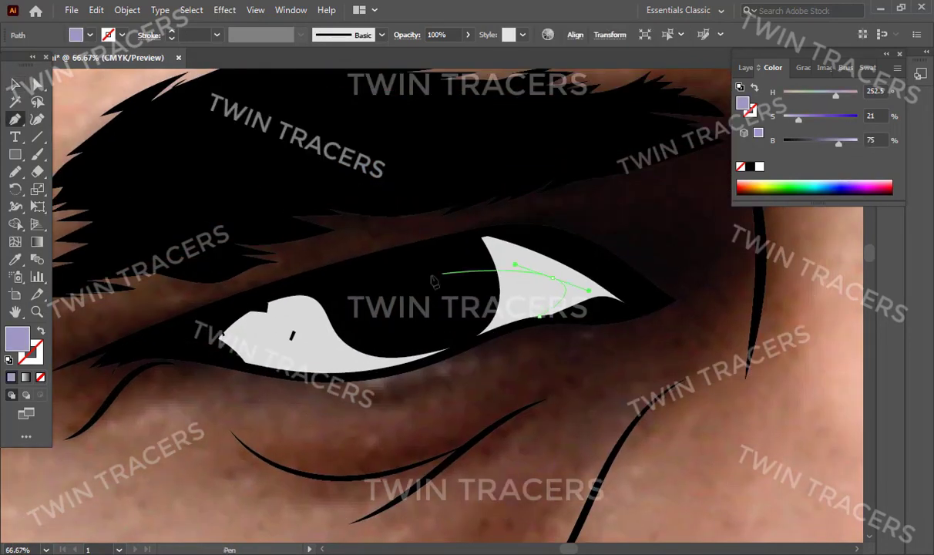
Draw a curved lavender shading shape around the eye's left corner.
left_click_drag(416, 276, 362, 303)
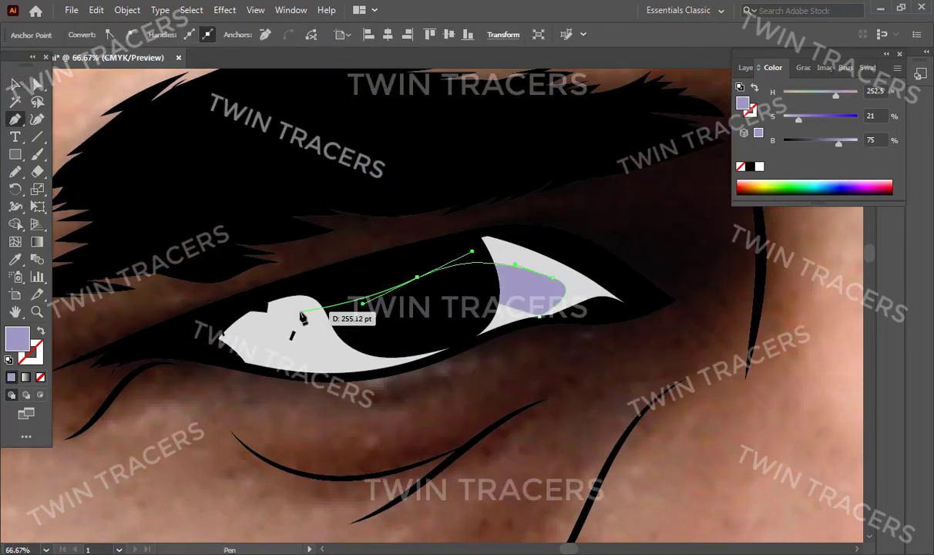
left_click_drag(401, 420, 456, 428)
left_click(218, 355)
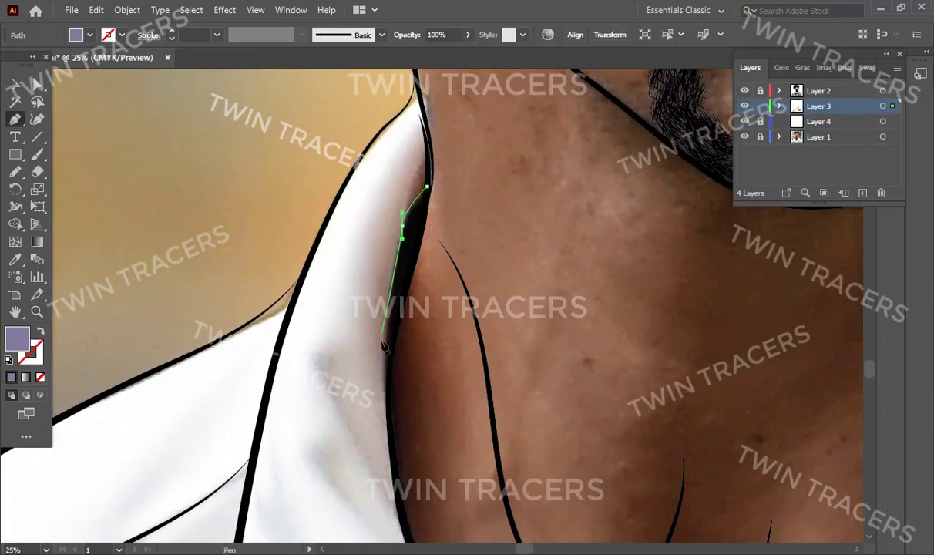
Add the final Pen point to the shirt path and make the reference photo layer visible again.
left_click(388, 370)
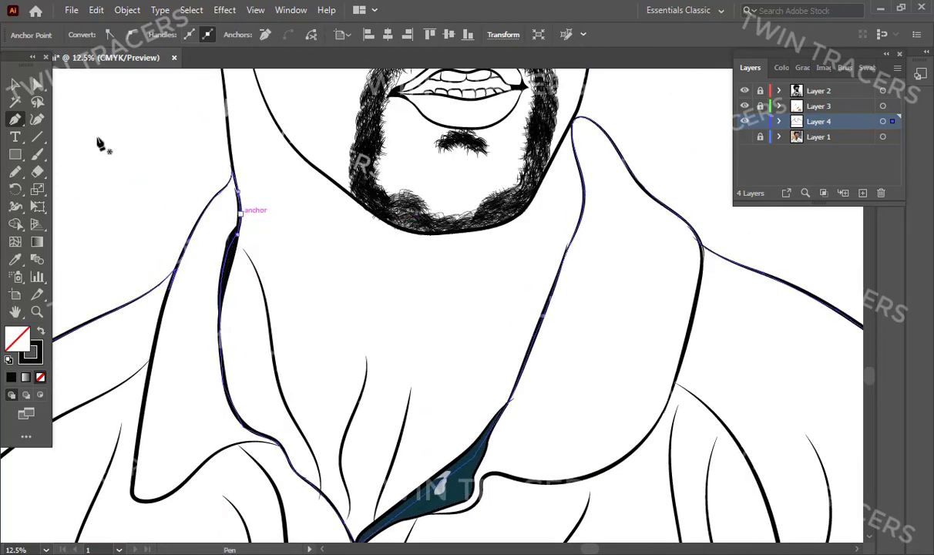
left_click(744, 136)
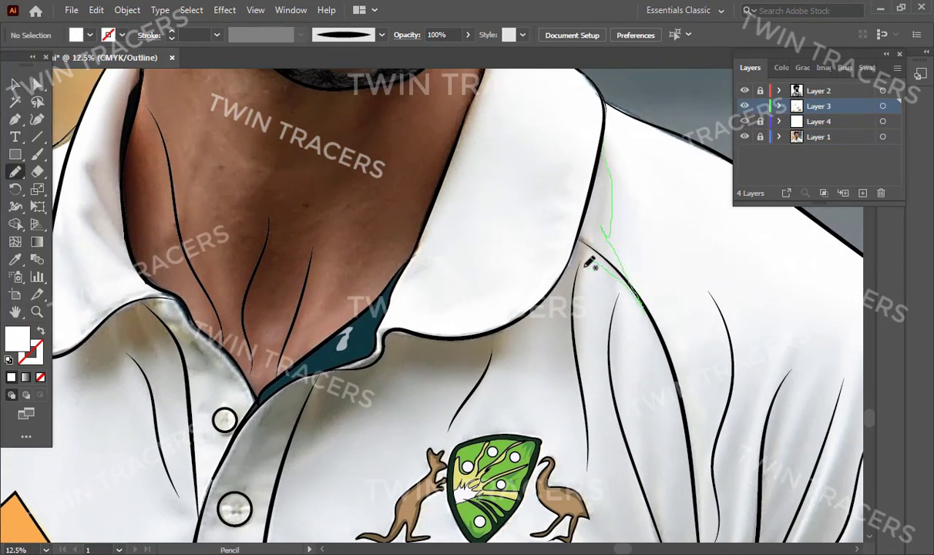
Draw grey shadow shapes along the collar edge and up the button placket.
left_click_drag(284, 476, 359, 340)
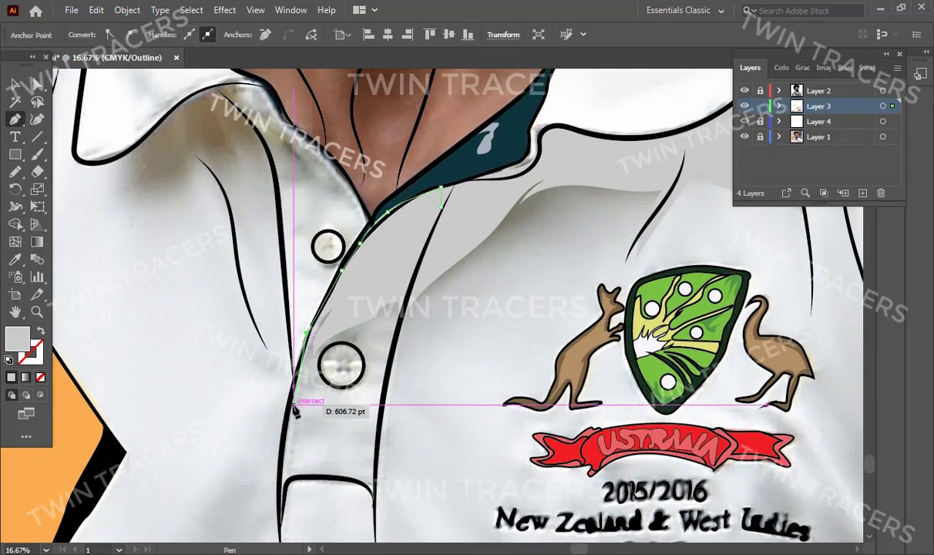
left_click(332, 496)
left_click_drag(344, 430, 362, 429)
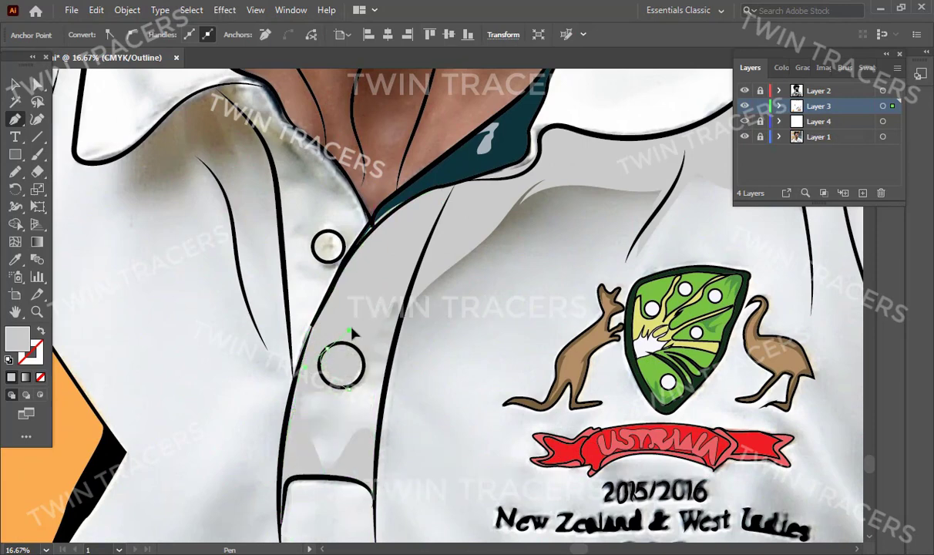
left_click_drag(348, 340, 372, 385)
left_click_drag(376, 341, 390, 339)
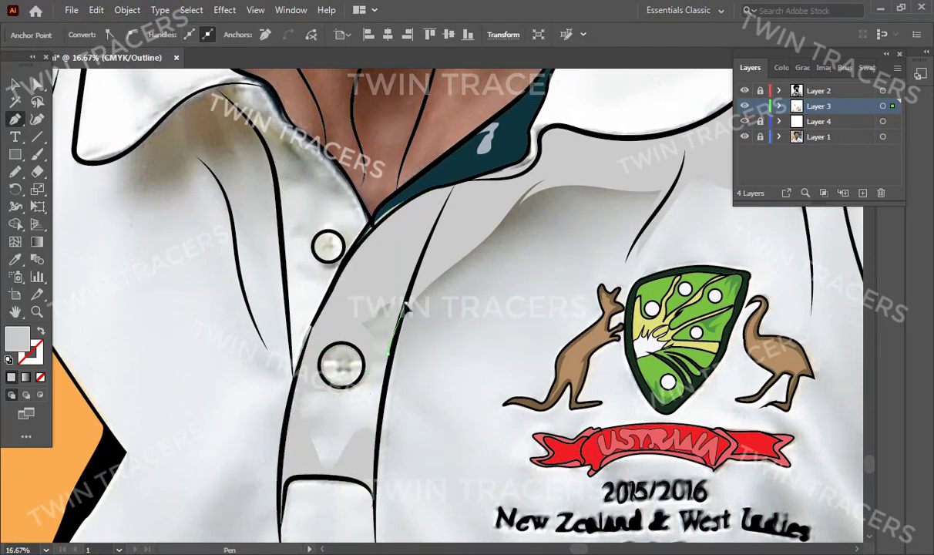
left_click(159, 297)
Inspect the collar close up, zoom out to the full portrait, and make Layer 4 active.
key("z")
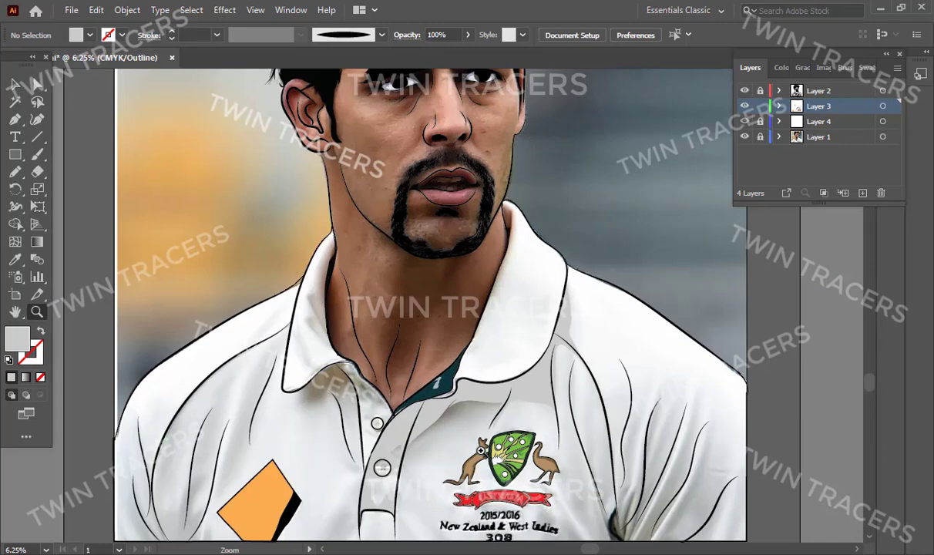
left_click_drag(428, 417, 500, 246)
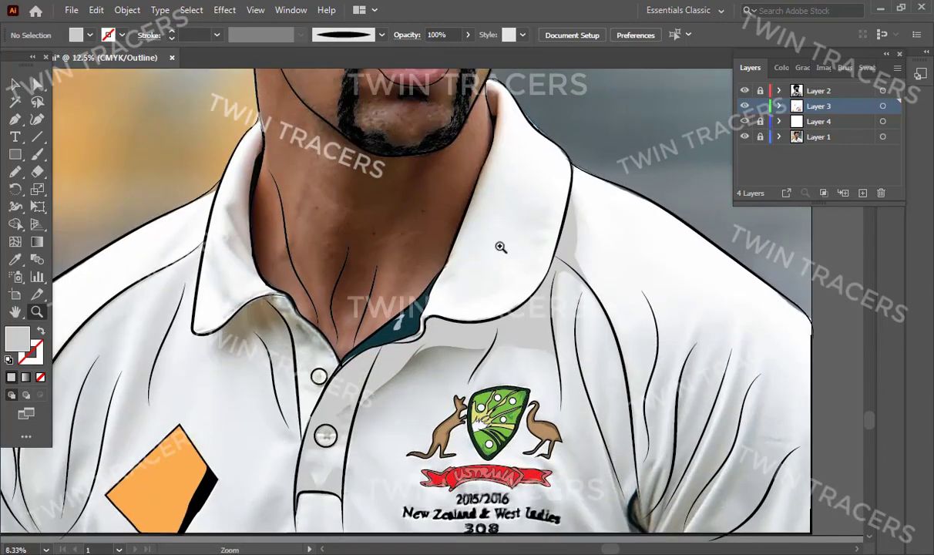
left_click(501, 247)
key("p")
key("ctrl+minus")
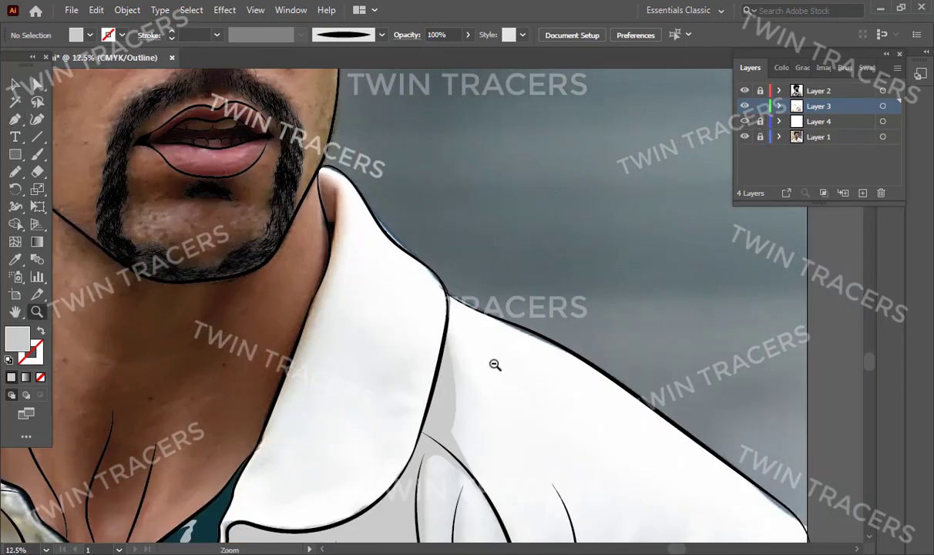
key("ctrl+minus")
key("ctrl+y")
left_click(745, 121, "ctrl")
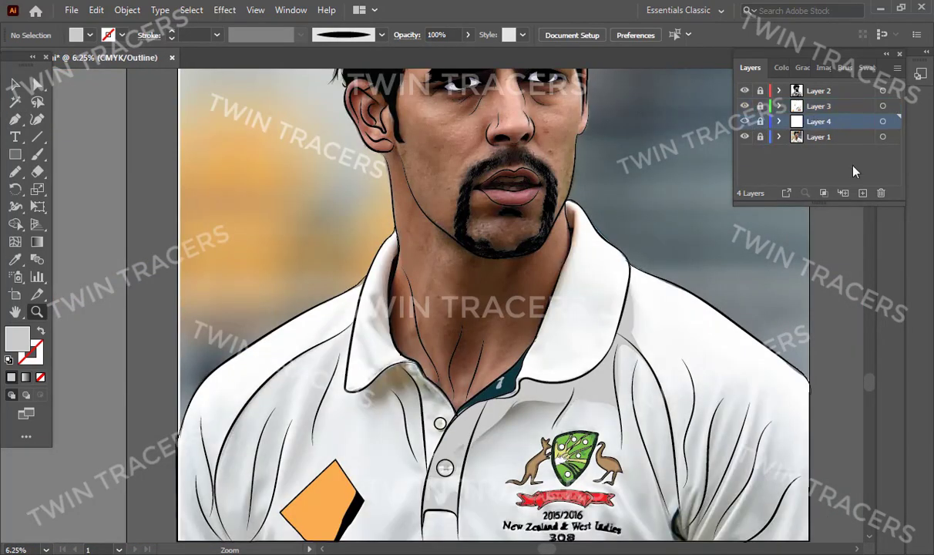
Start a small shadow path inside the collar and make Layer 5 active.
left_click_drag(586, 229, 535, 272)
key("p")
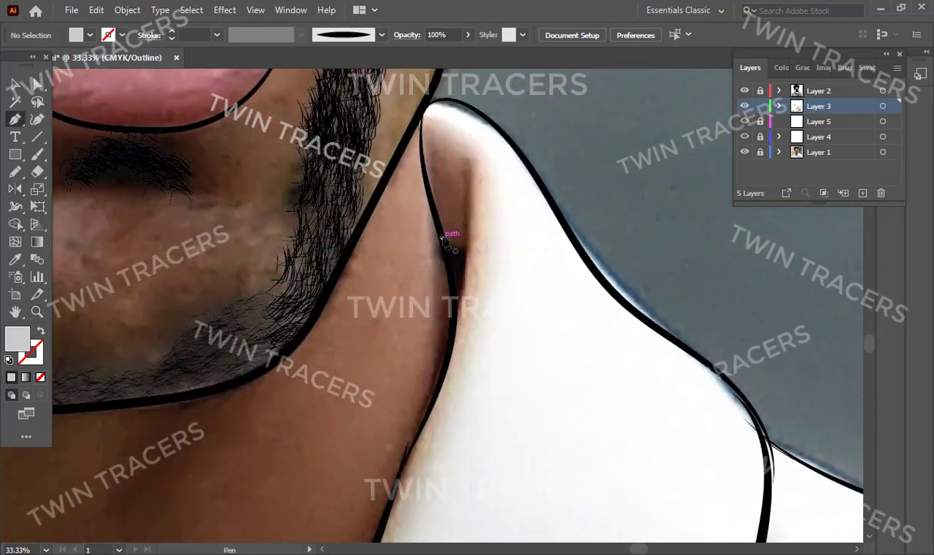
left_click(465, 167)
left_click(465, 285)
left_click(451, 343)
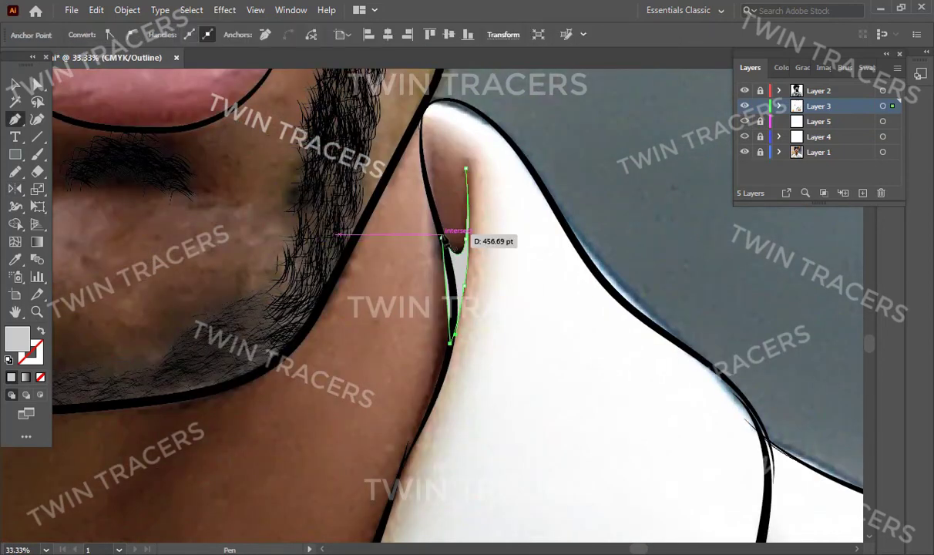
left_click(10, 86)
key("ctrl+shift+a")
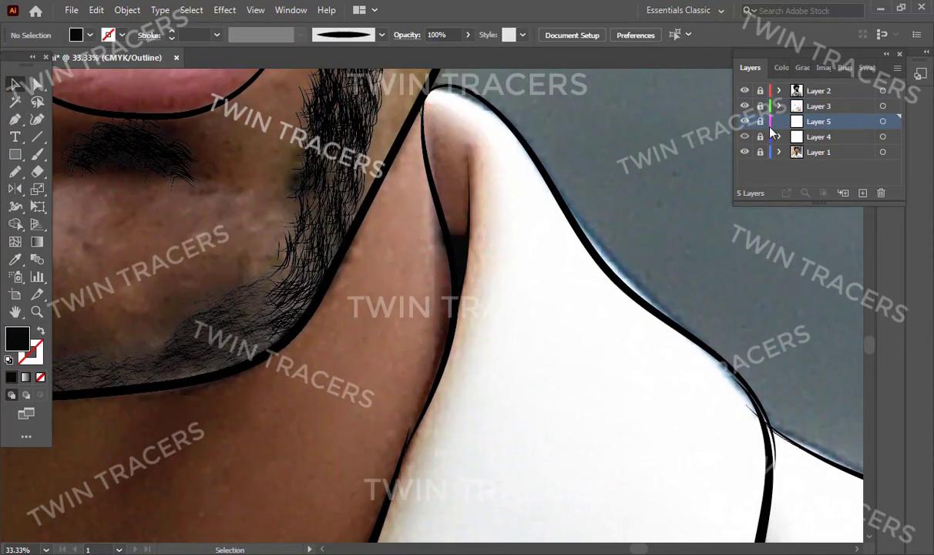
Draw the collar shadow shape along the collar edge, right of the neck.
key("ctrl+plus")
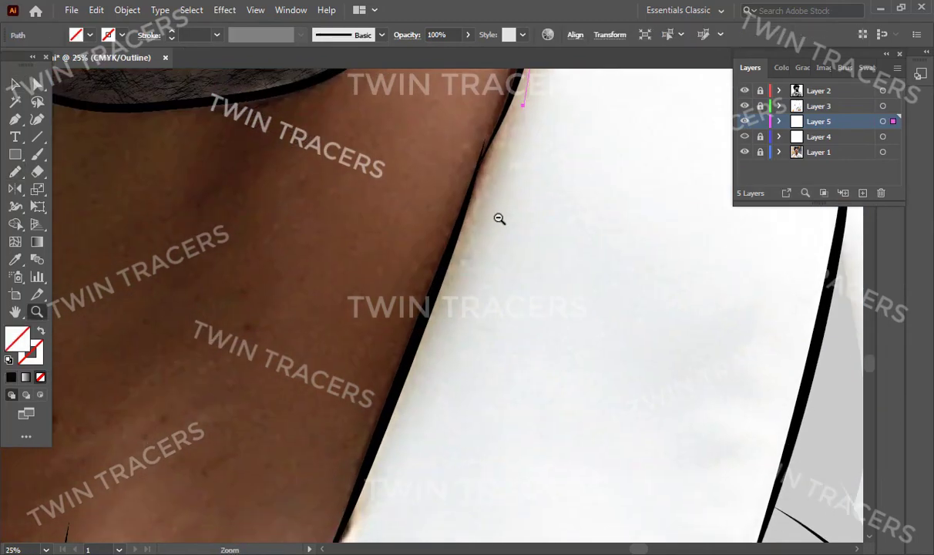
key("ctrl+minus")
key("ctrl+minus")
key("ctrl+minus")
key("p")
left_click(509, 154)
left_click(478, 228)
left_click(468, 282)
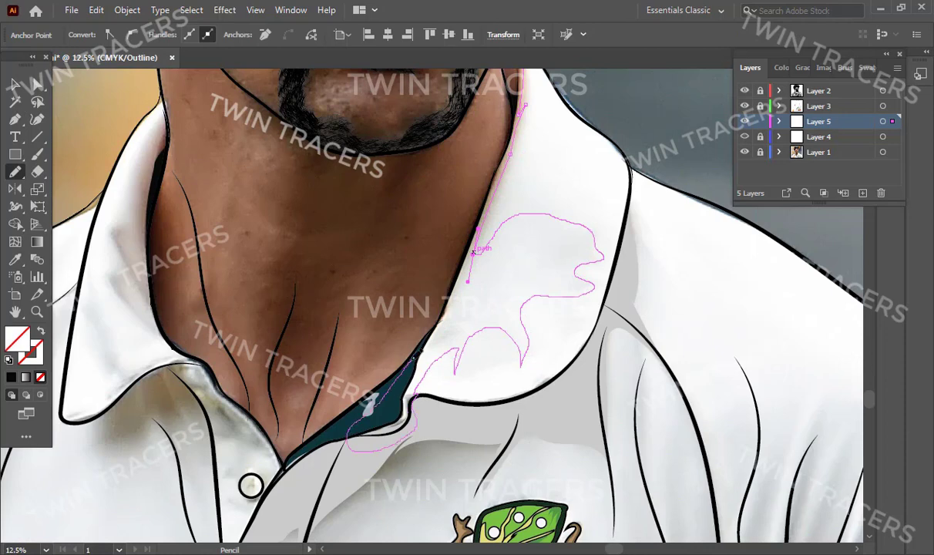
key("p")
left_click_drag(520, 100, 465, 223)
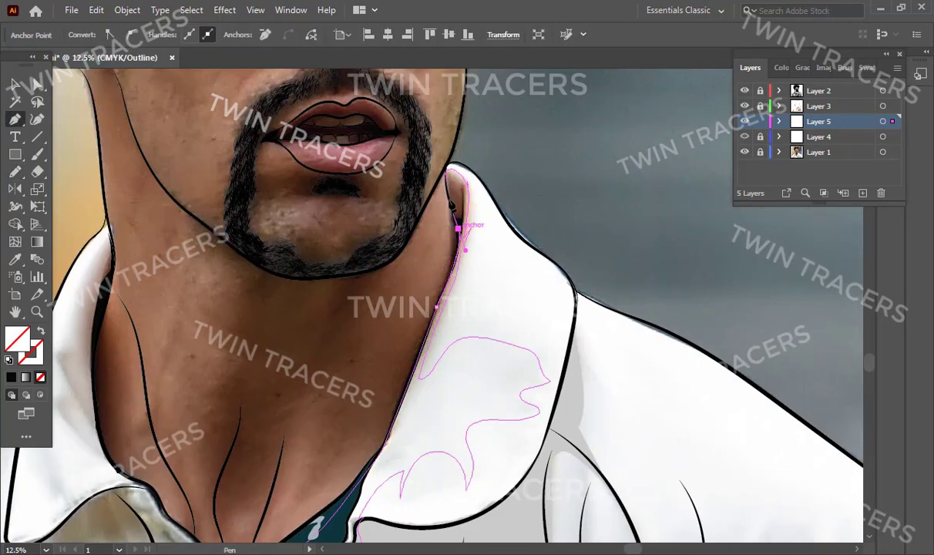
left_click(16, 83)
key("ctrl+y")
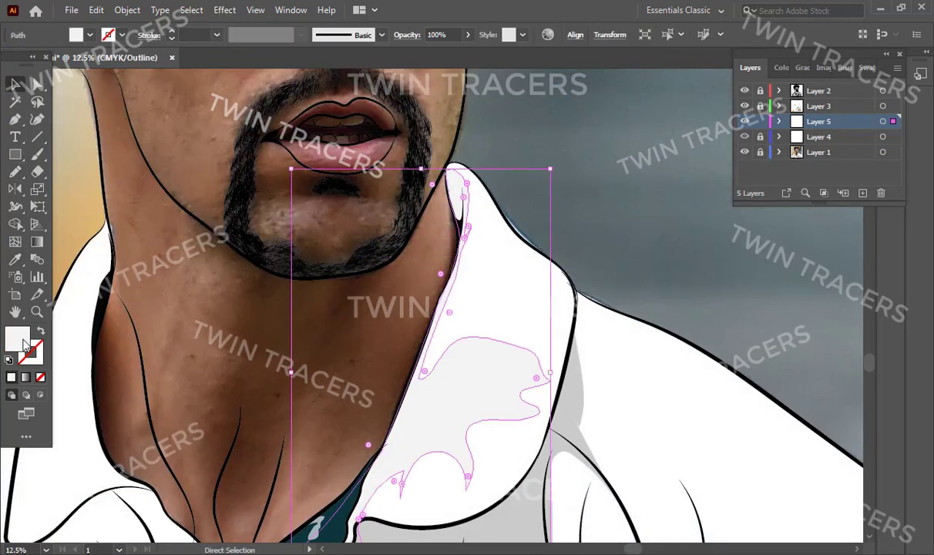
Fill the collar shadow with a pale grey in the Color panel.
left_click_drag(440, 408, 505, 334)
left_click(780, 67)
left_click_drag(797, 140, 848, 141)
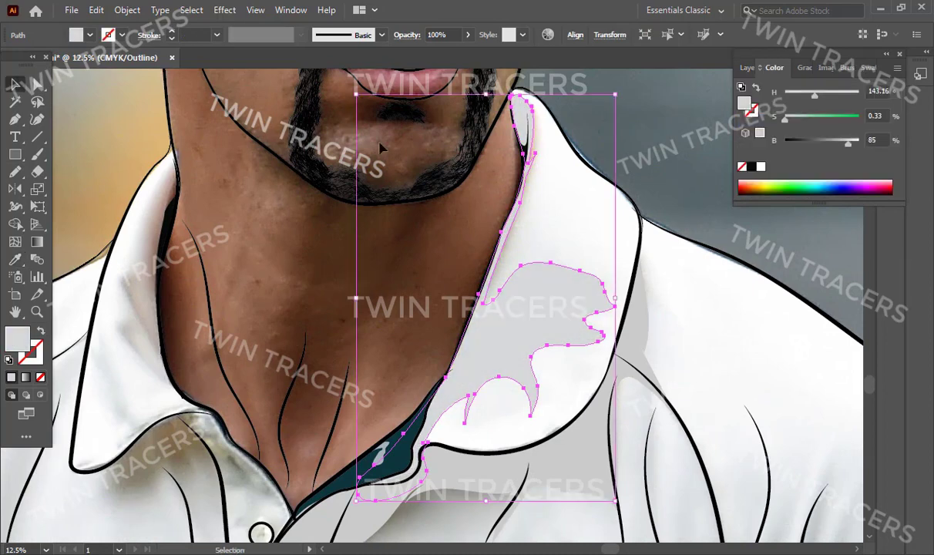
left_click(379, 148)
left_click(750, 67)
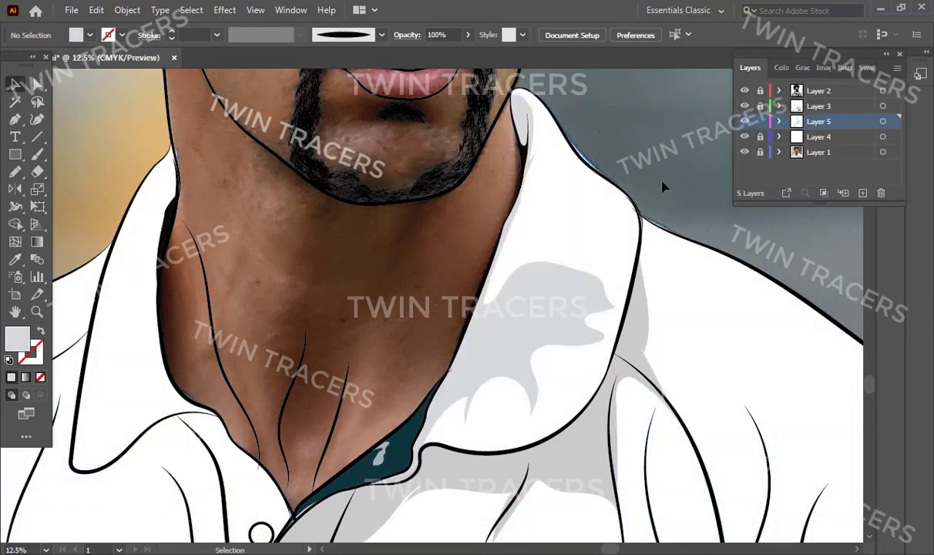
left_click(883, 121)
left_click(775, 67)
key("ctrl+shift+a")
Zoom out to the whole portrait, then zoom in on the shirt buttons.
key("z")
left_click(540, 271, "alt")
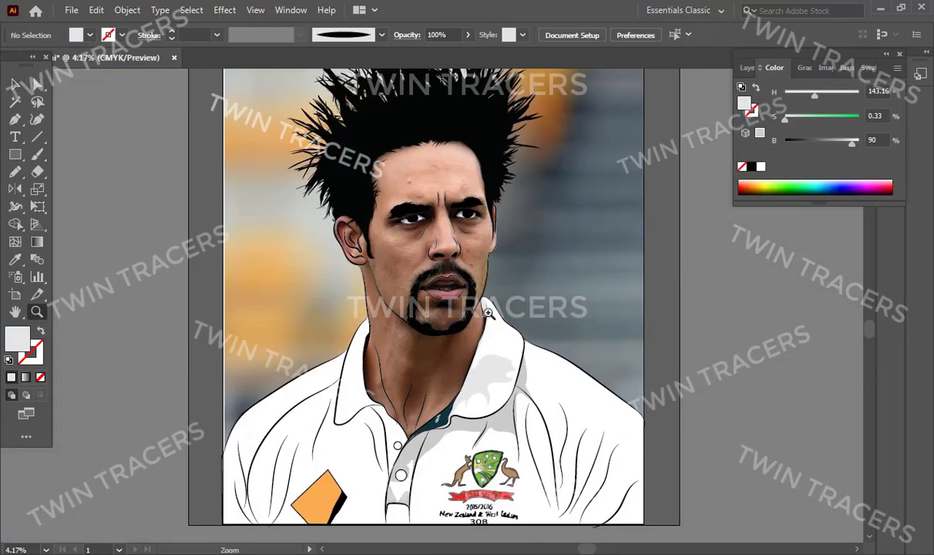
left_click(488, 312)
left_click(750, 67)
left_click(469, 359)
Unlock Layer 2 and fill the buttons with the collar's dark teal colour.
left_click(819, 91)
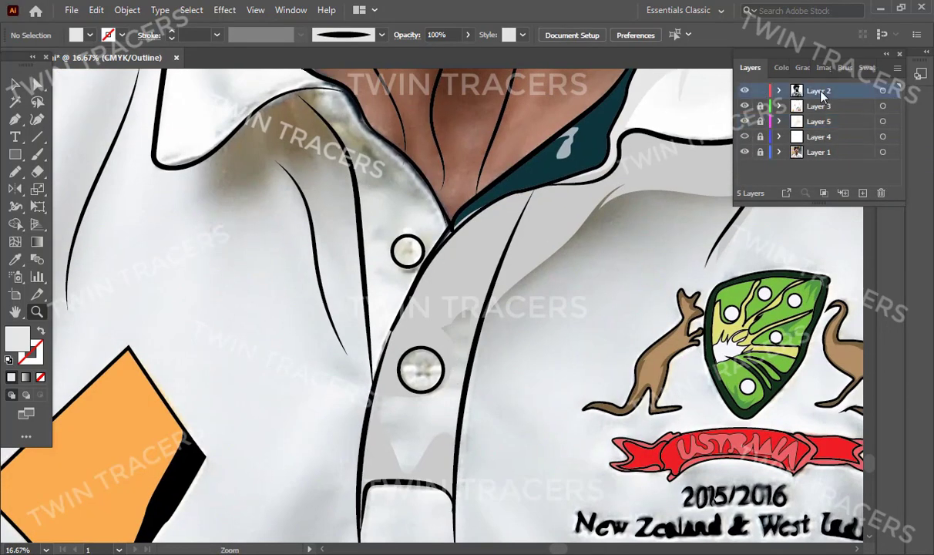
key("v")
left_click(407, 251)
left_click(555, 161)
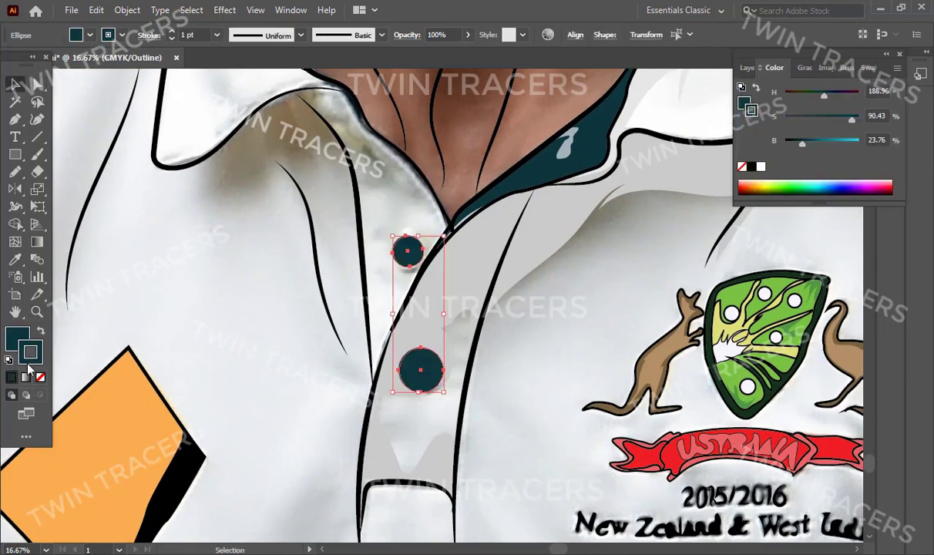
double_click(31, 350)
key("Escape")
key("v")
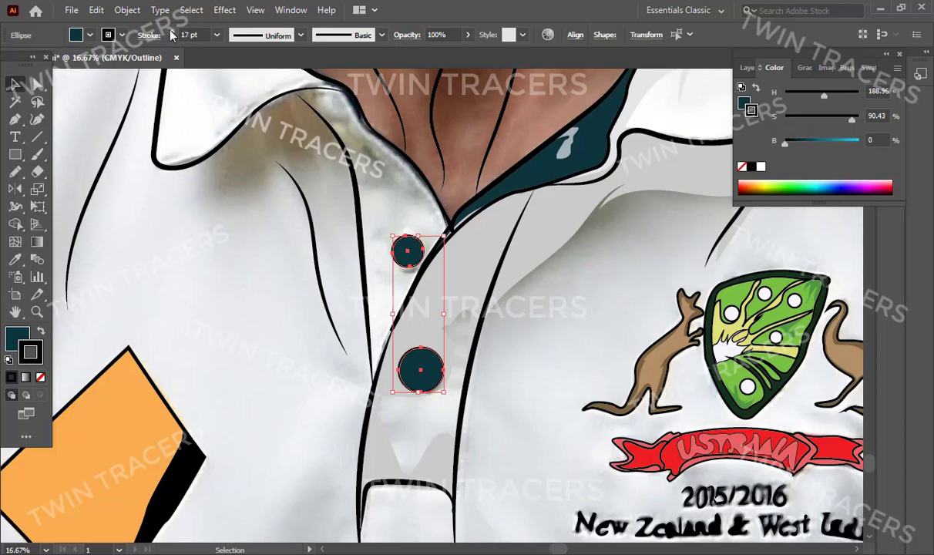
Give the buttons a thick black outline and bring the chest folds into view.
left_click(171, 31)
key("z")
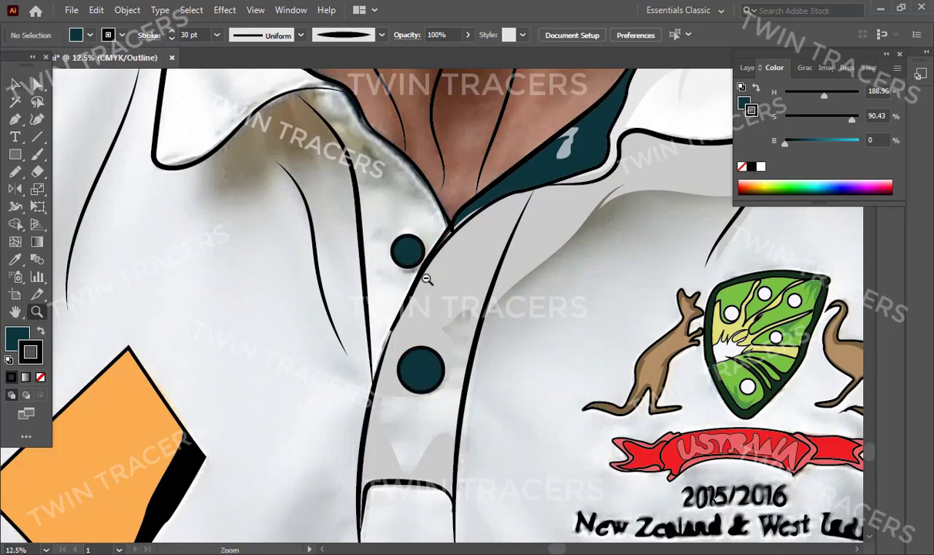
key("ctrl+0")
left_click(747, 67)
left_click(745, 121, "ctrl")
left_click(662, 304)
Sketch two fold shadows on the chest, filled light grey with no outline.
key("n")
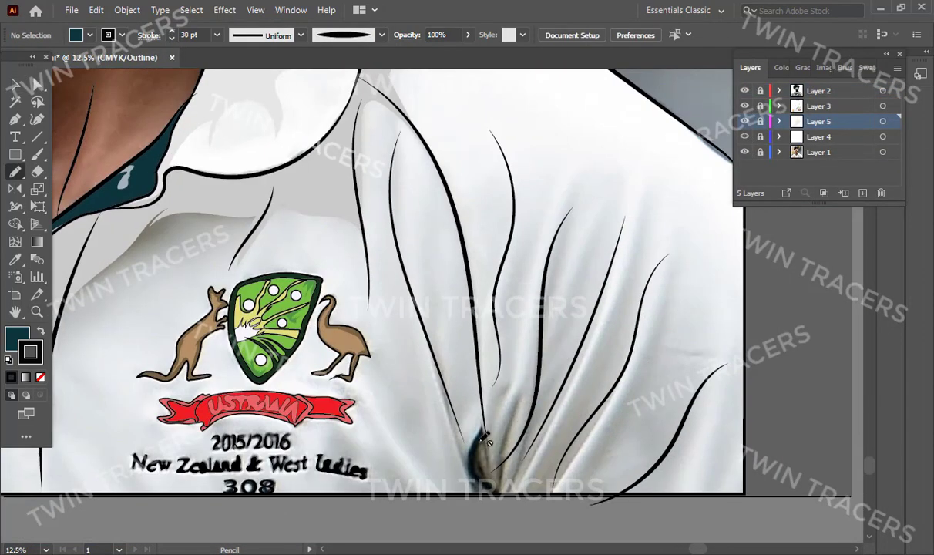
scroll(401, 150, "up", 2)
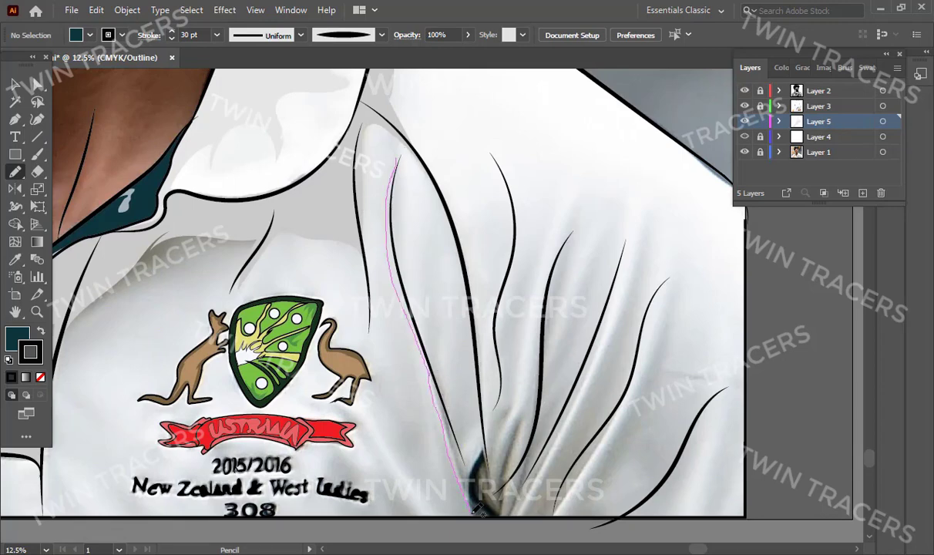
key("v")
scroll(445, 347, "down", 1)
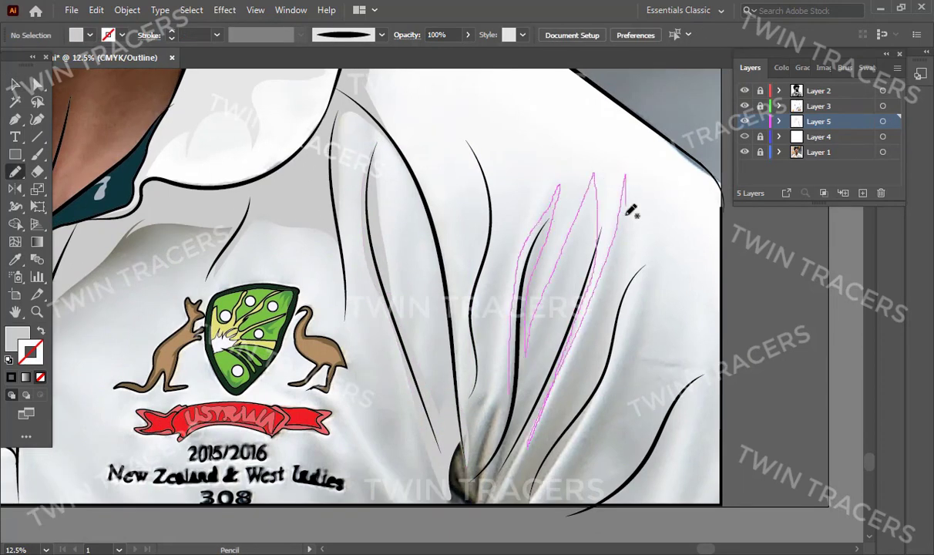
left_click_drag(615, 417, 641, 242)
left_click_drag(642, 244, 655, 279)
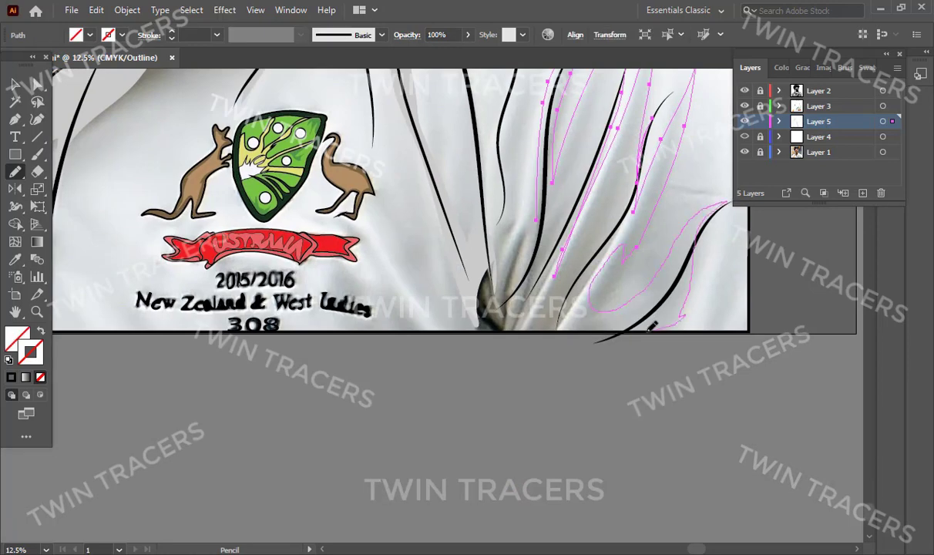
key("v")
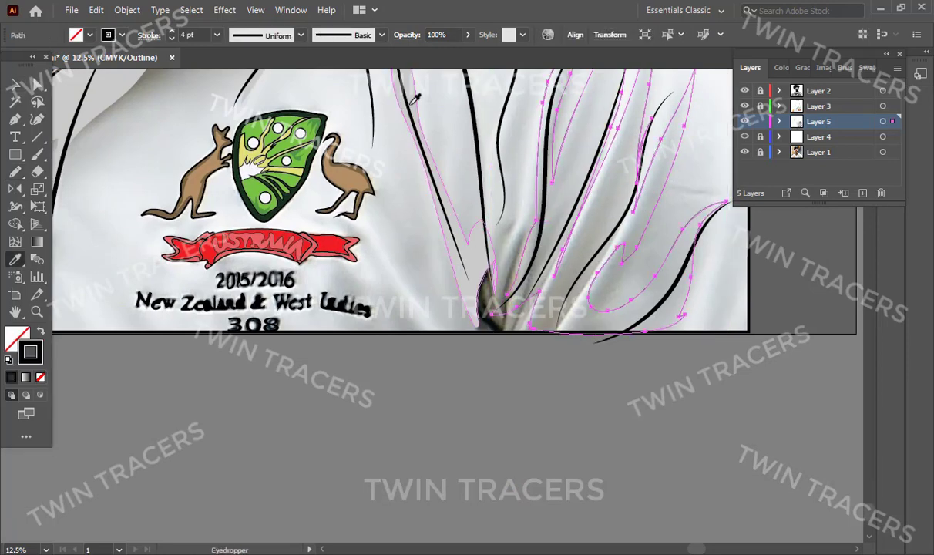
left_click(586, 198)
key("ctrl+a")
key("shift+x")
key("ctrl+shift+a")
Fill another freehand shadow path grey with no outline.
scroll(526, 121, "up", 2)
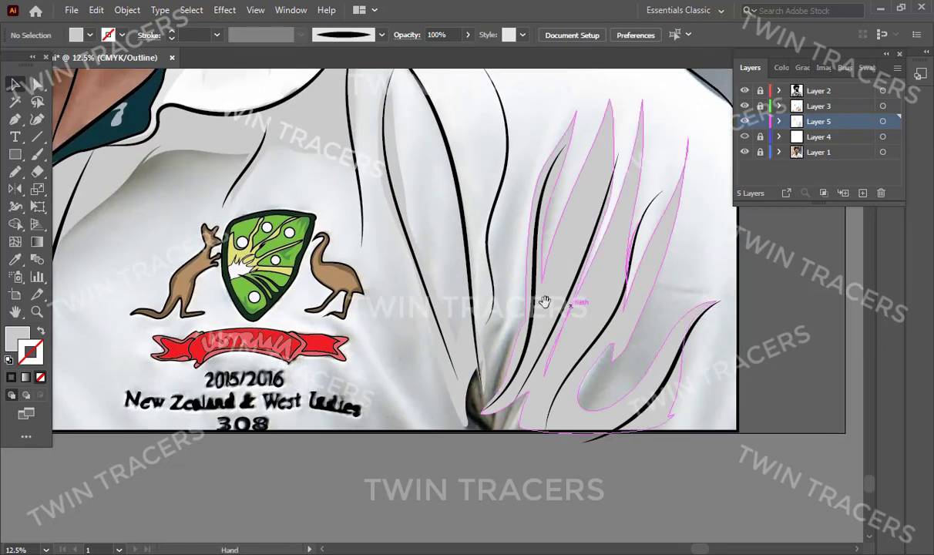
key("n")
scroll(526, 121, "left", 2)
scroll(463, 146, "left", 4)
scroll(262, 178, "up", 1)
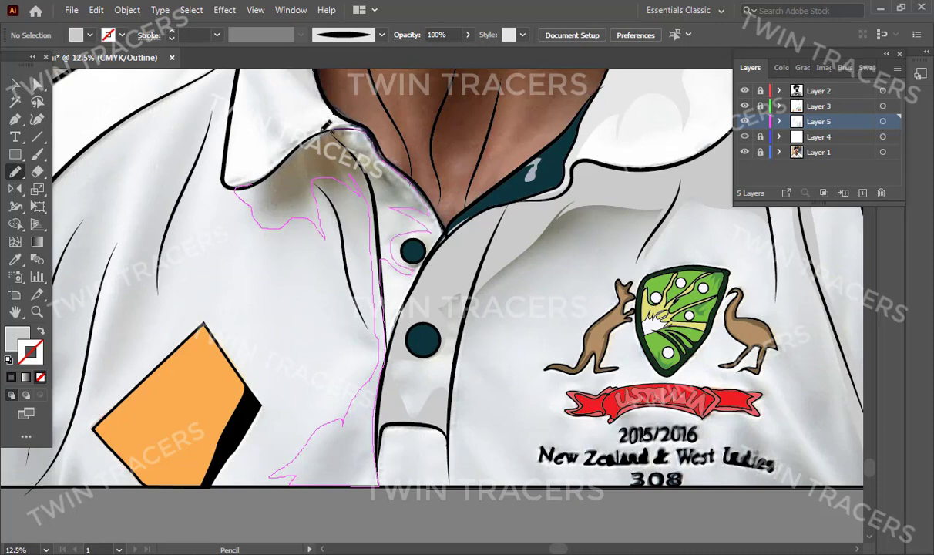
key("ctrl+a")
key("shift+x")
key("ctrl+shift+a")
Sketch grey shadows along the left shoulder folds down to the hem.
scroll(327, 287, "left", 4)
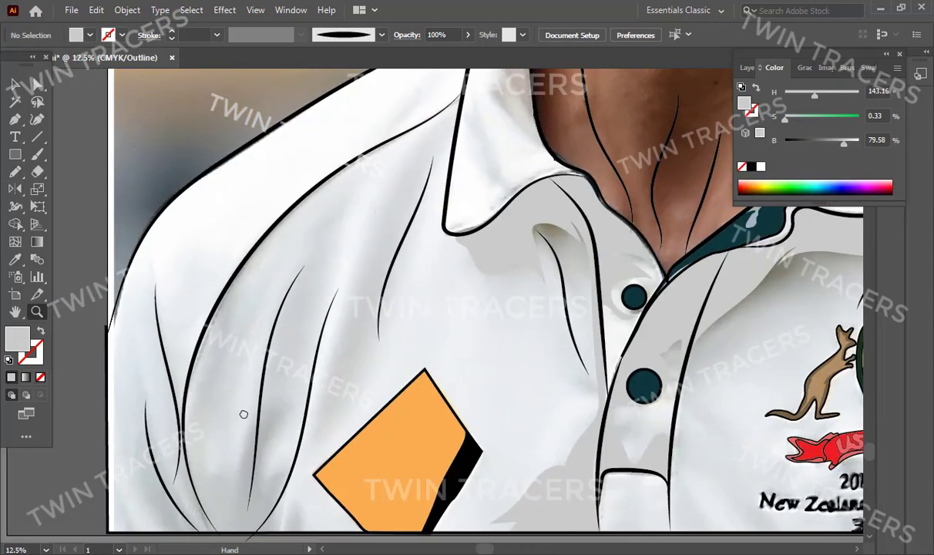
left_click_drag(189, 508, 150, 408)
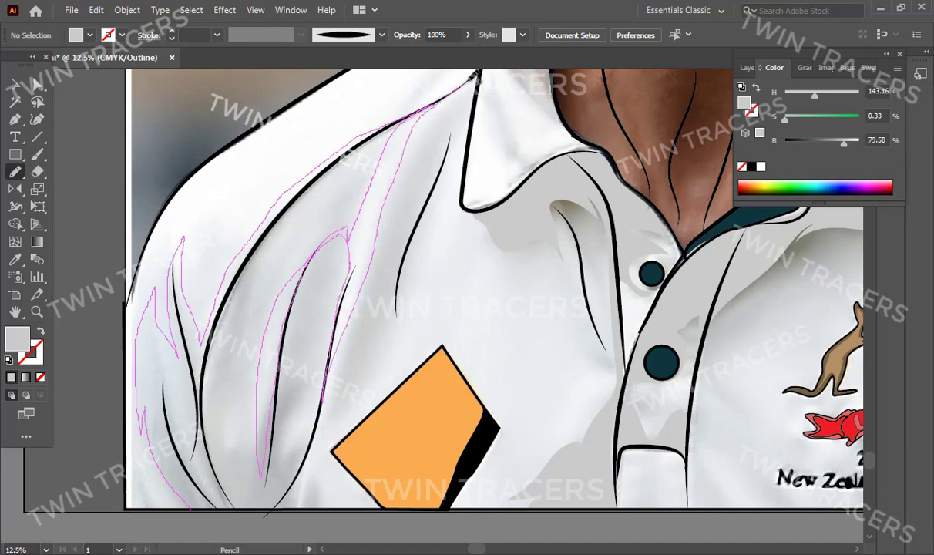
left_click_drag(401, 311, 369, 311)
scroll(369, 312, "down", 3)
key("shift+x")
key("ctrl+y")
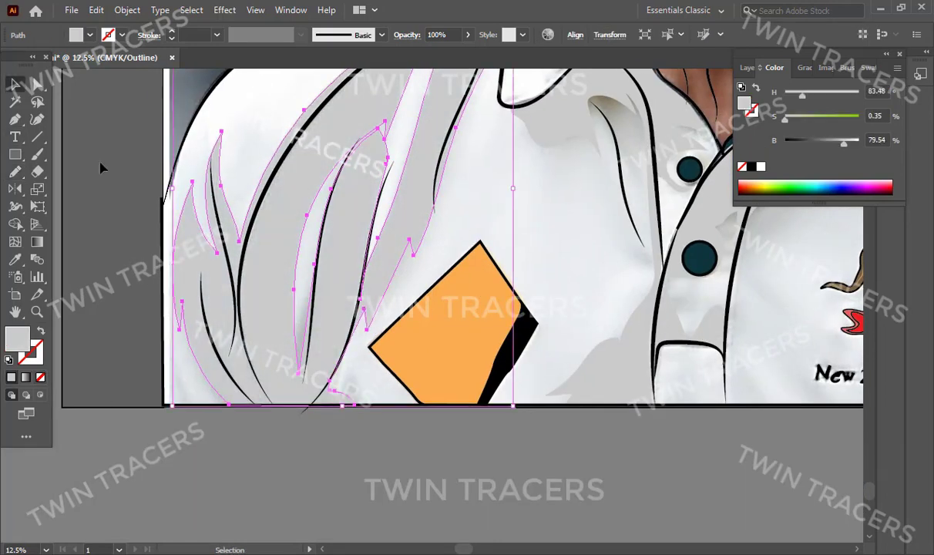
key("ctrl+shift+a")
key("ctrl+0")
key("F7")
Draw a grey shading stroke along a left-sleeve fold on Layer 3.
key("z")
left_click(485, 388)
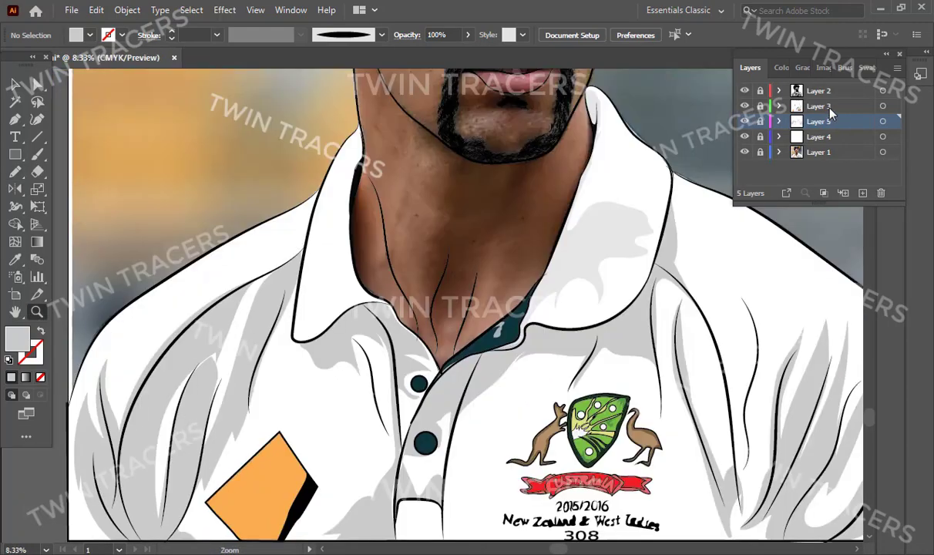
left_click(819, 106)
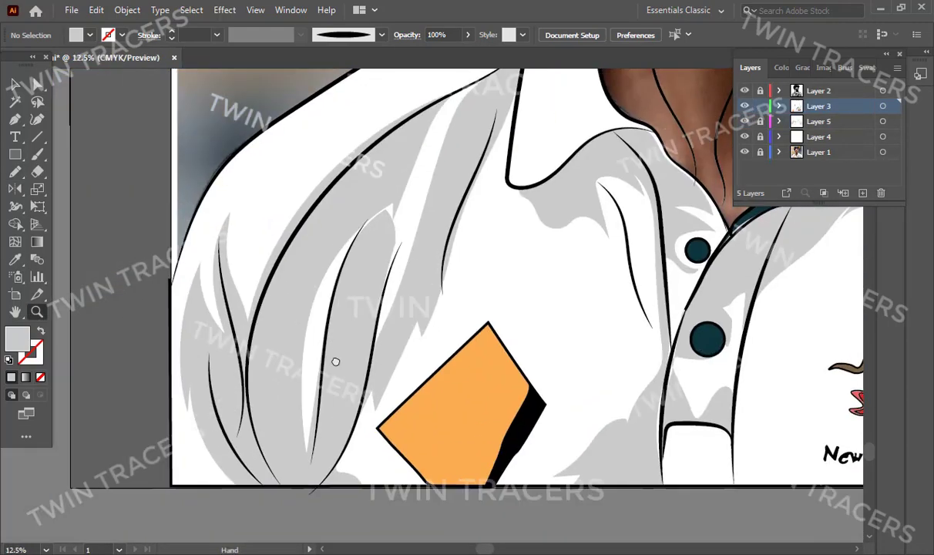
scroll(334, 361, "up", 3)
key("n")
left_click_drag(251, 451, 200, 279)
left_click_drag(255, 260, 273, 235)
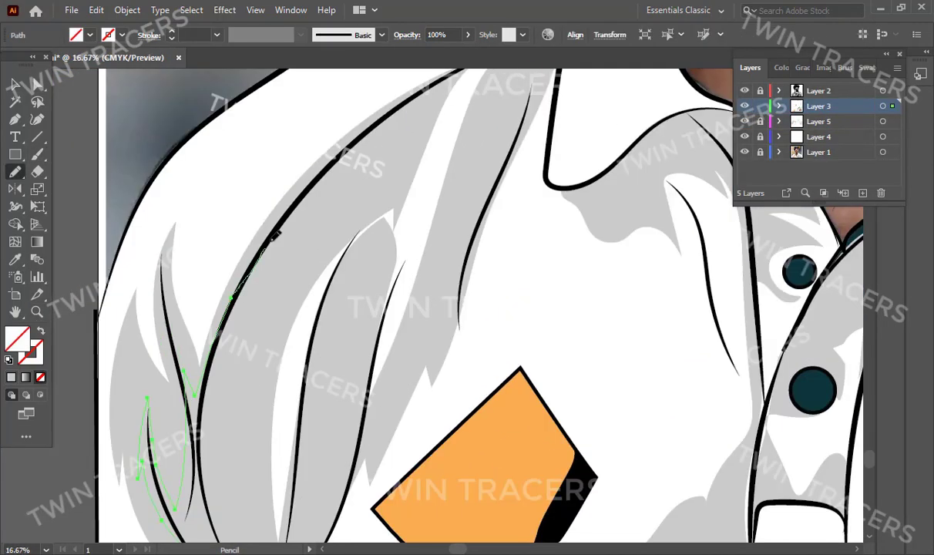
Deselect, zoom out to the whole shirt, and check the colour settings.
scroll(202, 431, "down", 3)
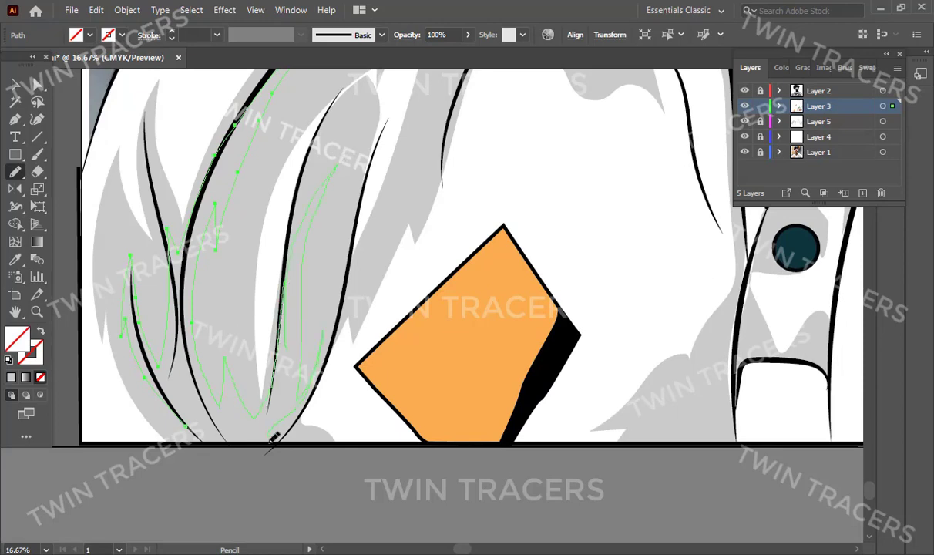
scroll(430, 325, "up", 5)
key("v")
key("ctrl+shift+a")
key("ctrl+minus")
key("ctrl+minus")
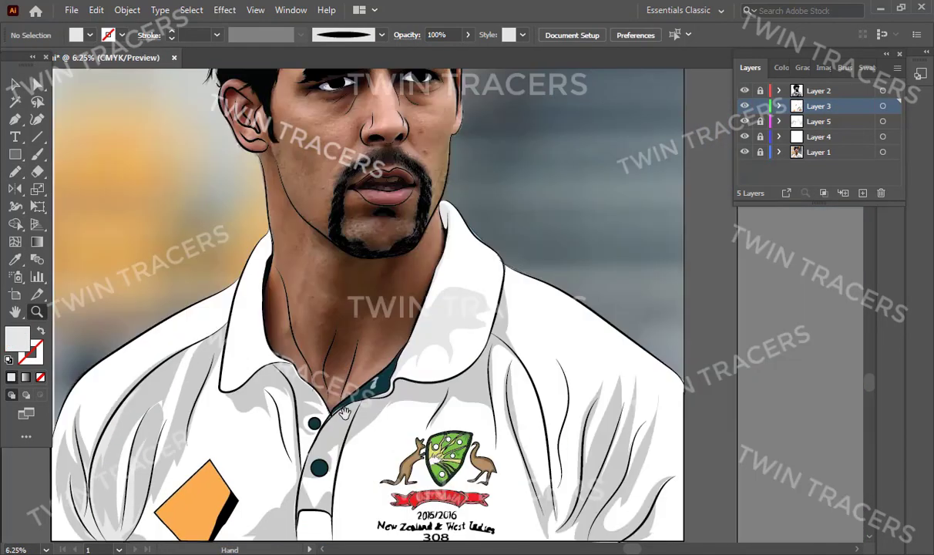
key("ctrl+minus")
left_click(782, 67)
Select the chest shading on Layer 5 and raise its grey brightness from 82 to 83.
left_click(750, 67)
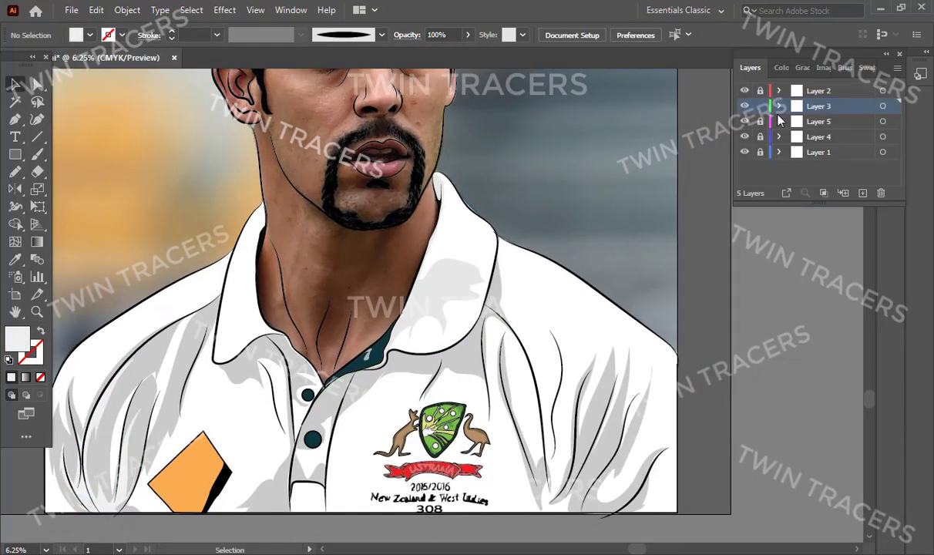
left_click(883, 121)
left_click(278, 501)
left_click(781, 68)
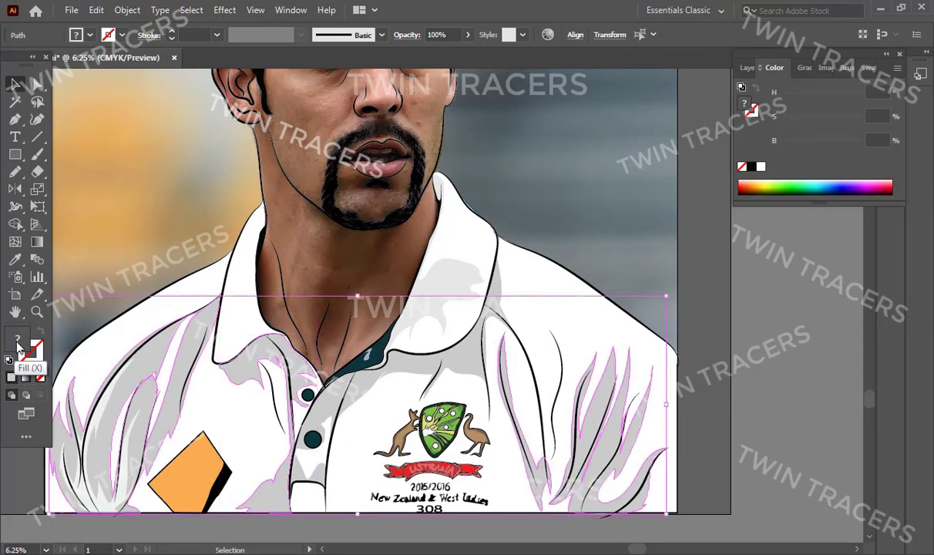
left_click(609, 401)
left_click(266, 370, "shift")
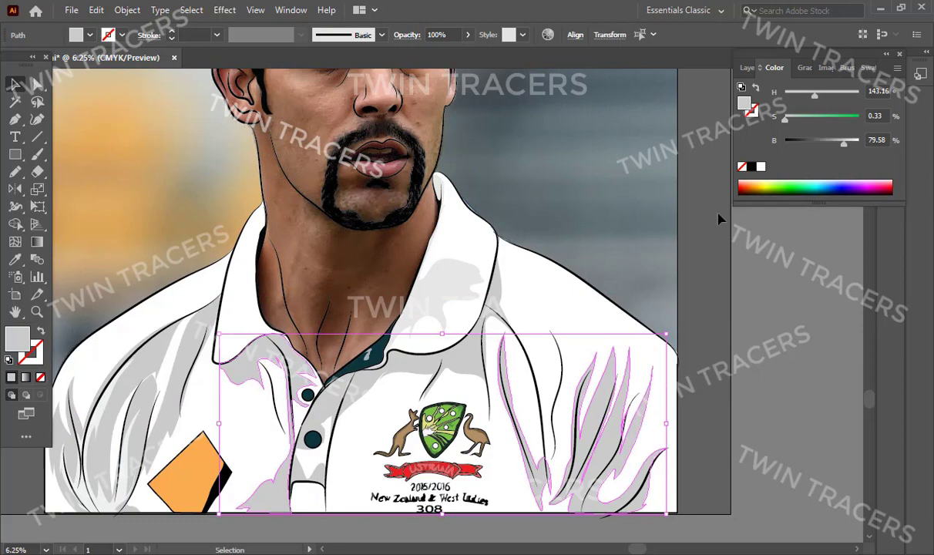
left_click(847, 146)
left_click(568, 308)
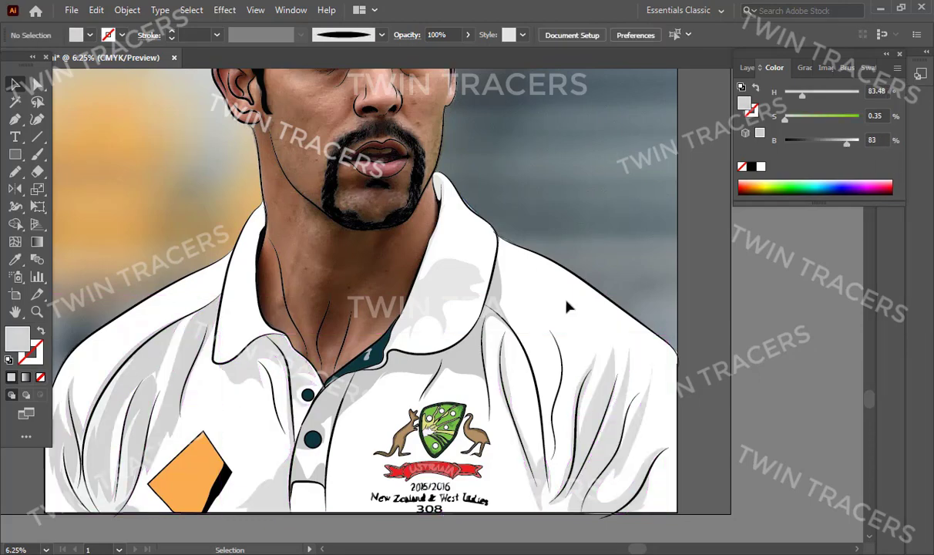
key("n")
scroll(568, 307, "up", 3)
Draw a shading shape on the right sleeve fold in the existing grey.
left_click_drag(474, 393, 488, 345)
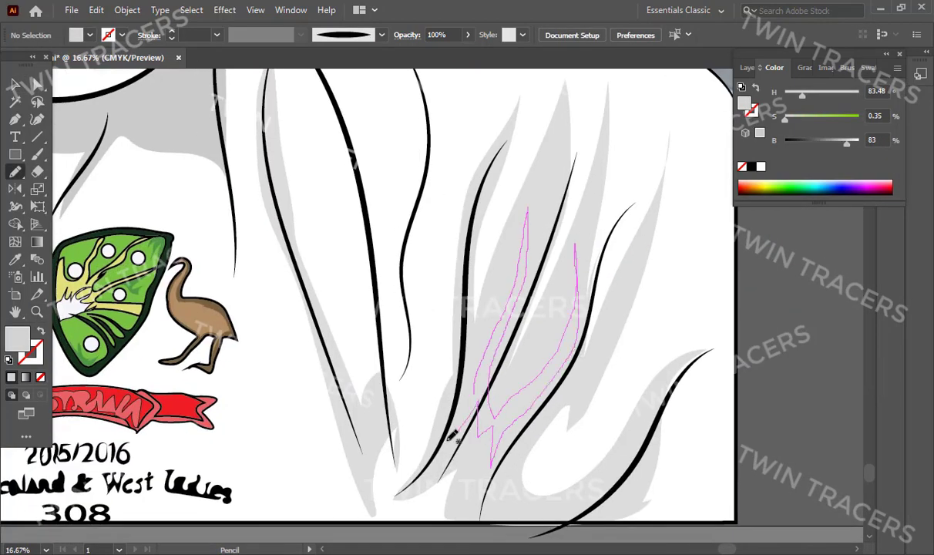
mouse_move(454, 437)
left_mouse_down()
mouse_move(414, 379)
mouse_move(198, 366)
mouse_move(579, 297)
left_mouse_up()
key("i")
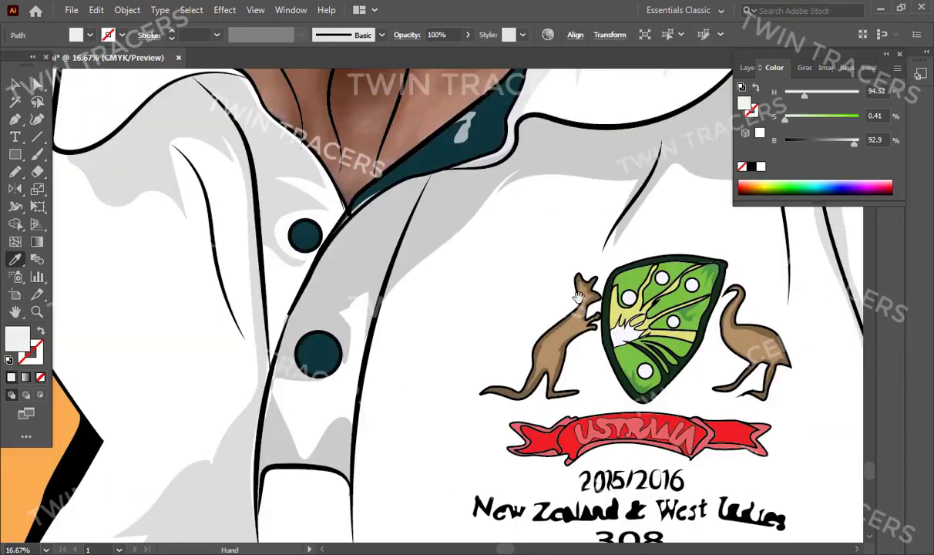
scroll(476, 167, "down", 1)
scroll(475, 168, "down", 2)
left_click(748, 67)
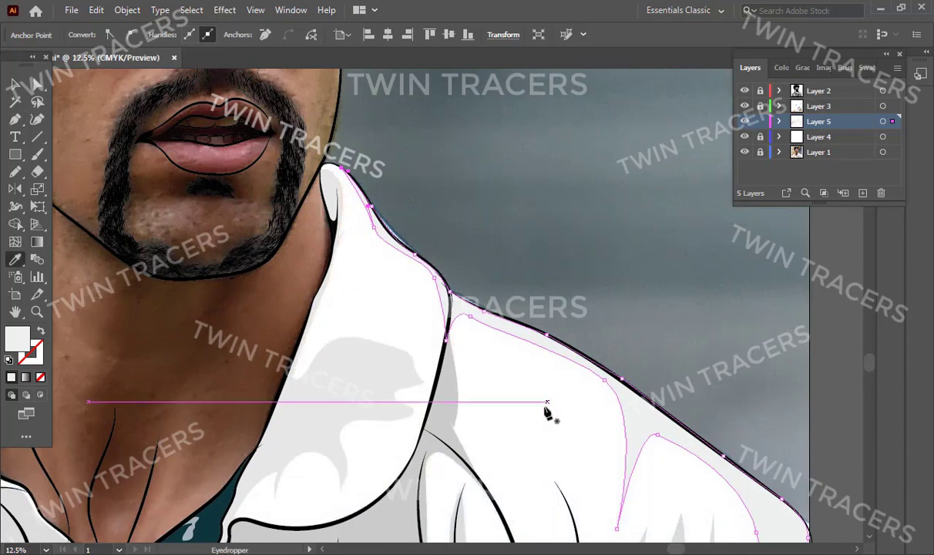
Zoom in on the chest logo, then reframe the view on the collar and neck.
left_click(459, 327, "alt")
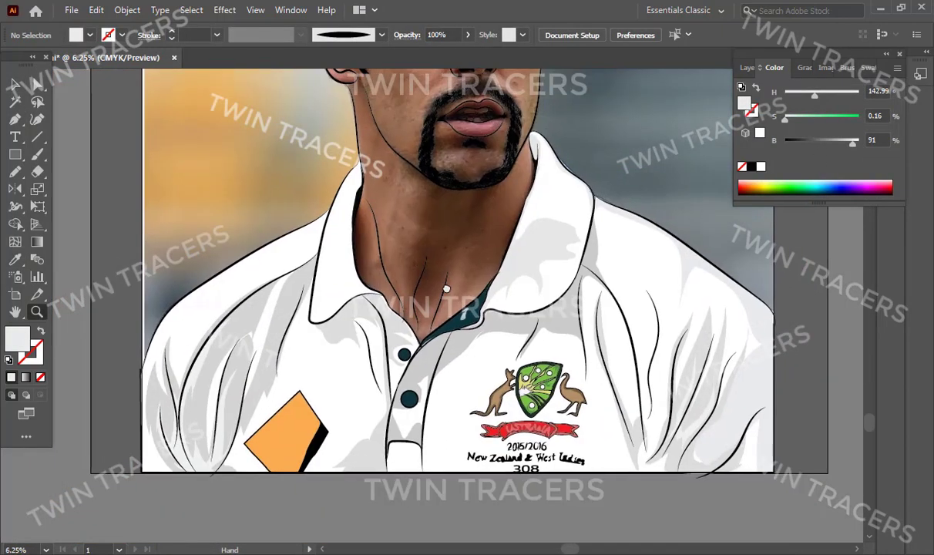
right_click(744, 20)
key("Escape")
key("v")
key("ctrl+equal")
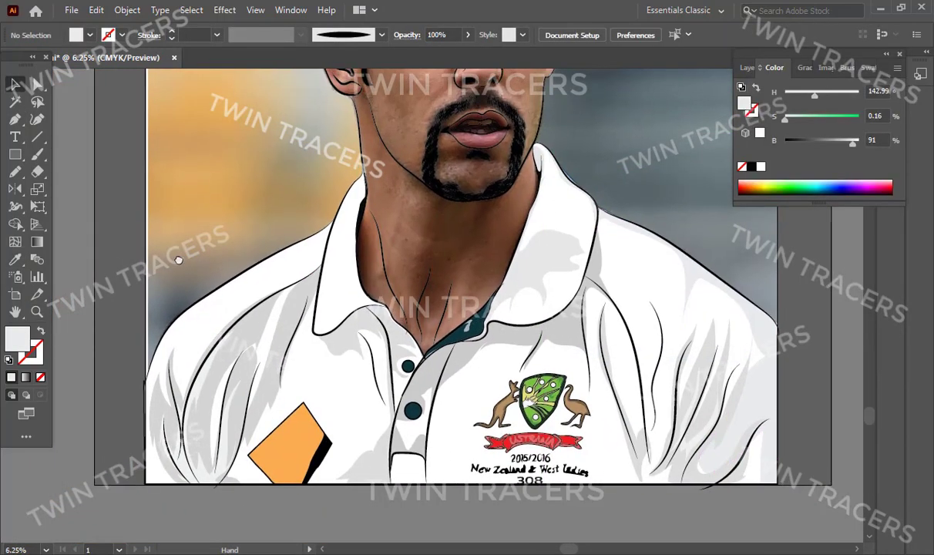
key("n")
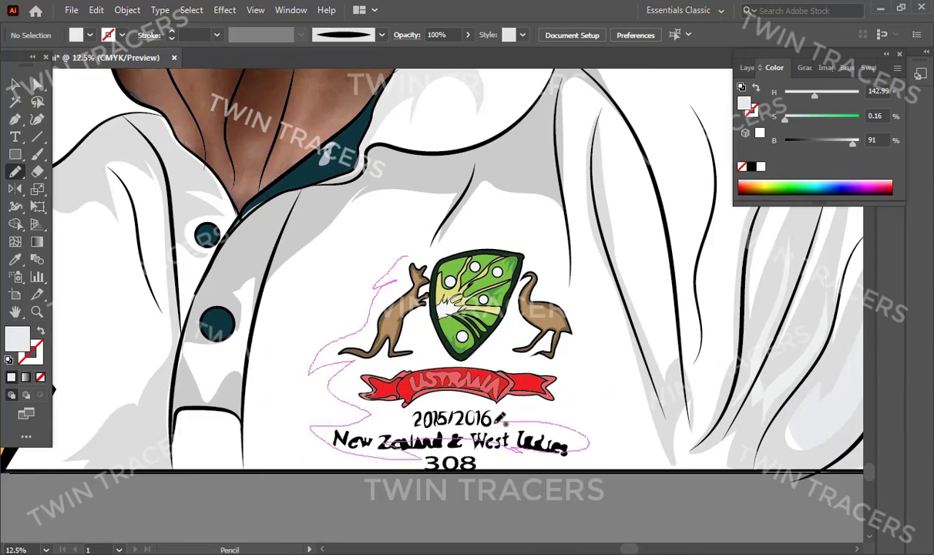
key("z")
key("ctrl+minus")
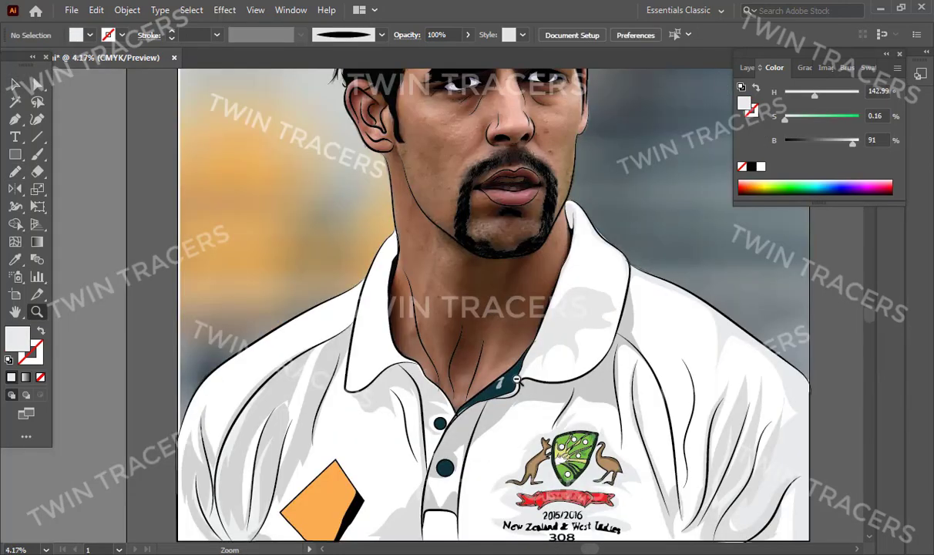
scroll(386, 390, "up", 3)
scroll(386, 390, "down", 3)
left_click(386, 391)
Trace a shading path inside the collar flap with the Pen tool.
key("p")
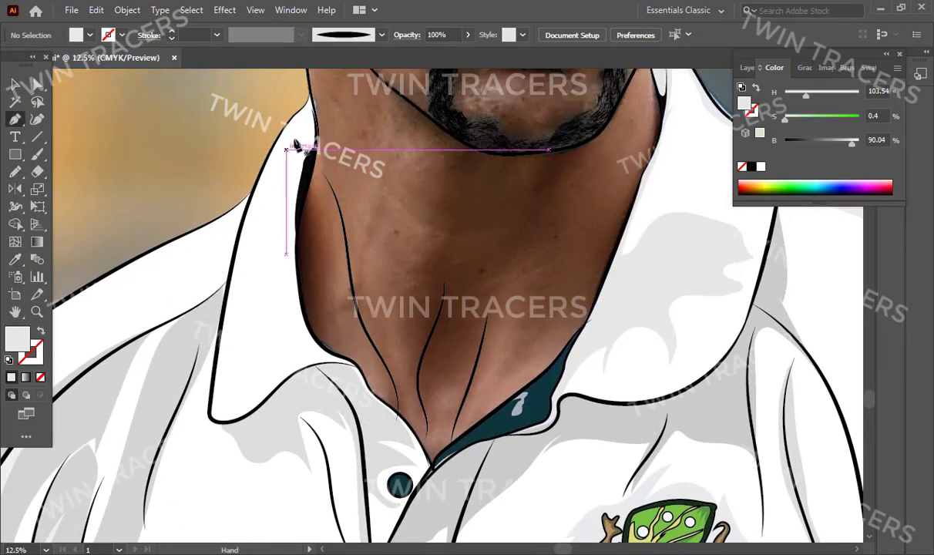
left_click_drag(237, 420, 256, 362)
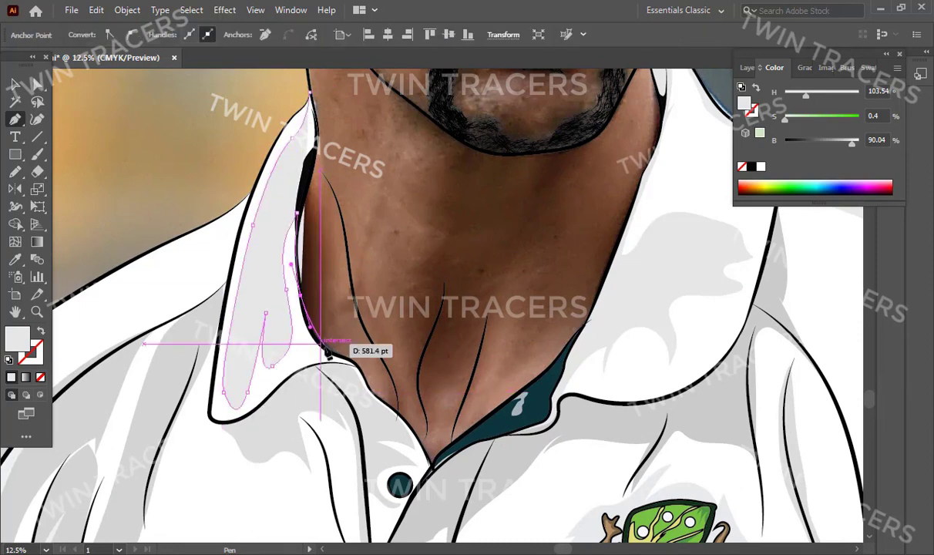
key("ctrl+z")
left_click(208, 417)
left_click(311, 90)
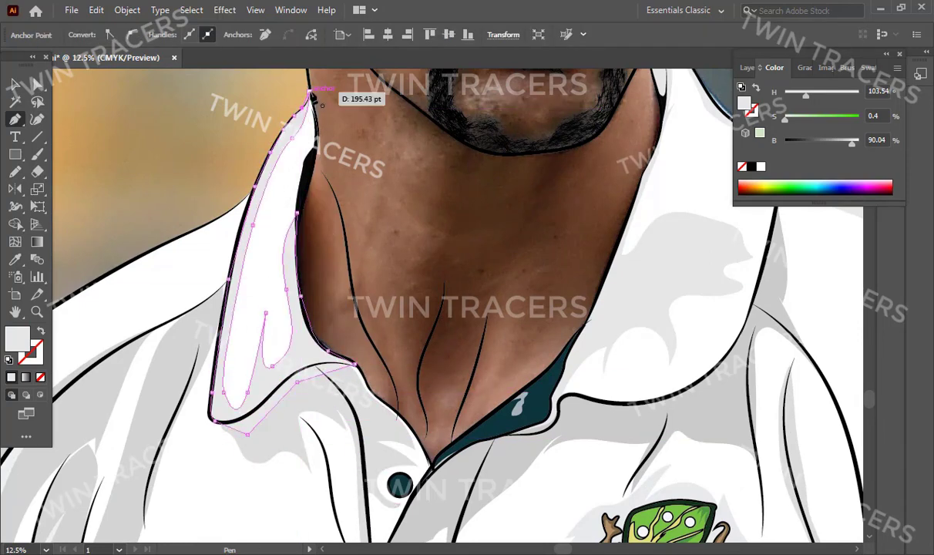
left_click_drag(492, 458, 463, 319)
right_click(271, 212)
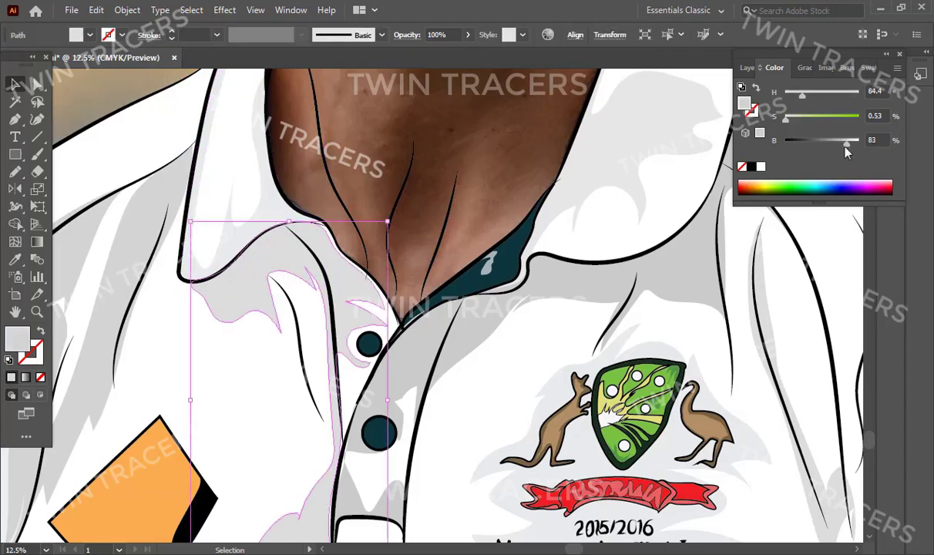
key("z")
key("ctrl+0")
Draw a freehand grey shading shape beside the orange patch.
left_click(344, 441)
key("n")
left_click_drag(367, 466, 456, 392)
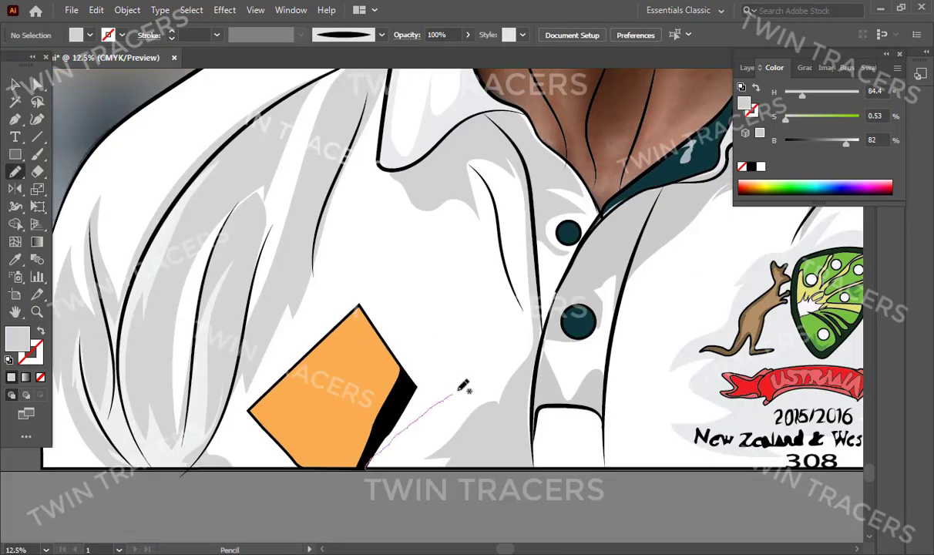
scroll(363, 463, "right", 5)
key("z")
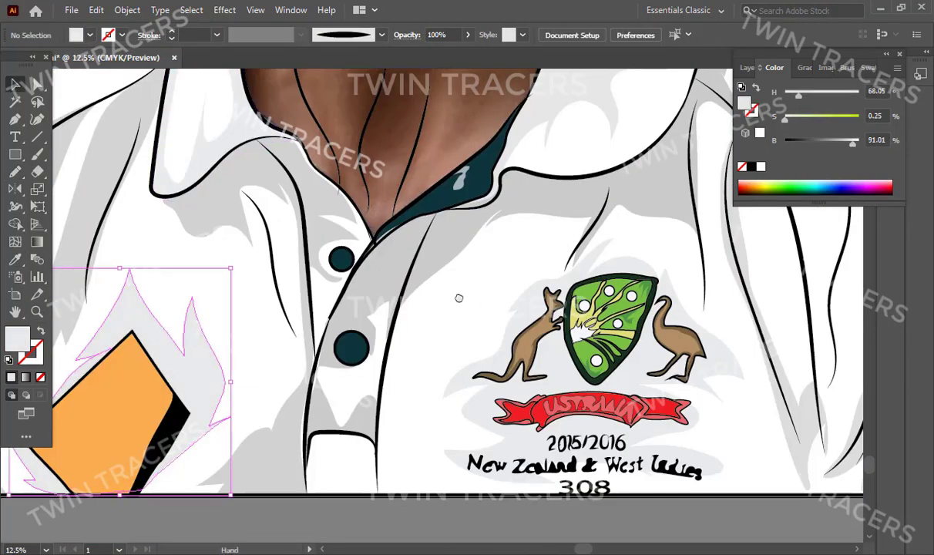
left_click(463, 396)
left_click(303, 311, "alt")
left_click(525, 192)
key("n")
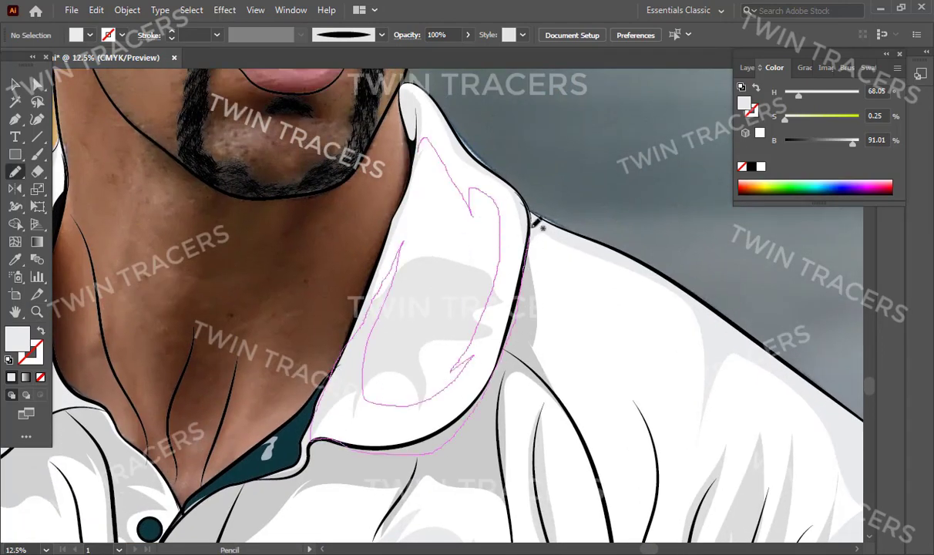
key("v")
scroll(611, 240, "down", 5)
Send the collar shading to back and give it the sampled existing grey.
right_click(460, 168)
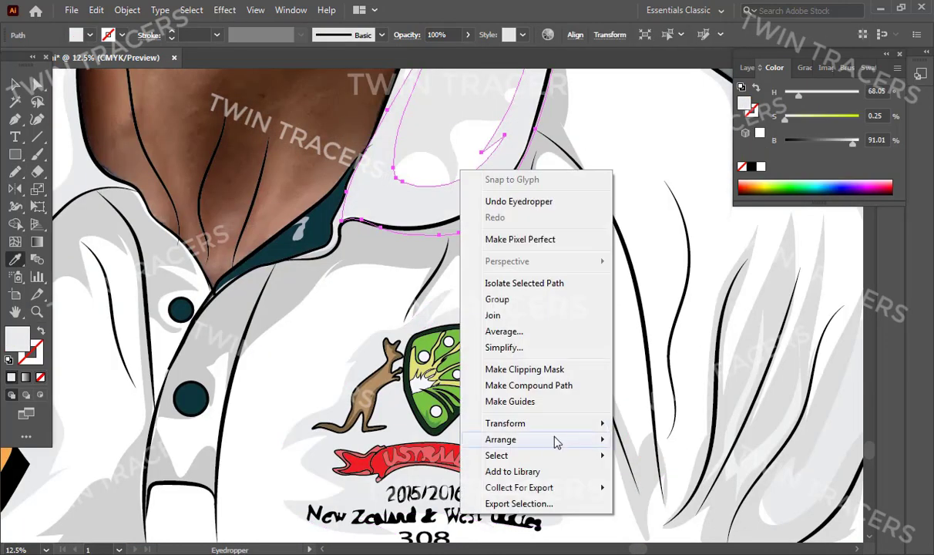
key("Escape")
scroll(507, 223, "up", 2)
right_click(428, 208)
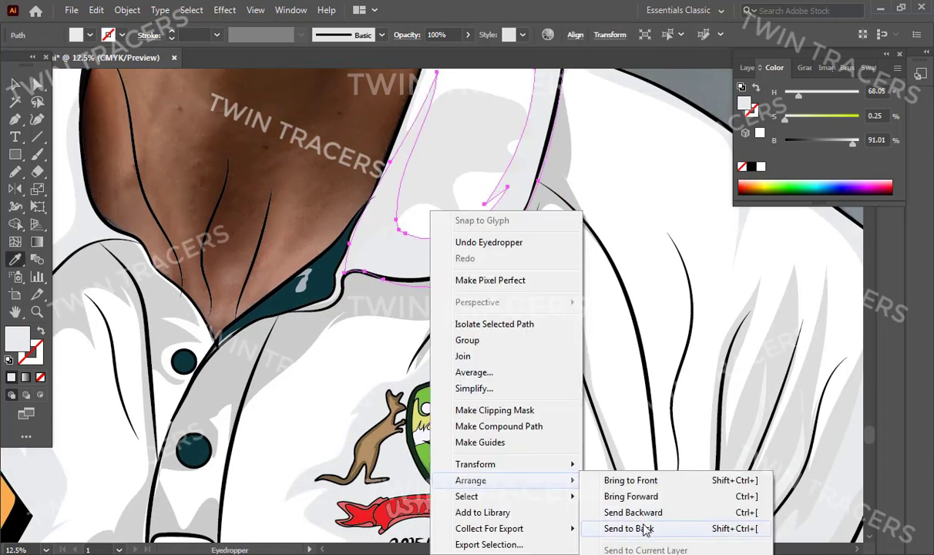
left_click(522, 527)
key("i")
left_click(463, 168)
key("v")
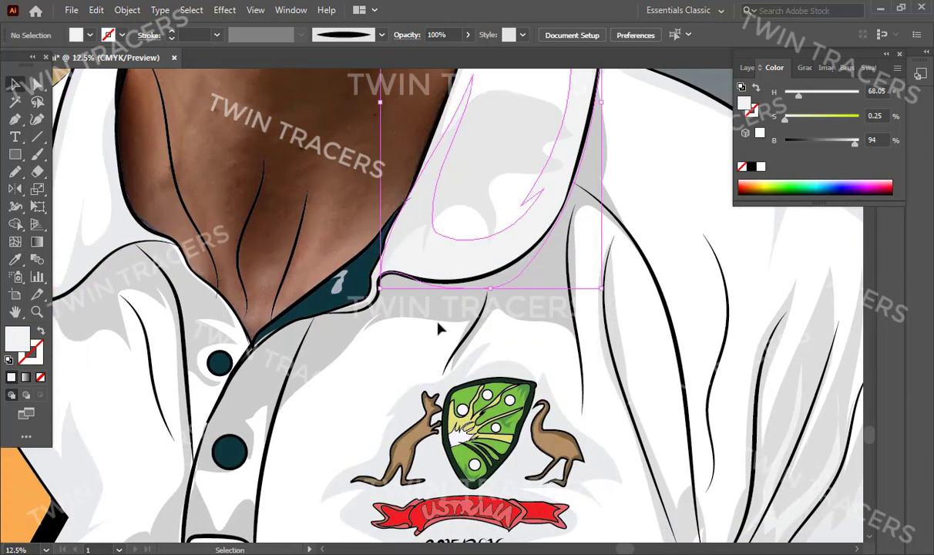
left_click(495, 157)
Zoom out to the whole portrait and hide the reference photo layer.
key("ctrl+minus")
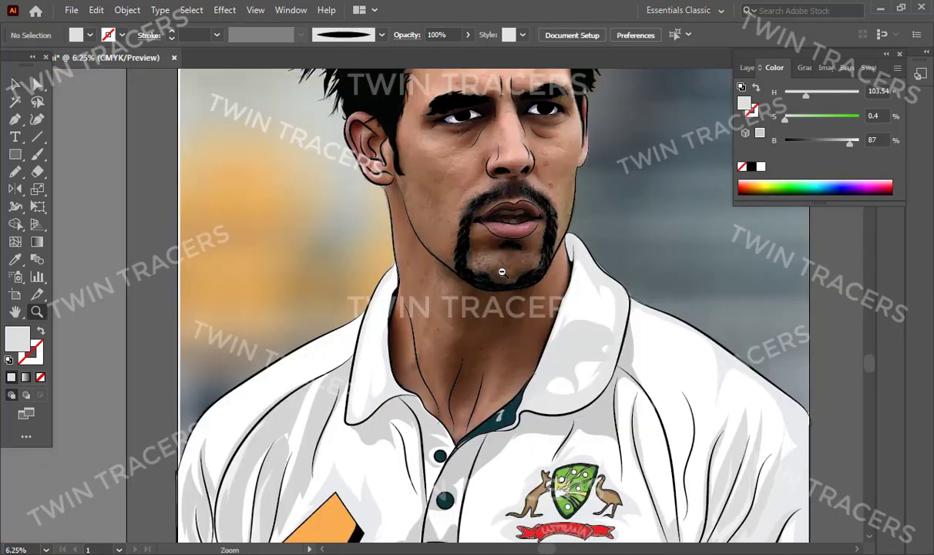
right_click(513, 77)
key("Escape")
key("ctrl+minus")
left_click(23, 550)
left_click(747, 68)
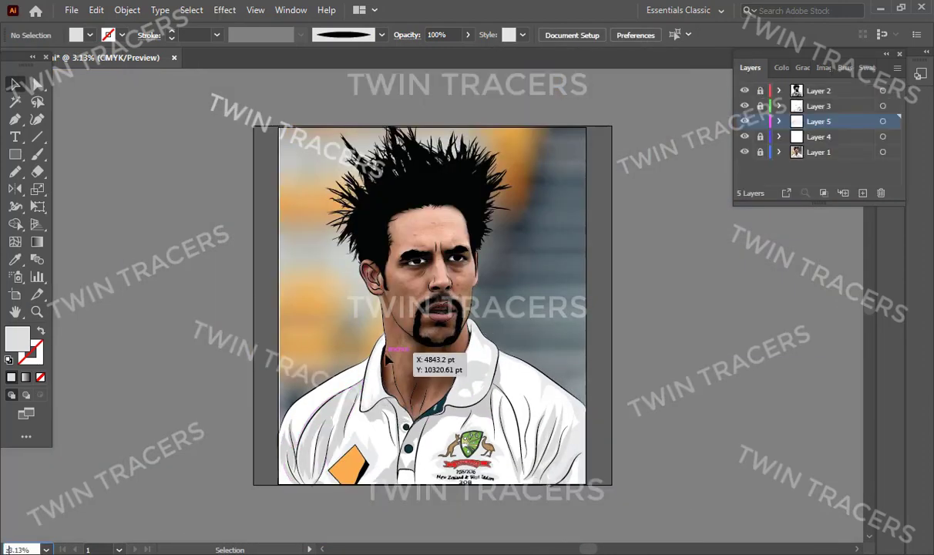
left_click(745, 152)
Give the shirt's base shape a near-white fill (H 246, S 1%, B 100).
key("i")
double_click(17, 337)
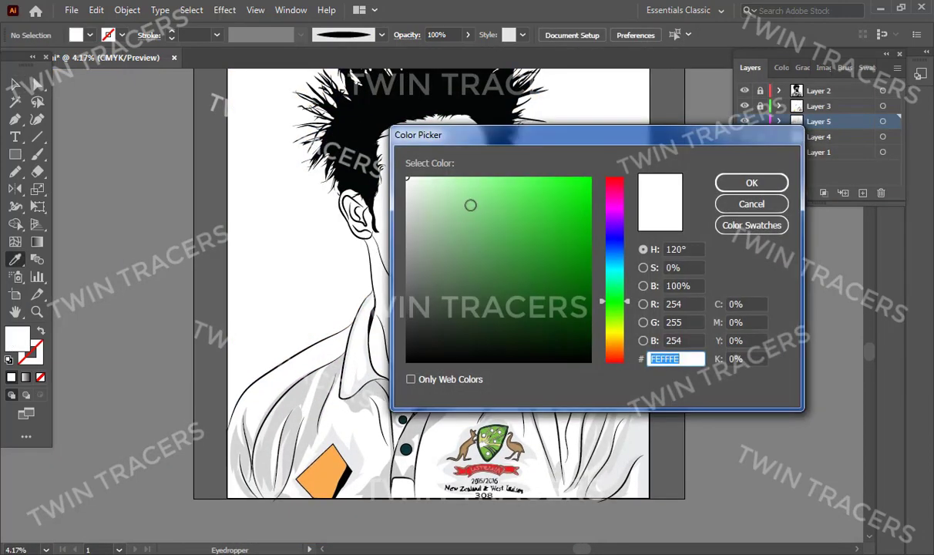
key("Return")
key("v")
left_click(583, 354)
left_click(775, 67)
left_click(851, 187)
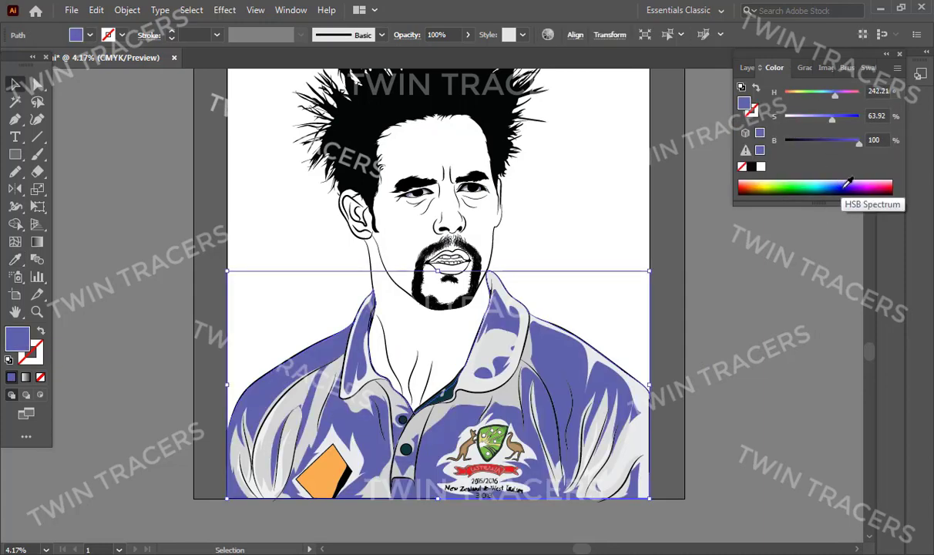
left_click_drag(822, 116, 742, 112)
left_click(158, 245)
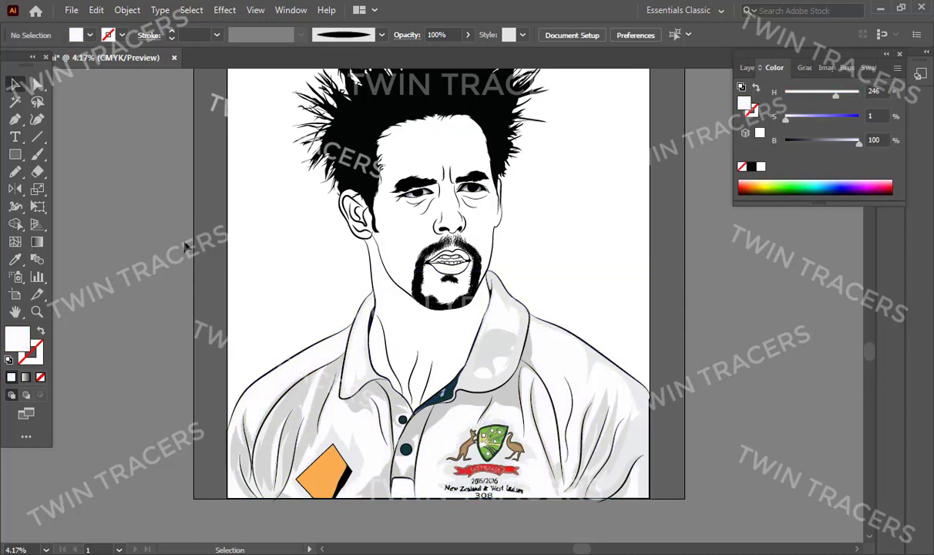
Show the reference photo again and zoom in on the mouth and goatee.
left_click(750, 67)
left_click(744, 152)
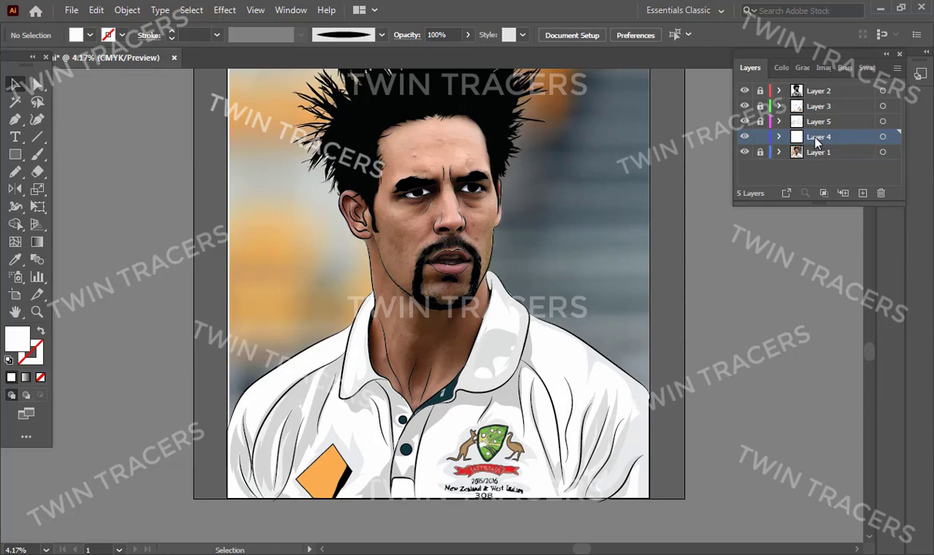
left_click_drag(430, 304, 554, 258)
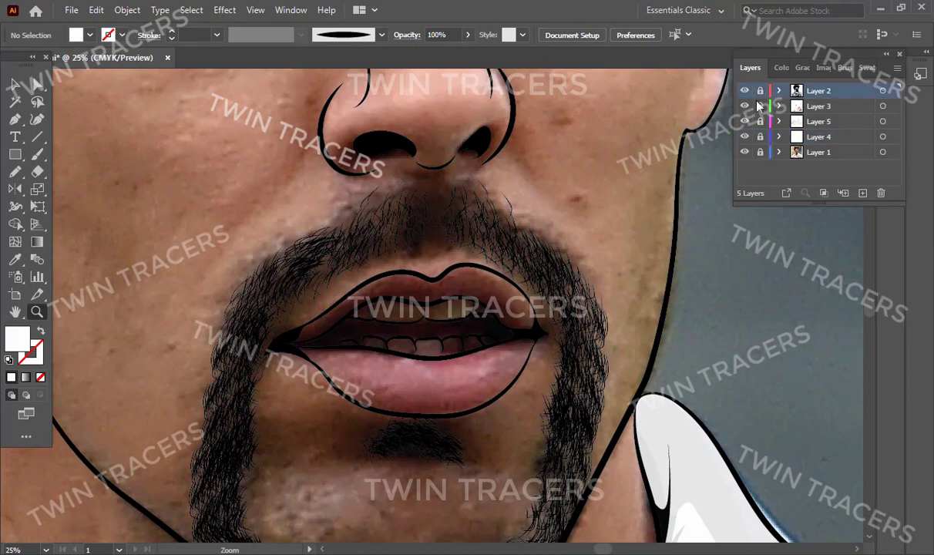
On Layer 3, trace the upper teeth with the Pencil and fill them light grey.
left_click(819, 106)
left_click(461, 278)
key("p")
key("n")
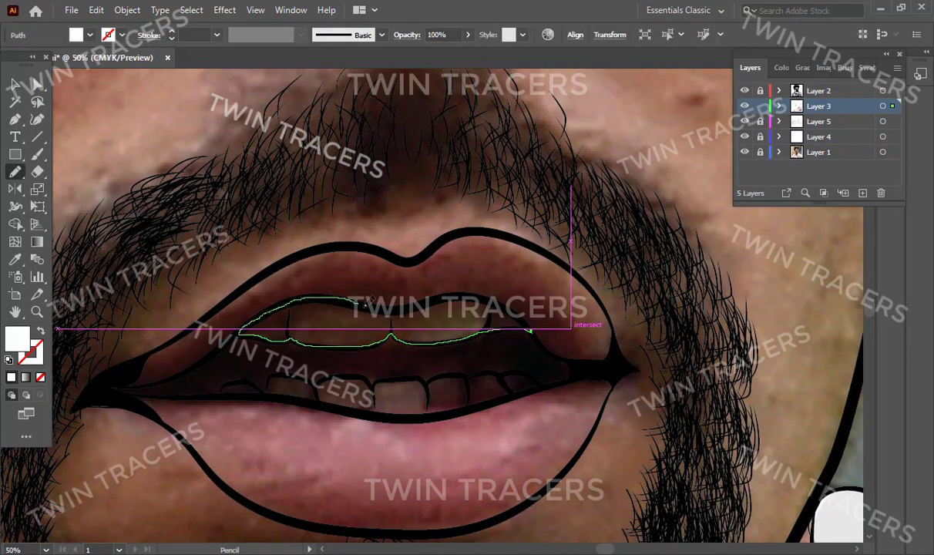
left_click_drag(524, 322, 530, 330)
double_click(17, 338)
left_click(765, 182)
key("v")
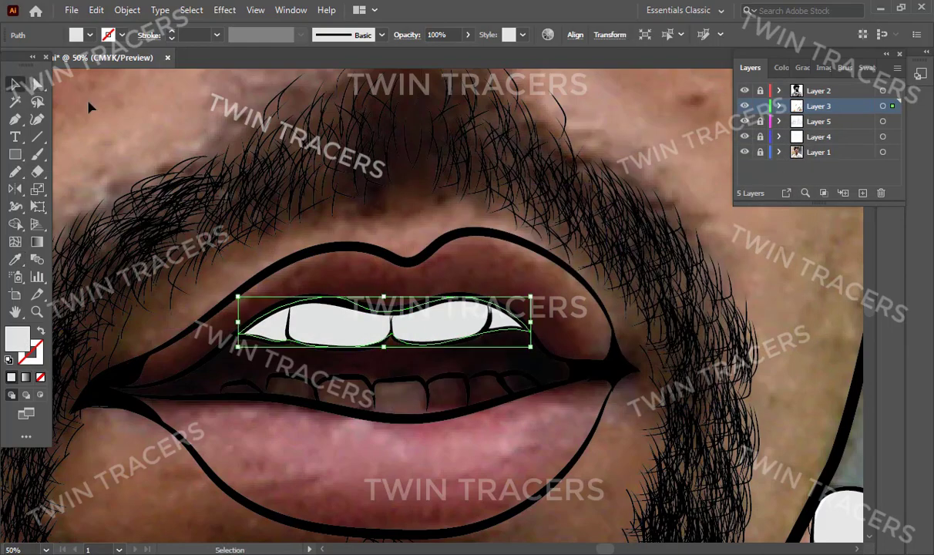
left_click(181, 114)
Recolour the upper teeth with a sampled light grey-pink.
scroll(574, 185, "down", 3)
scroll(485, 275, "up", 3)
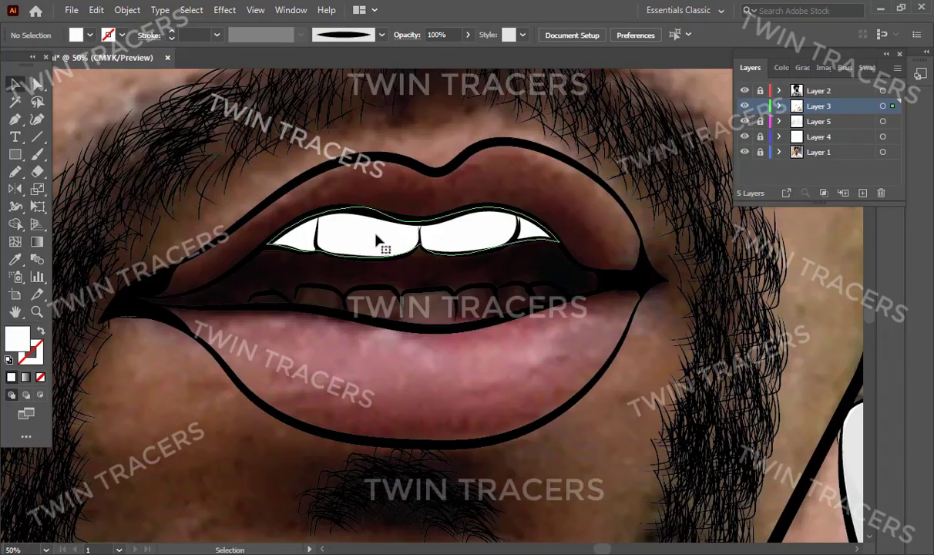
left_click(382, 244)
key("i")
left_click(148, 299)
double_click(17, 338)
type("CEC0BE")
key("Return")
double_click(17, 338)
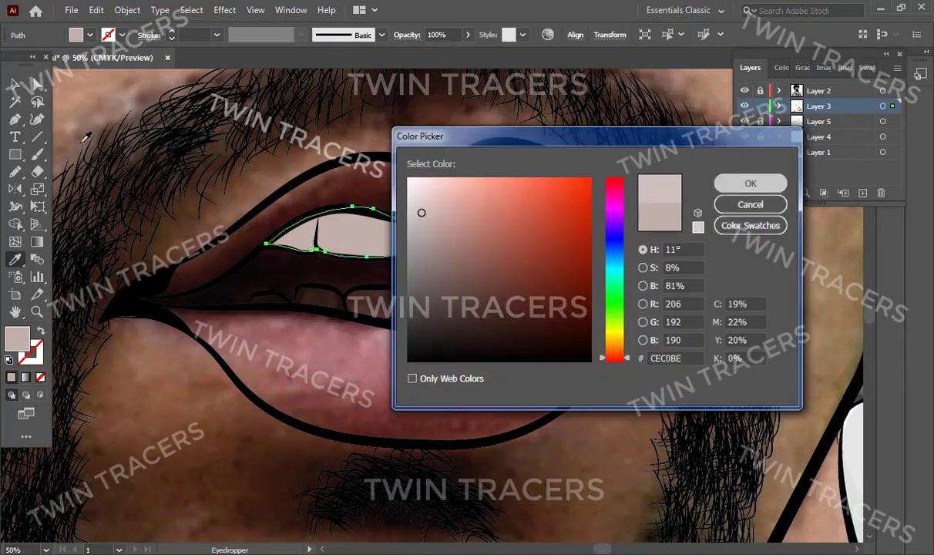
key("Return")
Trace the lower teeth along the gum line as a filled shape.
key("ctrl+shift+a")
key("ctrl+=")
key("n")
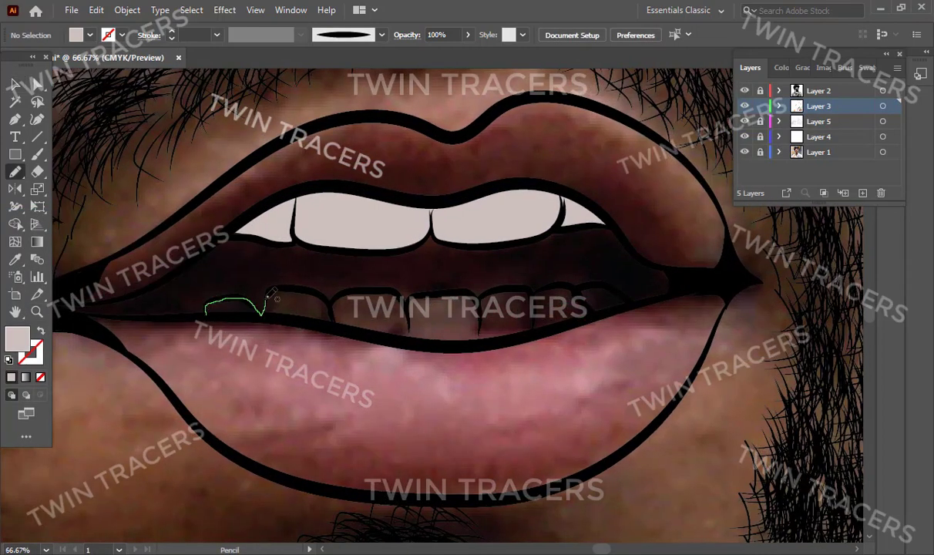
left_click_drag(532, 294, 586, 289)
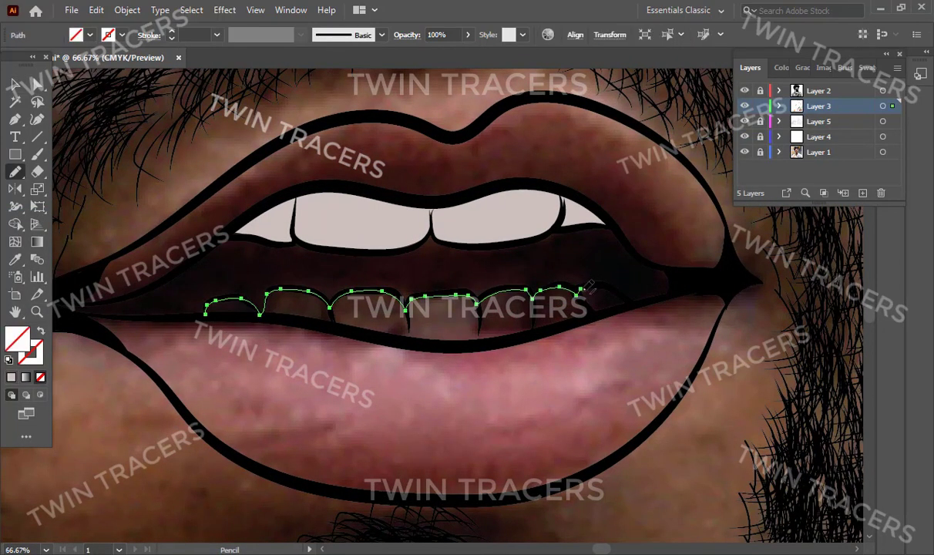
key("i")
left_click(362, 220)
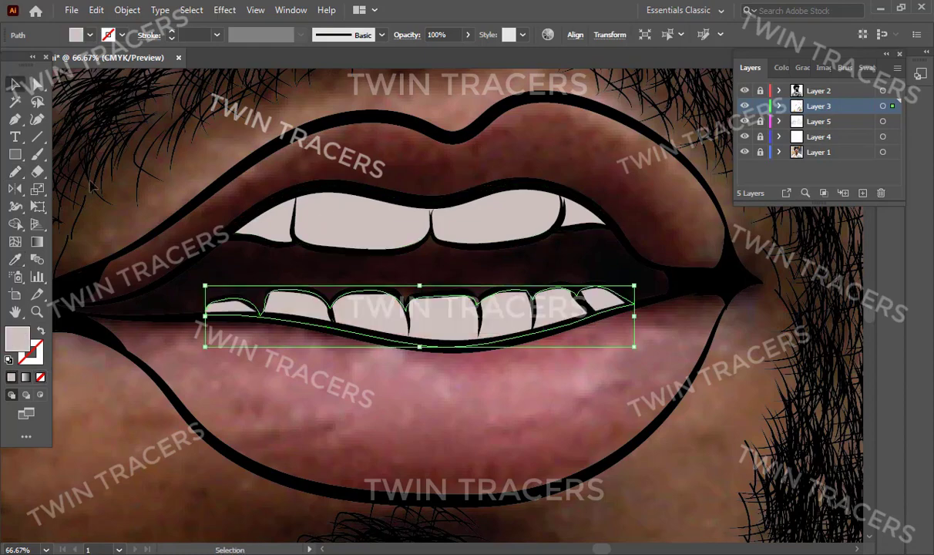
Hide the photo and recolour both teeth shapes a pale cream yellow.
key("ctrl+shift+a")
key("z")
left_click(417, 334, "alt")
left_click(443, 319, "alt")
left_click(745, 151)
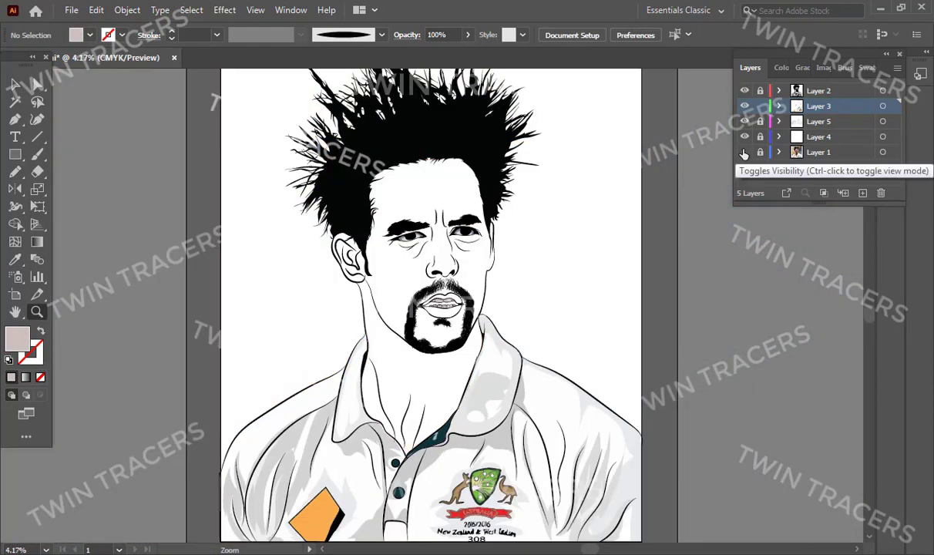
key("v")
left_click(438, 308)
key("ctrl+=")
double_click(17, 337)
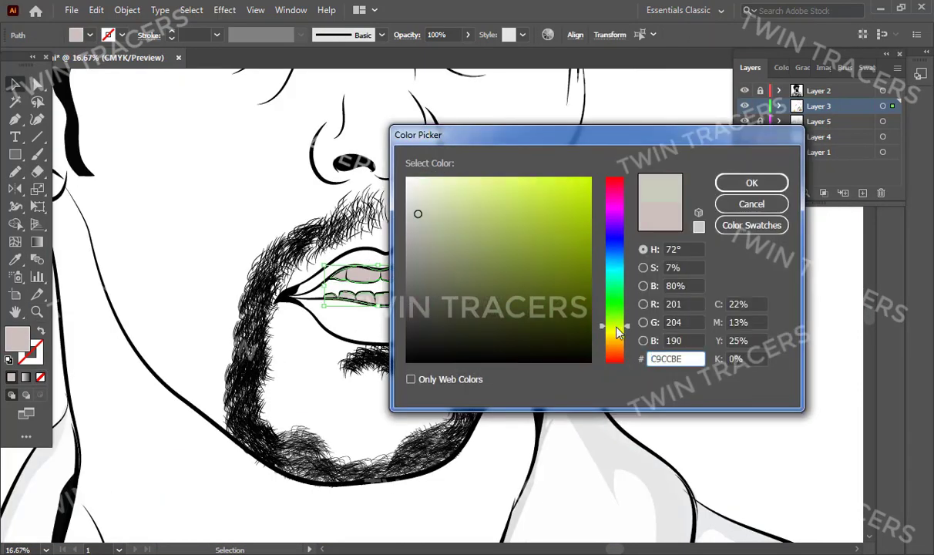
left_click(450, 211)
left_click(744, 181)
left_click(665, 244)
Zoom back in on the mouth, show the reference photo, and make Layer 5 active.
key("ctrl+minus")
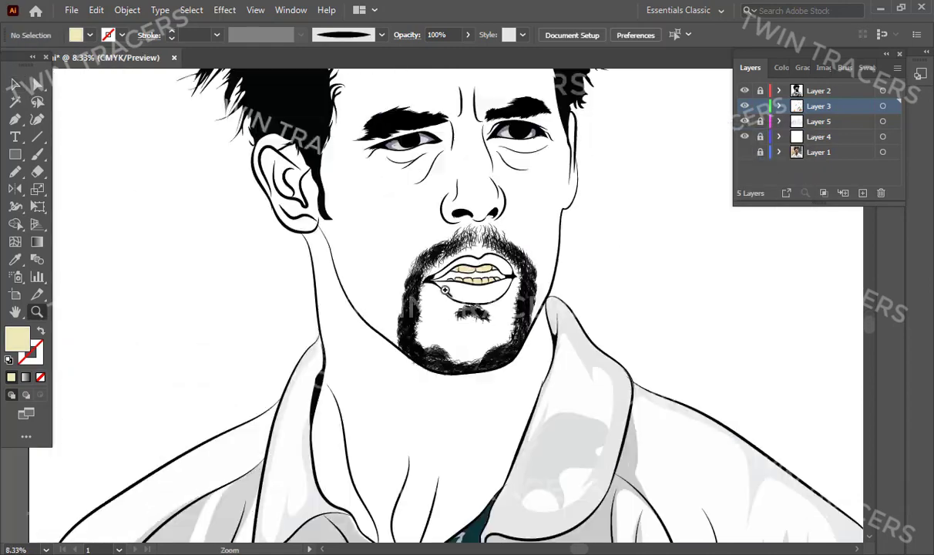
key("ctrl+=")
left_click(818, 121)
left_click(745, 151)
key("ctrl+=")
key("ctrl+=")
Pen-trace the mouth interior around the teeth and fill it dark maroon.
key("p")
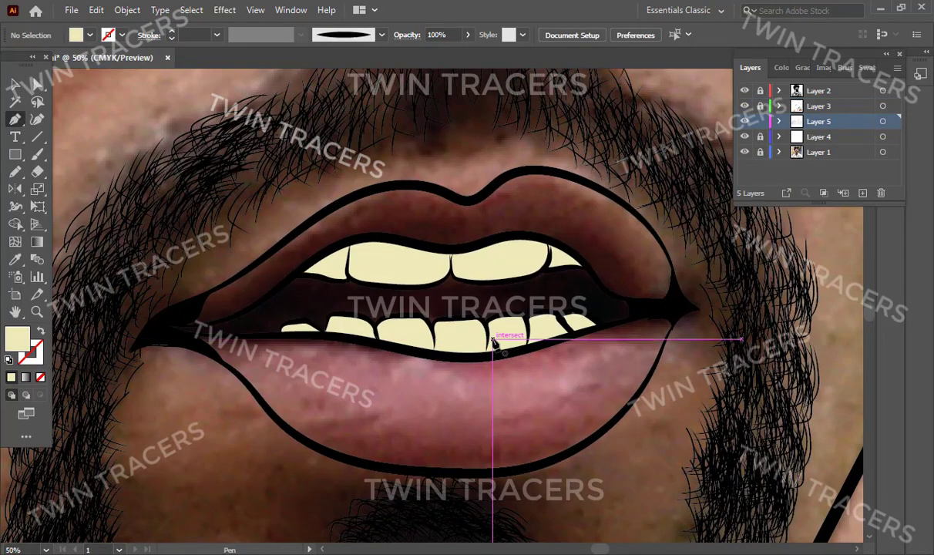
left_click(572, 267)
left_click_drag(305, 276, 285, 282)
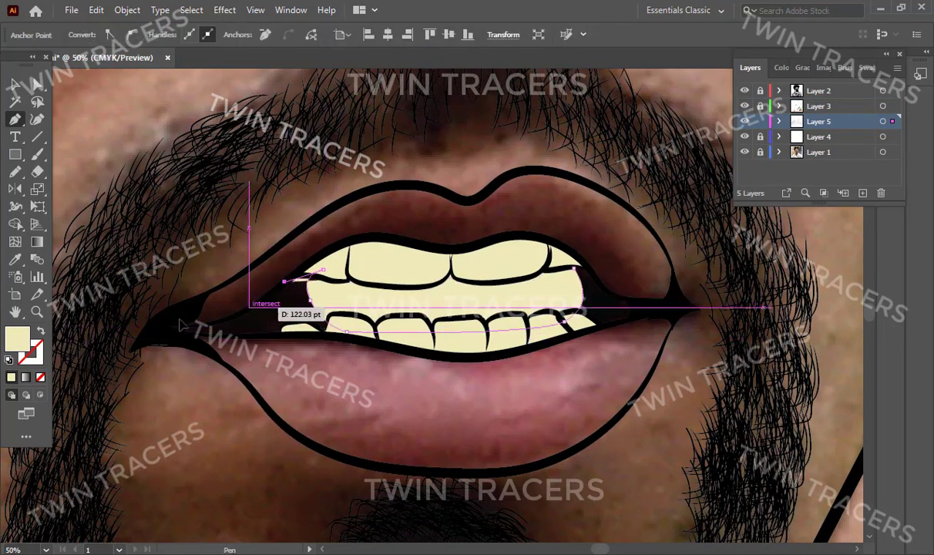
left_click(243, 312)
left_click_drag(154, 333, 221, 345)
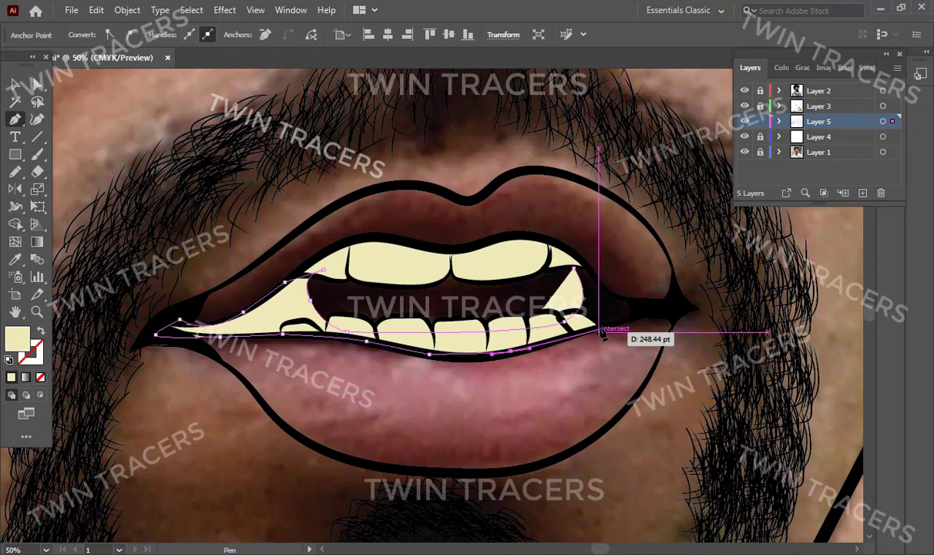
left_click_drag(566, 320, 600, 306)
left_click(578, 266)
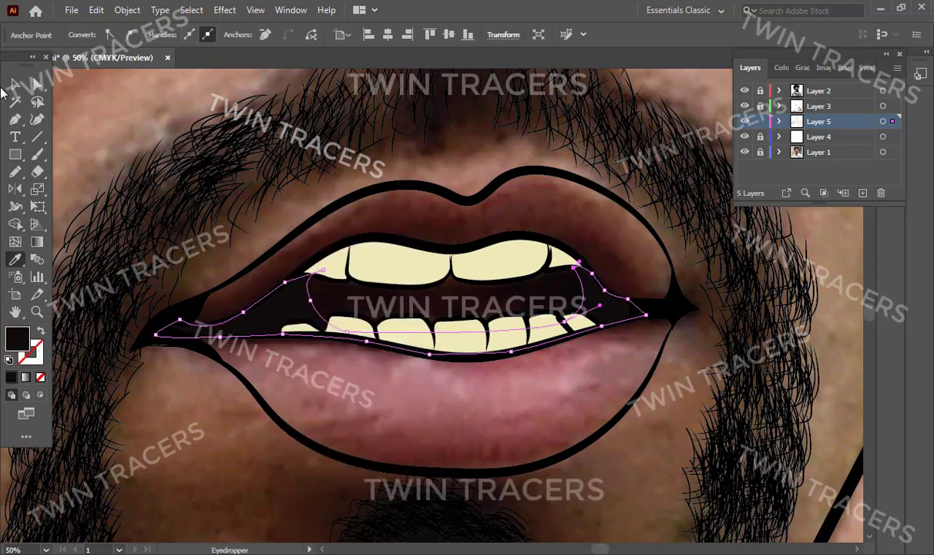
double_click(17, 338)
key("Return")
left_click(476, 333)
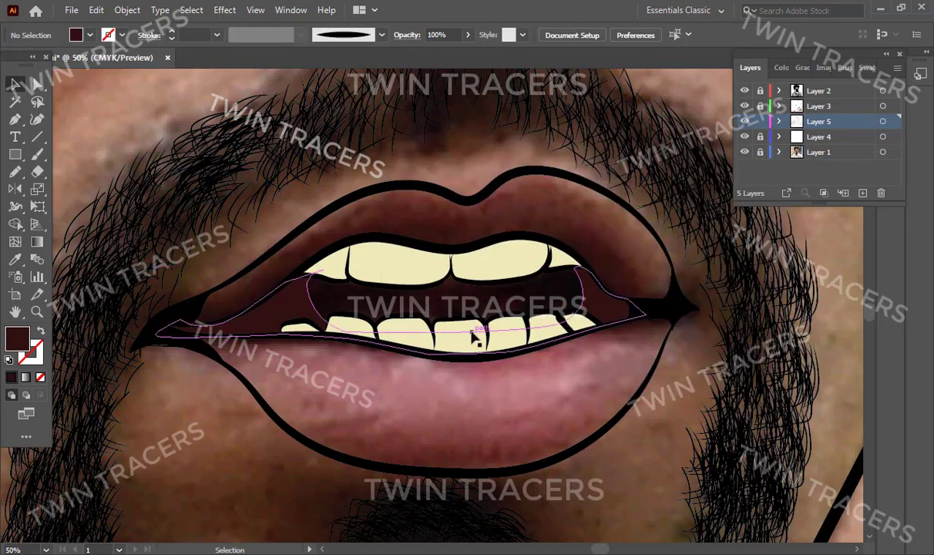
Draw a red tongue shape between the teeth with the Pen tool.
key("p")
left_click(451, 261)
left_click(346, 274)
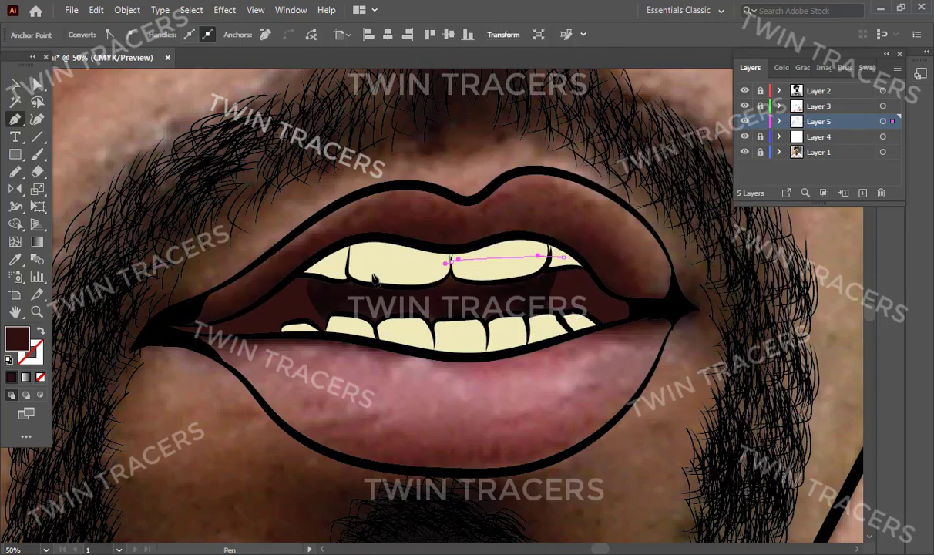
left_click(297, 289)
left_click(323, 331)
left_click(401, 327)
right_click(500, 324)
left_click(774, 67)
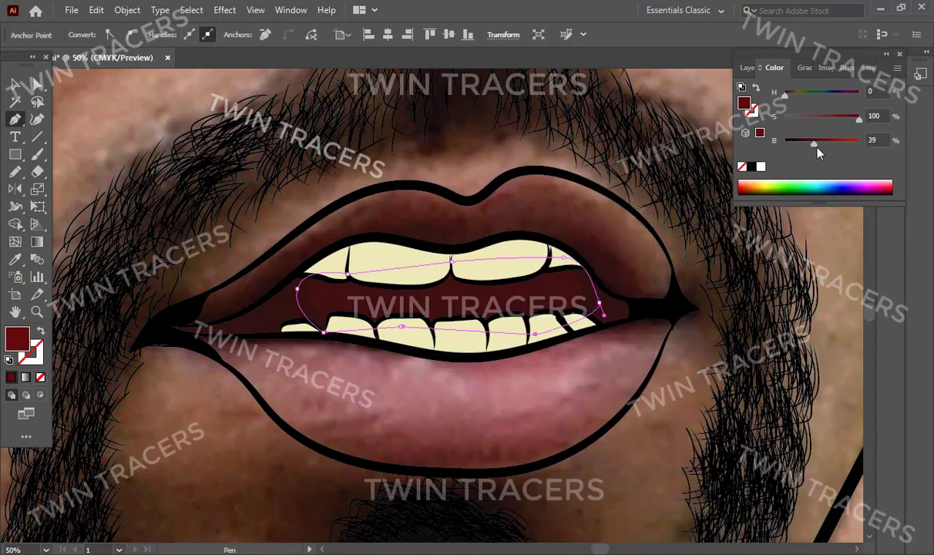
key("v")
Deselect the mouth shapes, zoom back onto the lips, and make Layer 4 active.
key("ctrl+minus")
scroll(463, 309, "up", 2)
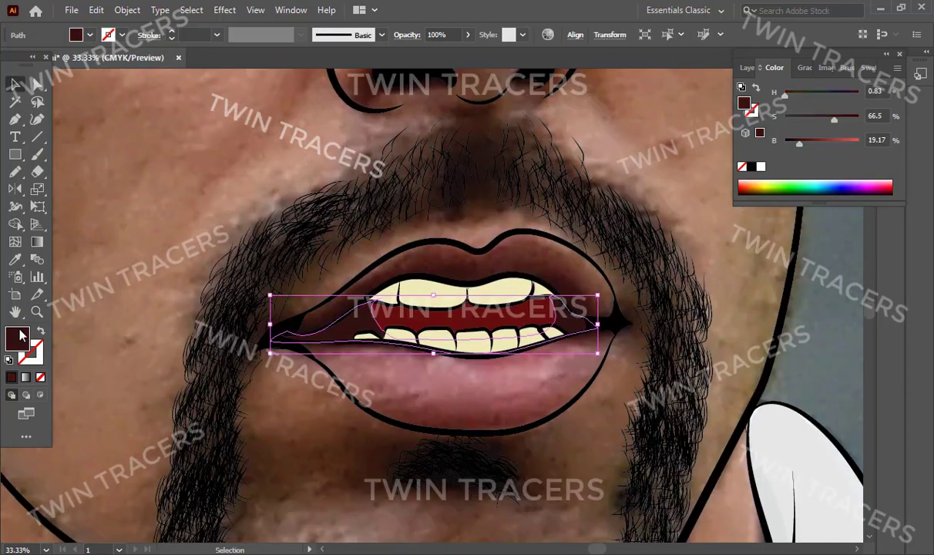
key("ctrl+shift+a")
key("ctrl+plus")
left_click(750, 67)
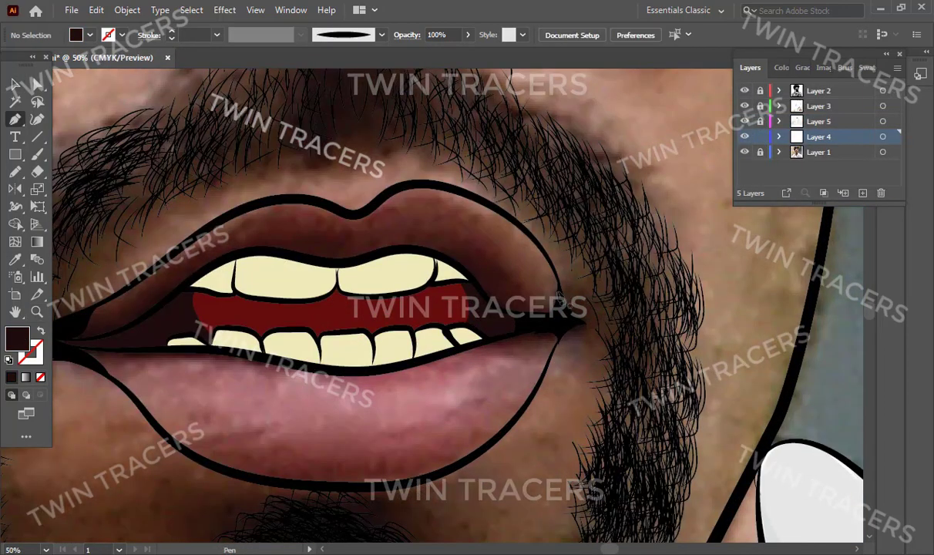
Trace the upper lip and fill it with a sampled colour adjusted to maroon-red.
left_click(385, 194)
left_click_drag(343, 209, 313, 201)
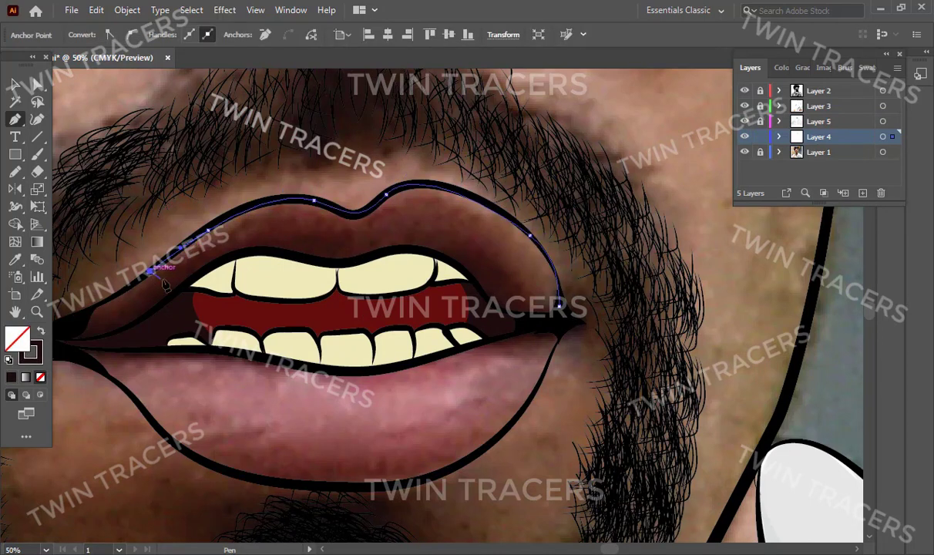
left_click_drag(86, 318, 166, 374)
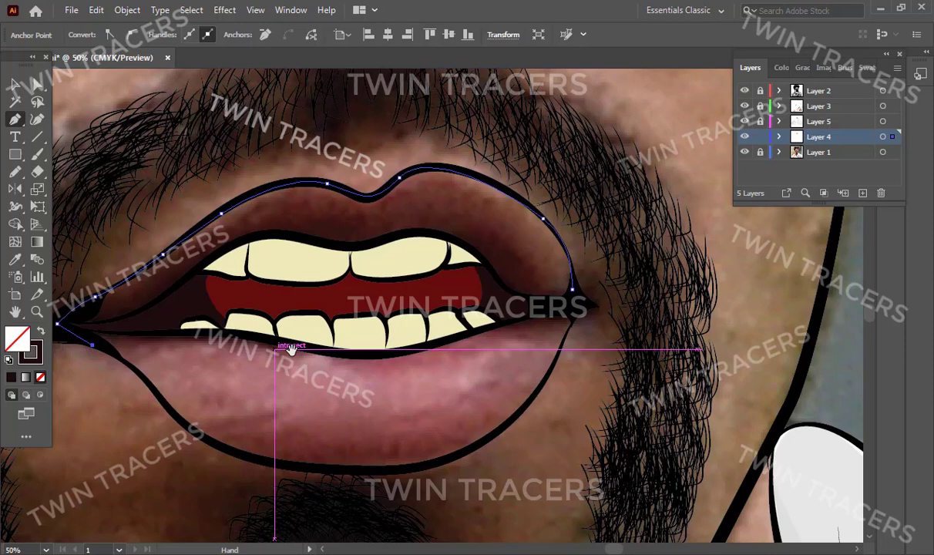
left_click(278, 337)
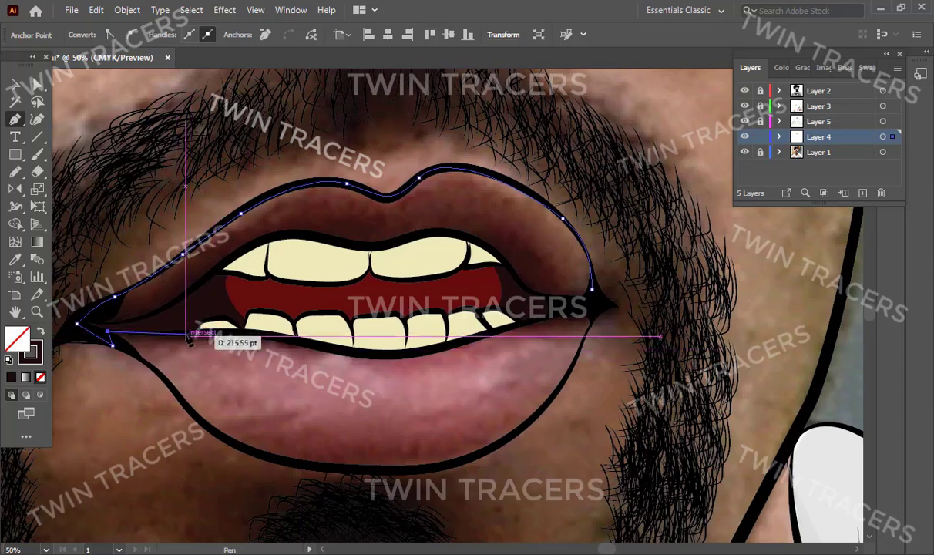
left_click(455, 342)
left_click(592, 289)
key("i")
left_click(63, 337)
left_click_drag(807, 139, 823, 139)
Trace the lower lip and fill it with a sampled, brightened red.
key("p")
left_click(547, 400)
left_click(594, 313)
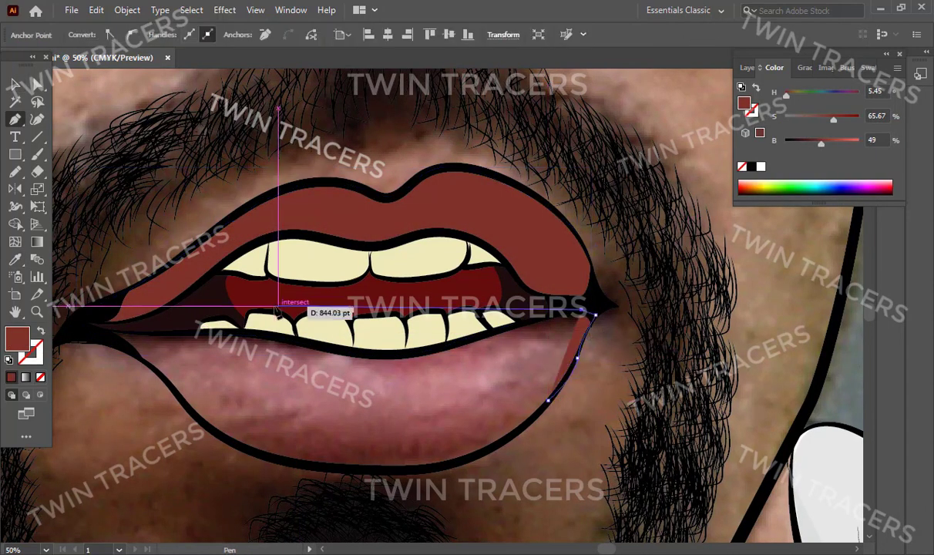
left_click(77, 331)
left_click(170, 389)
left_click(245, 447)
left_click(333, 469)
left_click(433, 467)
left_click(546, 399)
key("i")
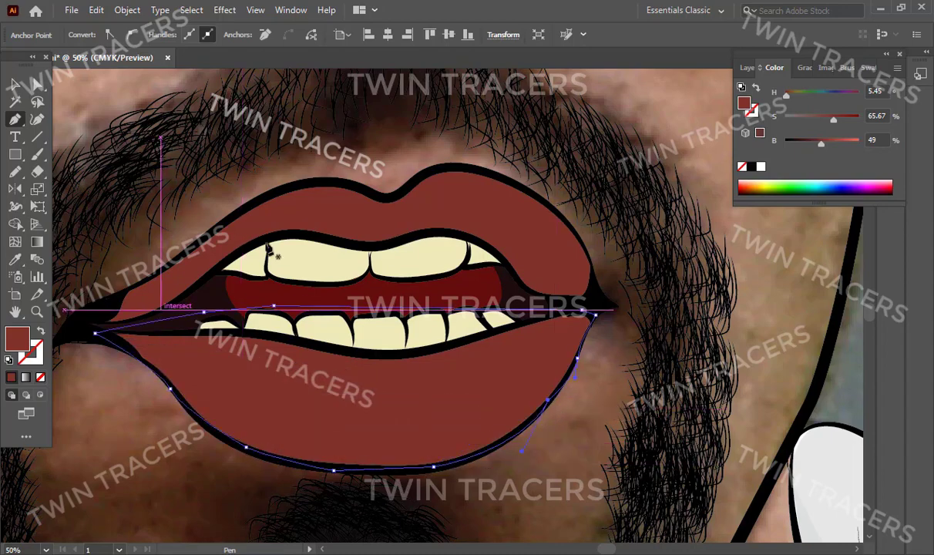
mouse_move(821, 144)
left_mouse_down()
mouse_move(837, 144)
mouse_move(835, 119)
mouse_move(840, 142)
left_mouse_up()
Check the lips zoomed out and hide the reference photo on Layer 1.
key("v")
left_click(76, 91)
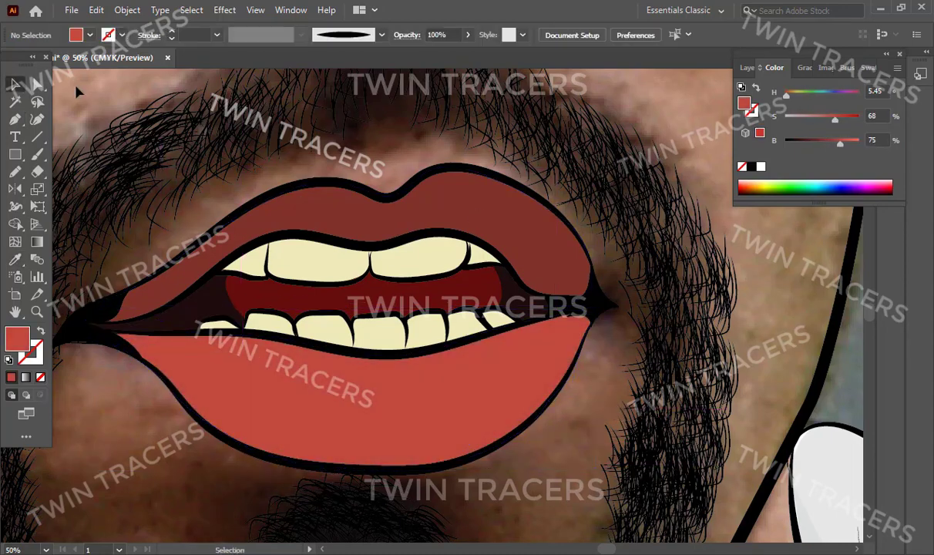
scroll(215, 378, "up", 1)
left_click(423, 299)
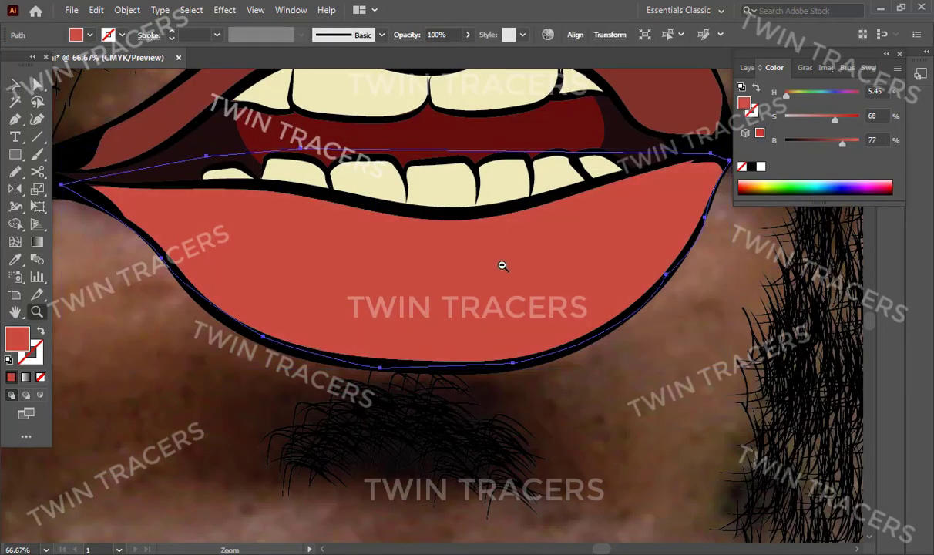
scroll(503, 264, "down", 5)
key("ctrl+shift+a")
left_click(750, 67)
left_click(745, 152)
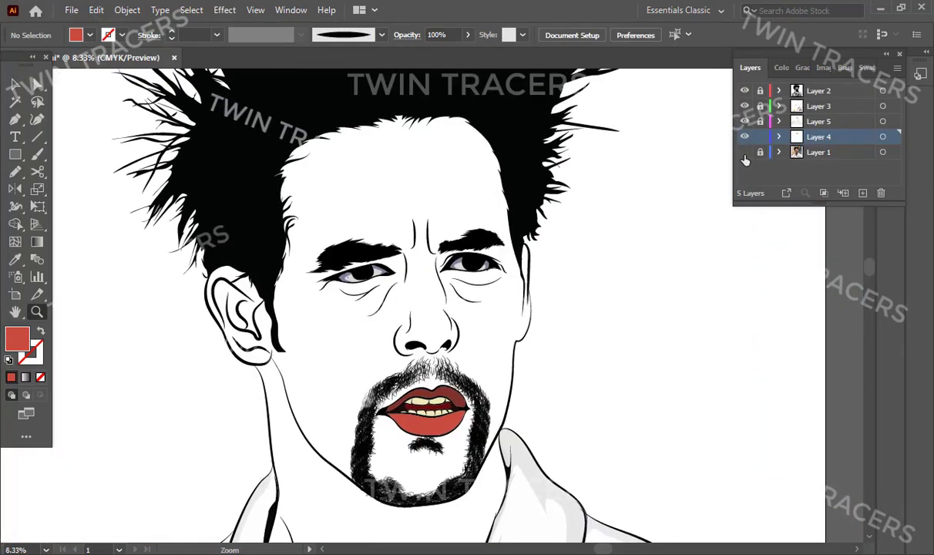
Sample a skin tone from the reference photo and lighten it to peach.
left_click(745, 152)
key("i")
scroll(451, 272, "up", 1)
scroll(437, 355, "down", 3)
left_click(233, 233)
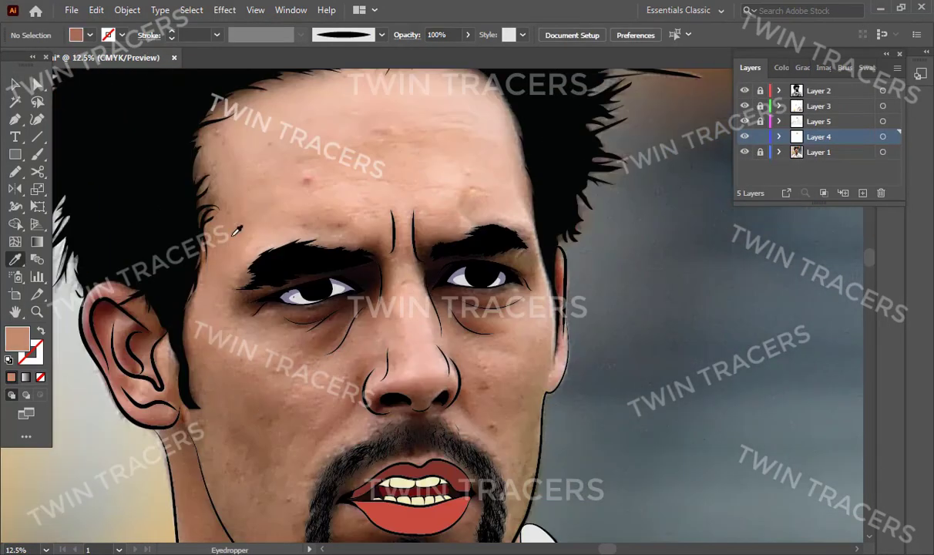
double_click(17, 337)
Start the peach skin shape at the forehead and trace around the ear.
left_click(763, 181)
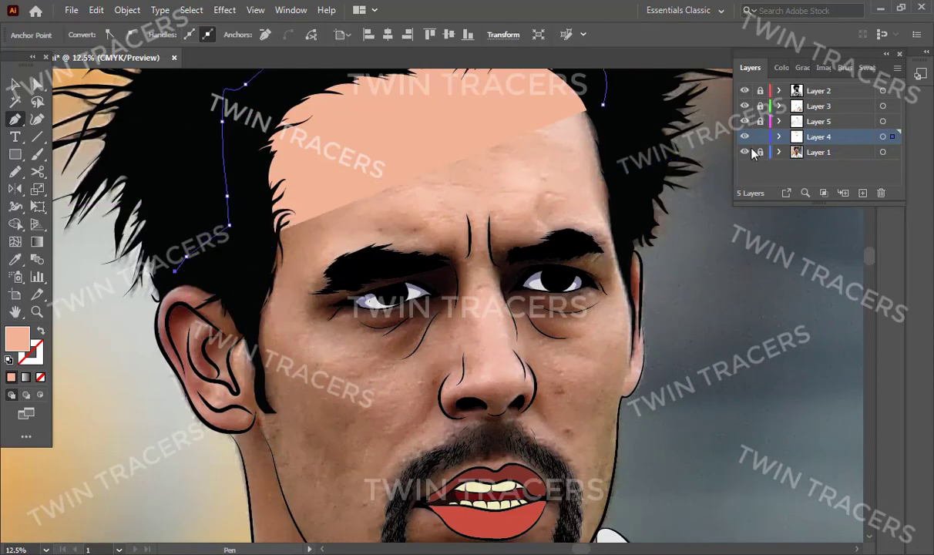
left_click(744, 152)
scroll(451, 309, "down", 2)
left_click_drag(251, 277, 231, 316)
scroll(232, 316, "down", 3)
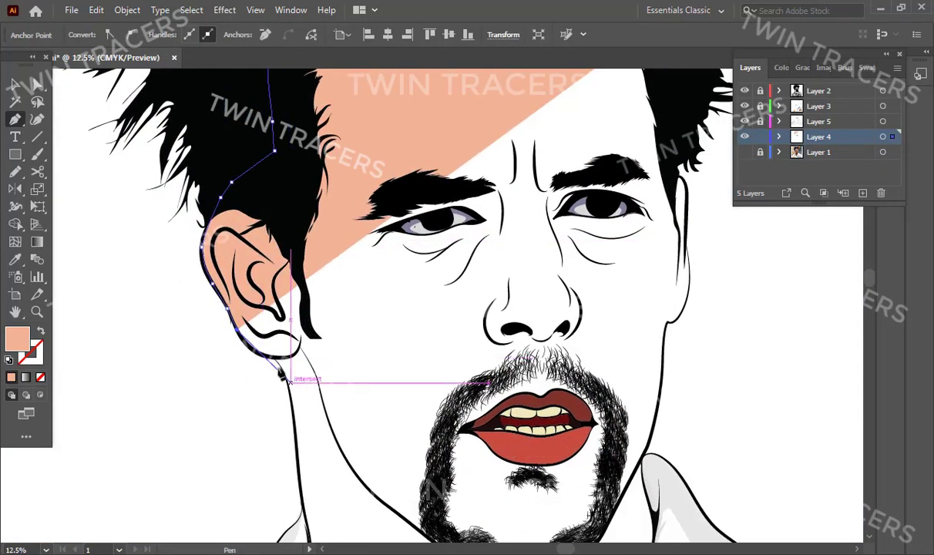
left_click(269, 254)
scroll(274, 255, "down", 1)
Continue the skin shape down the neck to the open collar.
left_click_drag(277, 237, 279, 255)
left_click(282, 376)
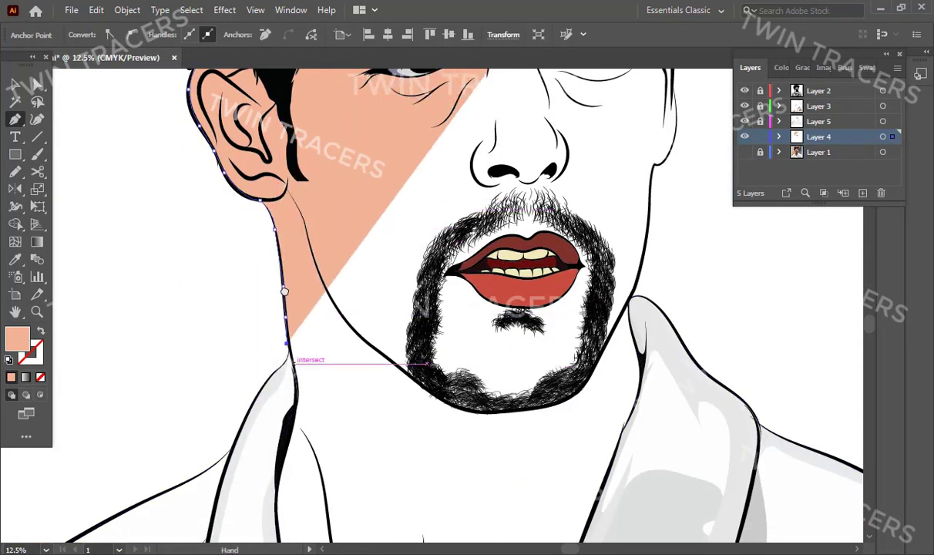
scroll(277, 308, "down", 1)
scroll(271, 254, "down", 2)
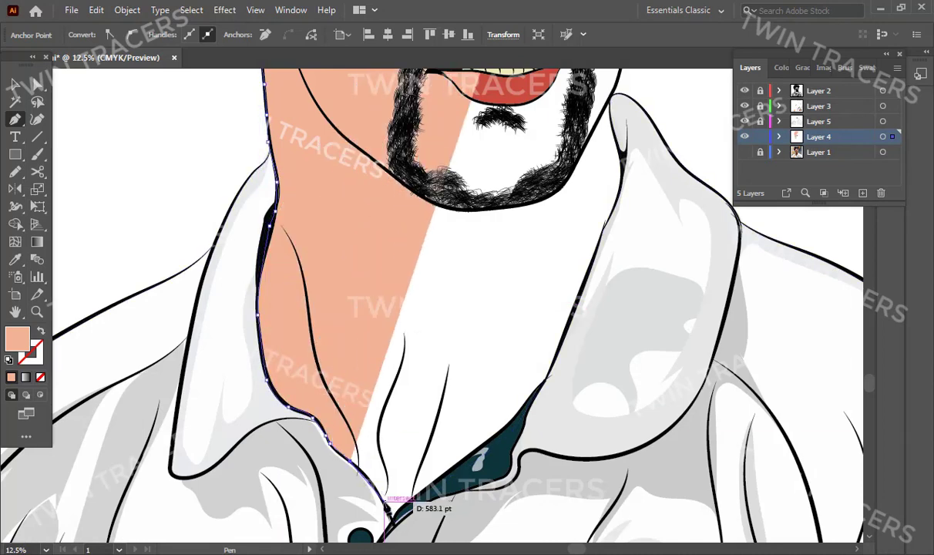
left_click_drag(383, 501, 468, 463)
left_click_drag(651, 156, 574, 329)
scroll(574, 329, "up", 2)
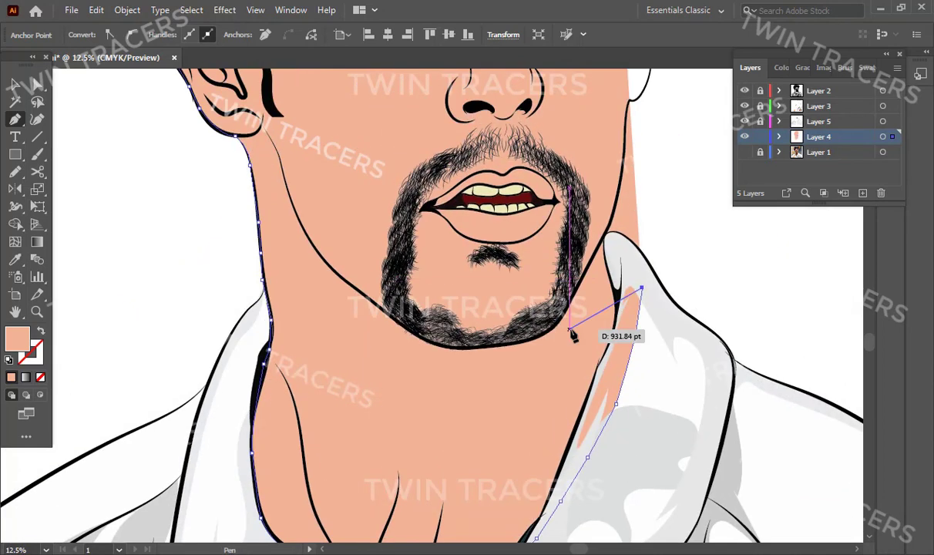
Send the skin shape behind the line art and add a jaw anchor toward the hairline.
right_click(571, 211)
left_click(771, 529)
scroll(589, 236, "up", 1)
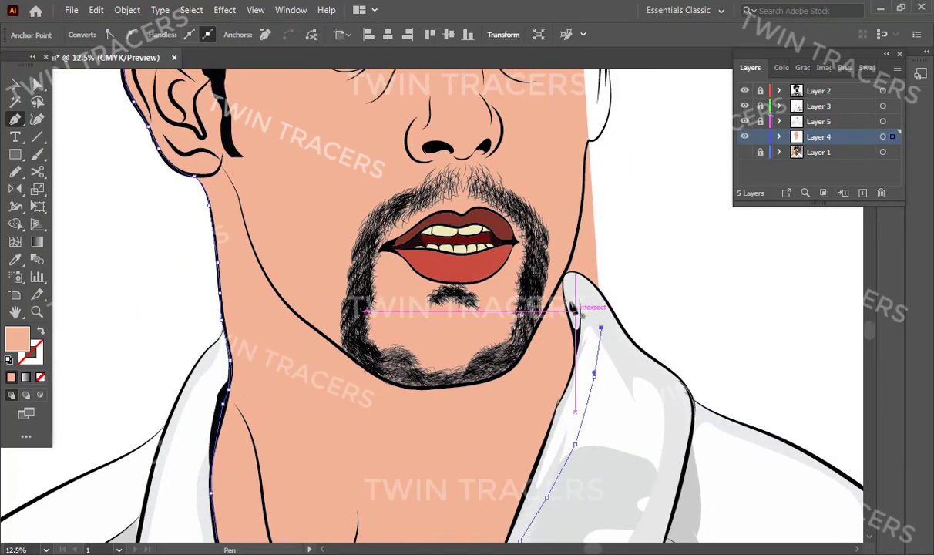
scroll(550, 303, "up", 2)
left_click(567, 181)
scroll(570, 185, "up", 1)
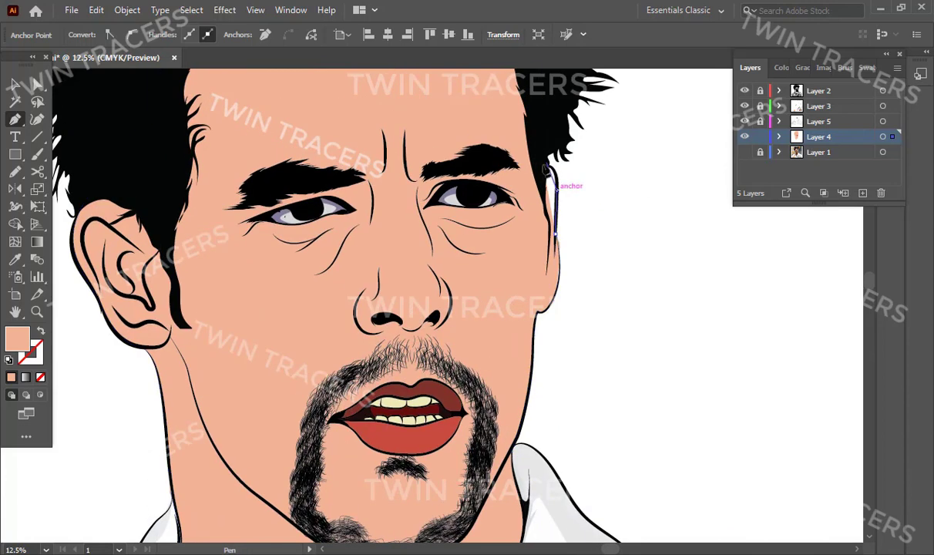
scroll(567, 271, "up", 1)
key("ctrl+minus")
key("ctrl+minus")
key("ctrl+minus")
key("ctrl+minus")
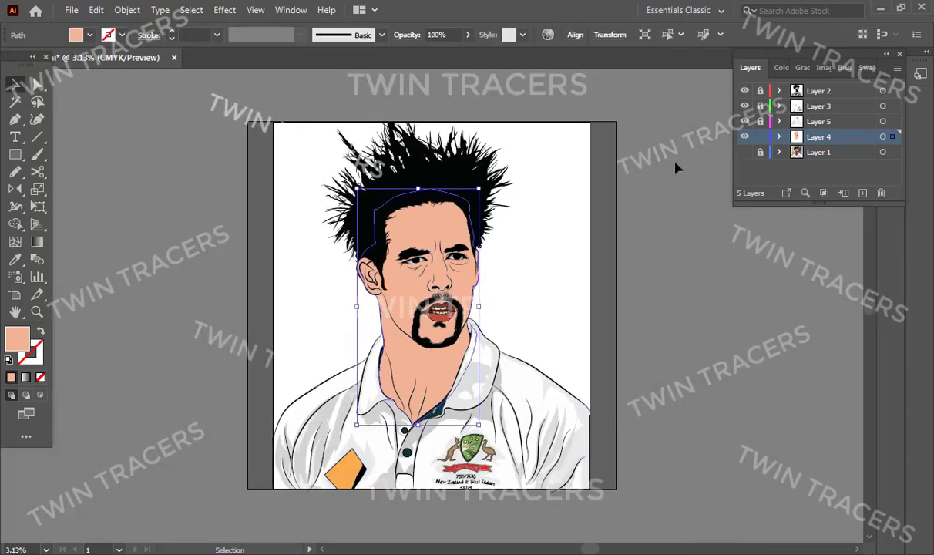
Set the face fill to light peach F4C3A2.
double_click(17, 337)
key("Return")
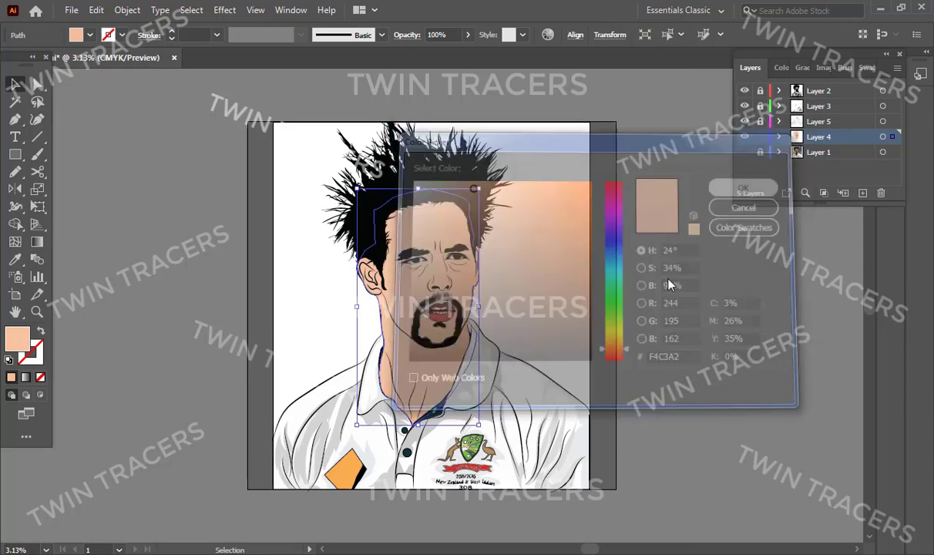
left_click(559, 319)
key("ctrl+plus")
key("ctrl+plus")
key("ctrl+plus")
scroll(448, 225, "up", 3)
Refill the upper lip with the deeper red 84433E.
left_click(389, 239)
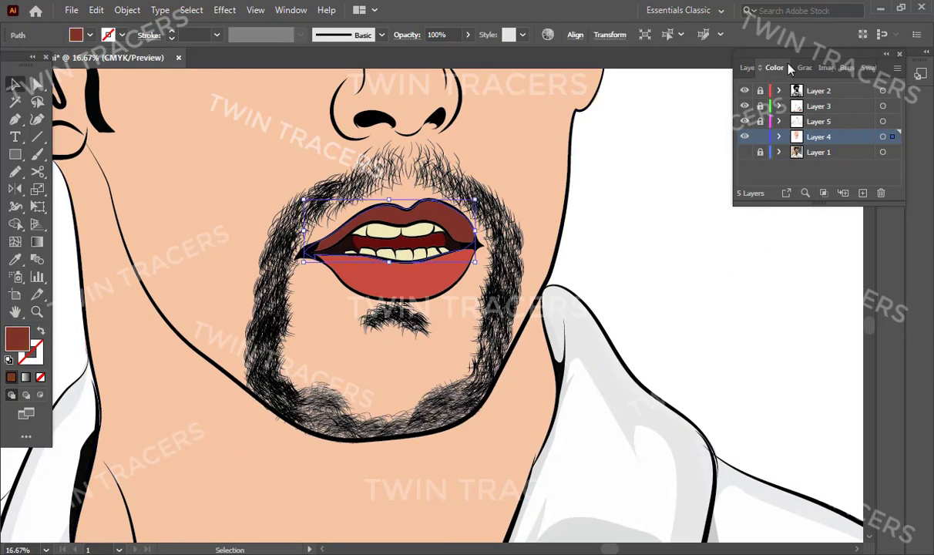
left_click(774, 67)
left_click(837, 98)
left_click_drag(803, 95, 786, 94)
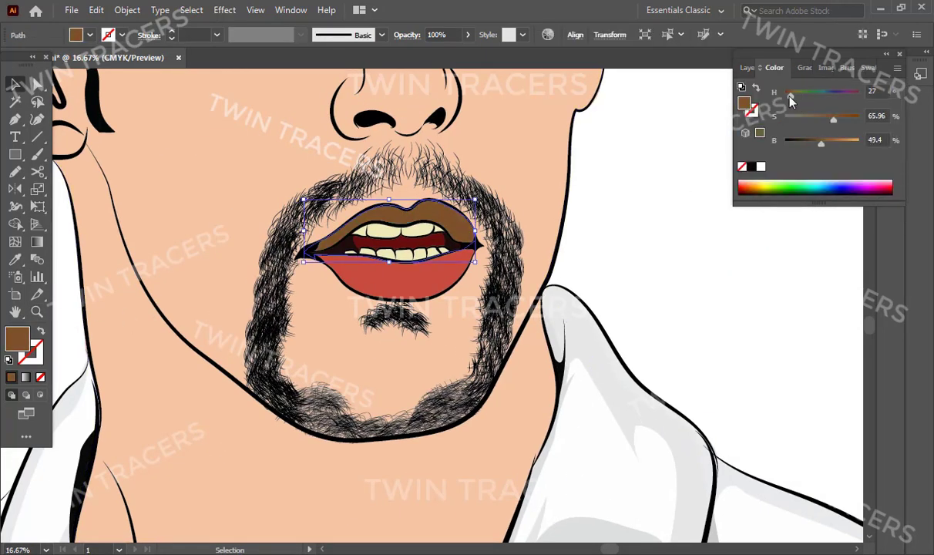
double_click(745, 103)
left_click(615, 360)
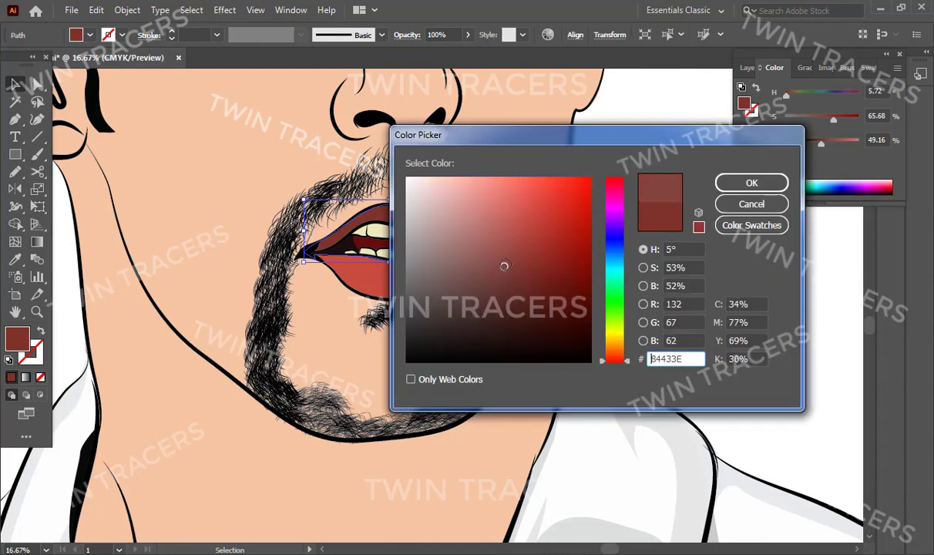
left_click(614, 348)
left_click(614, 184)
left_click(751, 204)
Zoom out to the whole face and add a new Layer 6 for shading.
left_click(678, 162)
key("z")
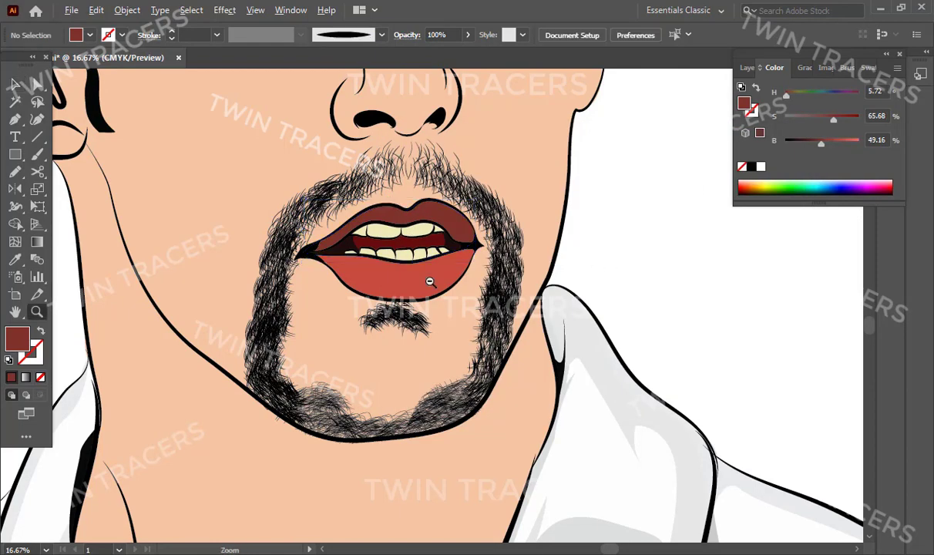
left_click(430, 282, "alt")
left_click(750, 67)
left_click(863, 193)
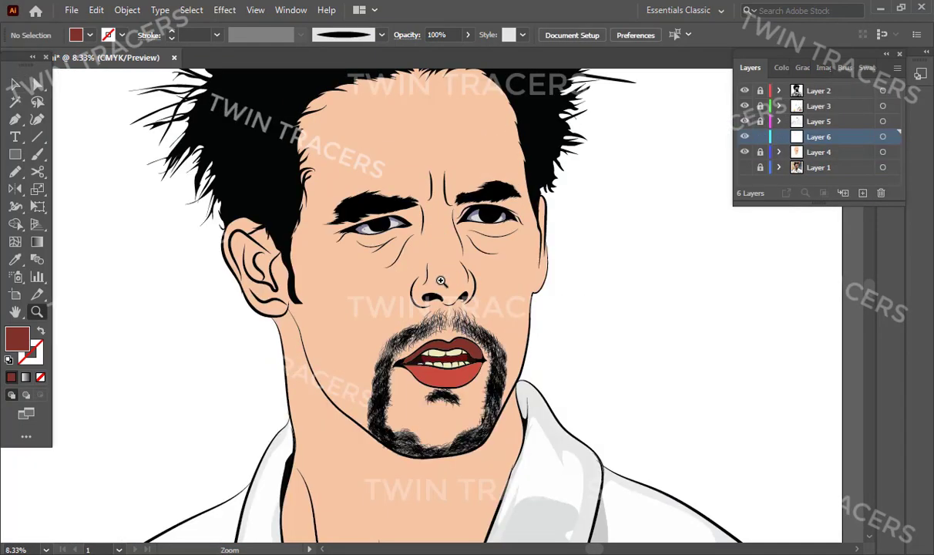
Trace the nose shading shape in Outline view and fill it with sampled skin colour.
left_click(440, 280)
key("ctrl+y")
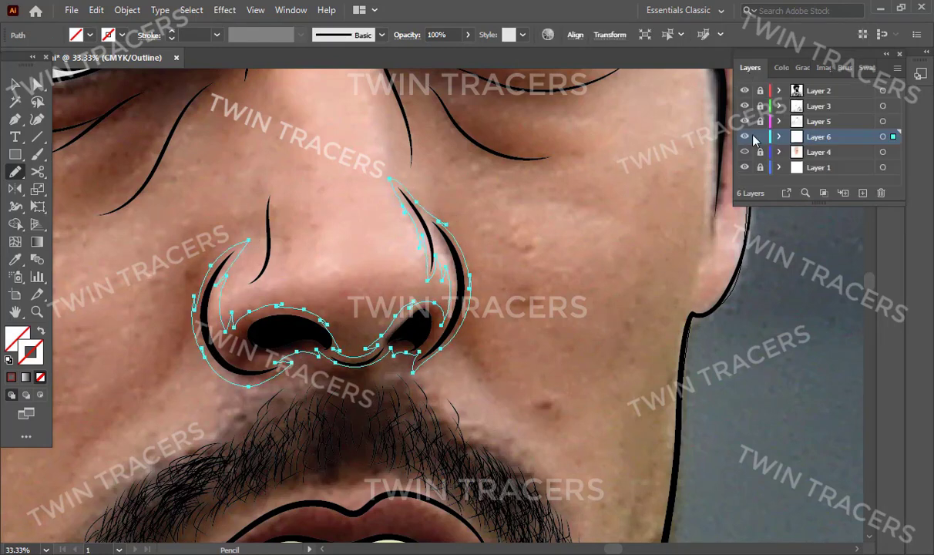
key("ctrl+y")
key("i")
left_click(561, 365)
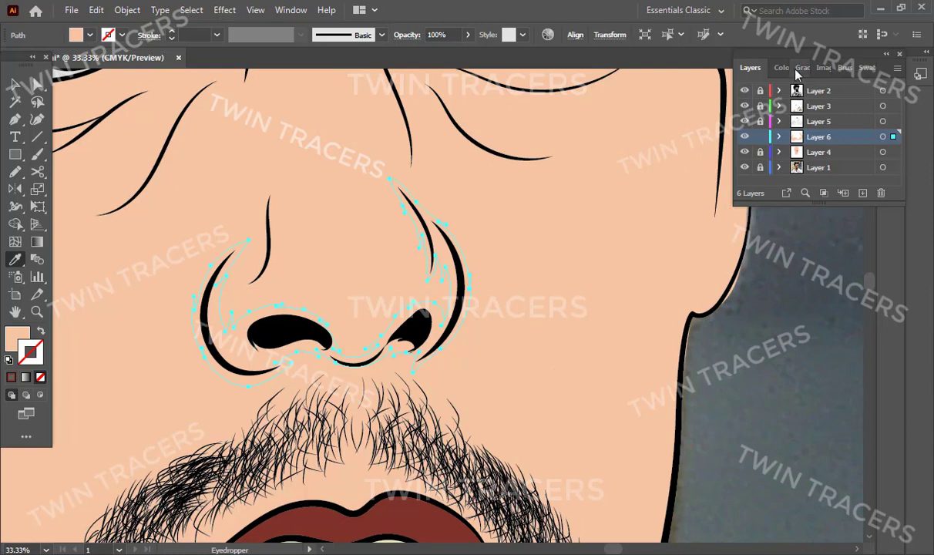
Darken the nose shading fill to tan and compare it zoomed out.
left_click(794, 69)
left_click_drag(815, 121, 817, 119)
left_click_drag(854, 142, 845, 144)
key("v")
key("ctrl+minus")
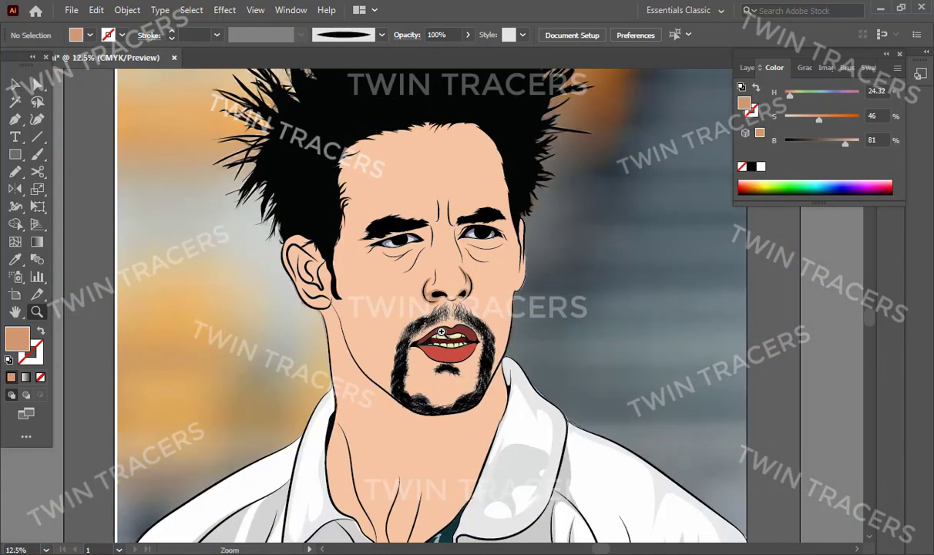
key("ctrl+z")
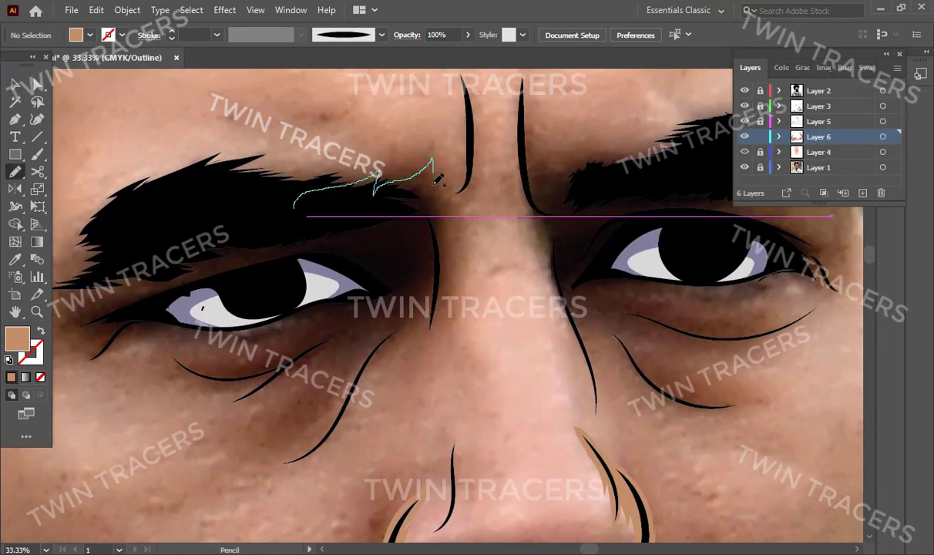
Add tan shading around the eyes and brow ridge.
left_click_drag(437, 180, 457, 213)
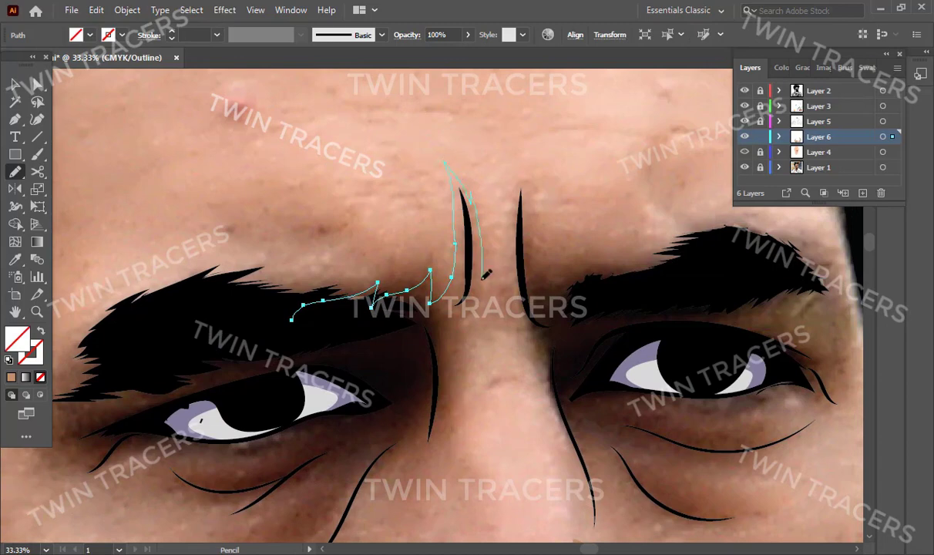
scroll(486, 275, "down", 3)
scroll(462, 281, "down", 2)
scroll(432, 291, "down", 2)
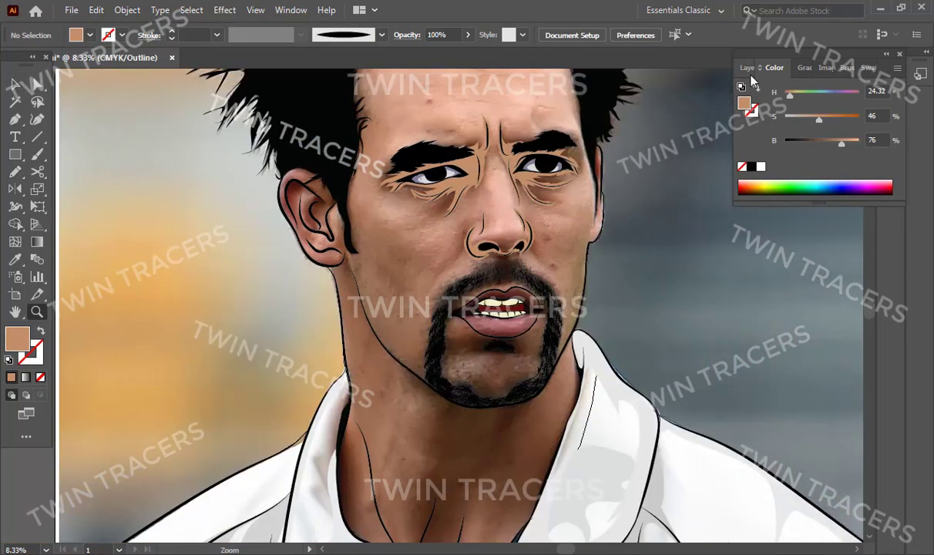
left_click(749, 69)
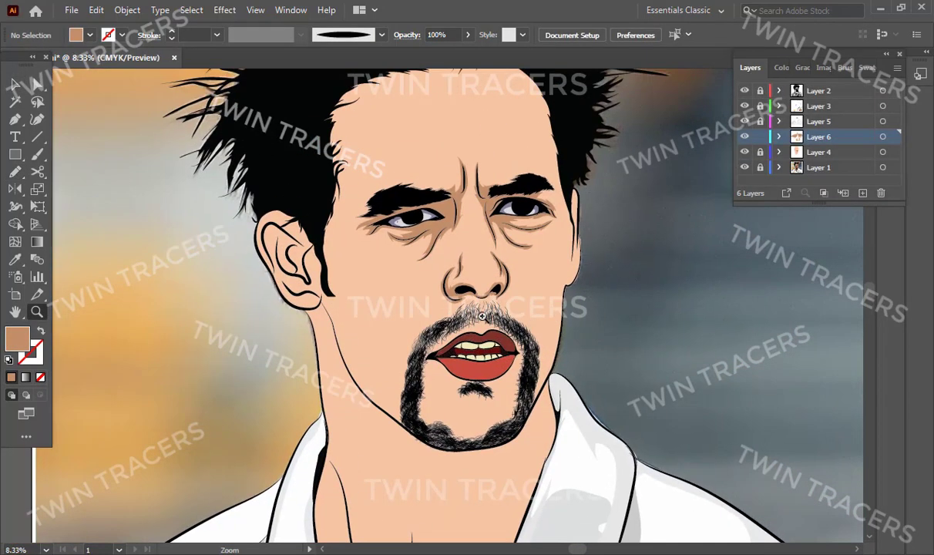
Show the reference photo and trace a shading shape along the ear.
left_click(746, 154)
scroll(544, 405, "up", 5)
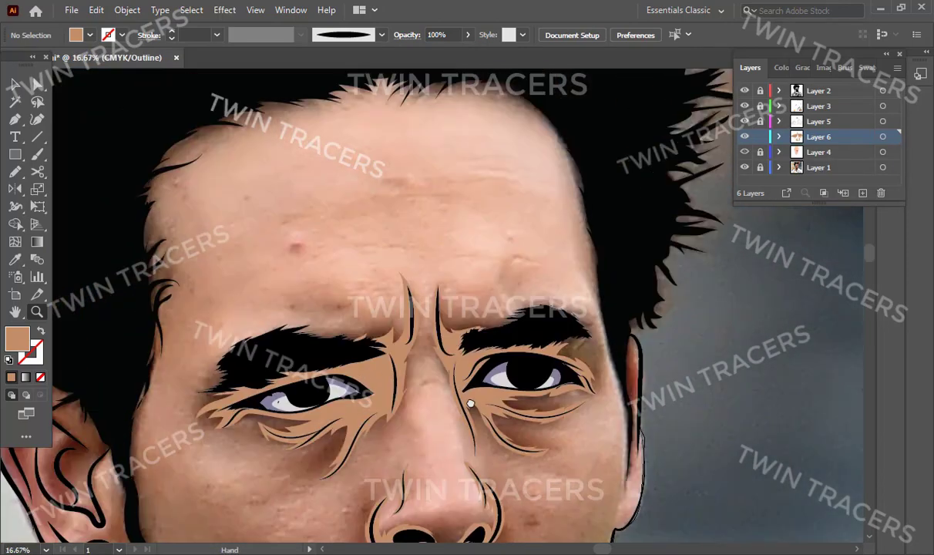
left_click(545, 405)
key("n")
left_click_drag(487, 391, 497, 417)
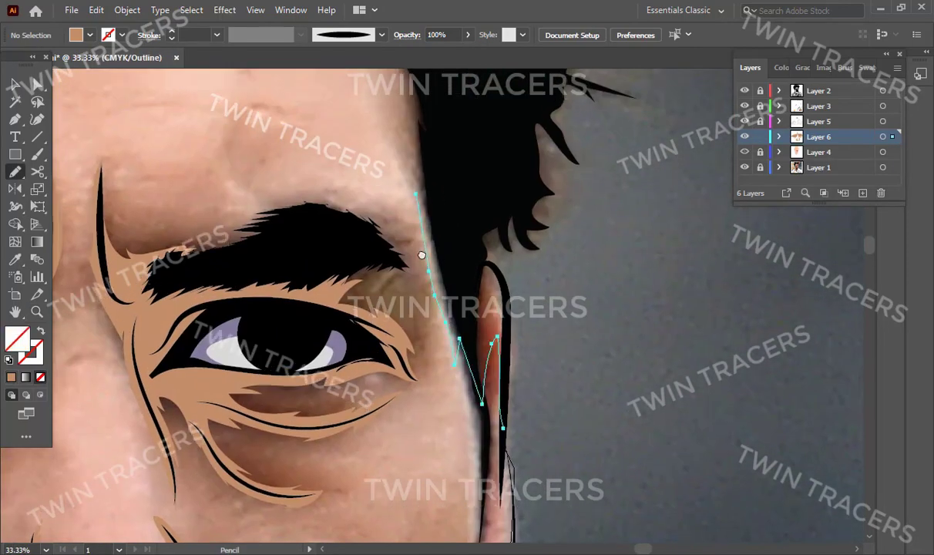
Trace shading along the temple and hairline.
scroll(493, 386, "up", 5)
scroll(531, 426, "up", 5)
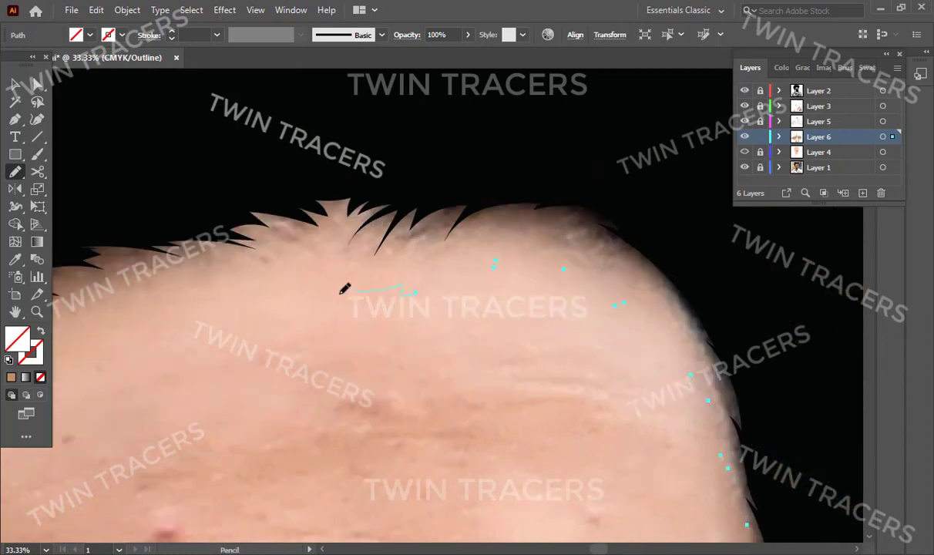
left_click_drag(315, 285, 432, 269)
scroll(231, 330, "down", 5)
scroll(231, 330, "down", 3)
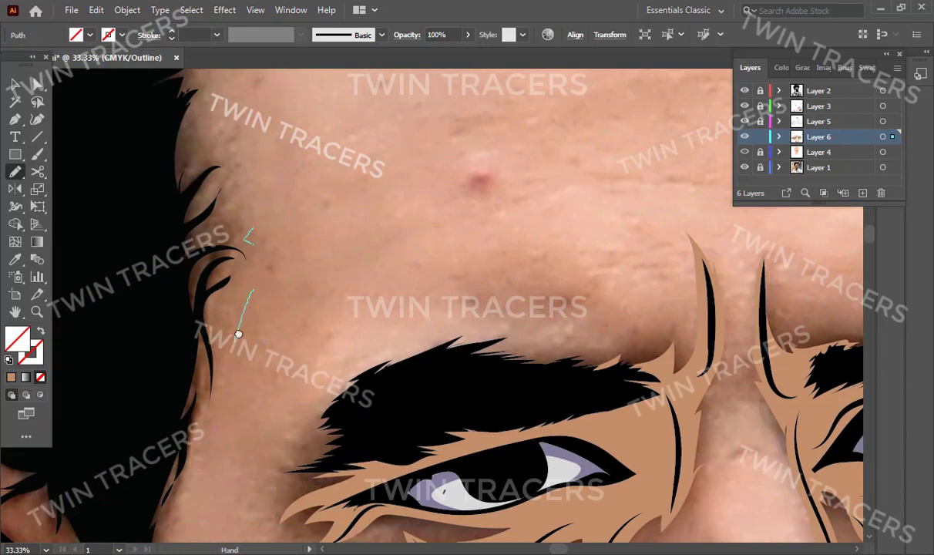
scroll(247, 324, "down", 3)
left_click_drag(281, 232, 248, 335)
scroll(178, 371, "down", 1)
scroll(232, 309, "down", 4)
left_click_drag(245, 96, 258, 333)
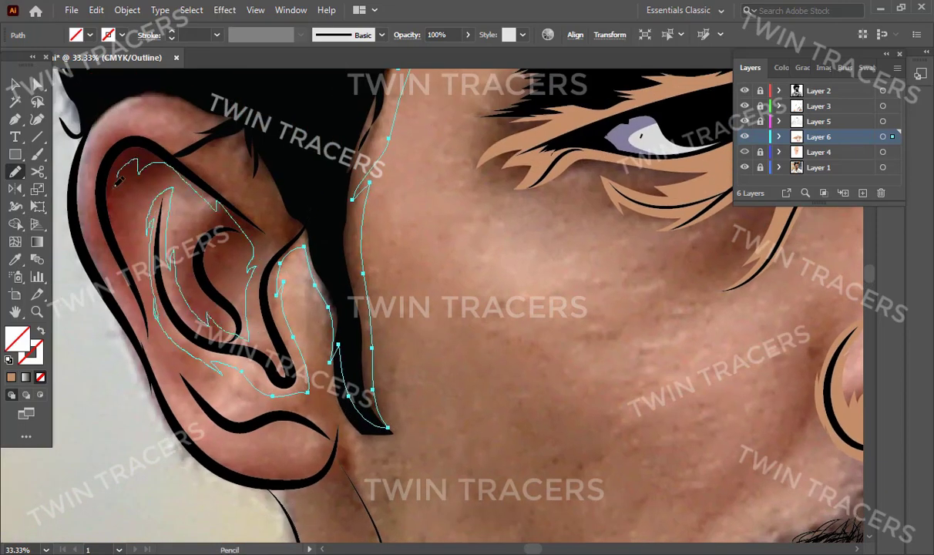
Trace shadow outlines along the neck folds.
scroll(231, 308, "up", 5)
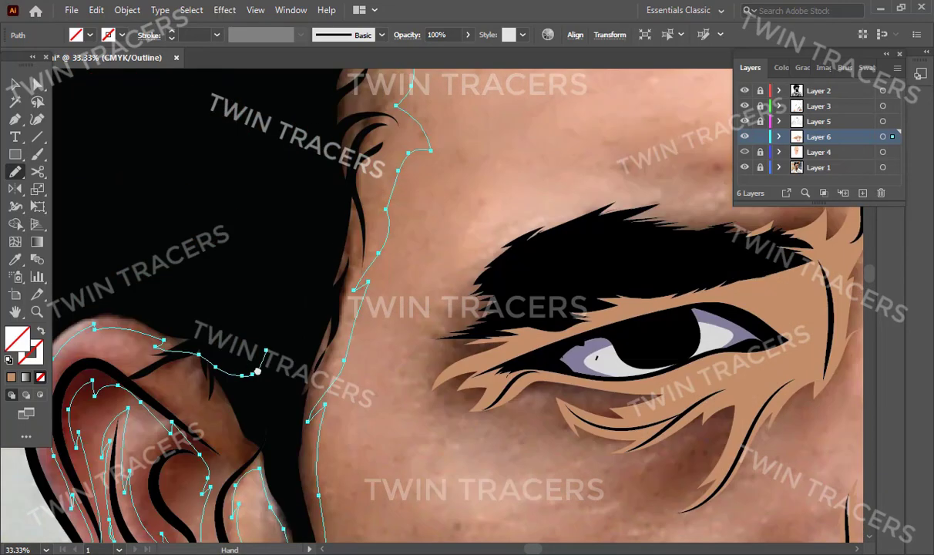
key("p")
scroll(267, 380, "down", 3)
left_click_drag(309, 370, 375, 384)
scroll(373, 383, "left", 3)
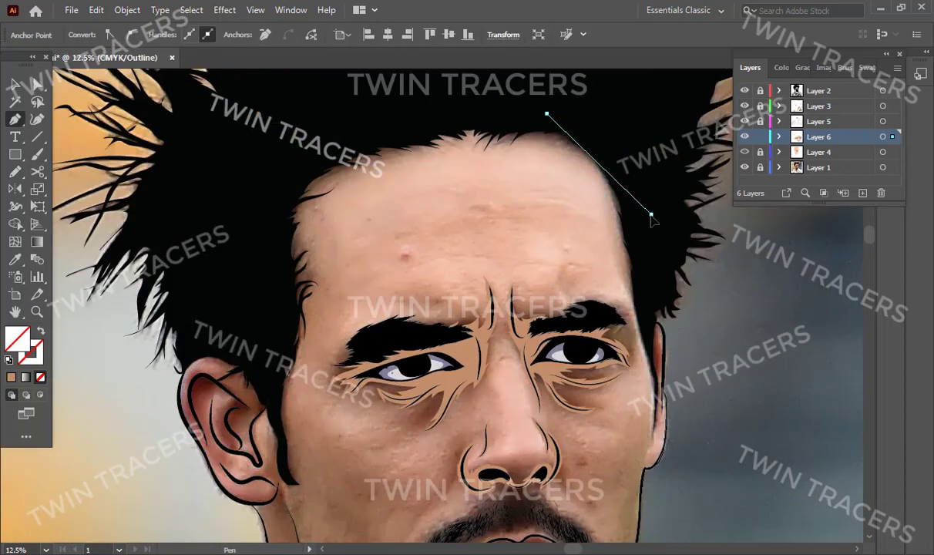
scroll(257, 224, "up", 3)
key("n")
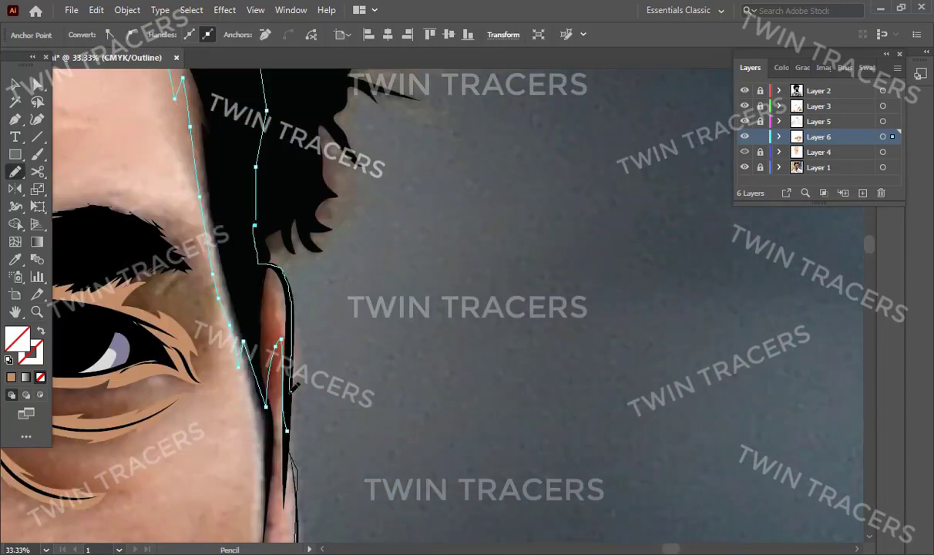
Return to colour preview and retune the nose shading's tan brightness.
key("ctrl+y")
key("z")
key("ctrl+minus")
key("ctrl+minus")
key("ctrl+minus")
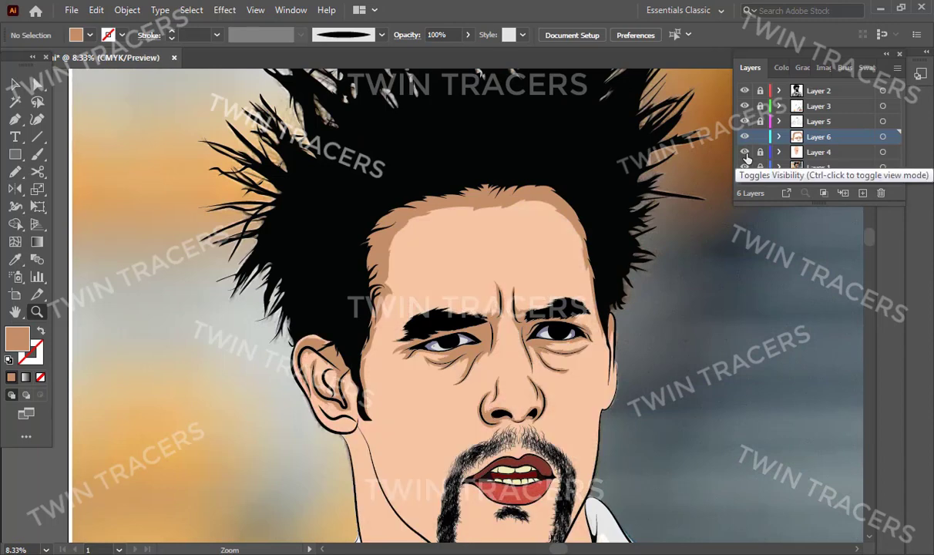
left_click_drag(439, 405, 396, 327)
left_click_drag(352, 446, 331, 411)
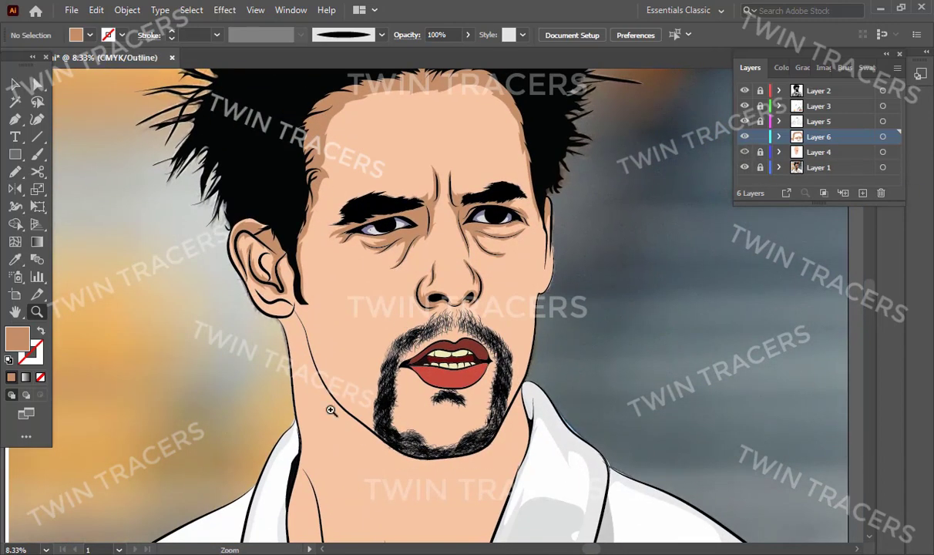
left_click(398, 355)
left_click(427, 325)
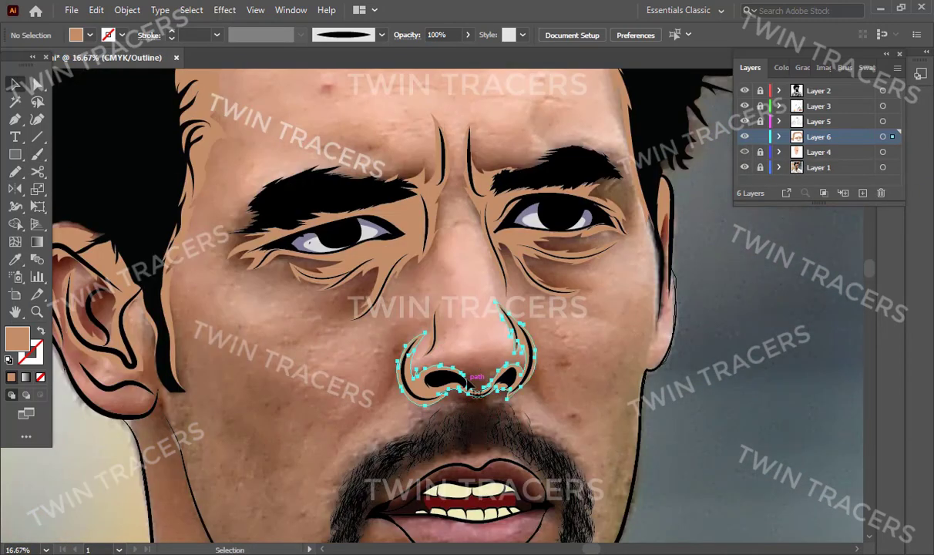
left_click(468, 382)
left_click(781, 67)
key("ctrl+y")
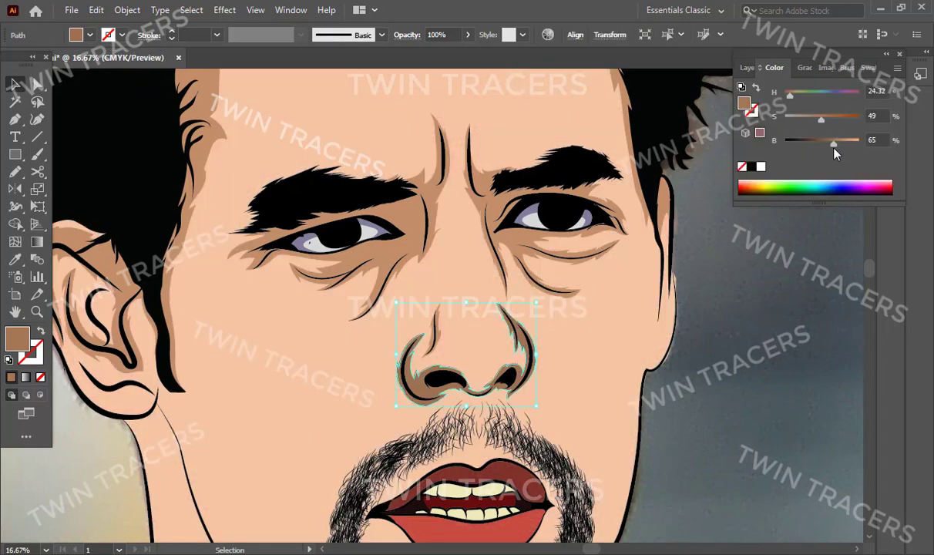
key("ctrl+shift+a")
Adjust the eye and brow shading tan, then go back to Outline view.
left_click(420, 232, "shift")
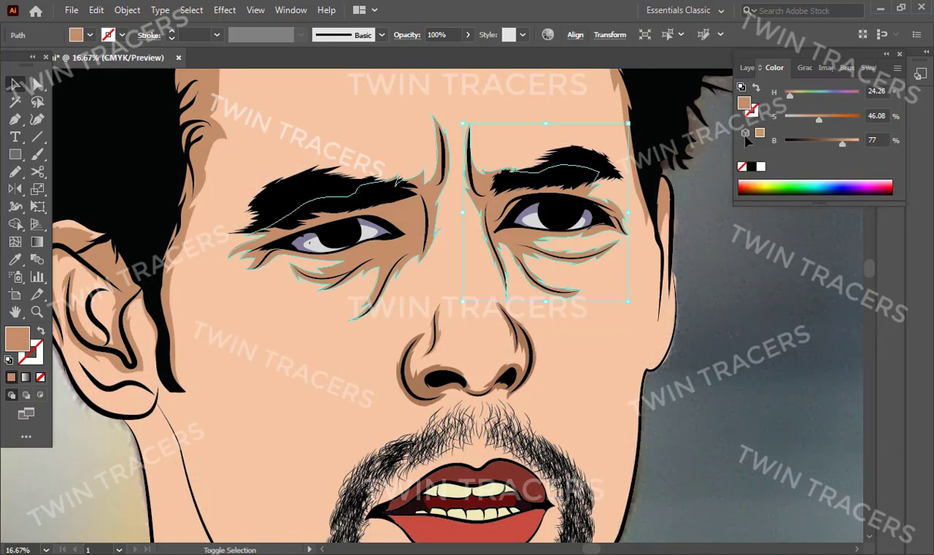
key("ctrl+shift+a")
key("F7")
key("ctrl+y")
key("z")
scroll(528, 343, "down", 5)
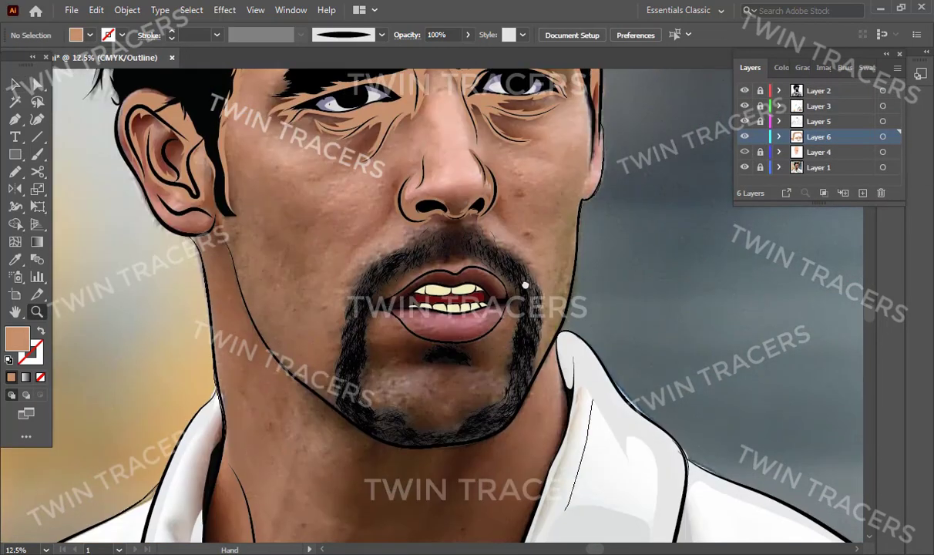
scroll(471, 264, "down", 4)
Pencil-trace the remaining neck crease shading shapes down toward the collar.
scroll(553, 337, "down", 2)
key("n")
left_click_drag(495, 282, 494, 284)
scroll(494, 283, "down", 3)
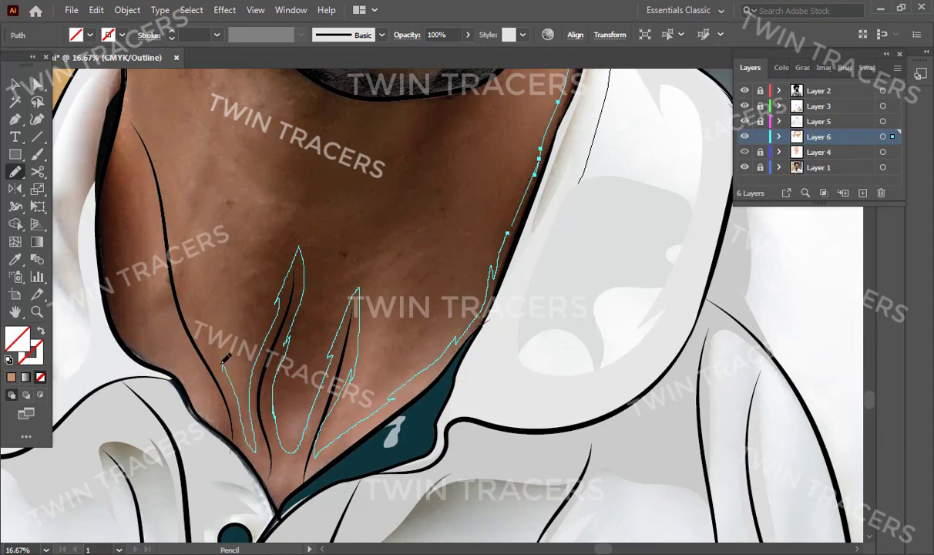
scroll(223, 331, "up", 3)
scroll(223, 332, "left", 1)
scroll(217, 393, "down", 3)
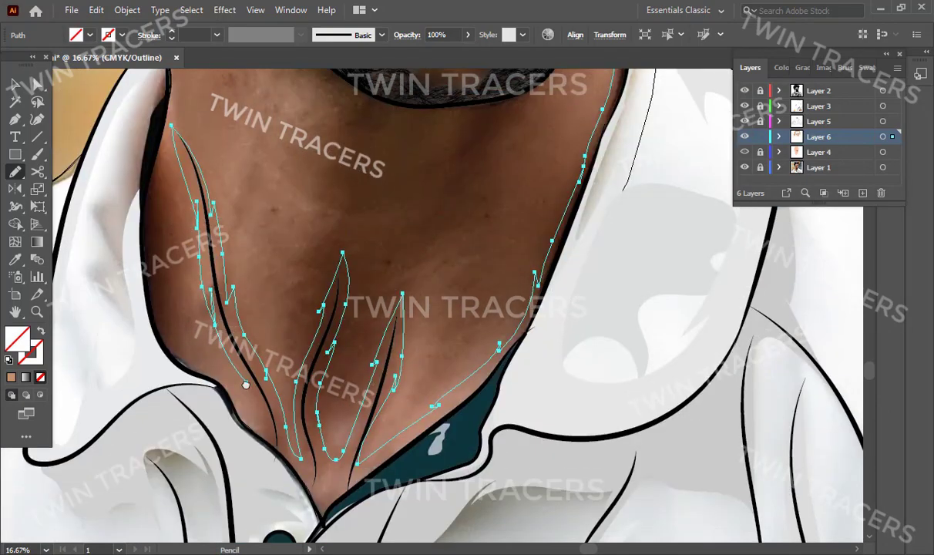
scroll(168, 316, "up", 3)
scroll(166, 347, "up", 4)
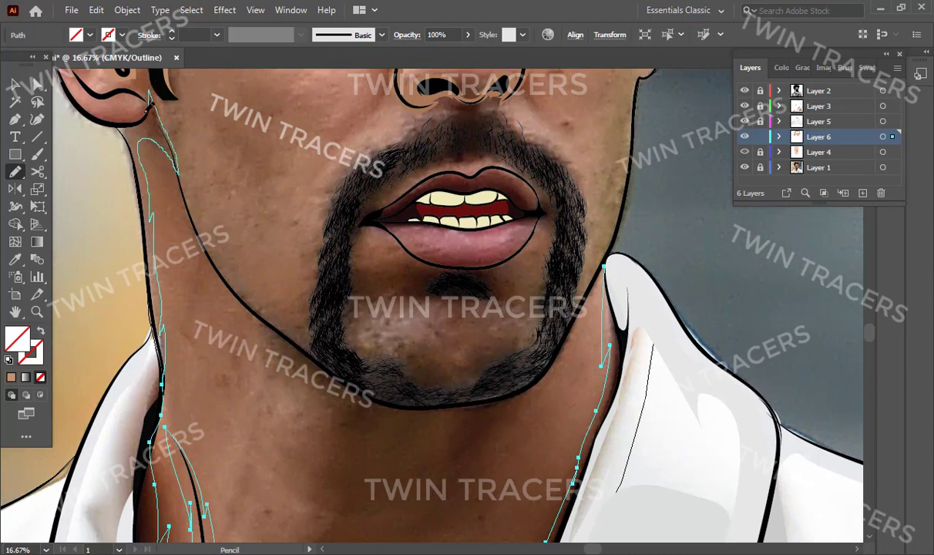
With the background photo hidden, draw a Pen path along the shirt collar edge.
key("p")
key("ctrl+shift+w")
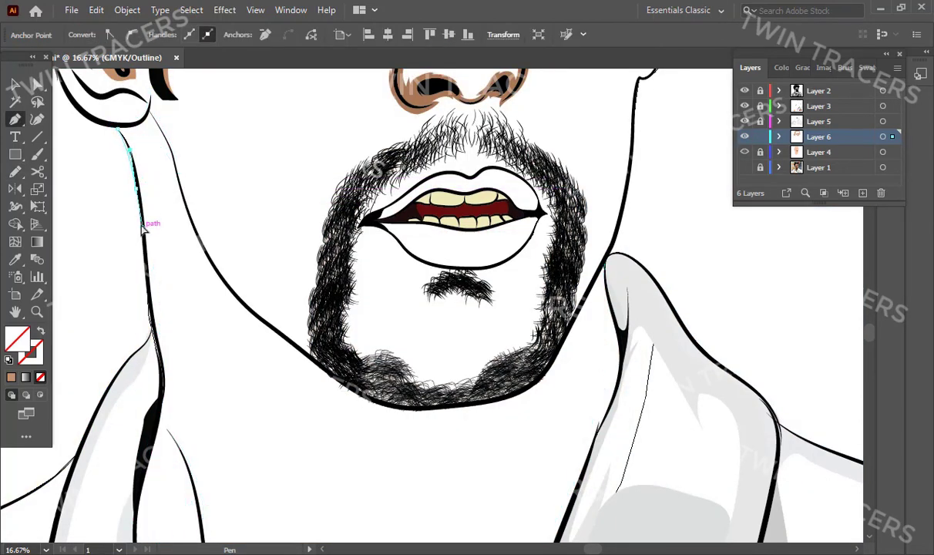
scroll(154, 271, "down", 2)
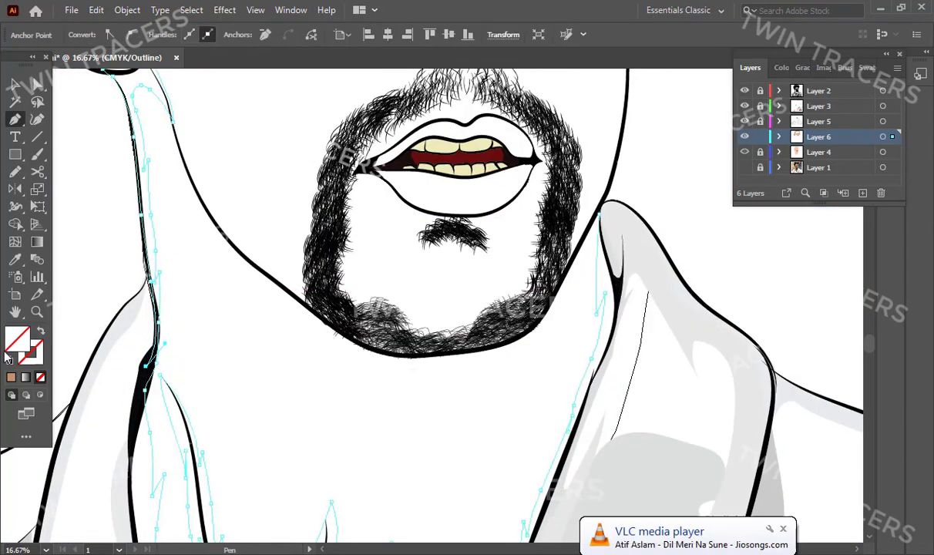
scroll(185, 296, "down", 4)
scroll(156, 317, "down", 2)
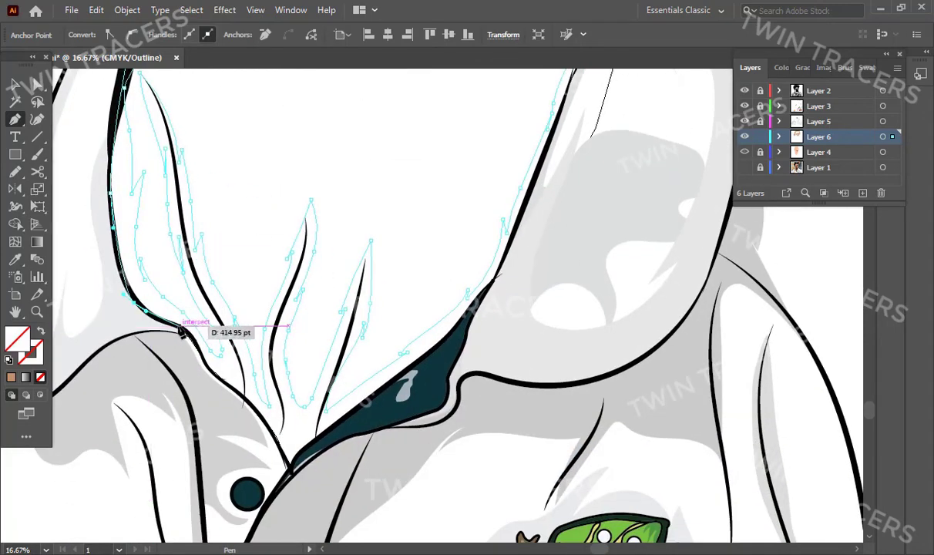
left_click(199, 356)
left_click(247, 401)
Show the background photo again and zoom out toward the whole portrait.
scroll(484, 344, "up", 2)
scroll(484, 344, "right", 2)
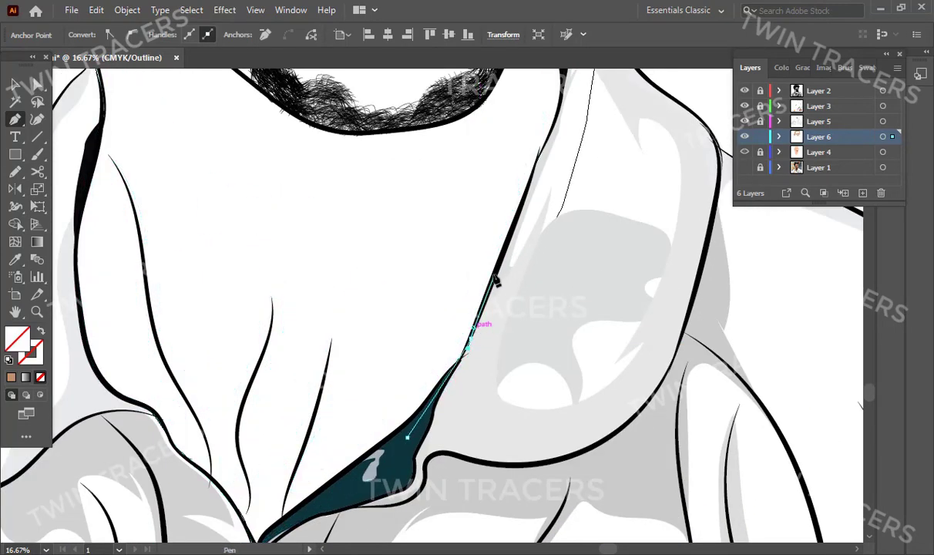
scroll(485, 309, "up", 3)
left_click(745, 168)
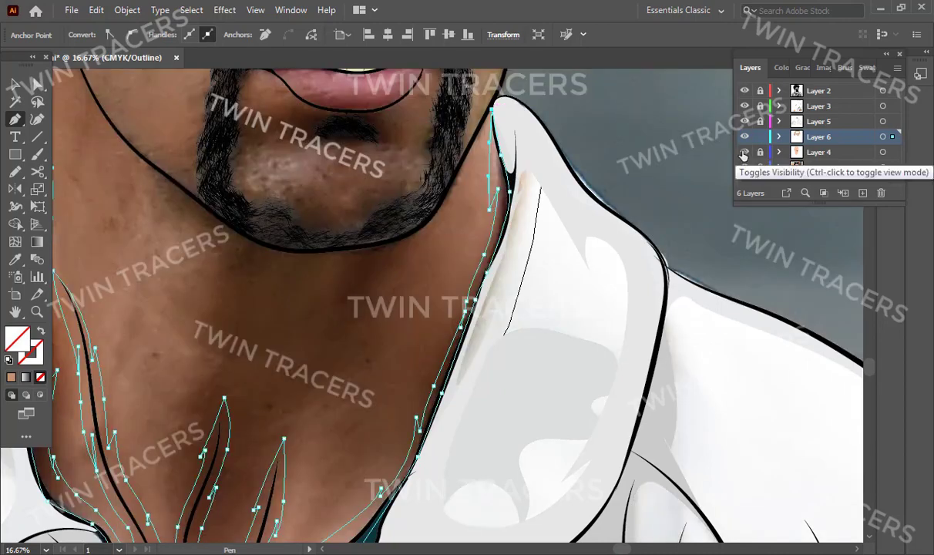
scroll(358, 196, "up", 4)
left_click(363, 231, "alt")
left_click(401, 308, "alt")
Zoom out to view the portrait, then zoom in on the nose and mouth.
left_click(424, 362, "alt")
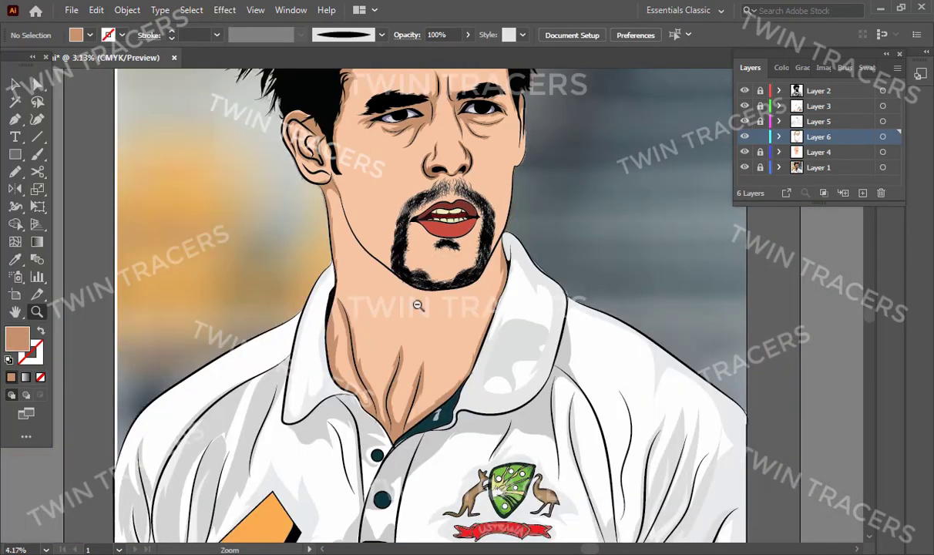
left_click(417, 305, "alt")
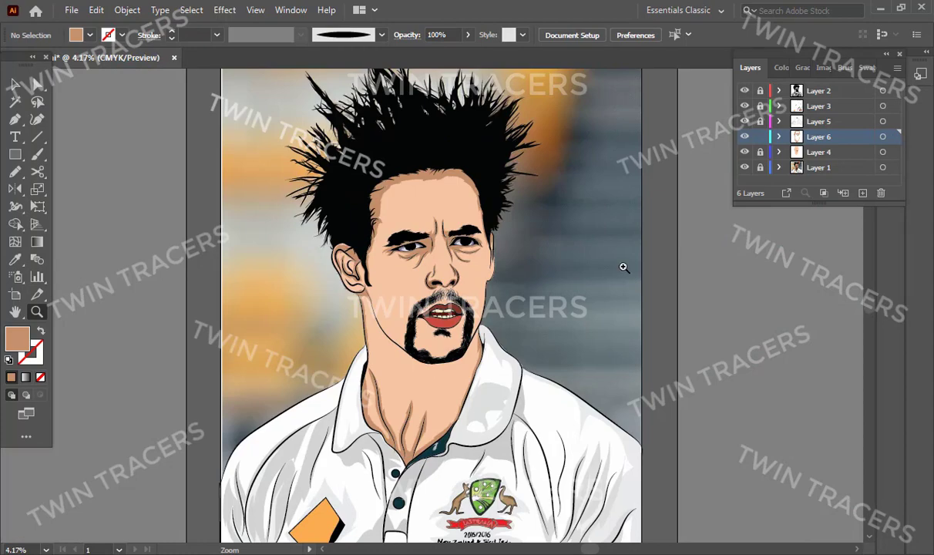
left_click(745, 167)
left_click(445, 307)
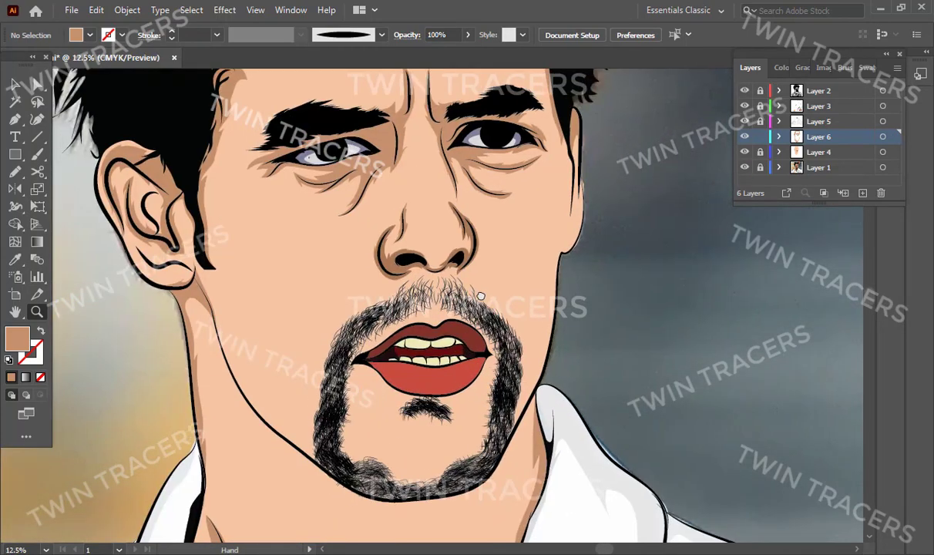
left_click(432, 340)
left_click(478, 323)
left_click(308, 152)
Pencil-trace a shading outline around the goatee, up toward the nose and below the chin.
key("n")
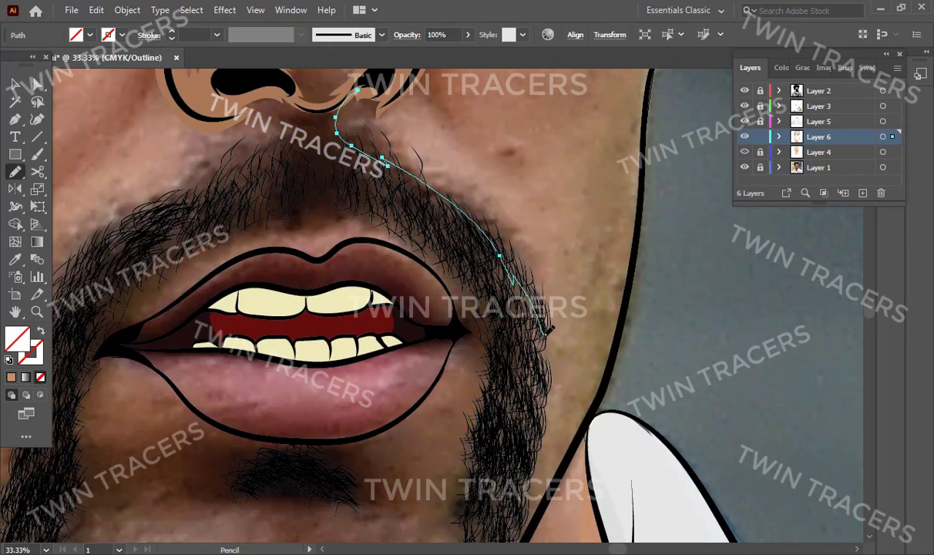
left_click_drag(582, 416, 527, 353)
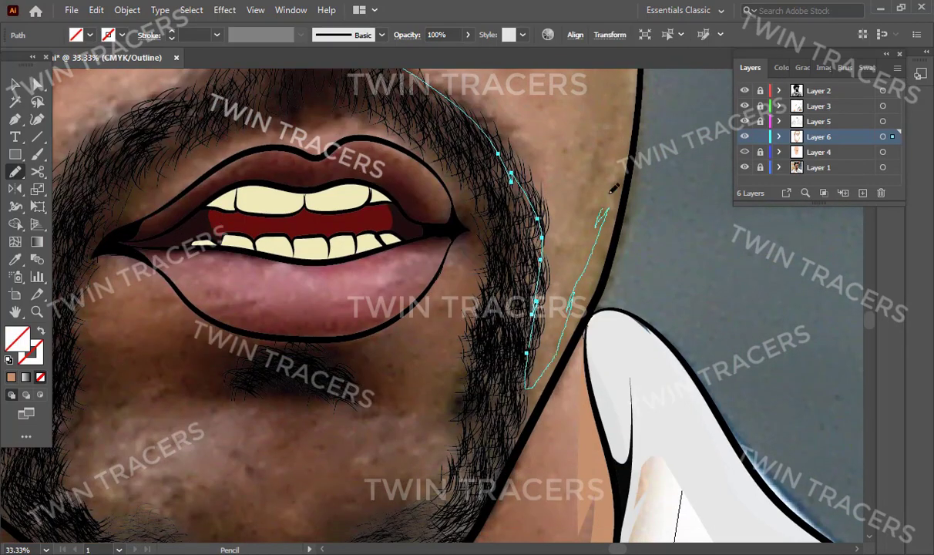
left_click_drag(520, 448, 586, 290)
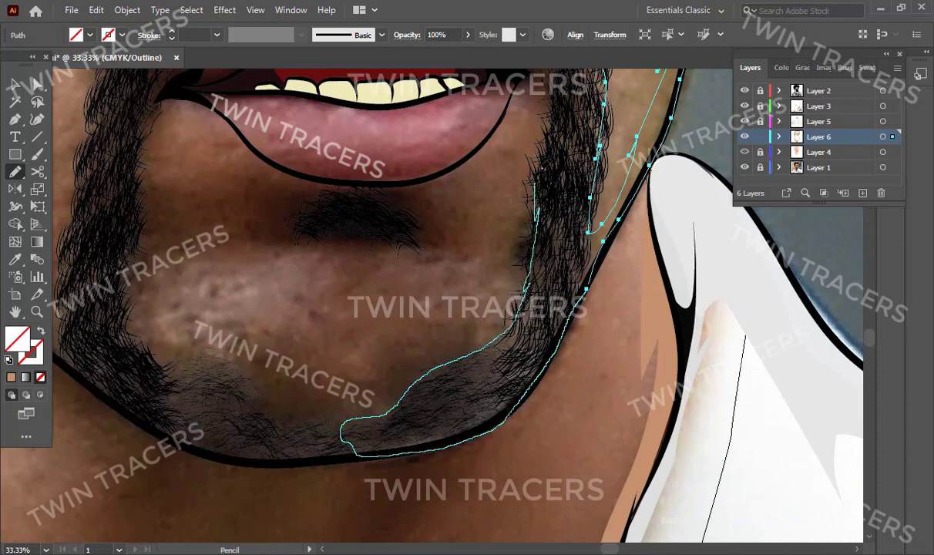
scroll(541, 166, "up", 5)
left_click_drag(455, 174, 471, 216)
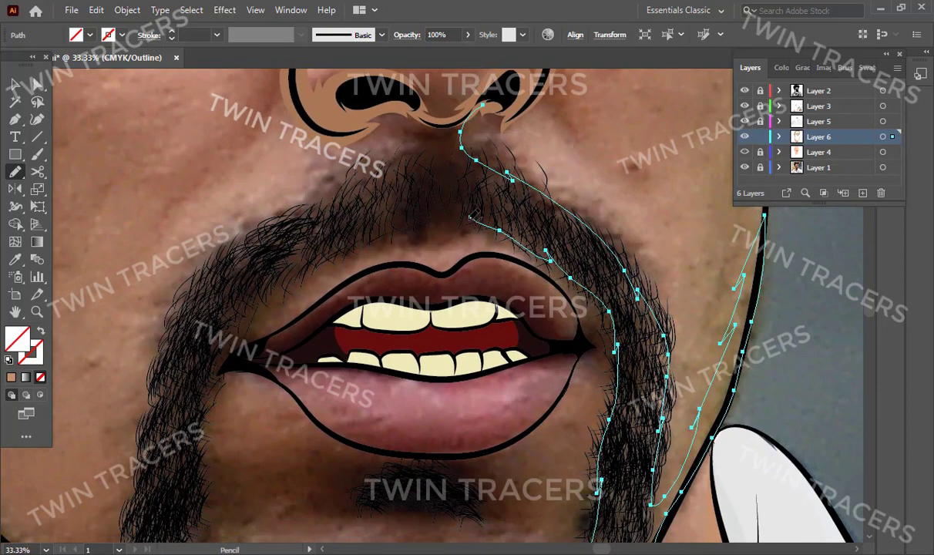
left_click_drag(222, 343, 242, 228)
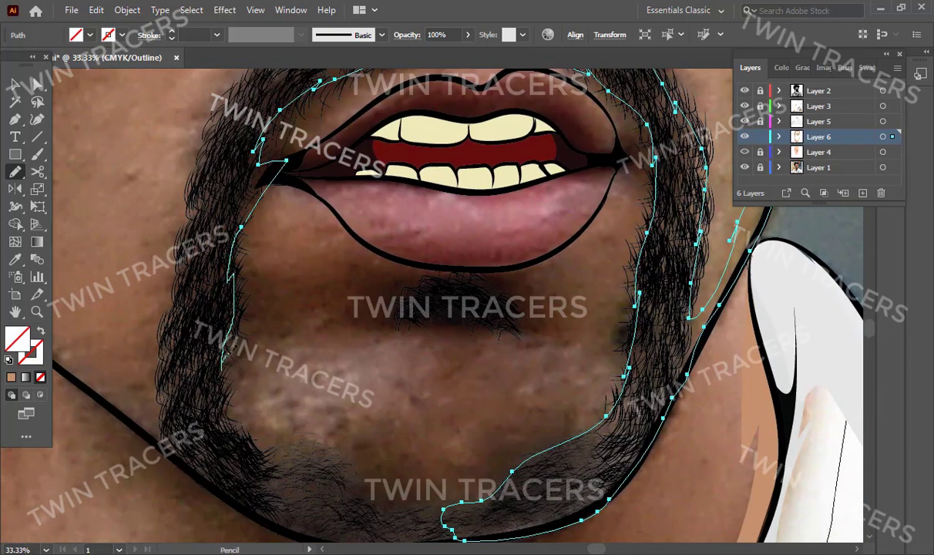
scroll(390, 503, "down", 4)
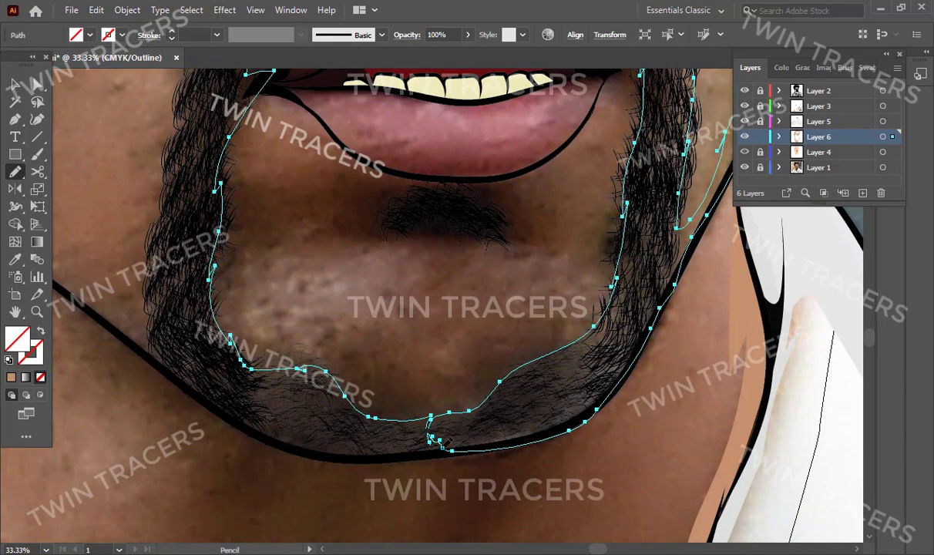
left_click_drag(189, 300, 367, 532)
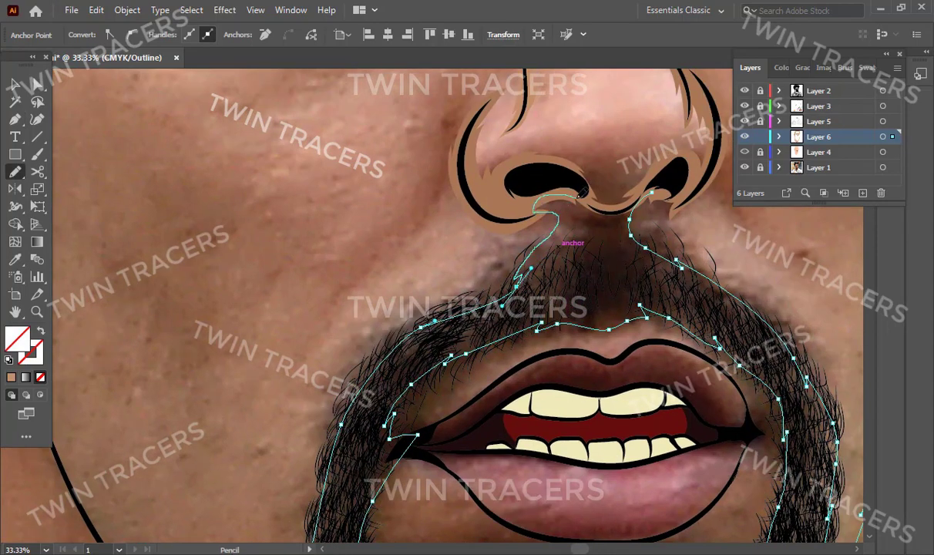
Remove stray path segments, fill the shape with skin tone and send it behind the beard.
scroll(583, 190, "up", 3)
scroll(584, 190, "right", 3)
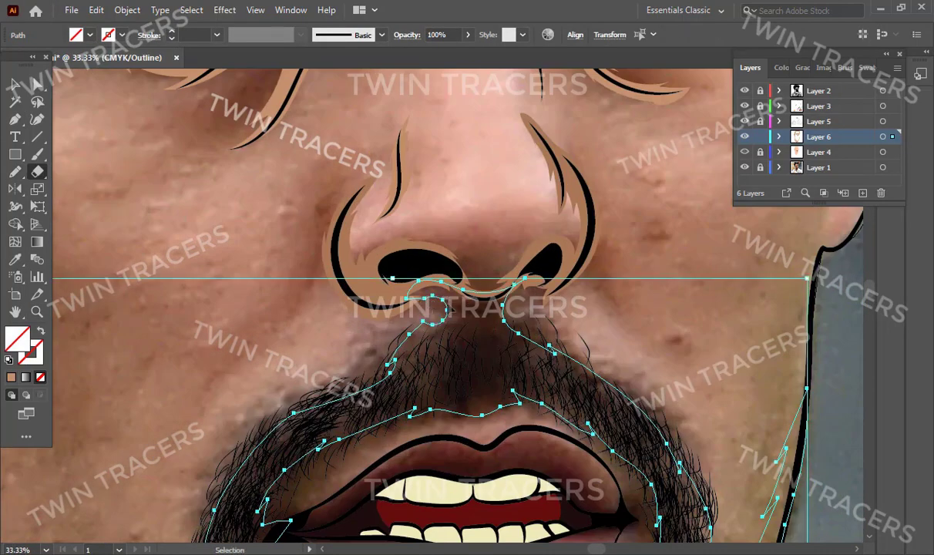
key("ctrl+z")
key("n")
key("ctrl+y")
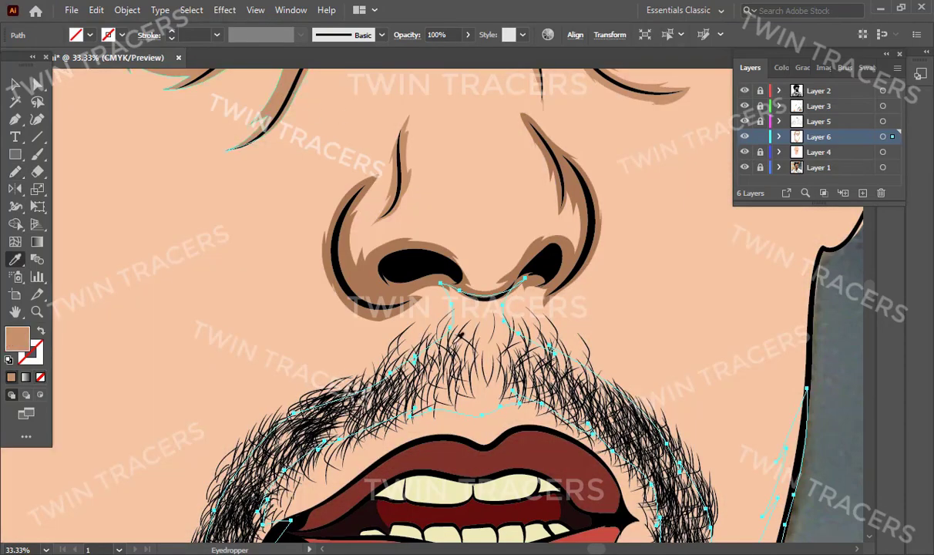
right_click(607, 308)
left_click(659, 319)
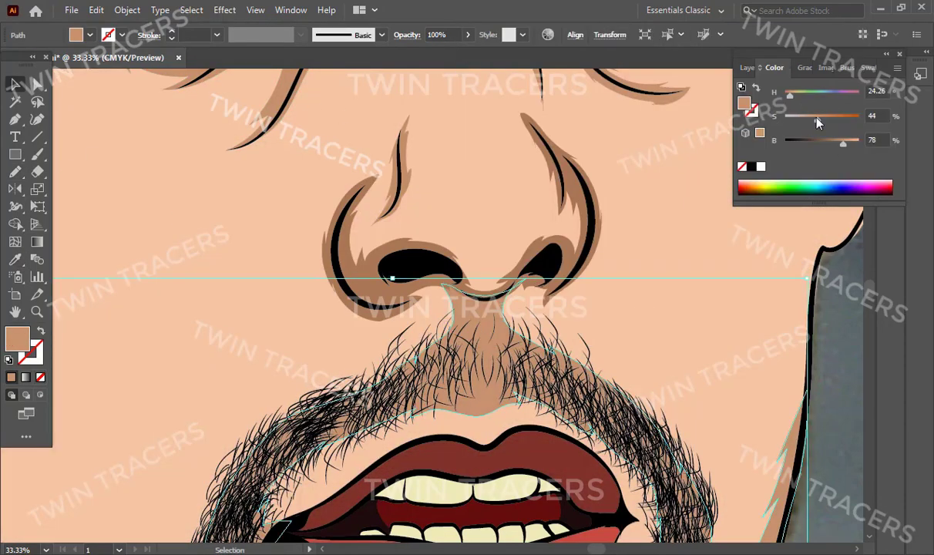
Darken the goatee shading colour slightly and zoom out to check the whole portrait.
key("ctrl+shift+a")
key("z")
left_click(441, 311, "alt")
left_click(441, 311, "alt")
key("ctrl+minus")
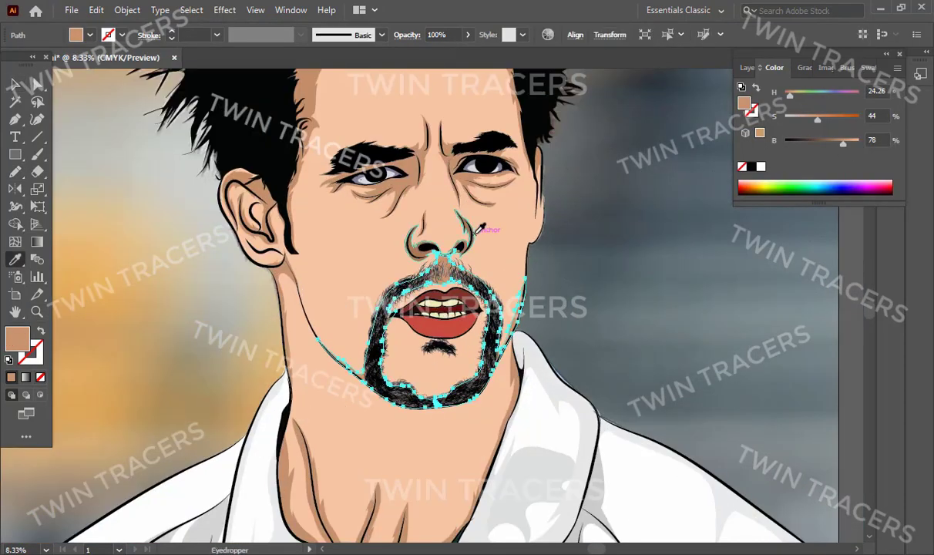
key("ctrl+minus")
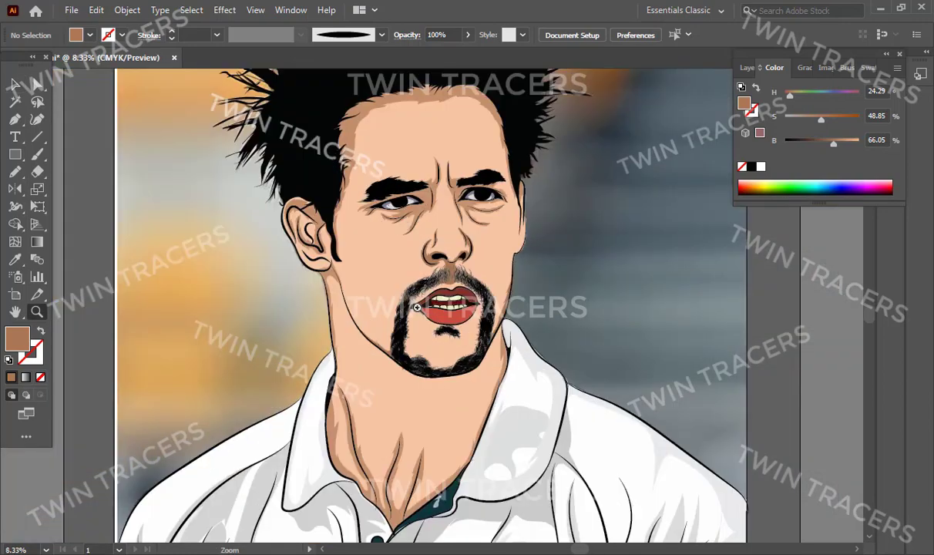
key("ctrl+plus")
key("ctrl+plus")
key("ctrl+plus")
left_click(750, 67)
key("ctrl+y")
left_click(130, 195)
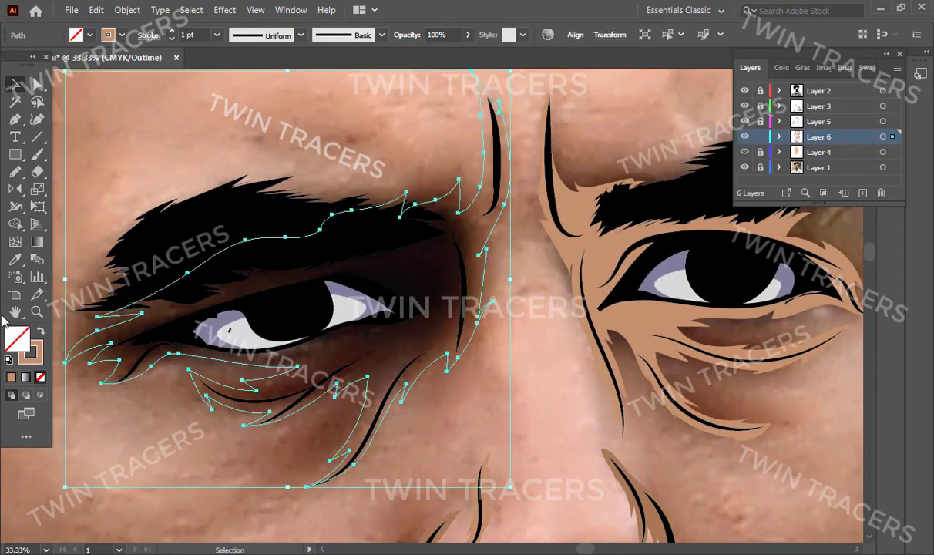
Trace a shading shape around the left eye and brow and fill it skin-brown.
key("ctrl+shift+a")
key("n")
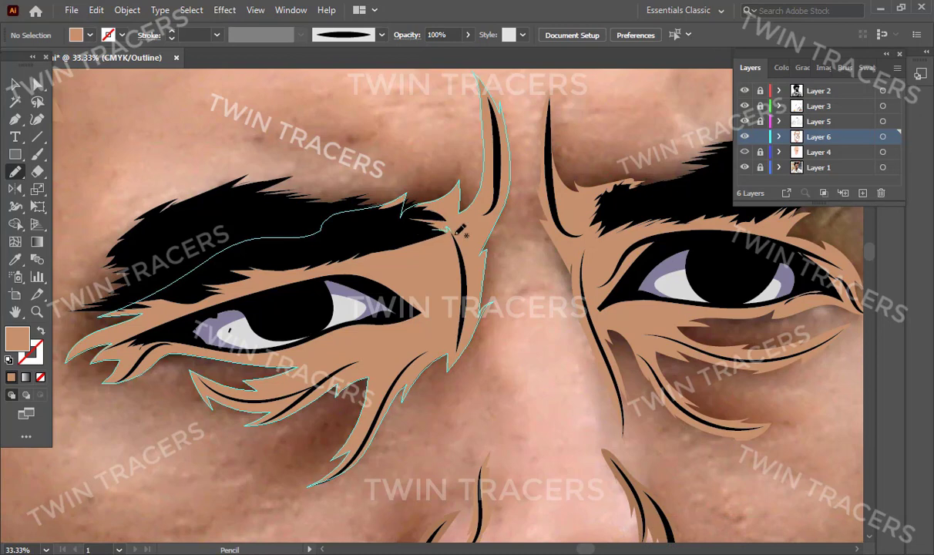
left_click_drag(314, 316, 451, 313)
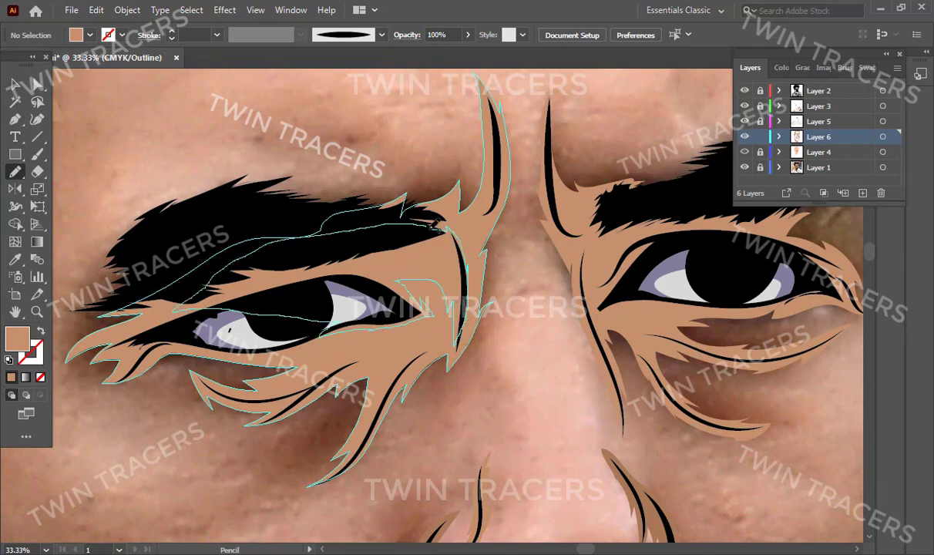
key("i")
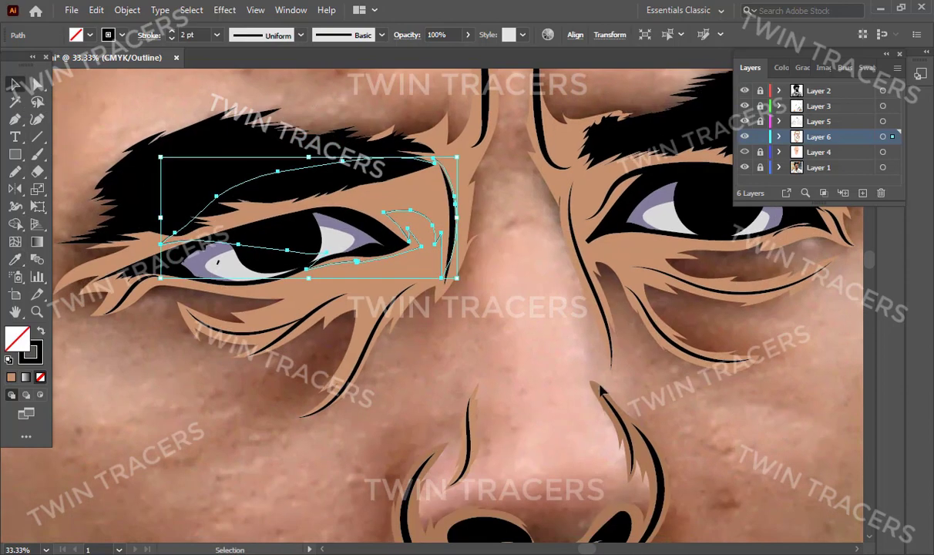
left_click(480, 350)
key("ctrl+shift+a")
key("n")
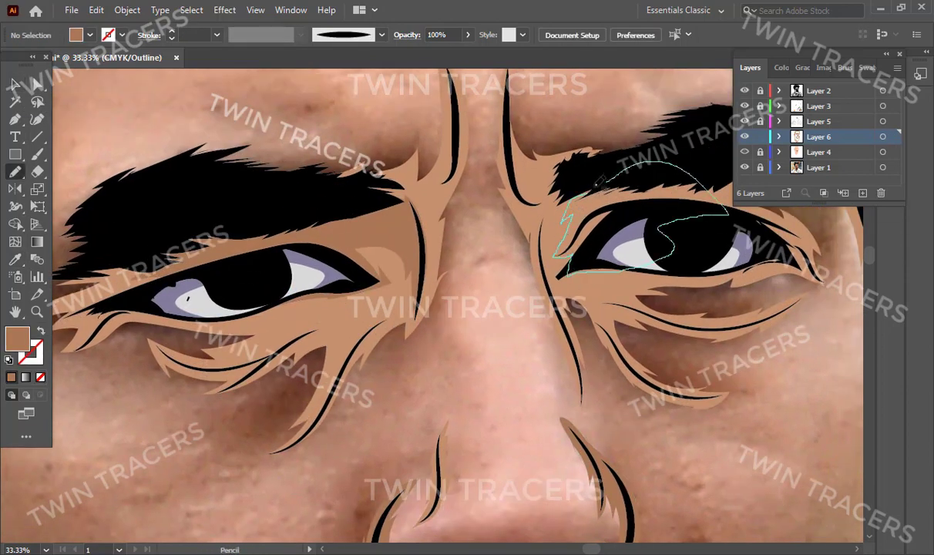
left_click_drag(598, 181, 602, 179)
key("ctrl+z")
Select both eye shading paths and sample the darker tan skin shade onto them.
key("z")
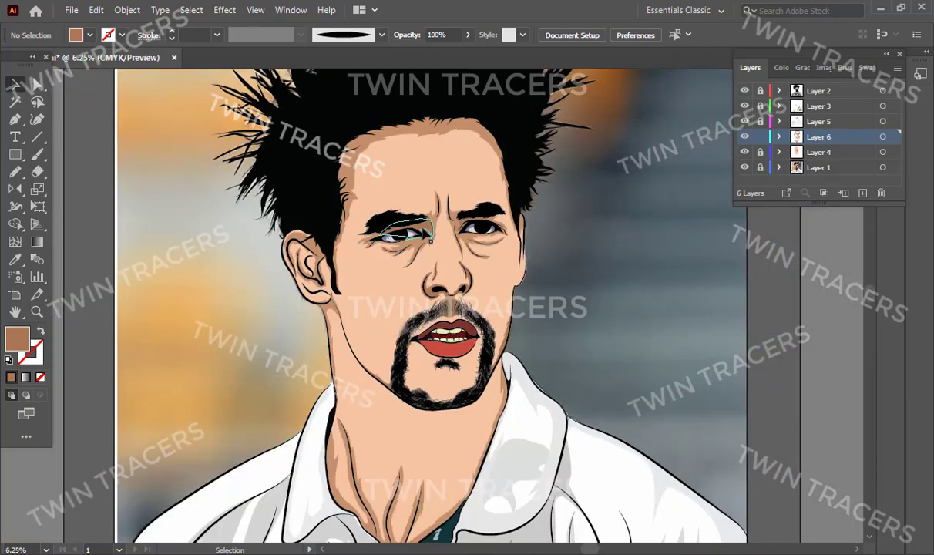
left_click(482, 227, "shift")
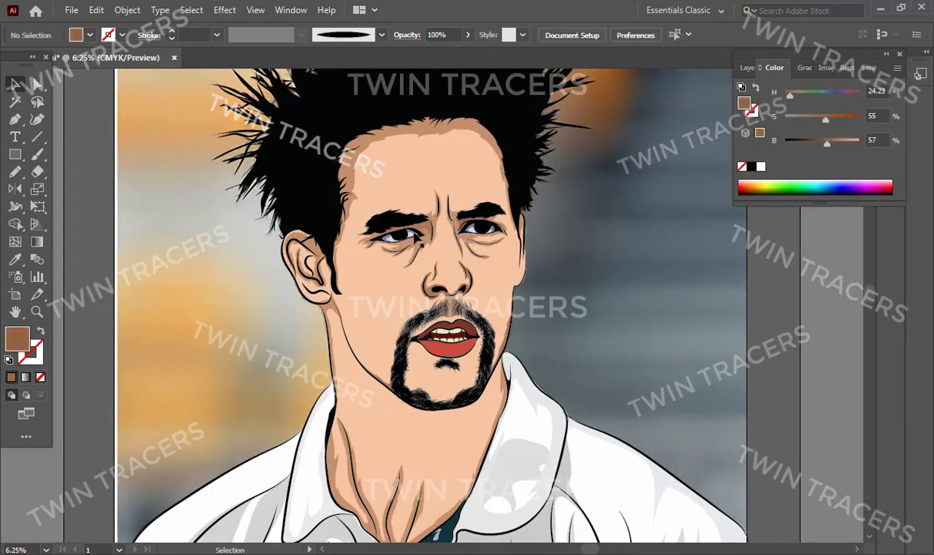
left_click(415, 237)
key("i")
left_click(451, 210)
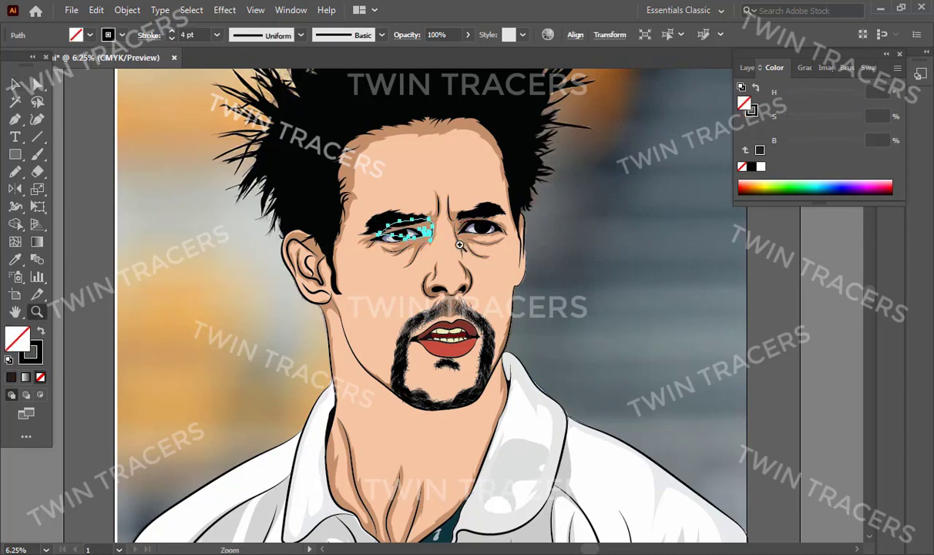
scroll(462, 204, "up", 4)
key("v")
left_click(153, 141)
Open the Layers panel and switch to outline view over the photo.
scroll(309, 232, "down", 4)
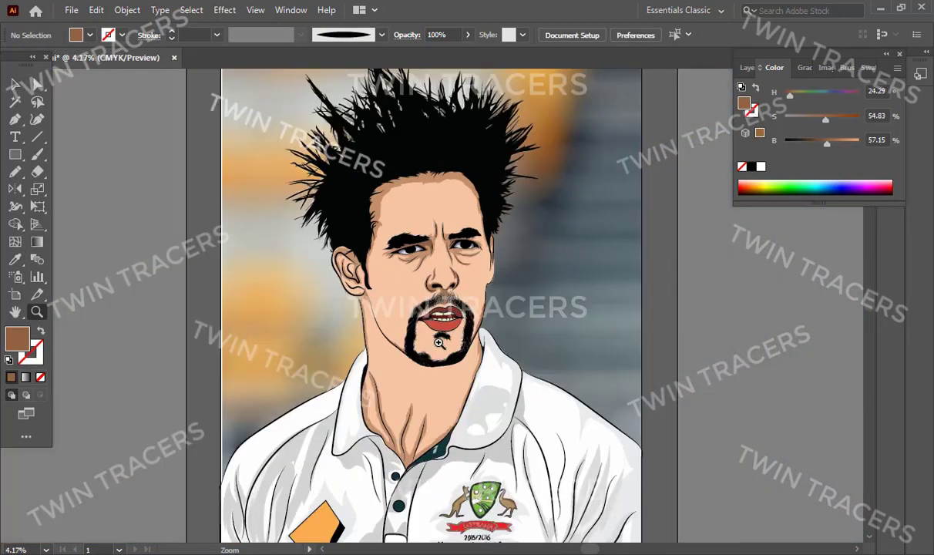
scroll(439, 271, "up", 4)
scroll(434, 313, "down", 3)
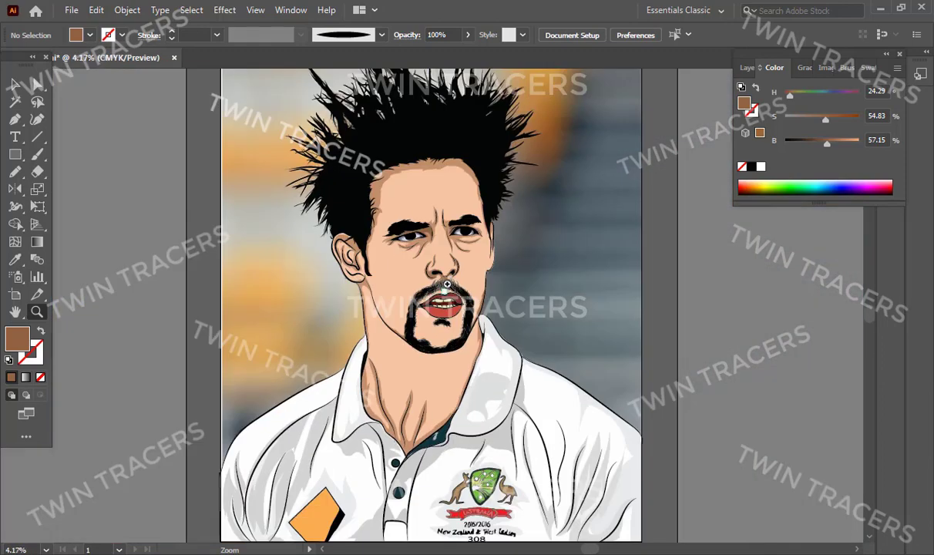
scroll(439, 234, "up", 2)
key("F7")
key("ctrl+y")
scroll(439, 233, "up", 2)
Trace the bare skin inside the goatee, fill it with skin colour and lighten it.
scroll(442, 328, "up", 2)
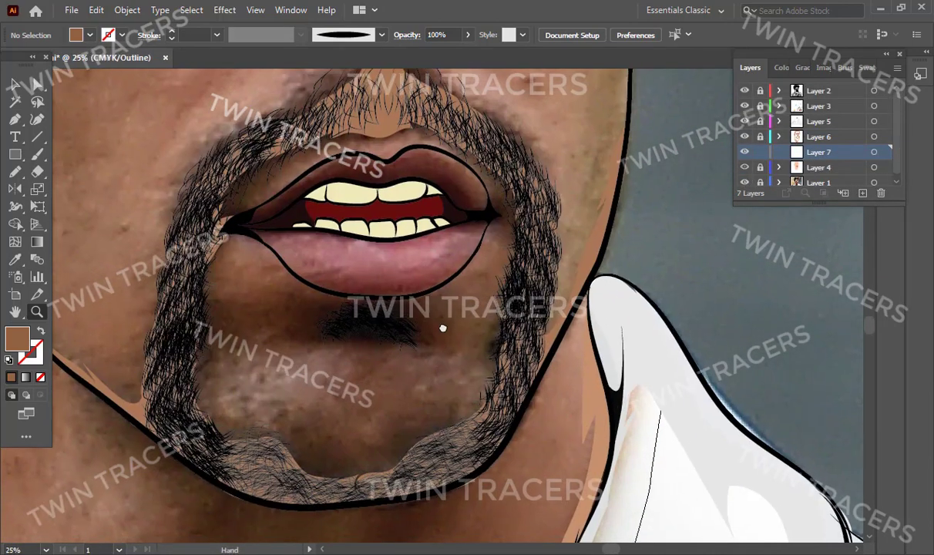
key("n")
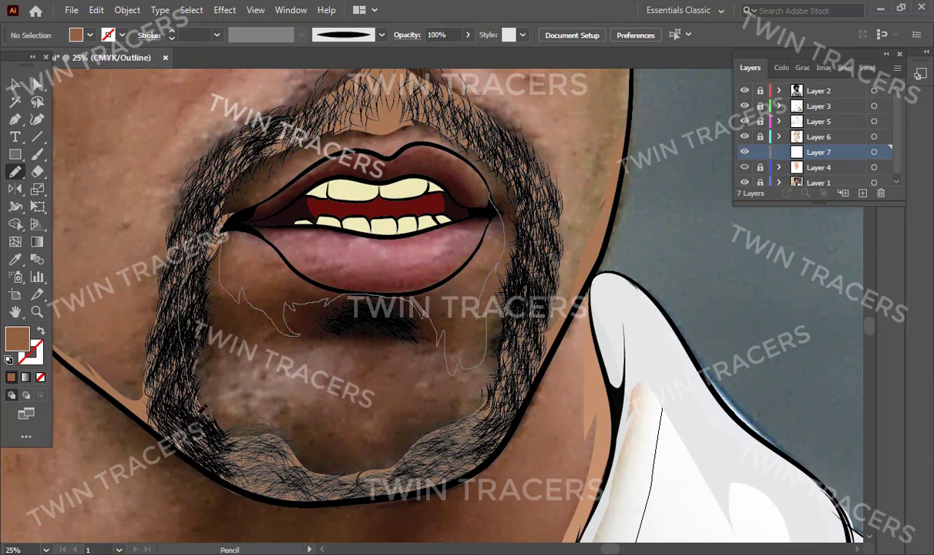
key("ctrl+a")
key("i")
scroll(484, 127, "up", 4)
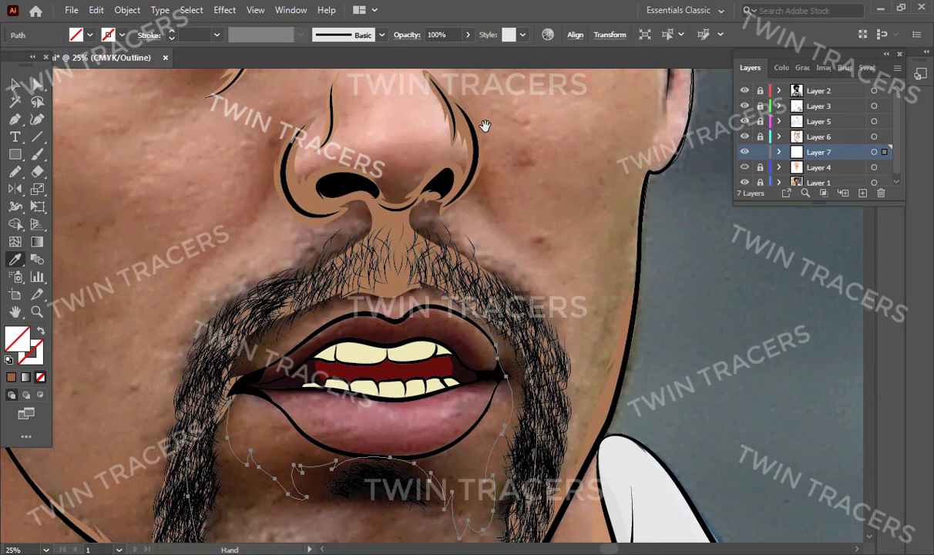
left_click(582, 151)
key("ctrl+y")
key("F6")
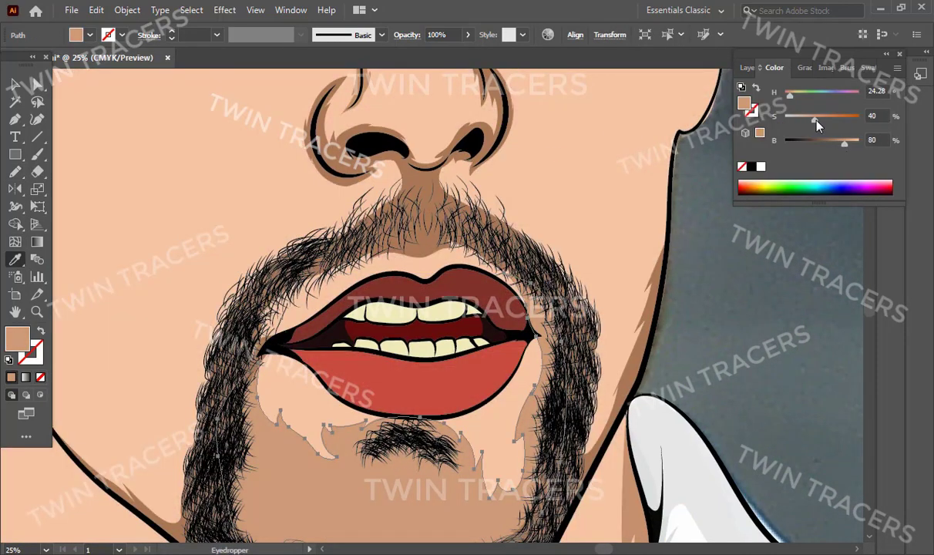
left_click_drag(826, 116, 815, 115)
Zoom out to check the face, then return to outline view on the chin.
key("z")
key("ctrl+shift+a")
scroll(500, 326, "down", 1)
key("ctrl+0")
key("v")
scroll(449, 307, "up", 5)
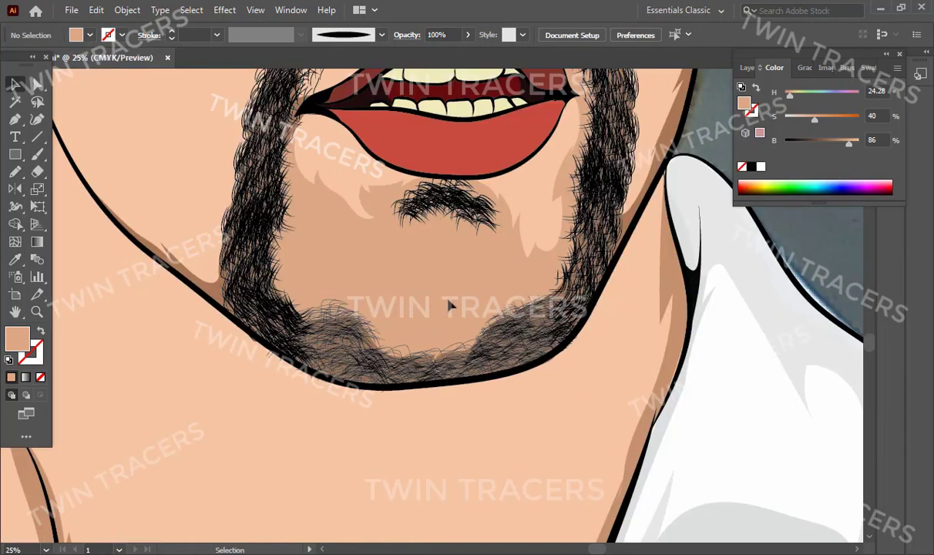
scroll(431, 296, "up", 1)
key("ctrl+y")
key("F7")
Trace a patch under the lower lip and fill it with tan skin colour.
key("n")
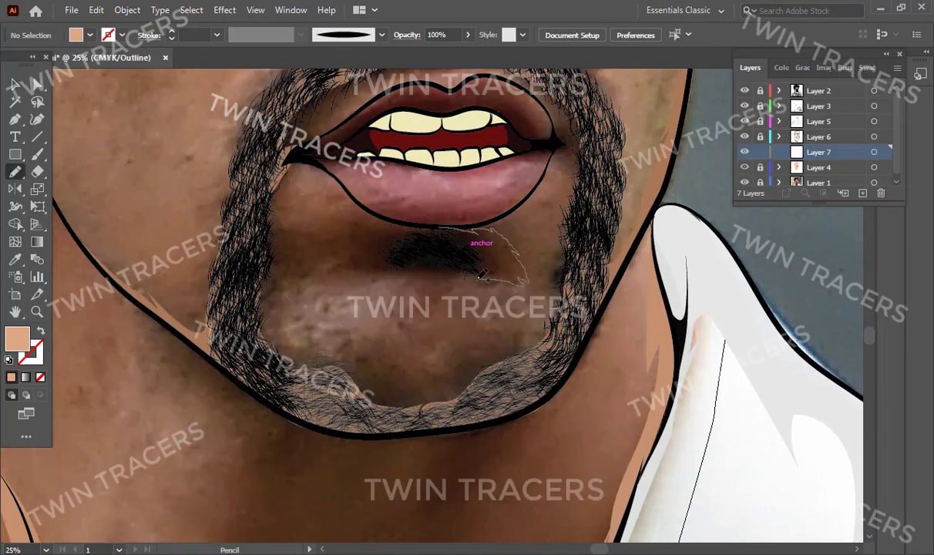
left_click(441, 221, "ctrl")
key("ctrl+y")
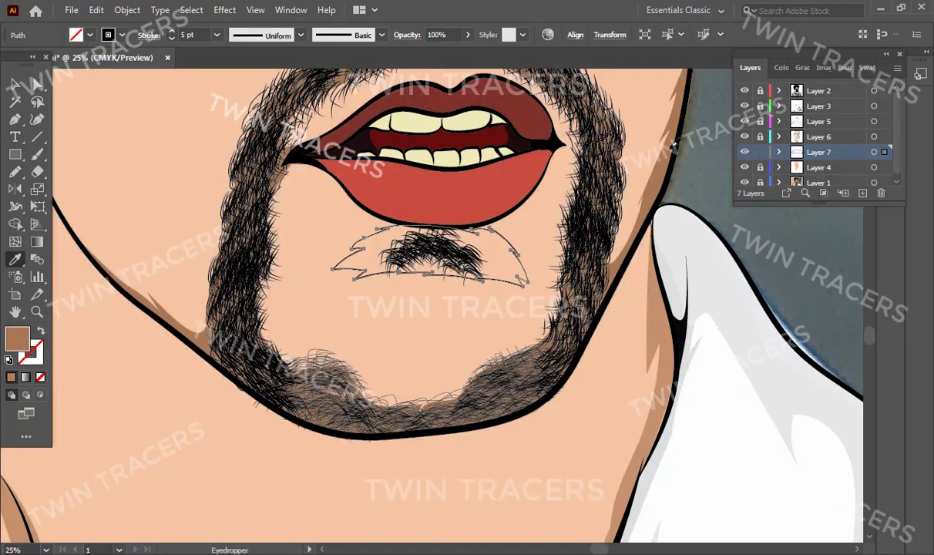
scroll(441, 309, "up", 2)
key("F6")
key("i")
left_click(818, 120)
key("ctrl+shift+a")
Warp the tan patch's right end into jagged strands.
scroll(150, 148, "down", 1)
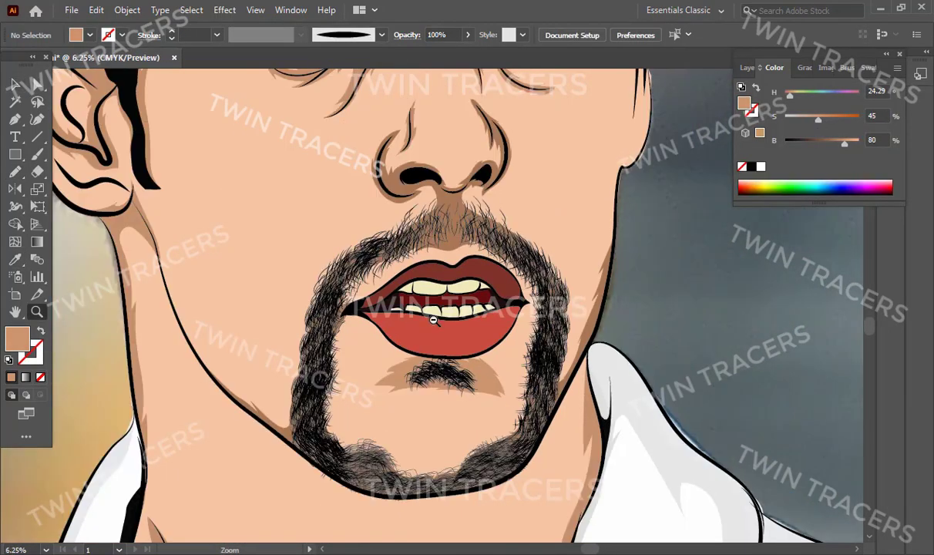
scroll(151, 148, "down", 1)
scroll(469, 285, "up", 3)
key("shift+r")
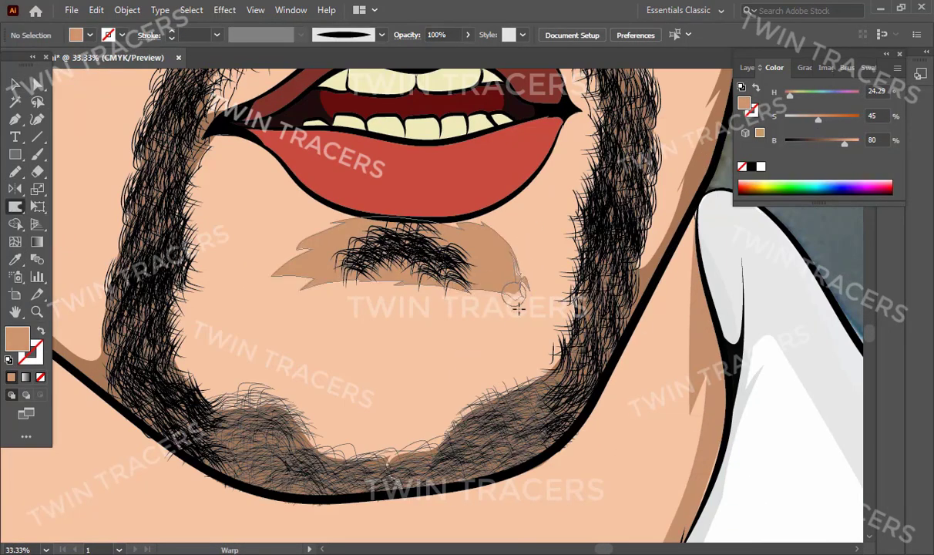
left_click_drag(518, 293, 521, 252)
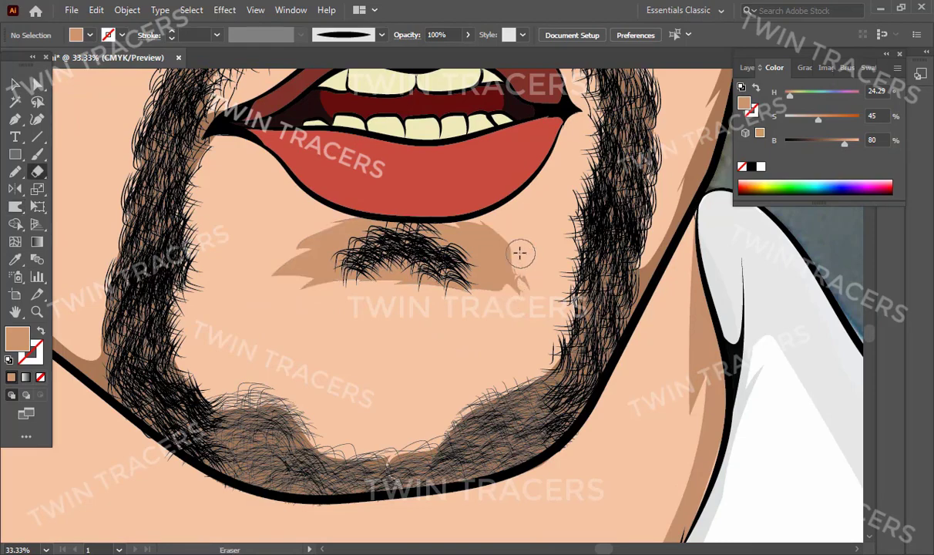
key("v")
scroll(469, 308, "down", 3)
Toggle the reference layer in the Layers panel and switch to outline view.
scroll(447, 327, "up", 3)
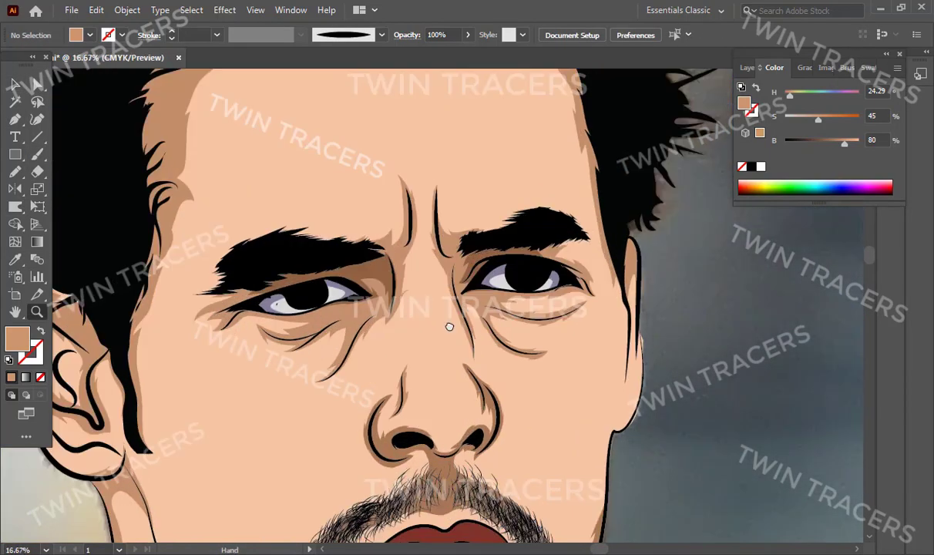
key("F7")
left_click(745, 153)
key("ctrl+y")
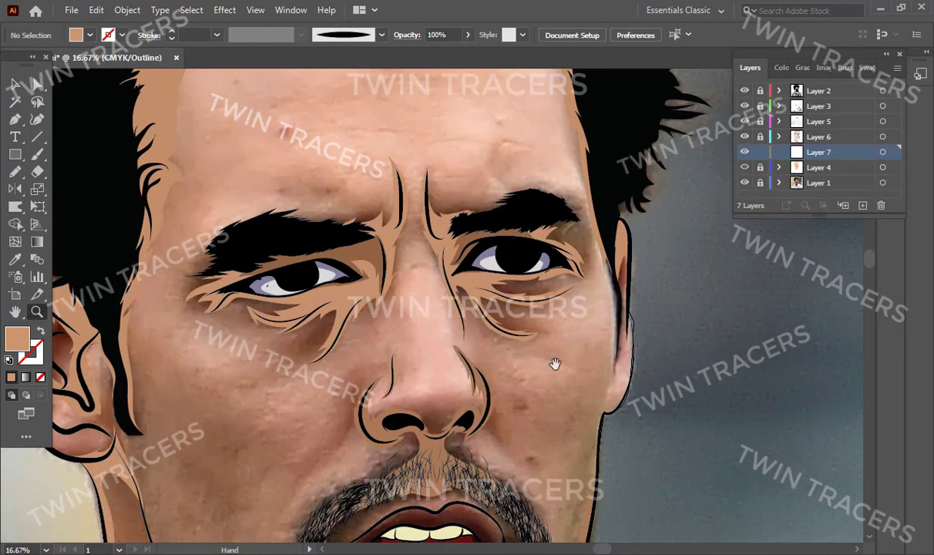
scroll(606, 316, "down", 2)
Trace the highlight shape down the nose and right cheek toward the jaw.
left_click_drag(525, 346, 541, 230)
scroll(540, 230, "up", 2)
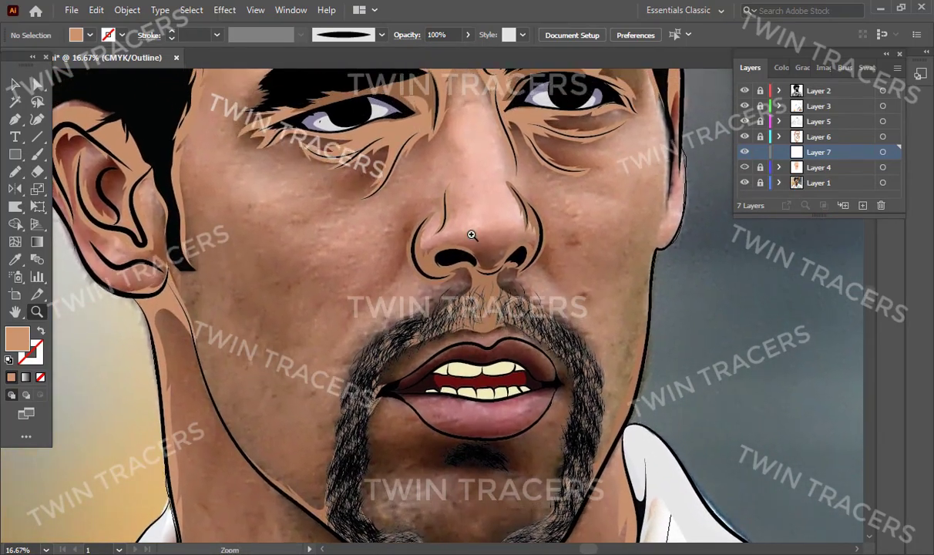
scroll(471, 233, "up", 3)
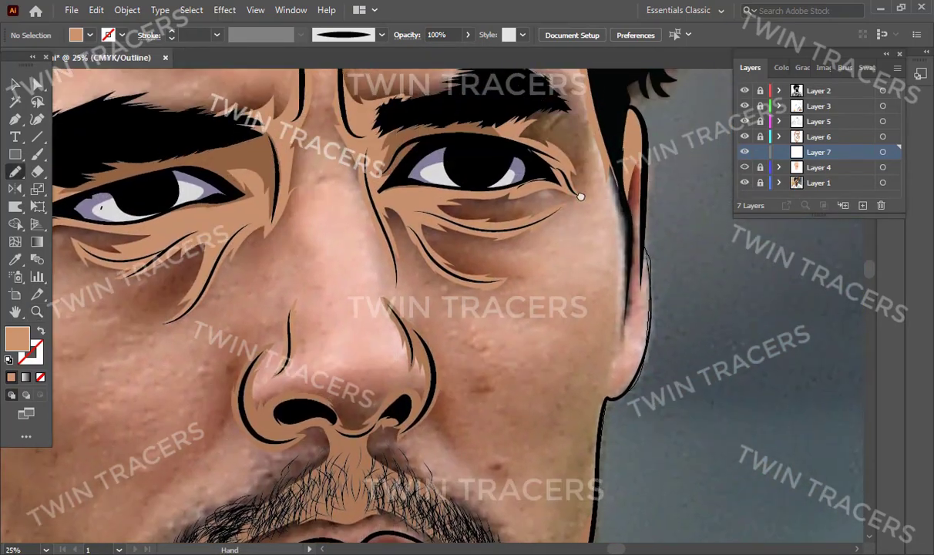
left_click_drag(580, 197, 550, 247)
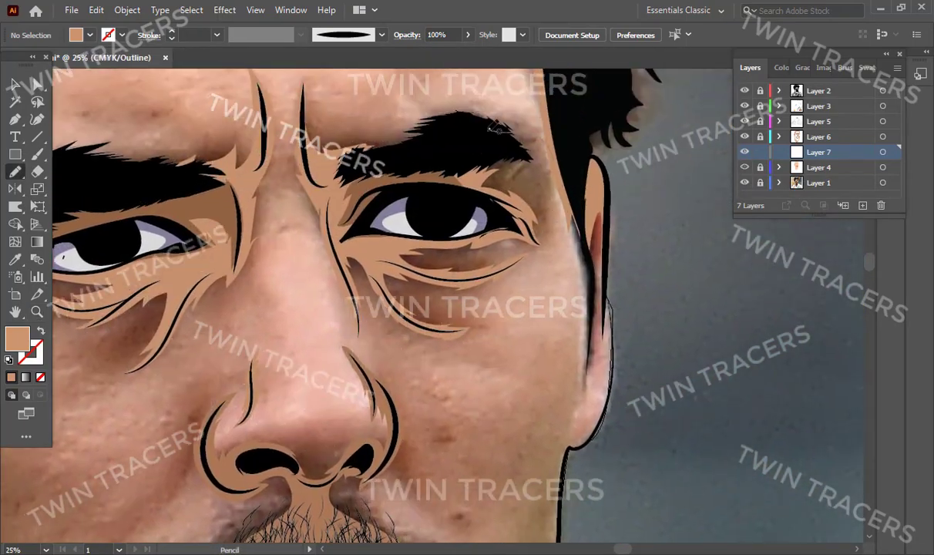
left_click_drag(582, 275, 574, 302)
scroll(573, 302, "down", 2)
scroll(574, 138, "down", 3)
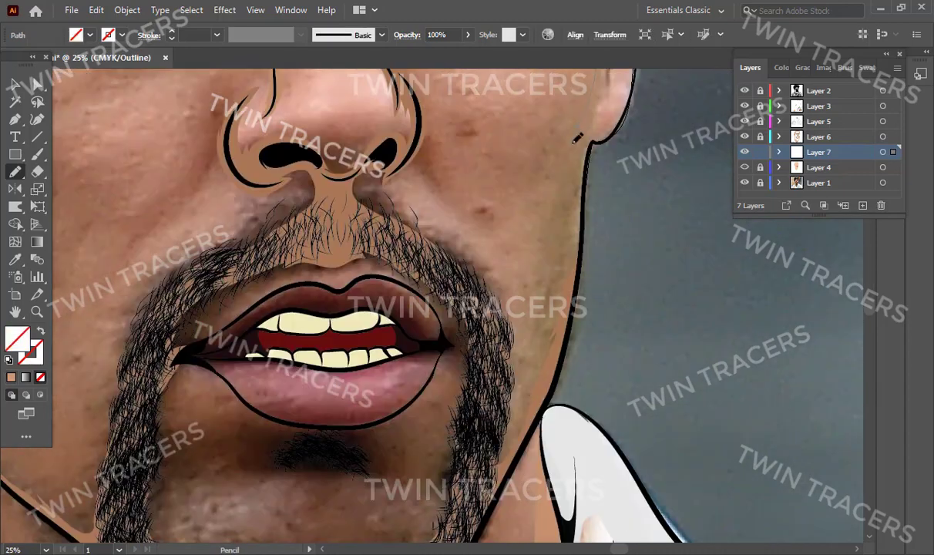
scroll(392, 163, "up", 1)
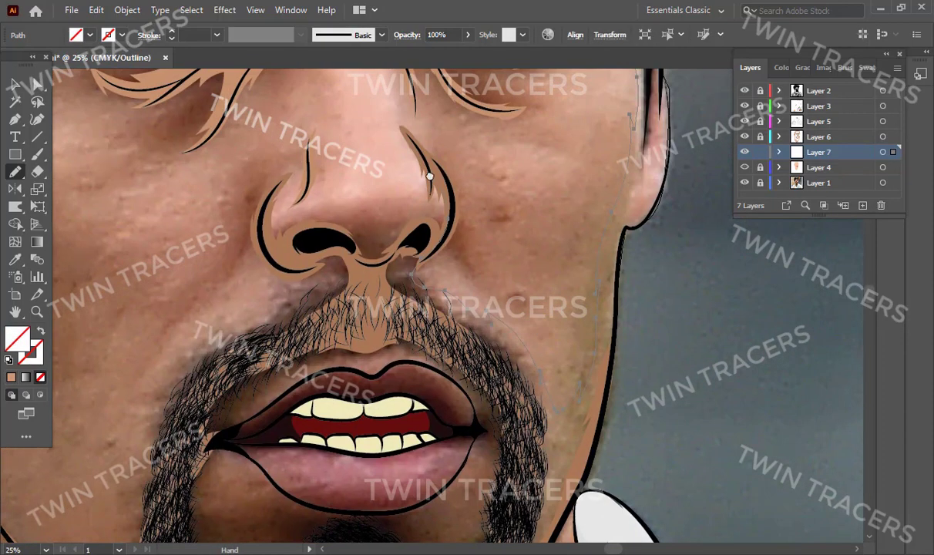
scroll(432, 200, "up", 3)
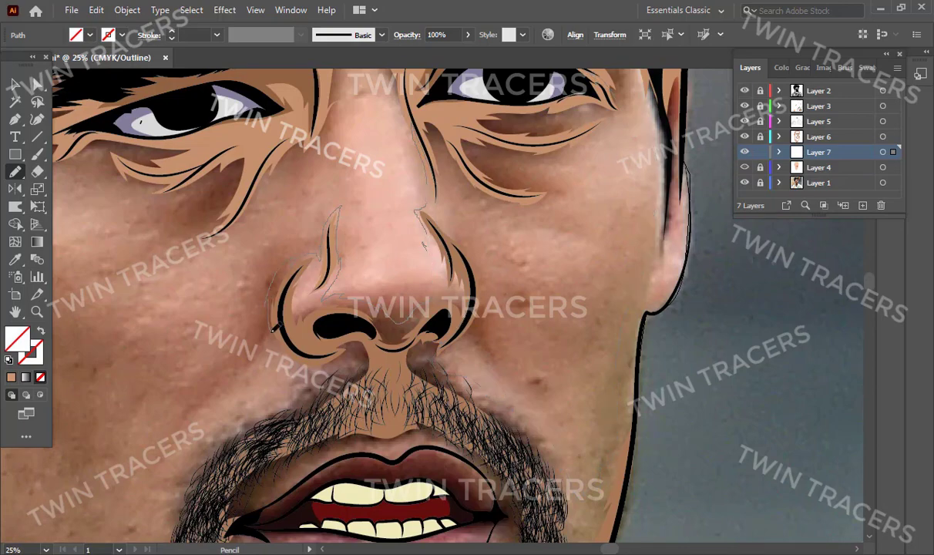
scroll(363, 239, "down", 3)
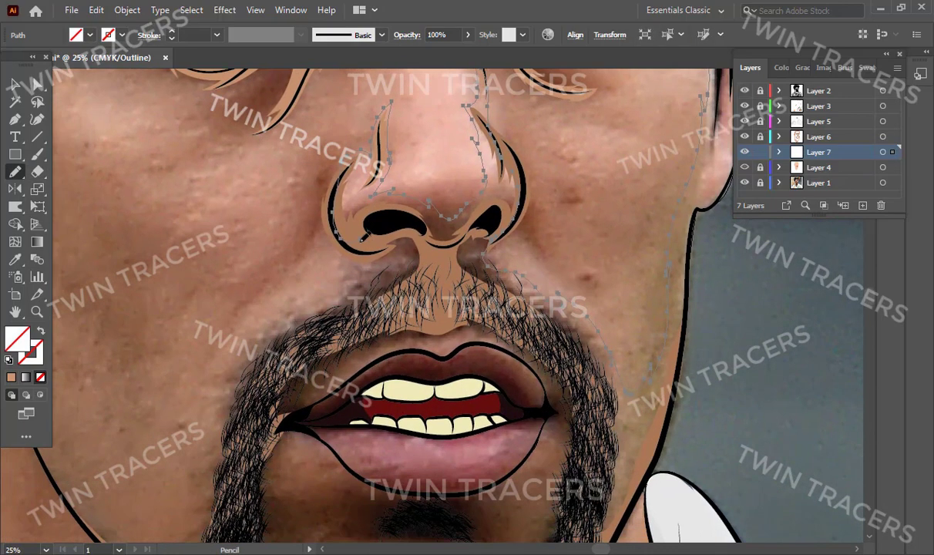
scroll(363, 238, "down", 2)
scroll(624, 266, "up", 3)
Return to preview and fill the highlight with skin colour H 24.28, S 42%, B 82%.
key("p")
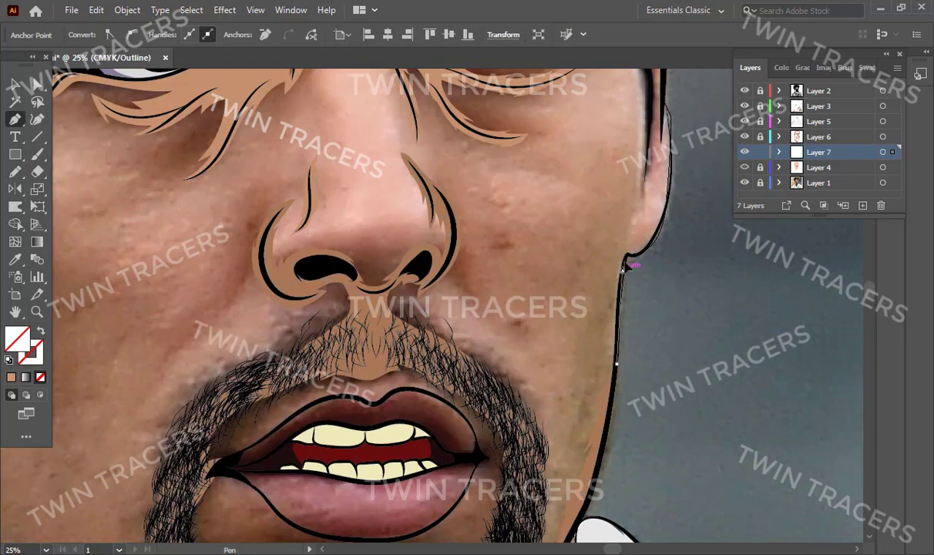
scroll(624, 266, "up", 3)
key("n")
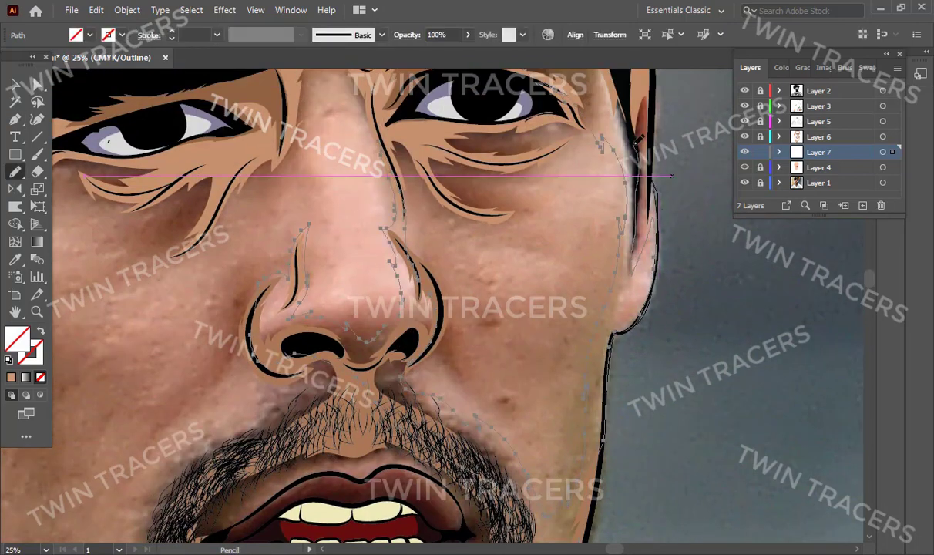
key("ctrl+minus")
key("ctrl+y")
key("ctrl+minus")
key("i")
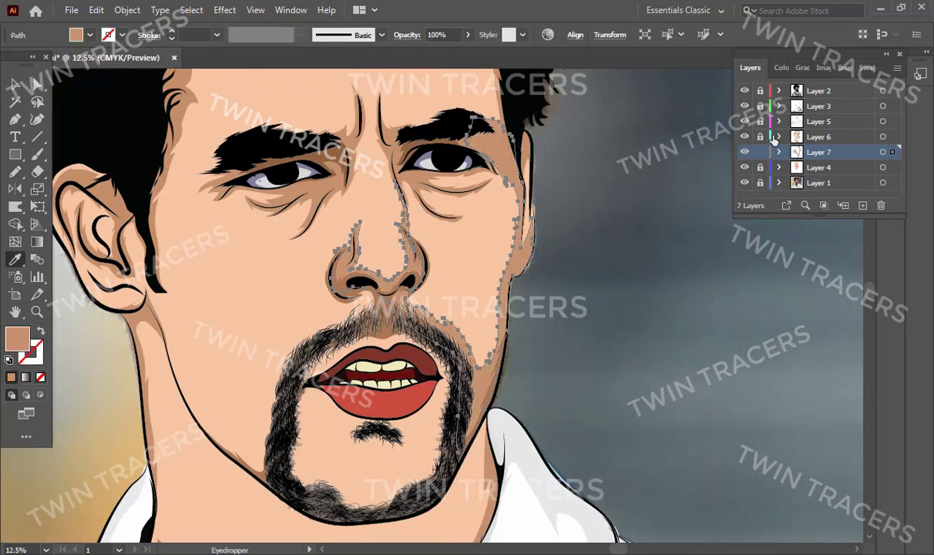
left_click(782, 67)
key("v")
left_click(606, 281)
In Outline view, Pencil-trace a shadow shape along the left cheek, jaw and neck.
key("z")
left_click_drag(455, 286, 407, 353)
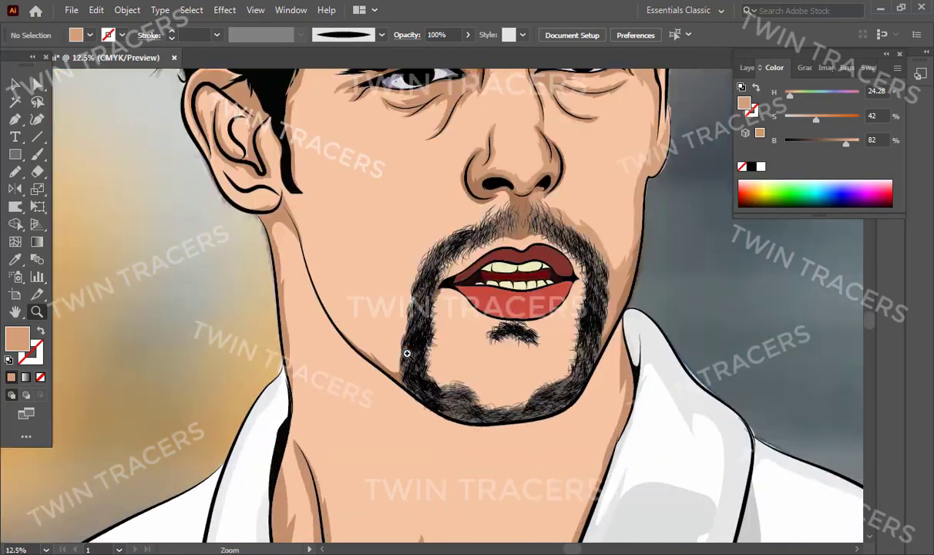
key("F7")
key("ctrl+y")
key("ctrl+plus")
scroll(346, 244, "up", 3)
key("n")
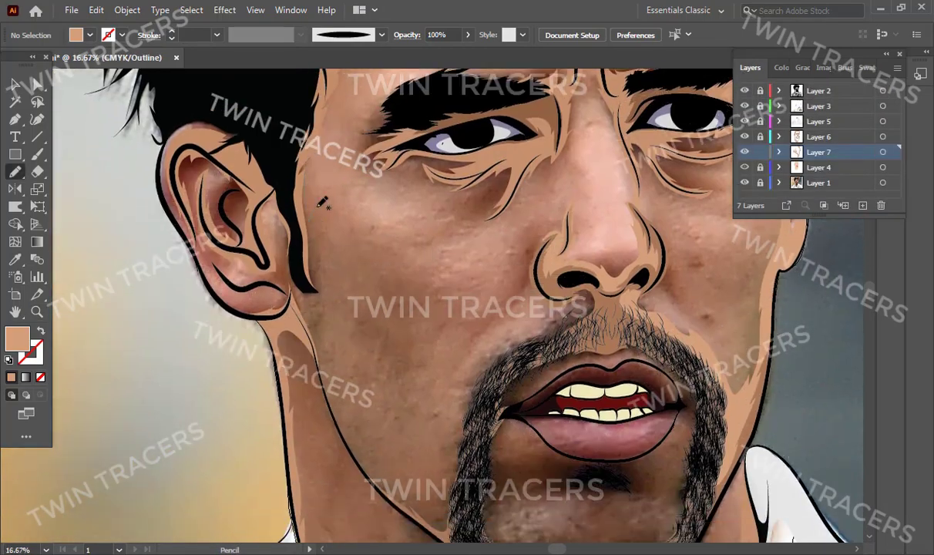
scroll(438, 472, "down", 5)
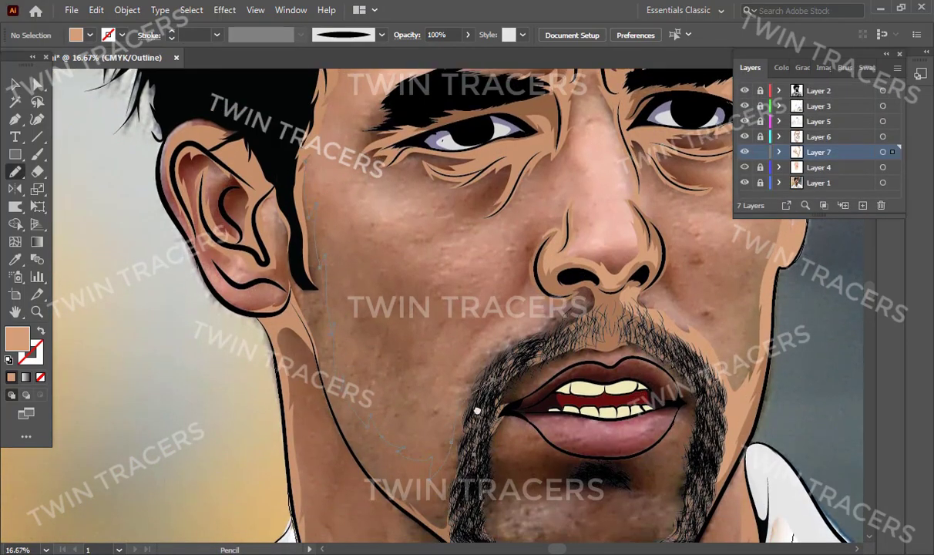
left_click_drag(469, 231, 494, 343)
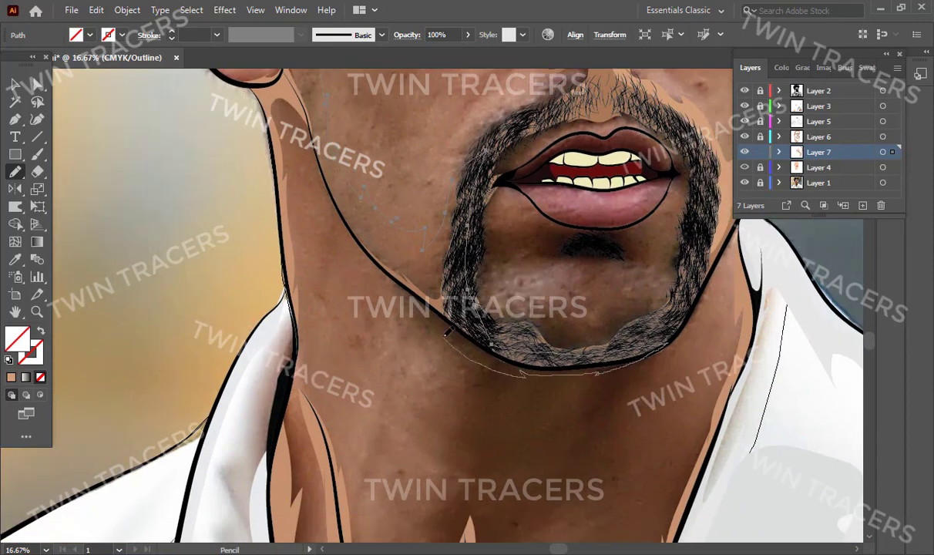
scroll(301, 295, "up", 5)
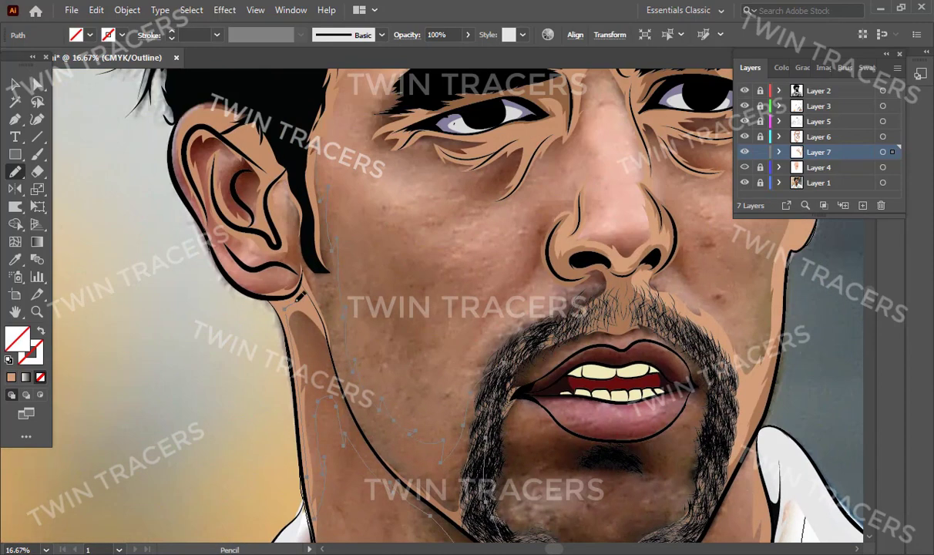
scroll(295, 247, "up", 3)
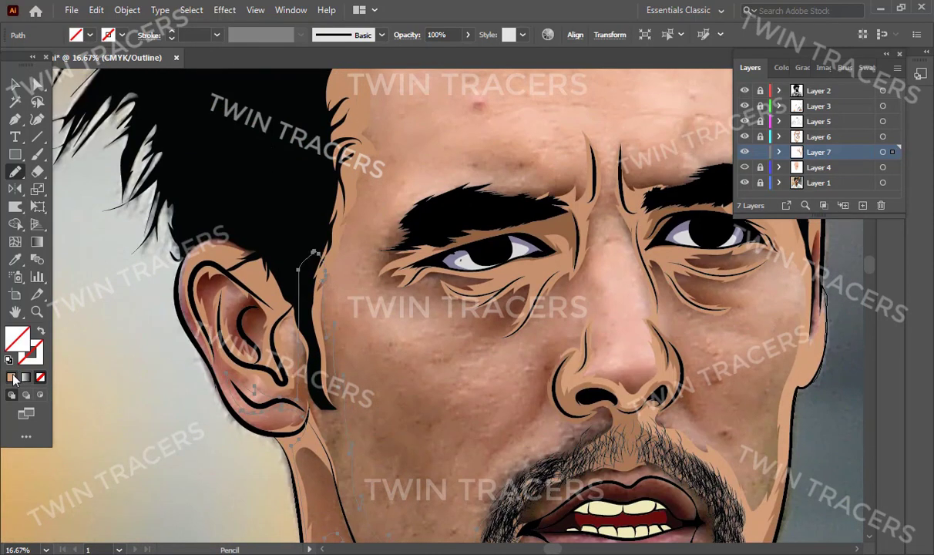
Fill the cheek shadow shape darker tan (H 24.26, S 49%, B 70%).
key("ctrl+shift+a")
key("ctrl+y")
key("ctrl+minus")
key("ctrl+minus")
key("ctrl+minus")
key("ctrl+plus")
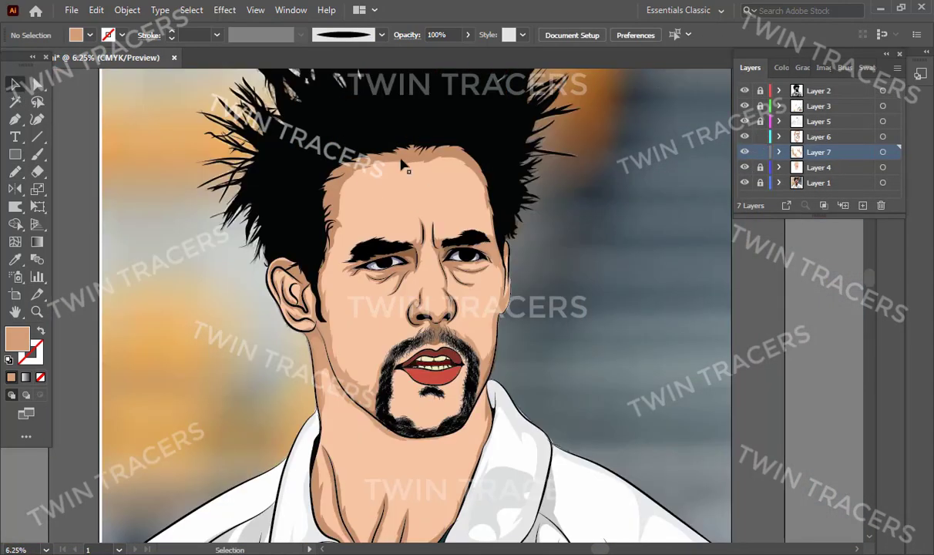
left_click(400, 161)
left_click(703, 209)
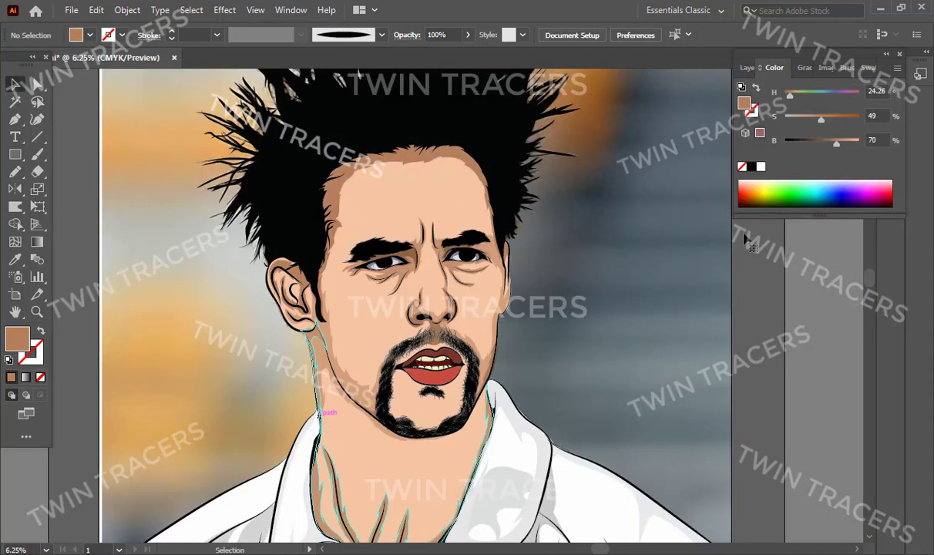
left_click(313, 431)
left_click(154, 249)
Make Layer 7 the drawing layer and zoom onto the neck in Outline view.
left_click(748, 67)
left_click(818, 152)
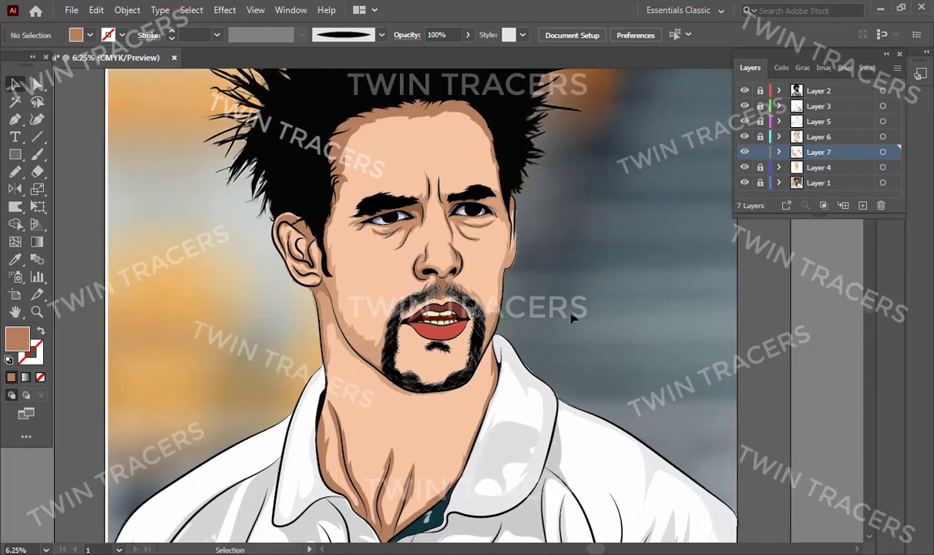
key("z")
left_click(432, 317)
key("ctrl+y")
left_click_drag(436, 284, 432, 299)
key("n")
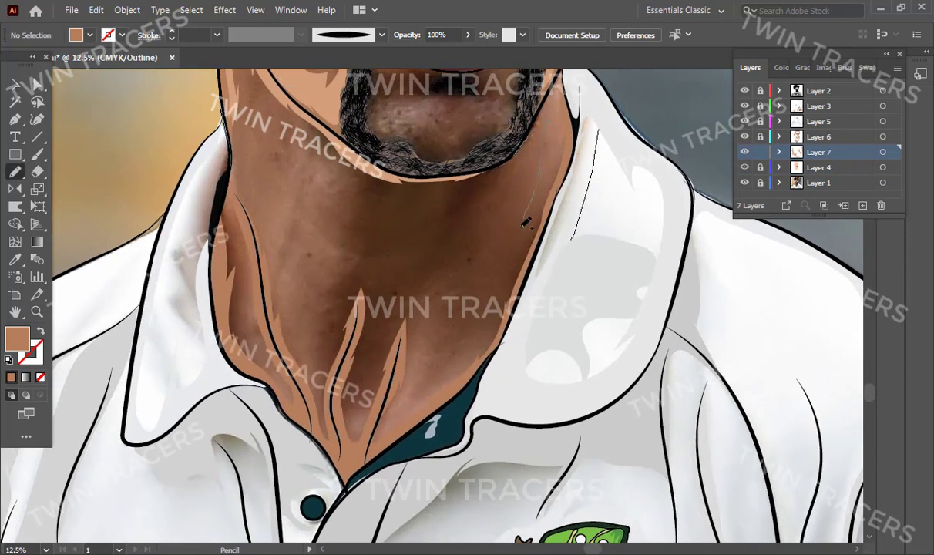
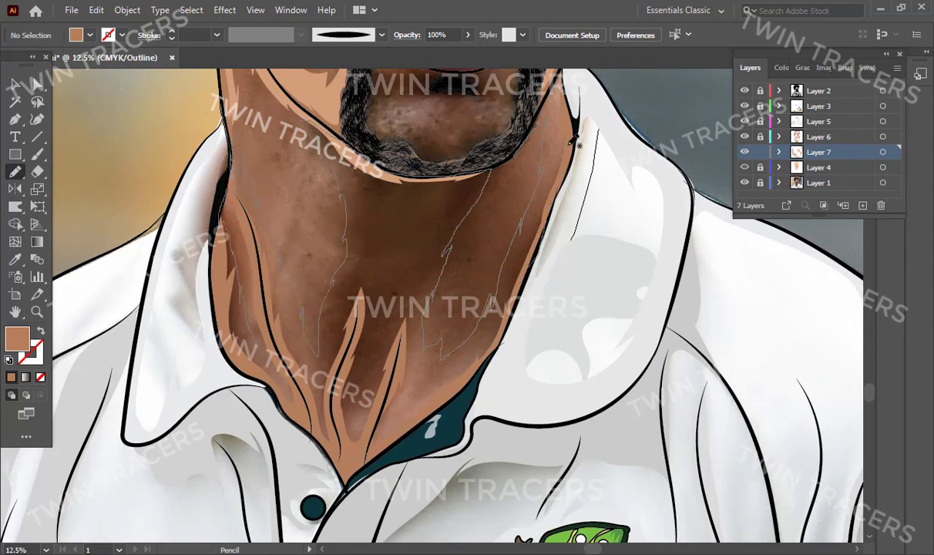
Fill the neck shapes with the sampled skin colour, then zoom in on the neck.
key("z")
key("ctrl+y")
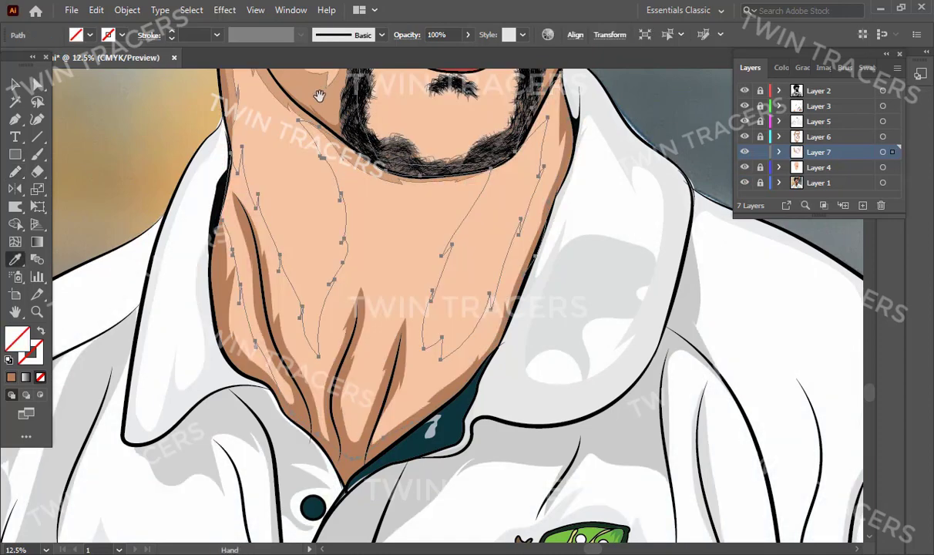
scroll(400, 341, "up", 5)
left_click(399, 342, "alt")
key("ctrl+0")
key("F6")
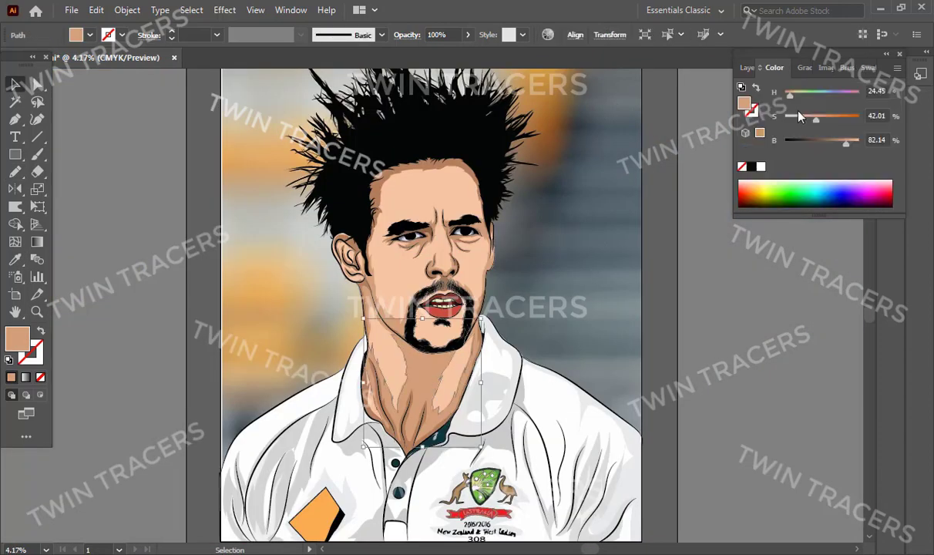
key("v")
key("z")
left_click(420, 374)
left_click(420, 374)
left_click(420, 373)
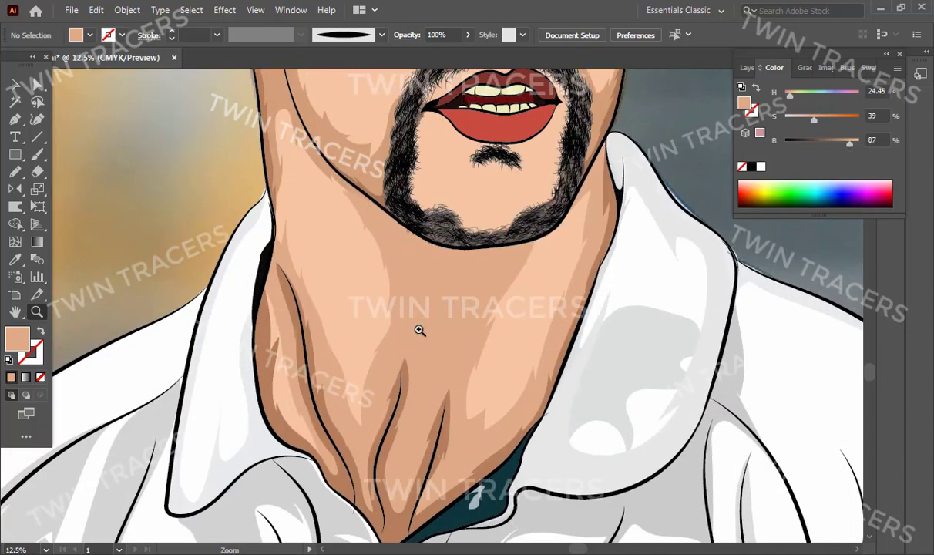
key("shift+e")
mouse_move(404, 222)
left_mouse_down()
mouse_move(339, 202)
mouse_move(486, 328)
left_mouse_up()
Pencil-draw a highlight shape down the middle of the neck.
key("n")
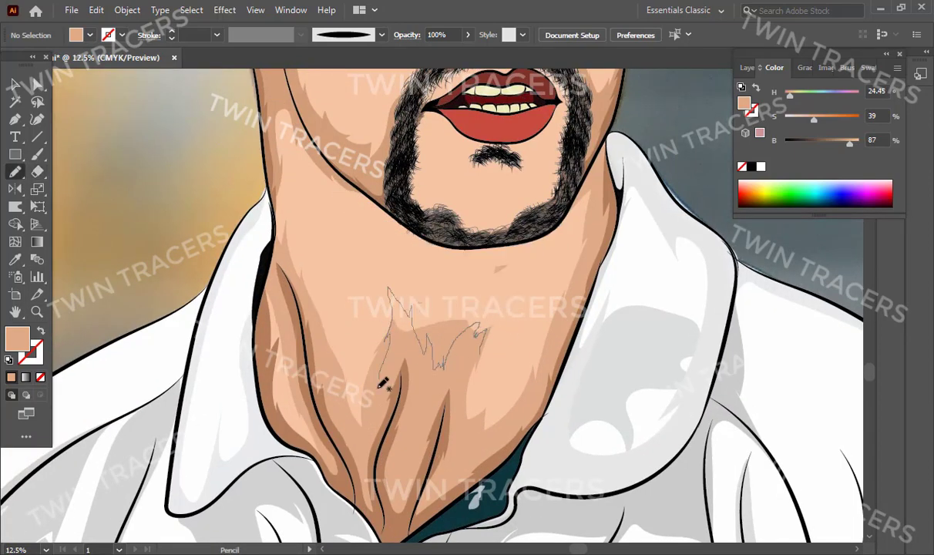
left_click_drag(383, 383, 388, 292)
key("v")
left_click(401, 316)
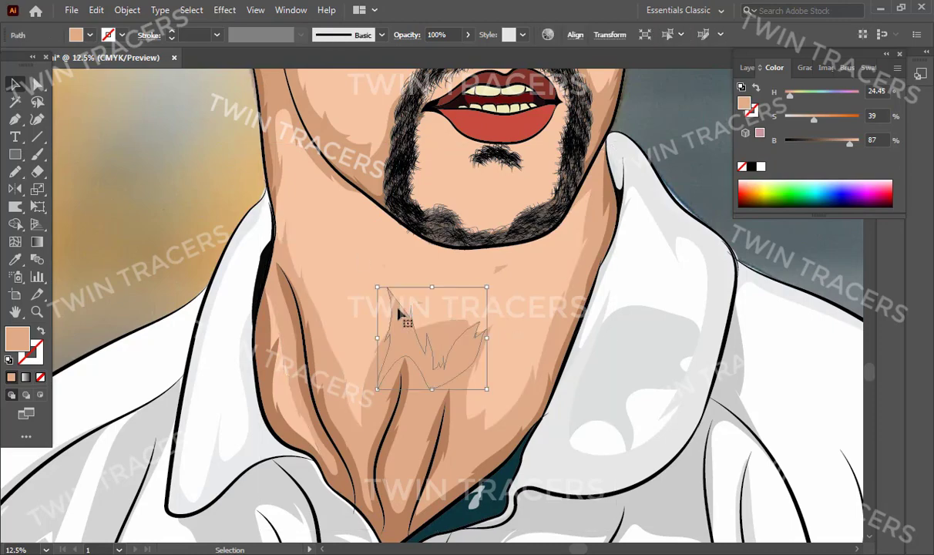
left_click(425, 341, "shift")
key("m")
key("shift+m")
key("z")
left_click(447, 337, "alt")
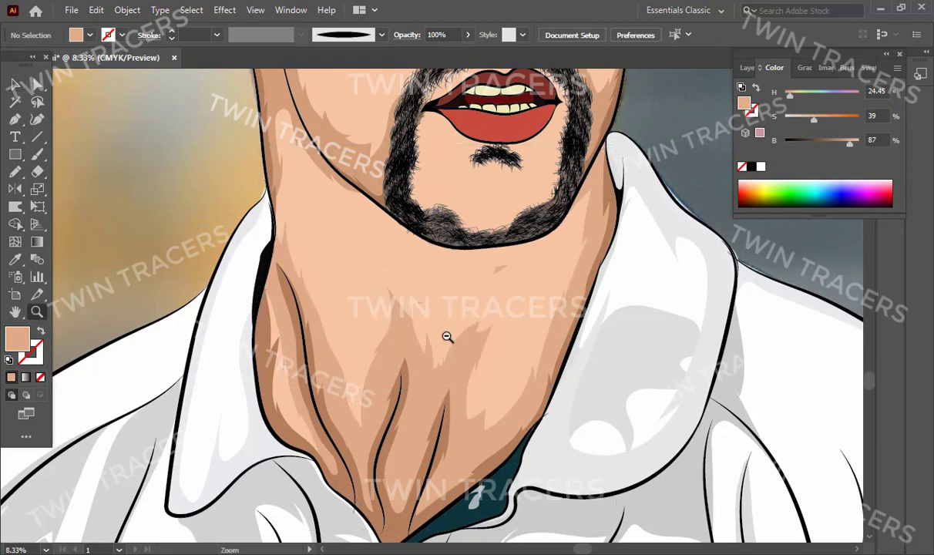
left_click_drag(447, 336, 458, 323)
Draw a skin-coloured highlight shape across the chin.
key("n")
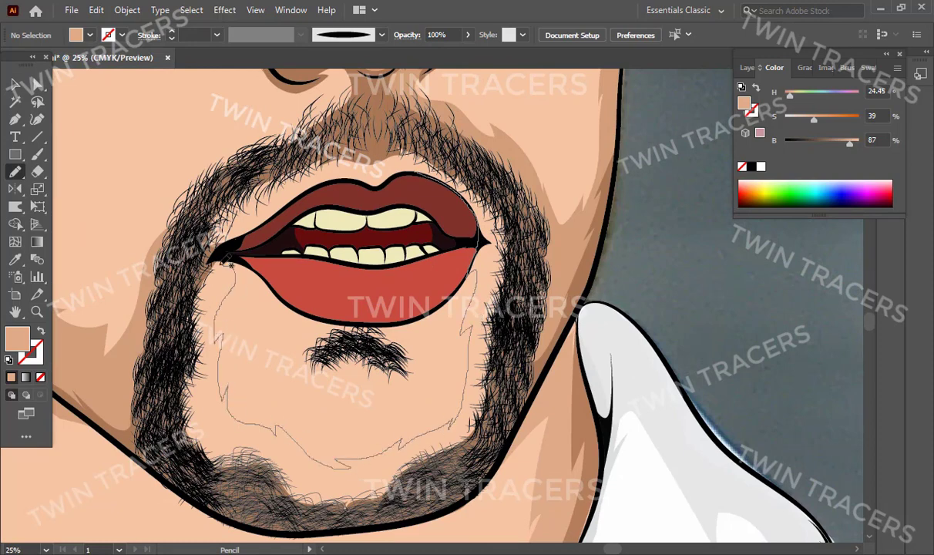
left_click_drag(471, 278, 225, 270)
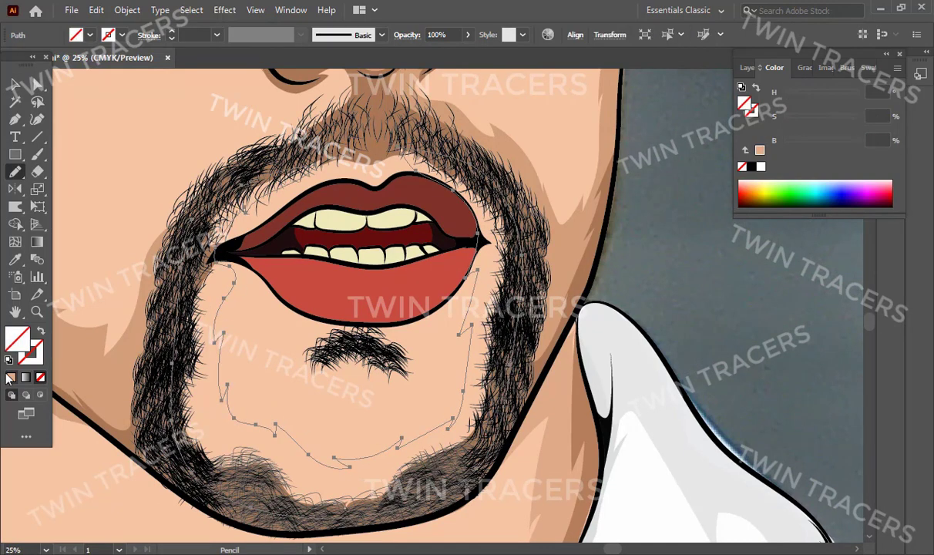
key("v")
key("ctrl+shift+a")
key("z")
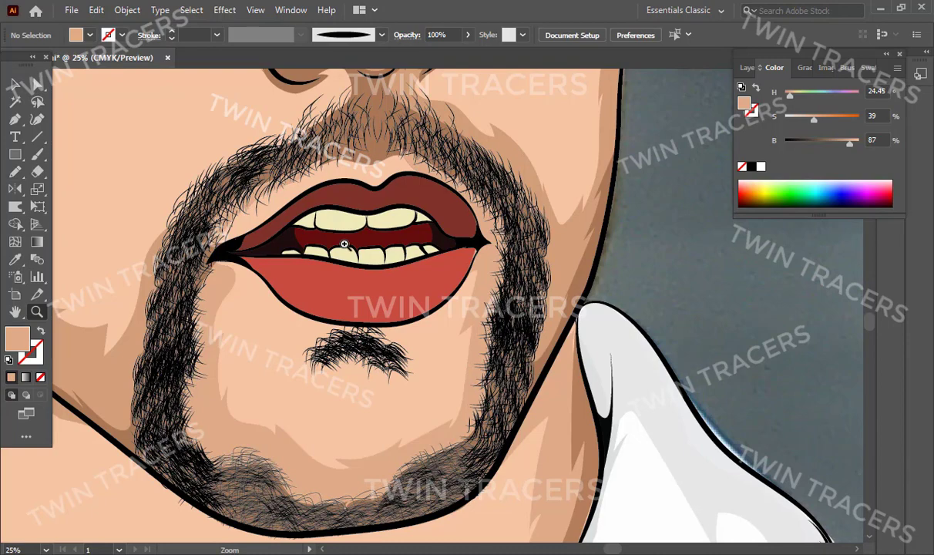
key("ctrl+0")
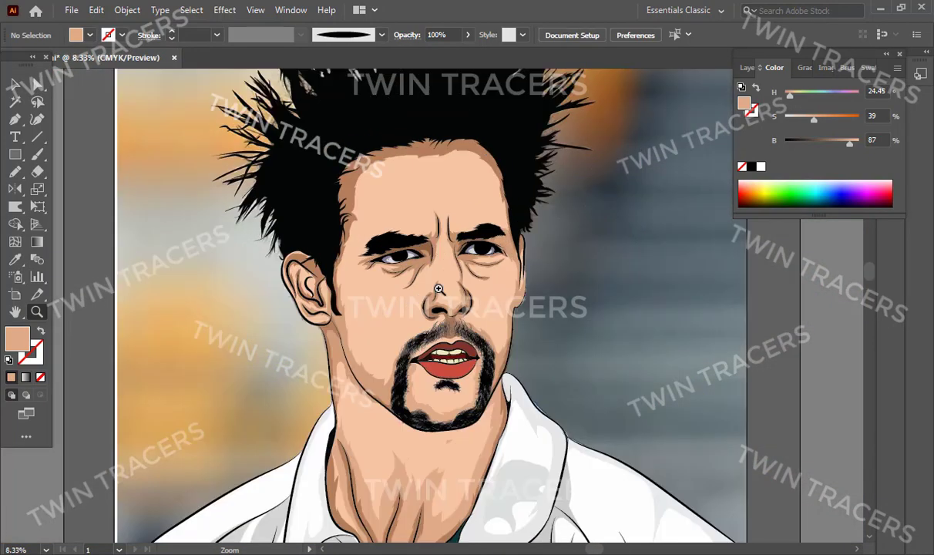
left_click(438, 282)
Trace a highlight shape down the nose bridge and fill it with sampled skin colour.
left_click(745, 68)
left_click(744, 167, "ctrl")
left_click(340, 309)
key("n")
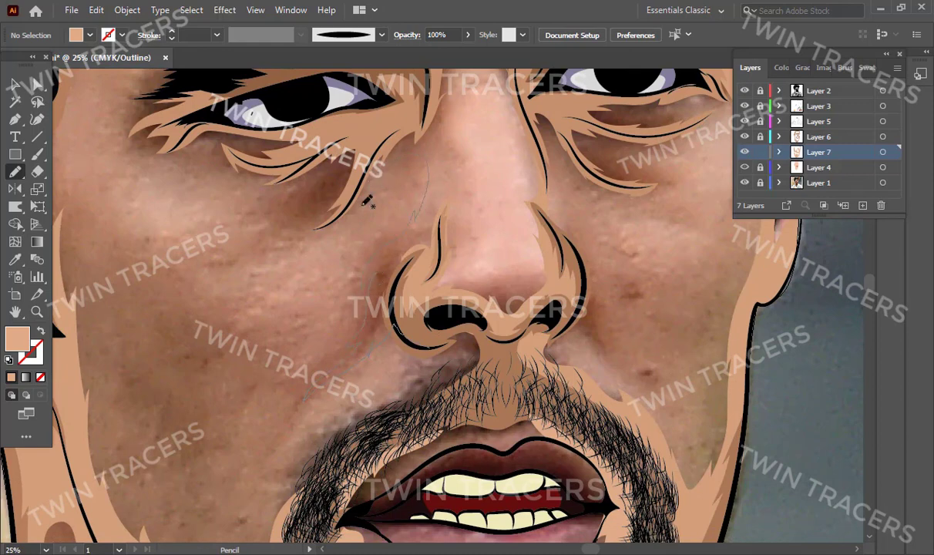
left_click_drag(233, 125, 378, 104)
scroll(343, 218, "up", 5)
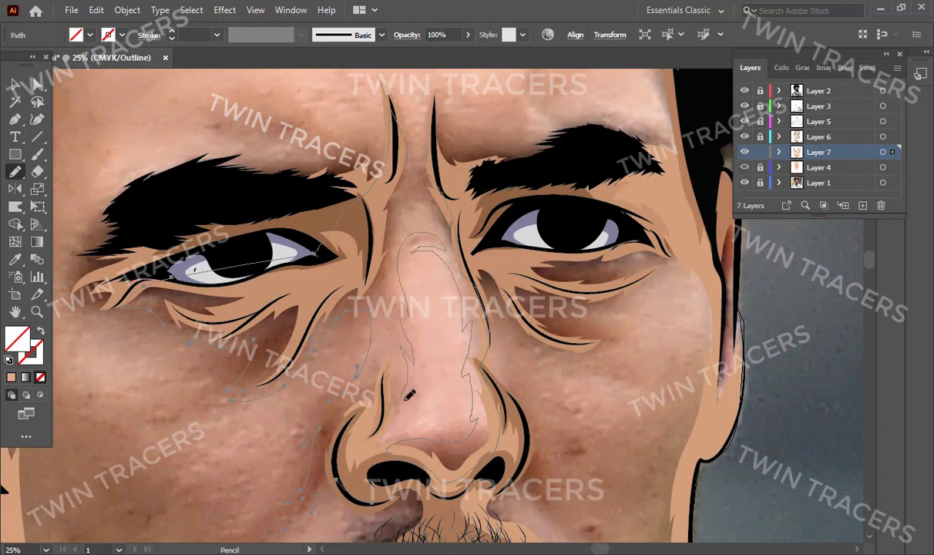
key("ctrl+y")
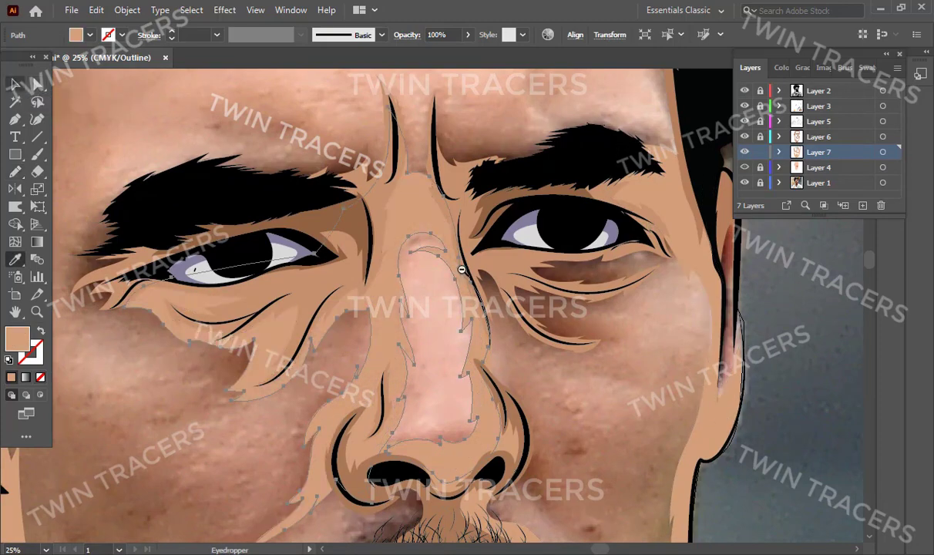
key("ctrl+shift+a")
key("z")
left_click(410, 363, "alt")
left_click(441, 308, "alt")
left_click_drag(447, 284, 419, 267)
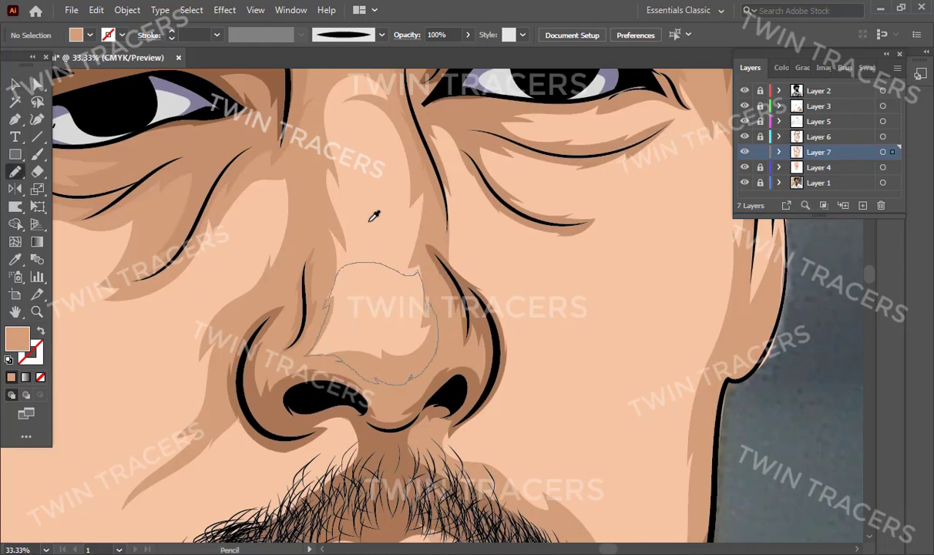
Fine-tune the nose highlight colour with the Color panel sliders and open the Layers list.
key("v")
key("ctrl+a")
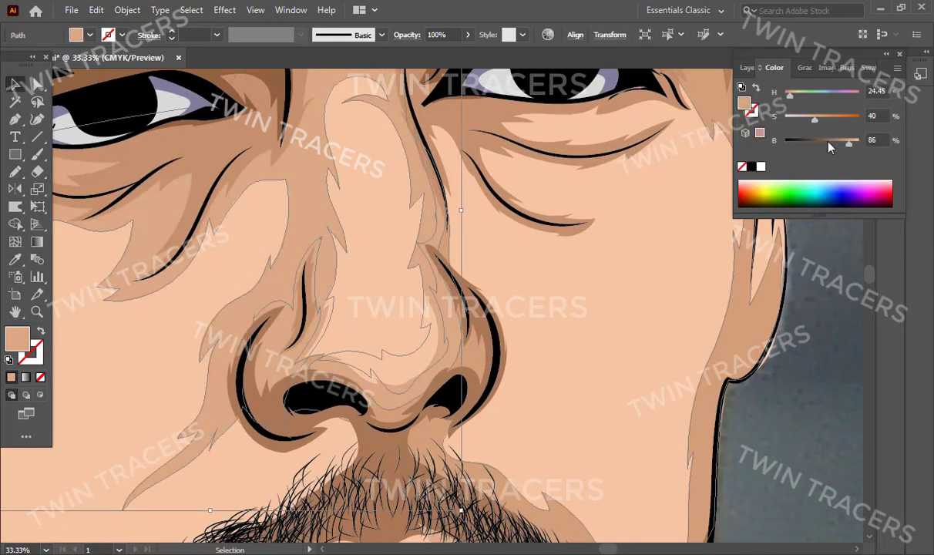
key("ctrl+shift+a")
scroll(455, 260, "down", 5)
scroll(438, 298, "up", 3)
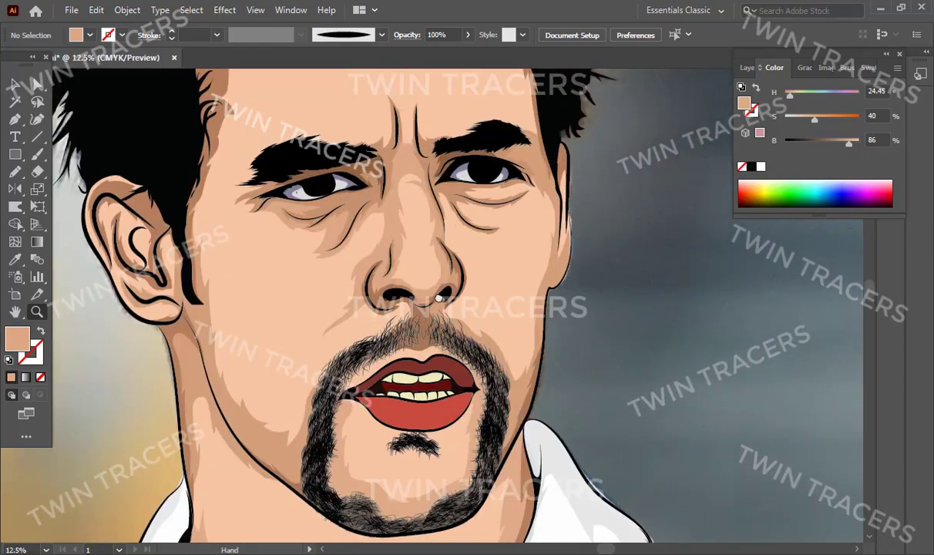
left_click(750, 67)
In Outline view, trace a highlight shape from beside the nose down onto the left cheek.
key("ctrl+y")
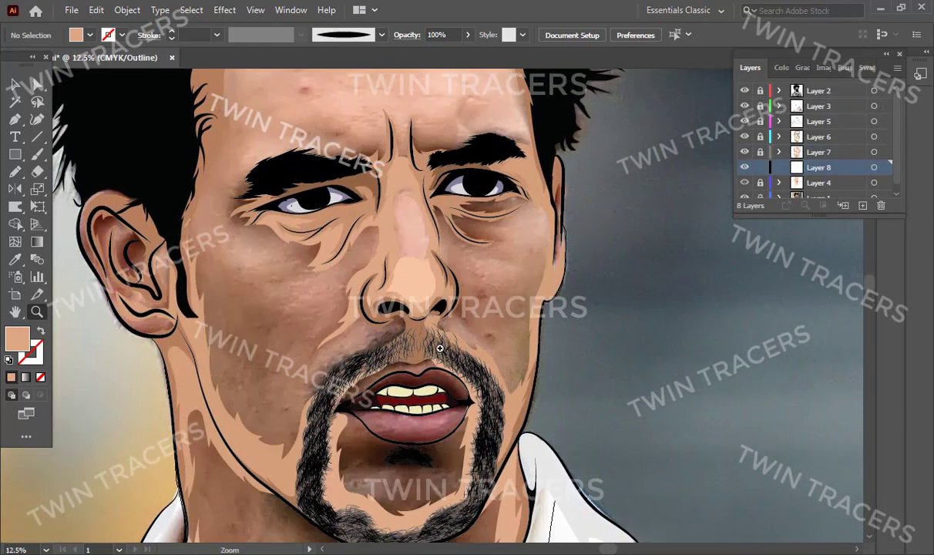
scroll(440, 349, "up", 3)
scroll(343, 301, "down", 3)
left_click(343, 301)
scroll(381, 329, "up", 5)
key("n")
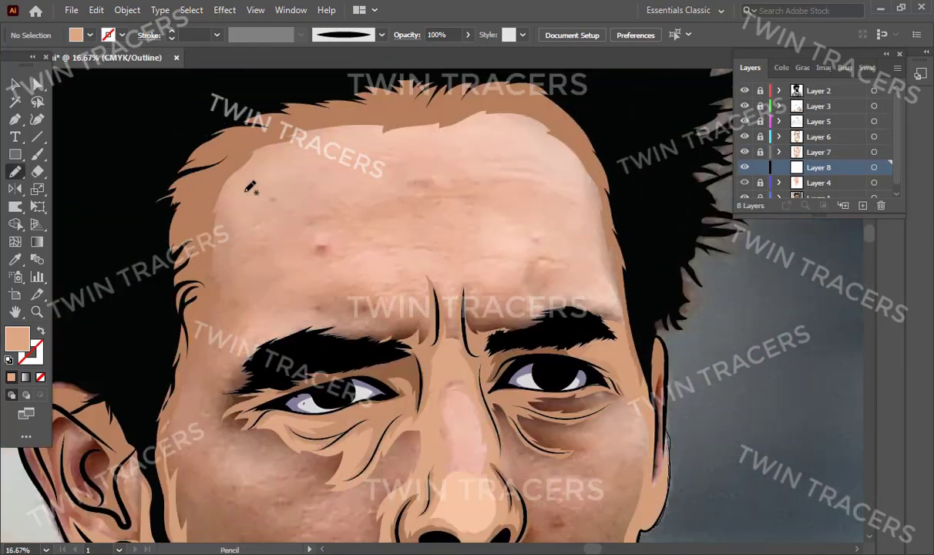
left_click_drag(289, 344, 291, 345)
scroll(295, 216, "down", 5)
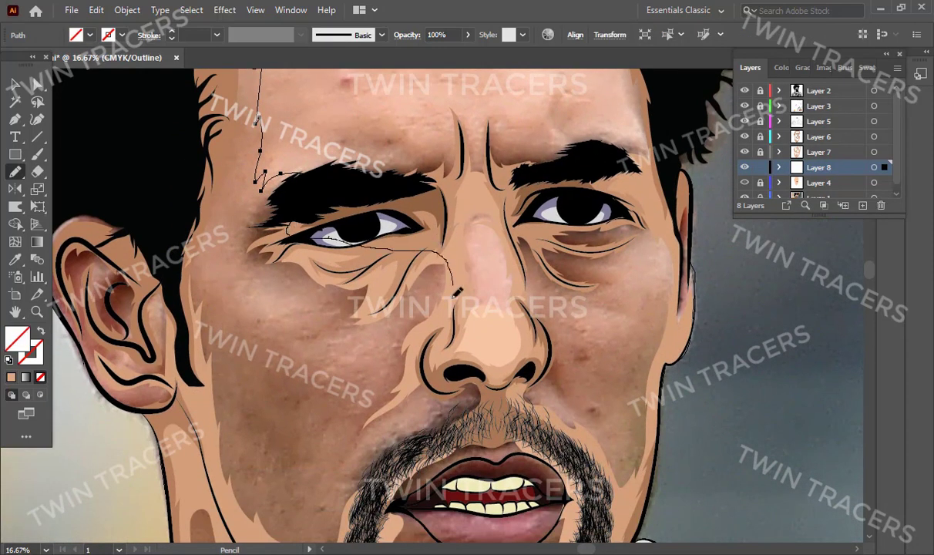
left_click_drag(457, 293, 414, 351)
scroll(413, 351, "down", 1)
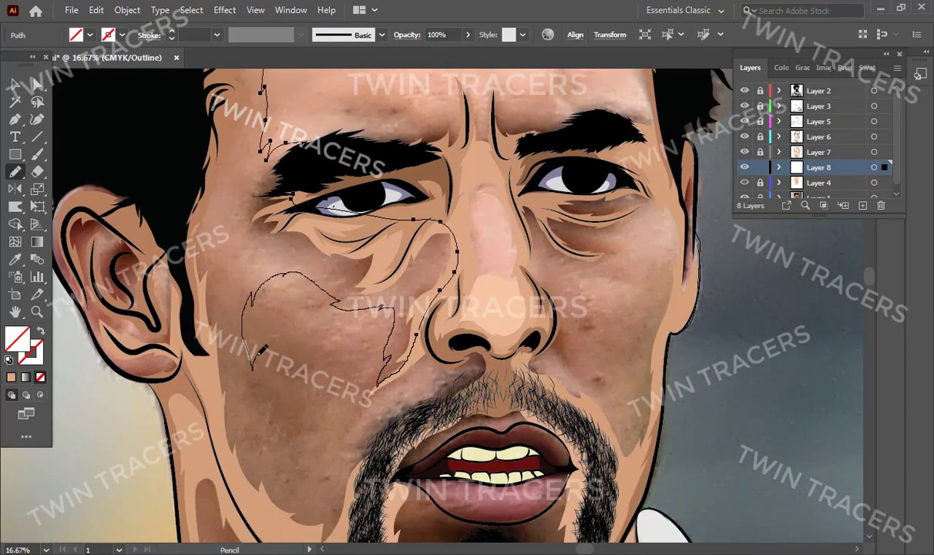
scroll(193, 398, "down", 3)
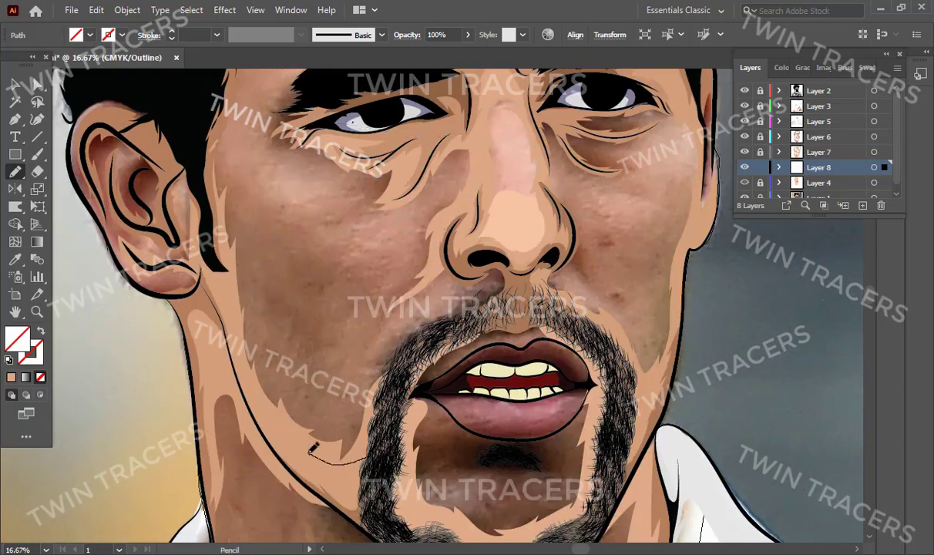
scroll(193, 397, "up", 10)
scroll(302, 202, "down", 3)
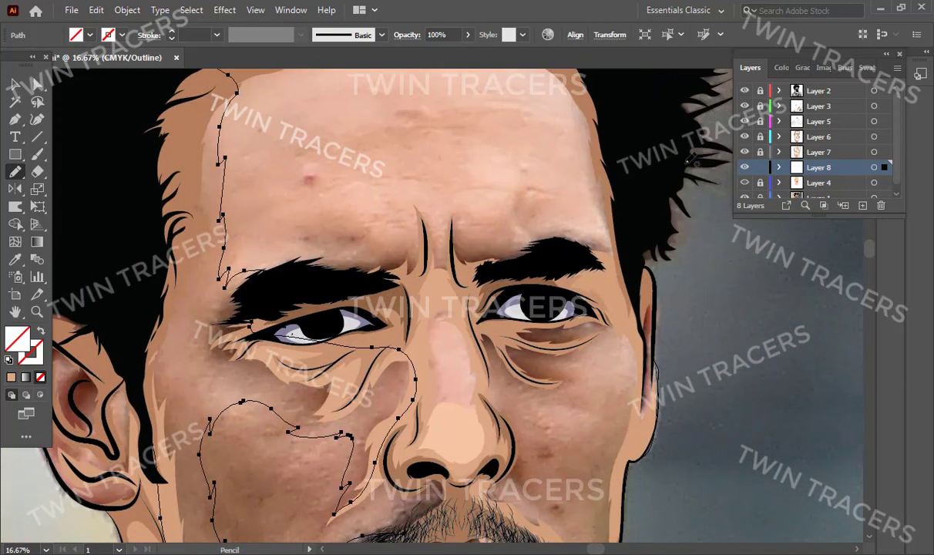
Fill the left cheek highlight with sampled skin colour and lighten it with the S/B sliders.
key("ctrl+y")
key("ctrl+minus")
key("i")
left_click(428, 309)
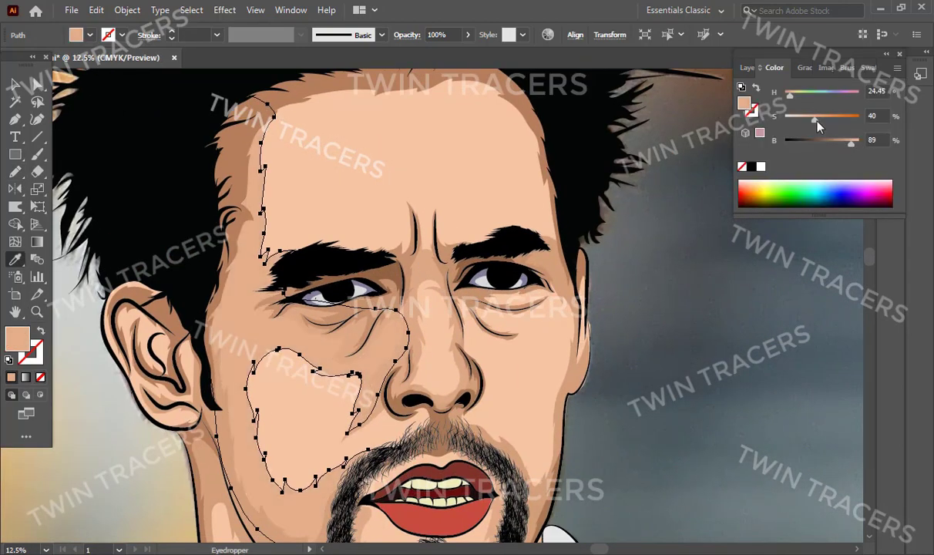
left_click_drag(815, 120, 809, 120)
left_click_drag(851, 143, 856, 143)
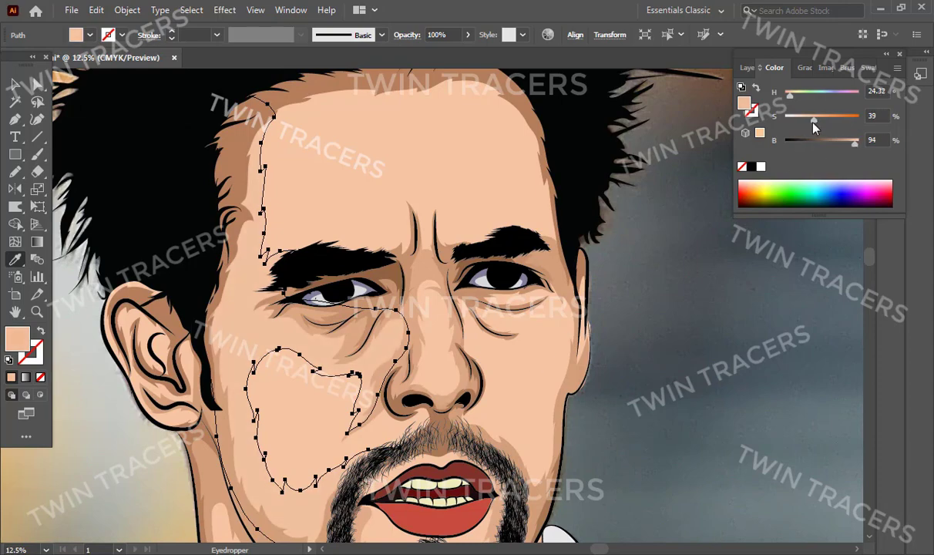
key("ctrl+shift+a")
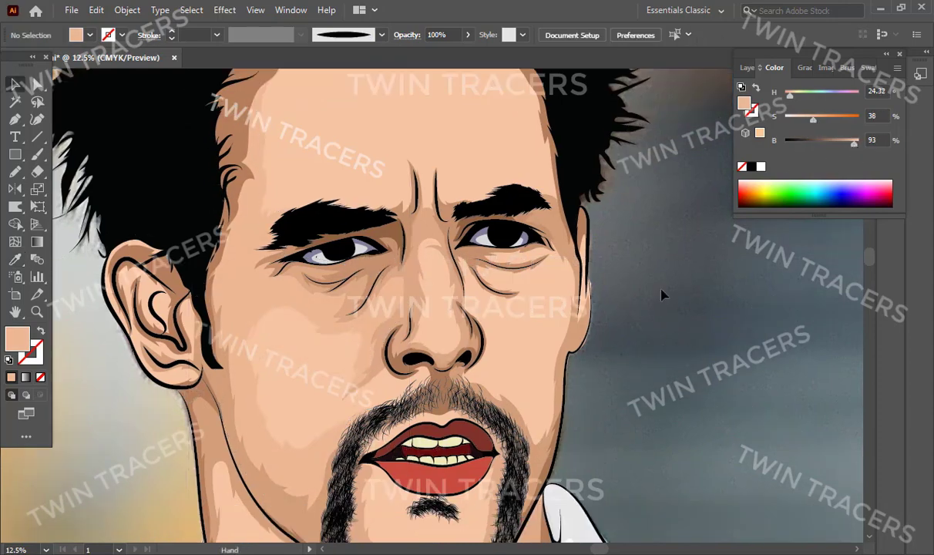
Draw a highlight shape over the right cheek and adjust its colour in the Color panel.
key("ctrl+minus")
key("ctrl+minus")
key("z")
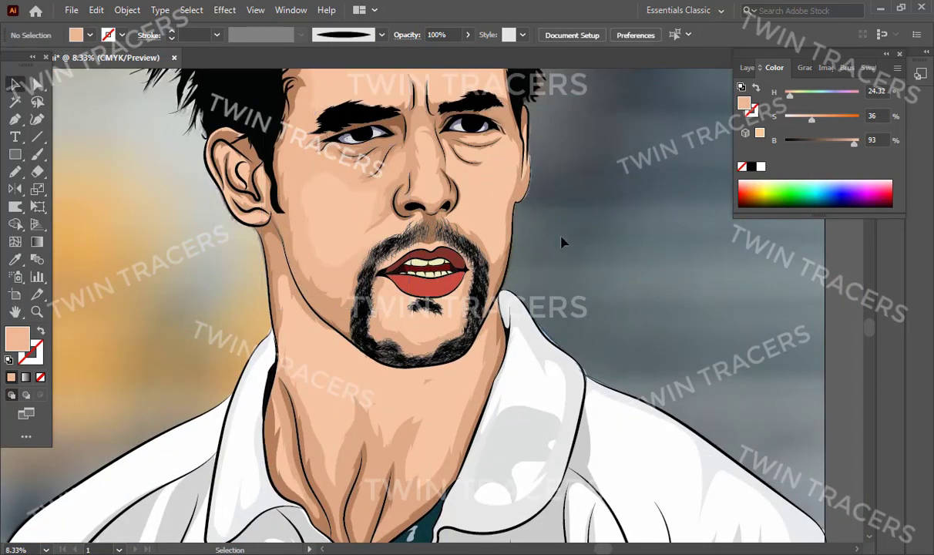
left_click(438, 240)
left_click(494, 208)
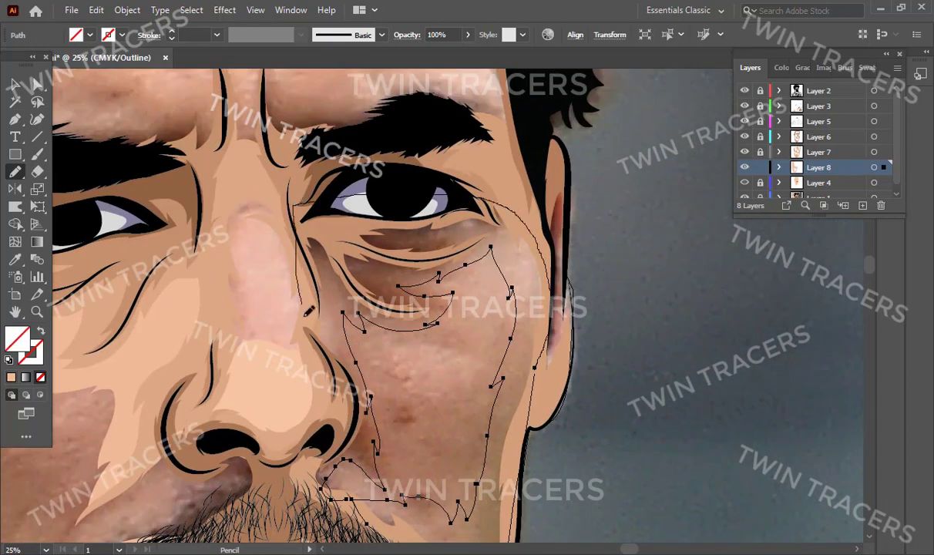
left_click_drag(338, 411, 349, 338)
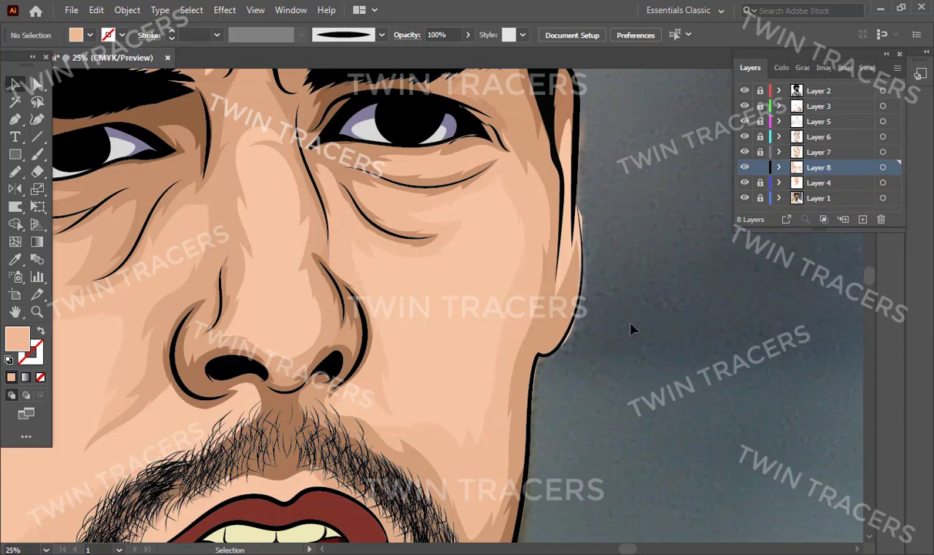
scroll(411, 327, "down", 5)
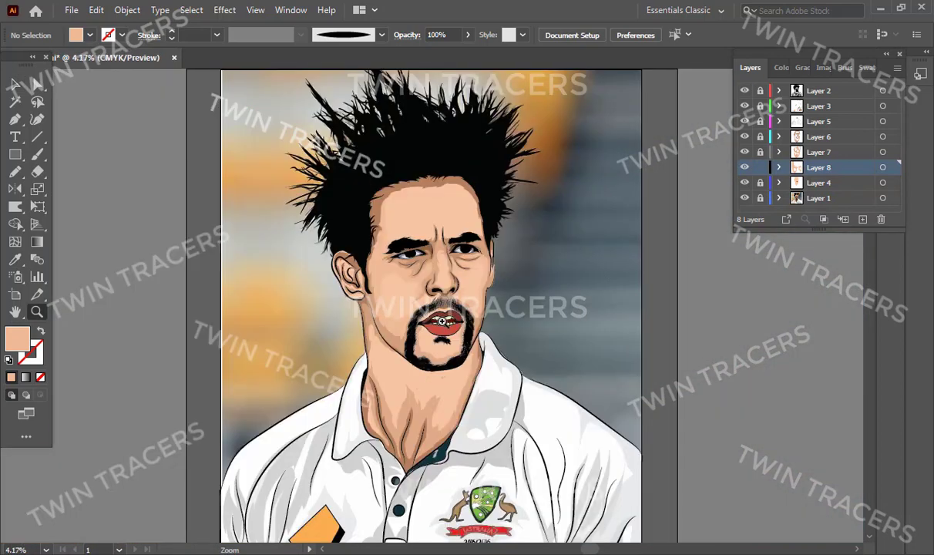
left_click(785, 67)
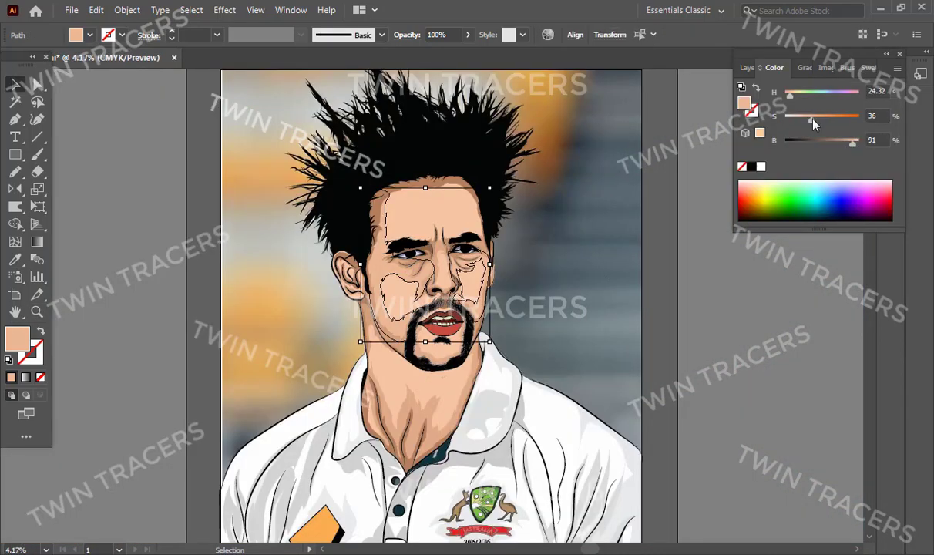
left_click(712, 222)
Check the new forehead paths, then zoom to the chin and neck in Outline view.
key("z")
left_click(395, 310)
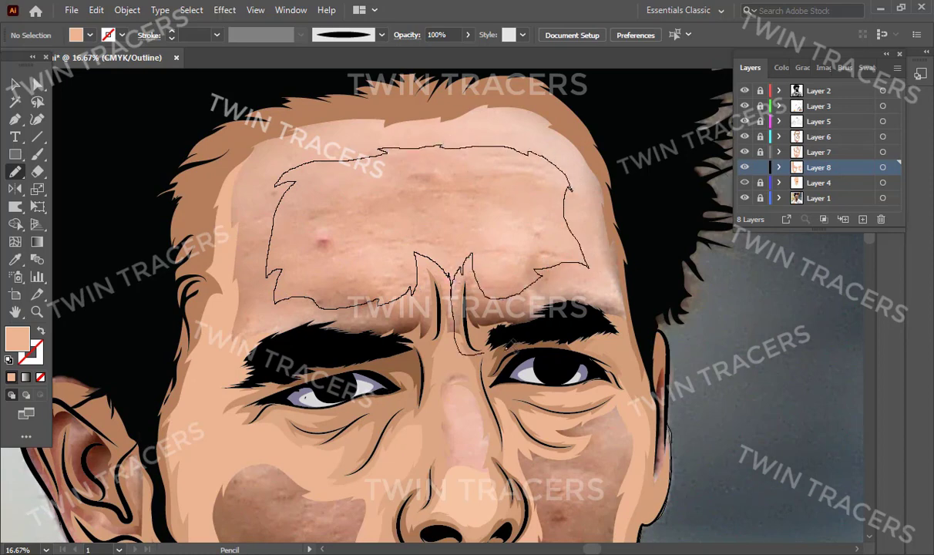
key("ctrl+a")
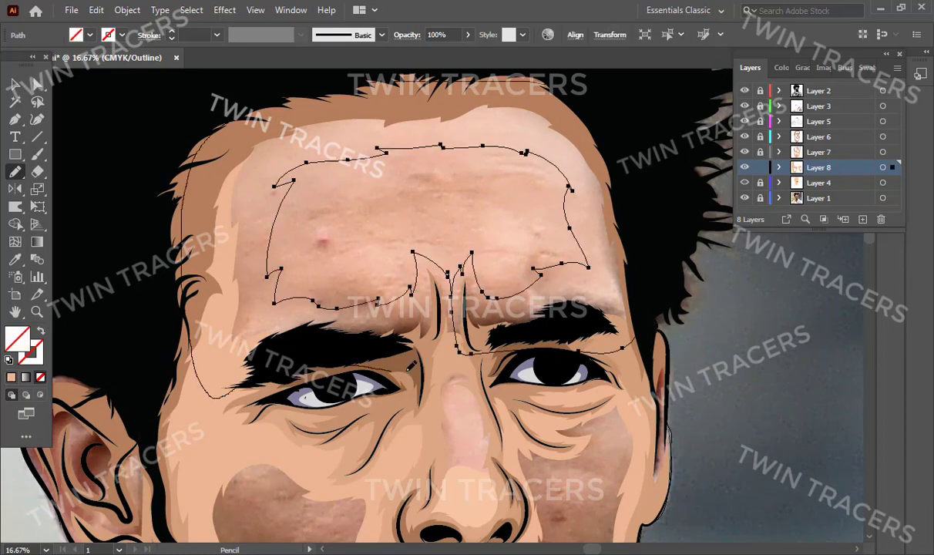
key("ctrl+minus")
key("ctrl+y")
key("ctrl+shift+a")
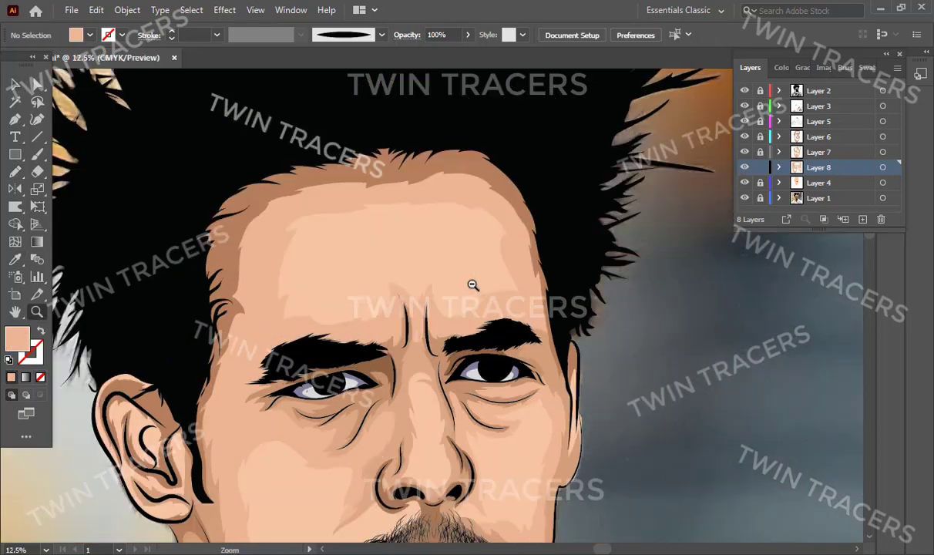
left_click(457, 349, "alt")
left_click(449, 402)
key("ctrl+y")
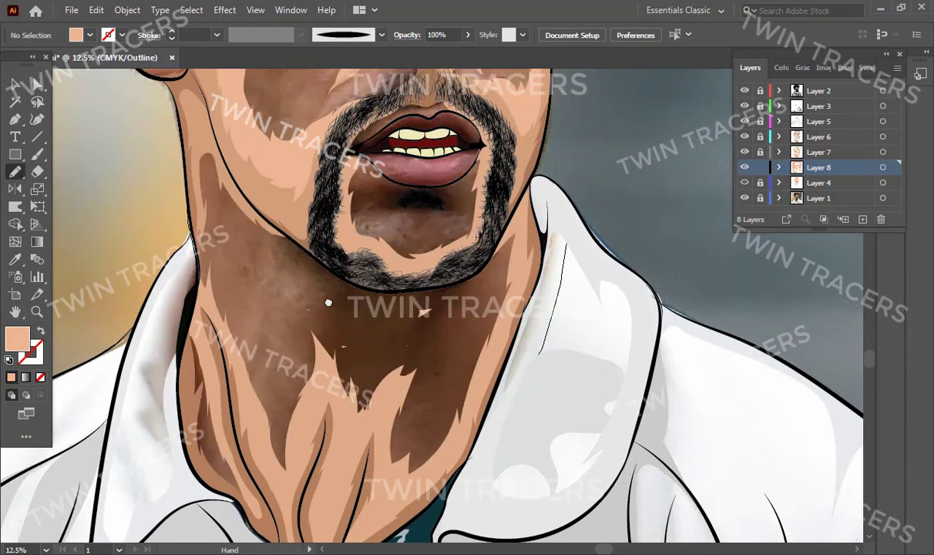
Trace a neck highlight shape and give it the light skin colour.
key("n")
left_click_drag(279, 245, 241, 239)
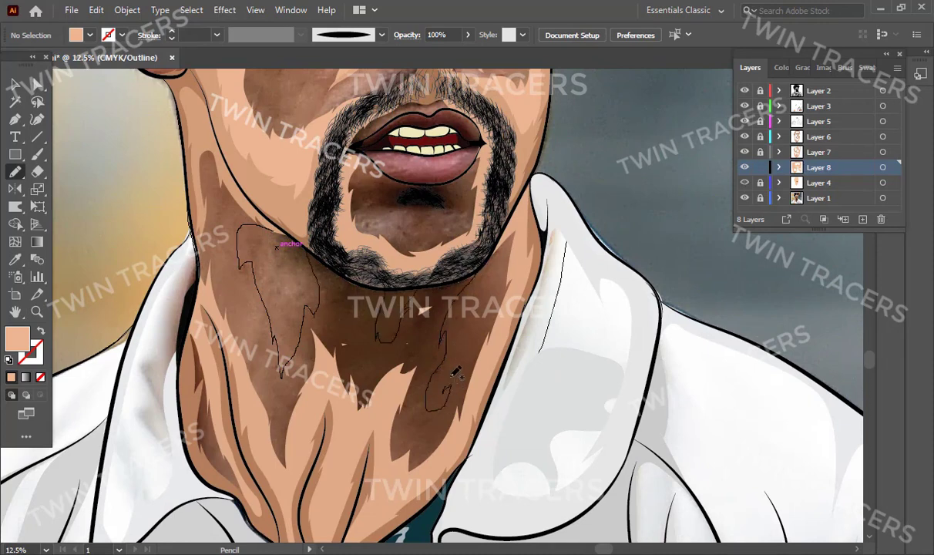
left_click_drag(228, 144, 261, 216)
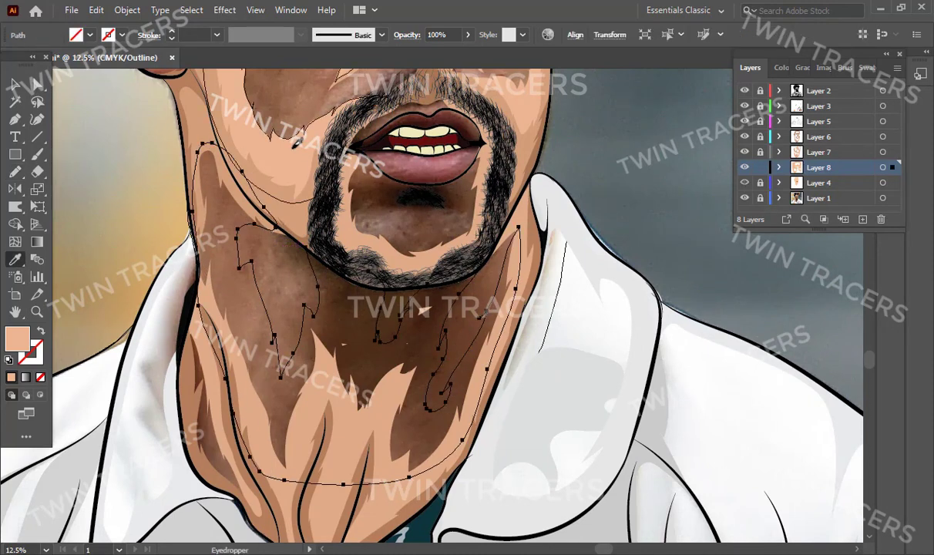
key("ctrl+y")
key("ctrl+shift+a")
key("z")
left_click(422, 295, "alt")
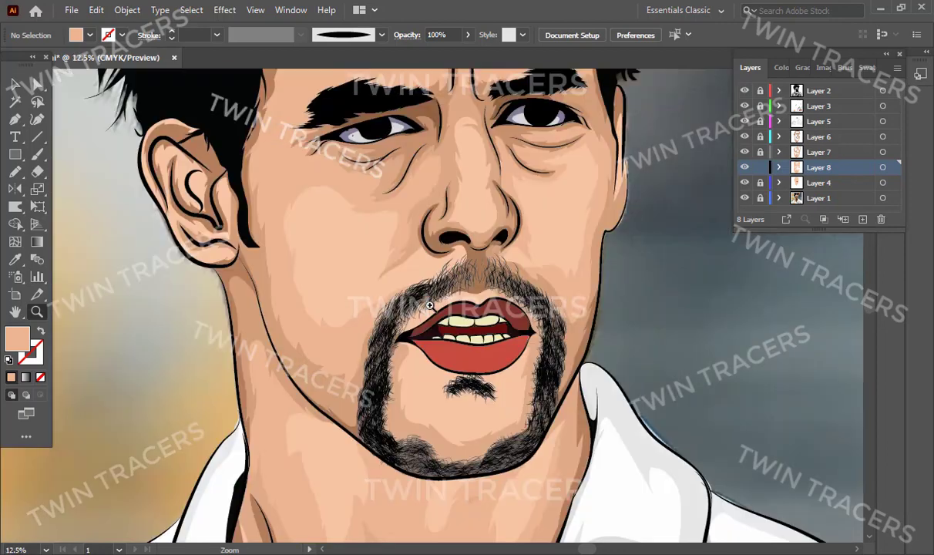
left_click_drag(422, 295, 463, 358)
Trace a highlight shape across the chin.
key("n")
left_click_drag(493, 324, 492, 325)
left_click_drag(386, 373, 420, 369)
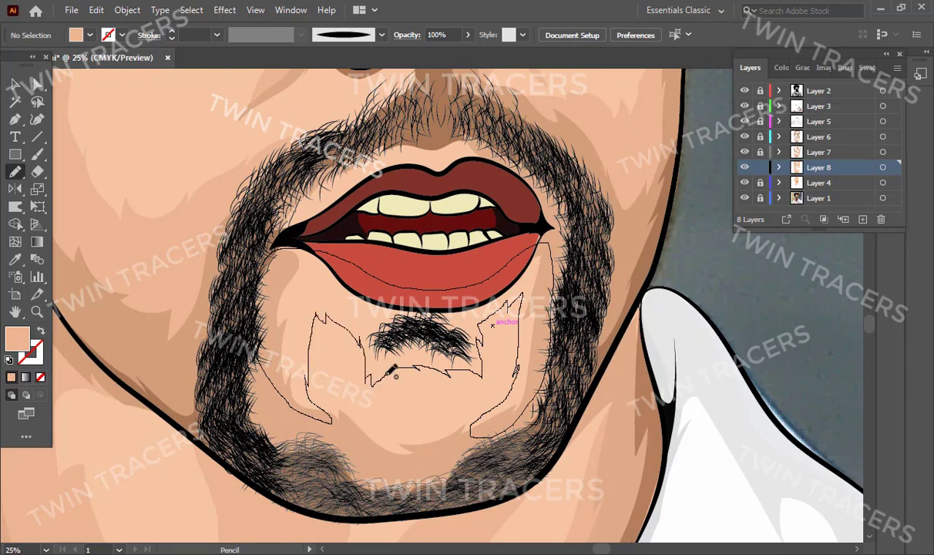
left_click_drag(391, 372, 482, 376)
key("v")
scroll(129, 99, "up", 2)
left_click_drag(428, 85, 731, 337)
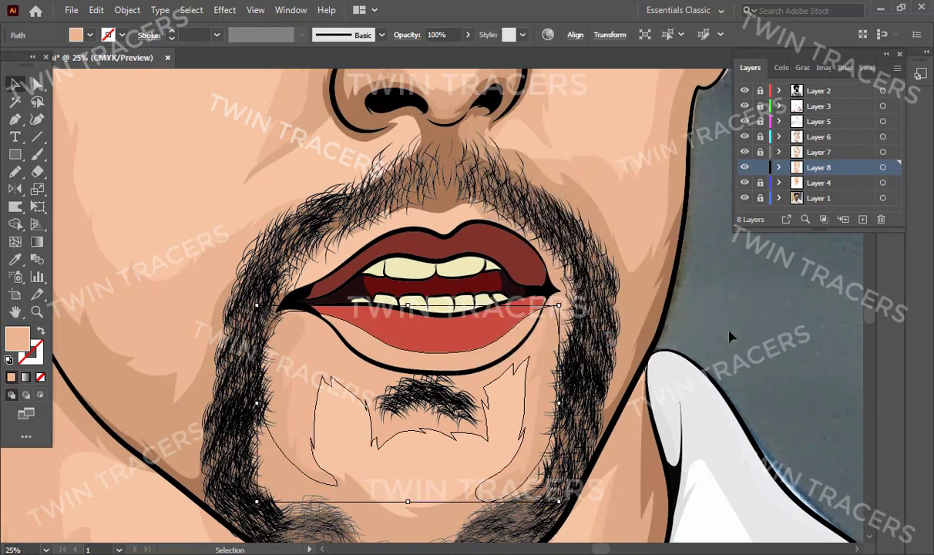
left_click(731, 337)
Erase the stray line across the lower lip and leftover marks around the lips.
key("shift+e")
left_click_drag(390, 340, 339, 304)
left_click_drag(472, 343, 416, 339)
left_click_drag(474, 274, 521, 290)
key("z")
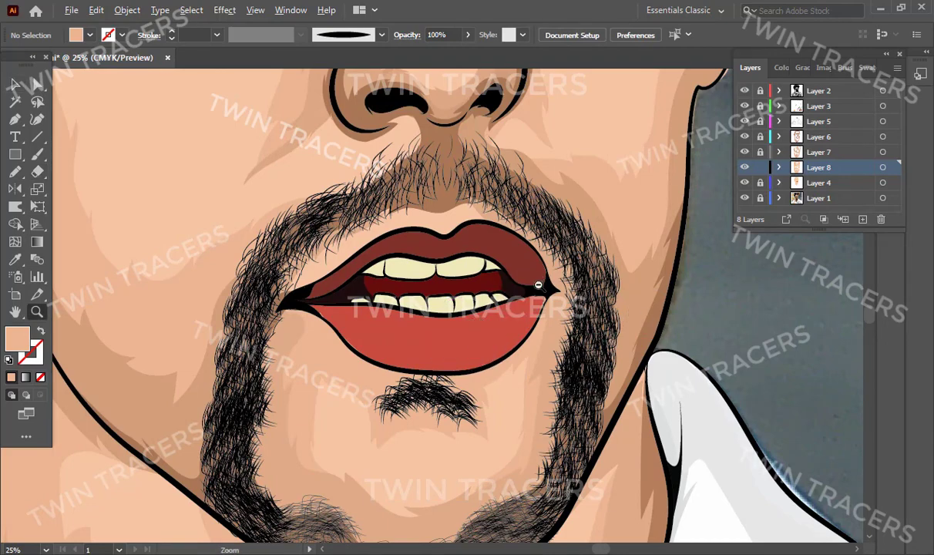
scroll(538, 285, "down", 3)
scroll(378, 253, "up", 5)
Trace a highlight along the nose bridge with the photo showing beneath Layer 4.
key("n")
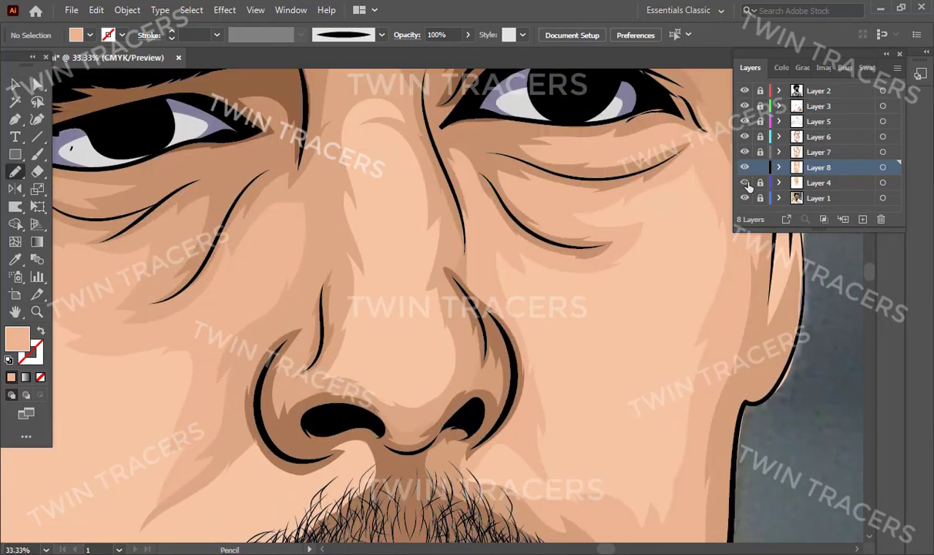
left_click(746, 183, "ctrl")
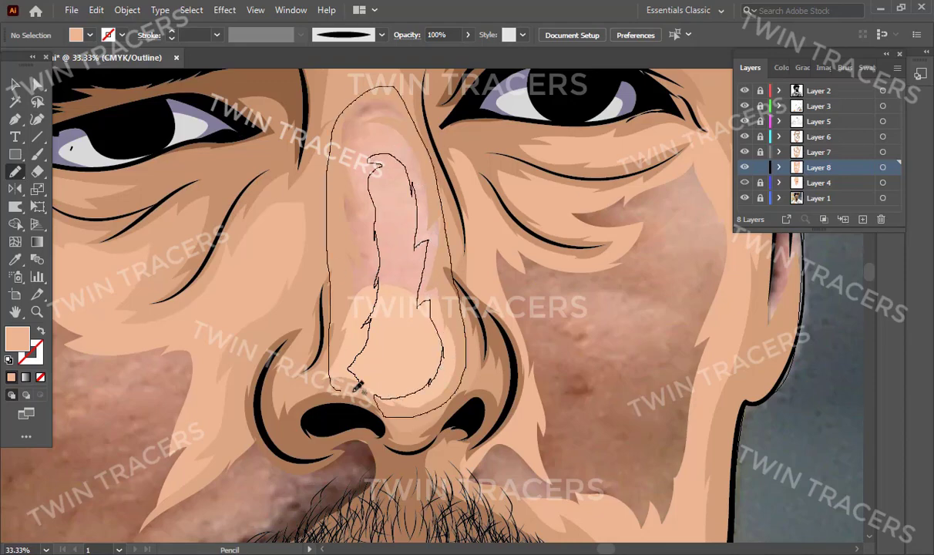
left_click_drag(357, 385, 361, 388)
key("ctrl+y")
key("z")
scroll(475, 316, "down", 5)
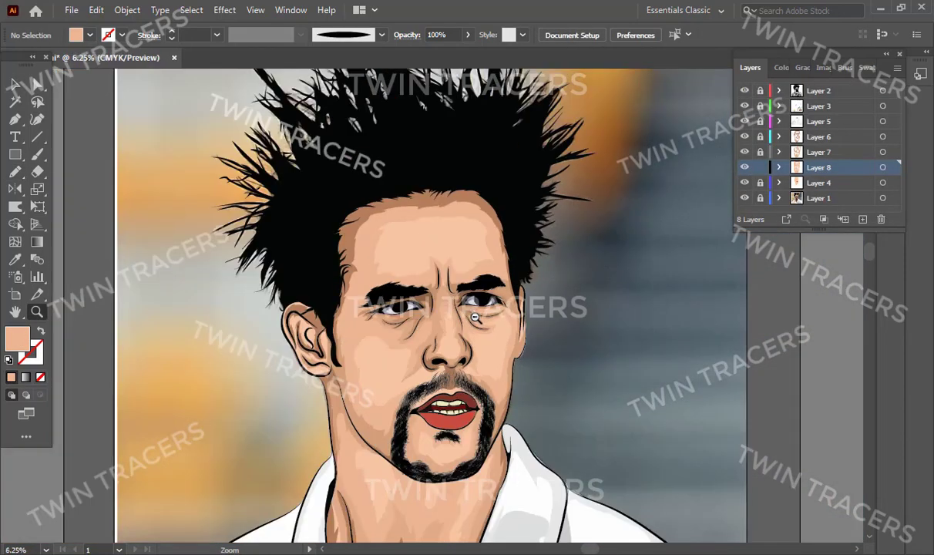
scroll(472, 324, "down", 1)
scroll(440, 369, "up", 3)
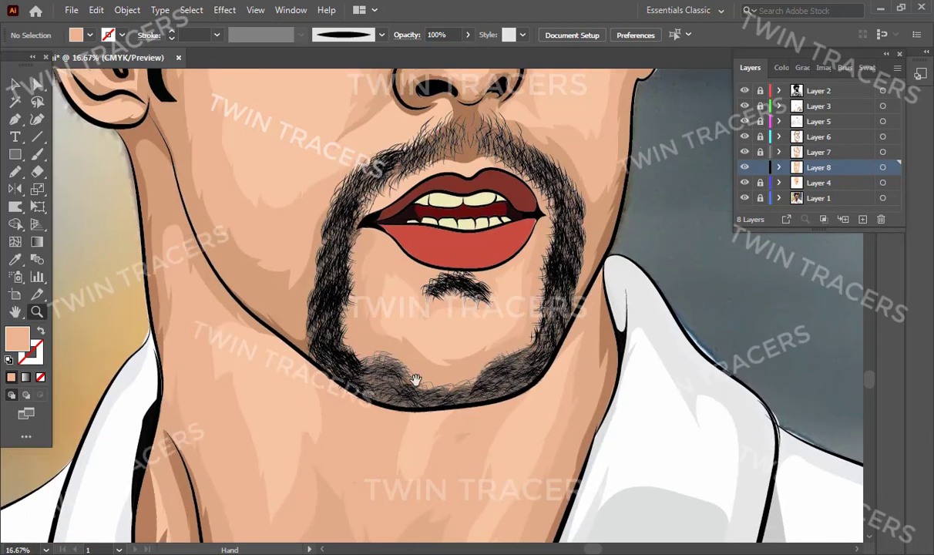
scroll(417, 382, "up", 2)
On a new layer, draw a large left cheek highlight filled with light skin colour, brightness tweaked.
key("ctrl+l")
key("b")
key("n")
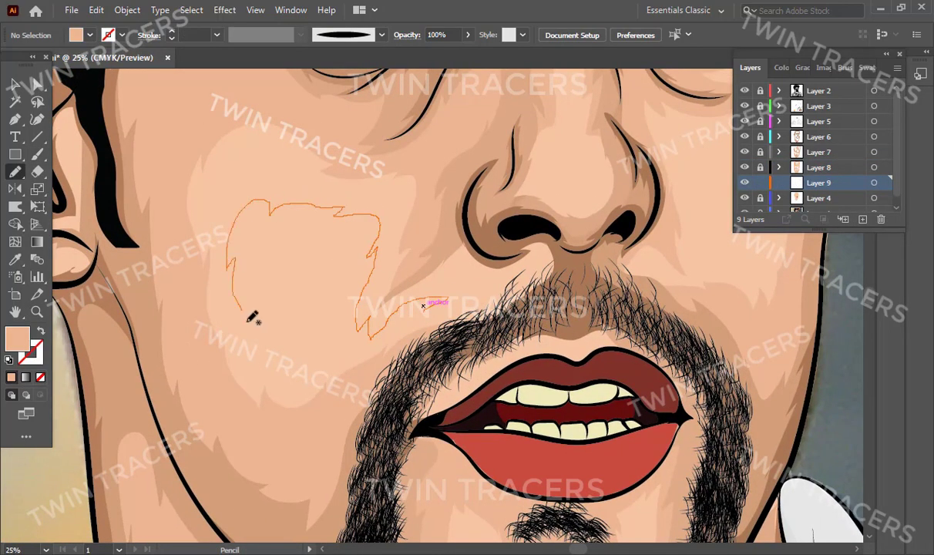
left_click_drag(426, 308, 425, 161)
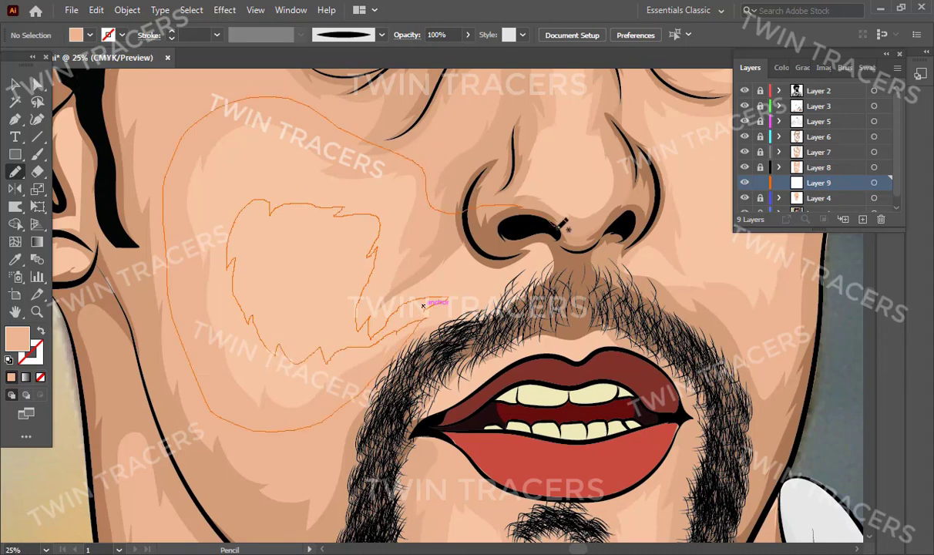
key("i")
left_click(387, 166)
left_click(774, 67)
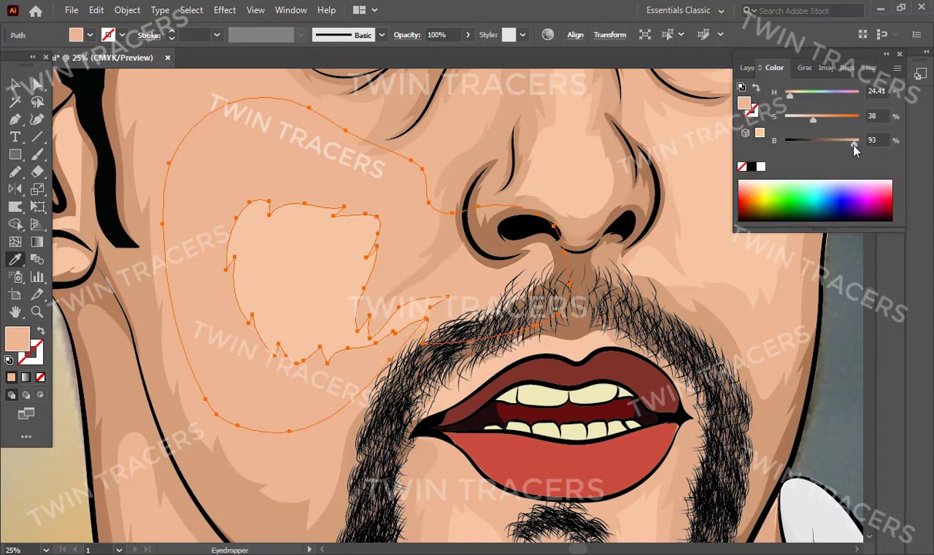
left_click(15, 83)
scroll(463, 309, "down", 2)
scroll(462, 309, "down", 2)
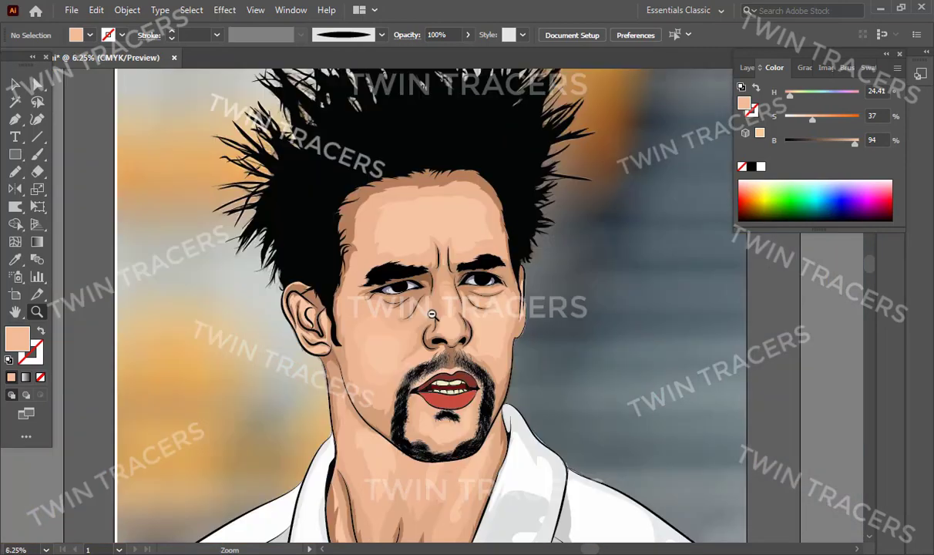
scroll(375, 340, "up", 2)
scroll(376, 340, "up", 1)
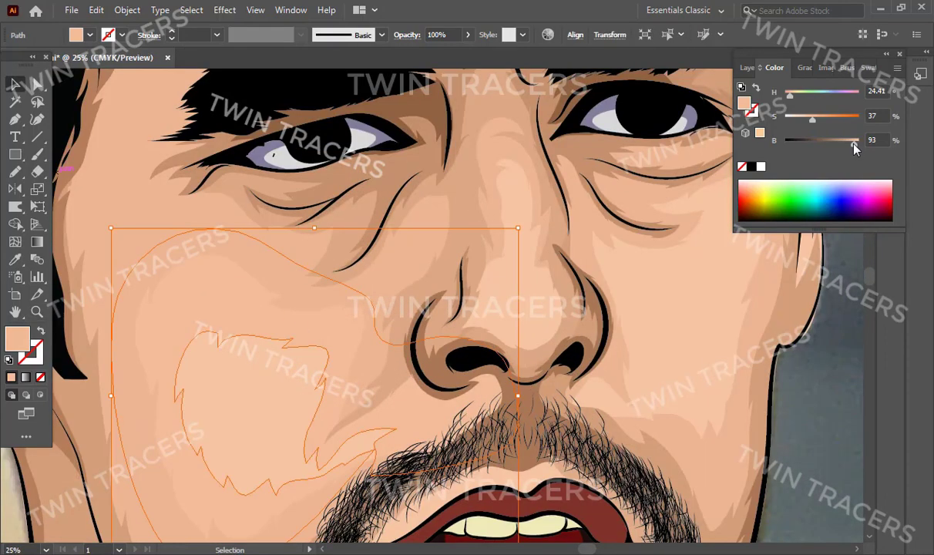
Draw highlight shapes on the right cheek and fill them with skin colour.
key("ctrl+shift+a")
left_click_drag(381, 382, 351, 389)
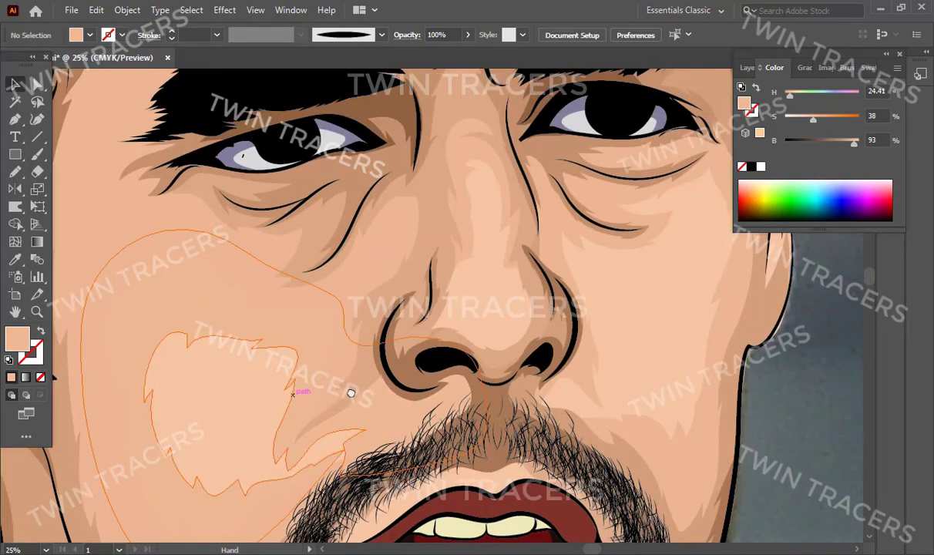
scroll(351, 389, "up", 1)
scroll(351, 390, "right", 5)
key("n")
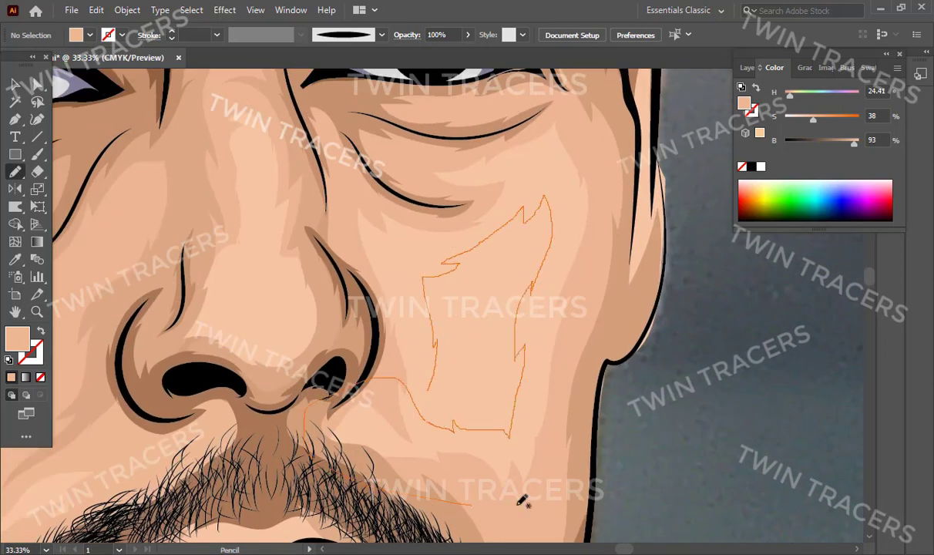
key("v")
scroll(156, 365, "left", 3)
key("ctrl+a")
key("ctrl+shift+a")
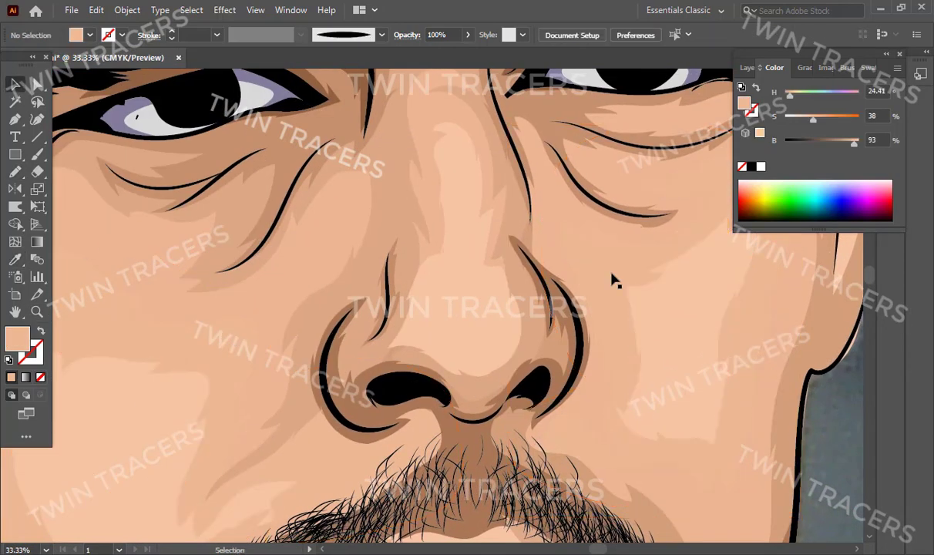
key("ctrl+minus")
key("ctrl+minus")
key("ctrl+minus")
key("ctrl+minus")
key("ctrl+minus")
key("ctrl+minus")
Unlock Layer 8 and make it active, lock Layer 9, and zoom onto the forehead.
key("z")
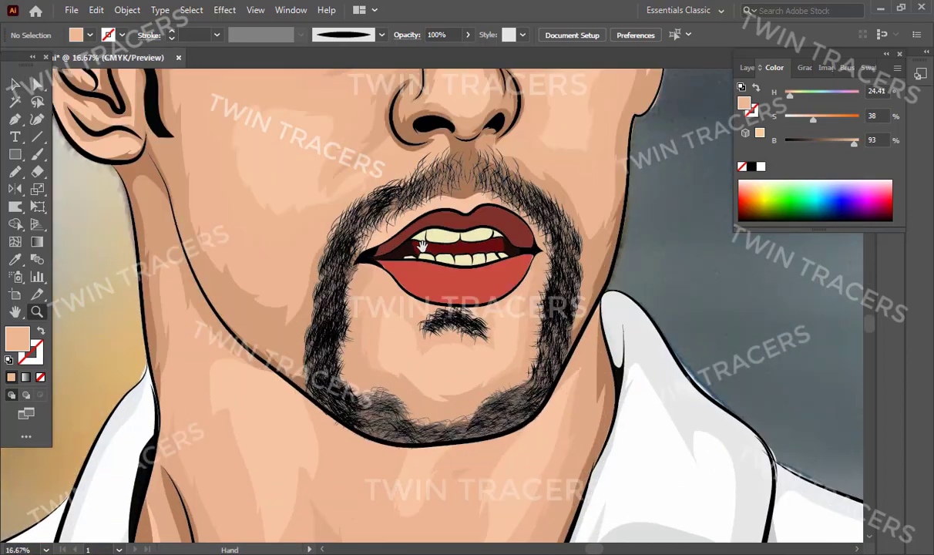
left_click_drag(436, 339, 432, 348)
left_click(747, 67)
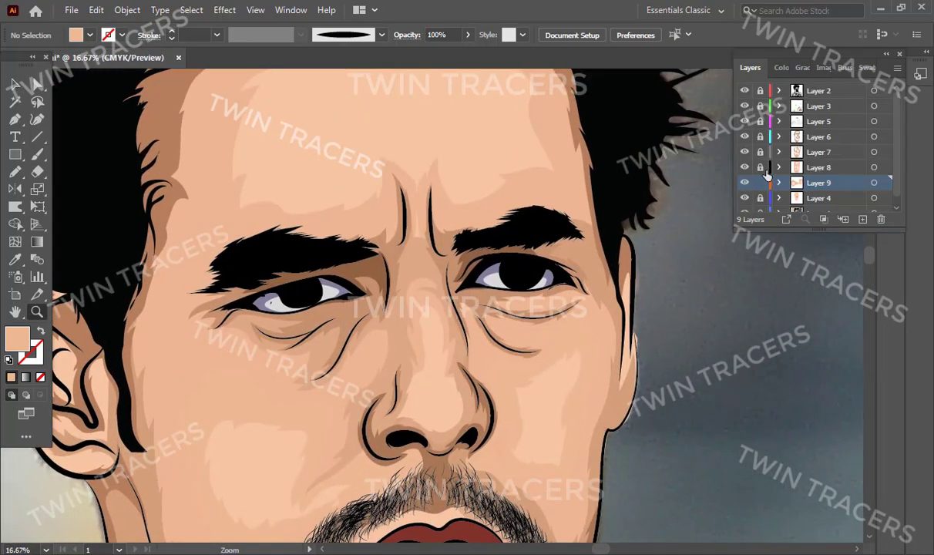
left_click(760, 168)
left_click(760, 182)
left_click(818, 167)
left_click(432, 177)
Pencil a highlight shape across the forehead and fill it with sampled light skin colour.
key("n")
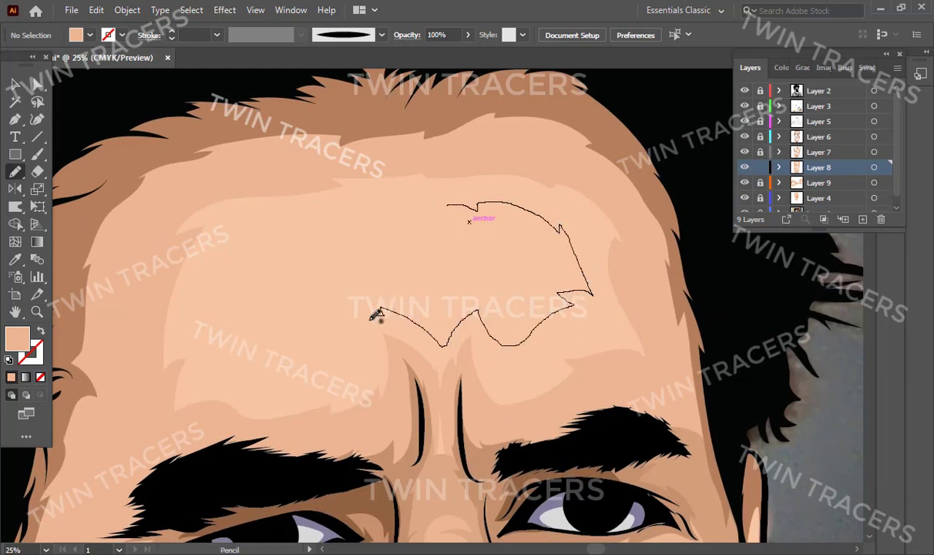
mouse_move(484, 178)
left_mouse_down()
mouse_move(613, 409)
mouse_move(428, 193)
left_mouse_up()
scroll(682, 399, "down", 5)
key("i")
scroll(540, 393, "up", 5)
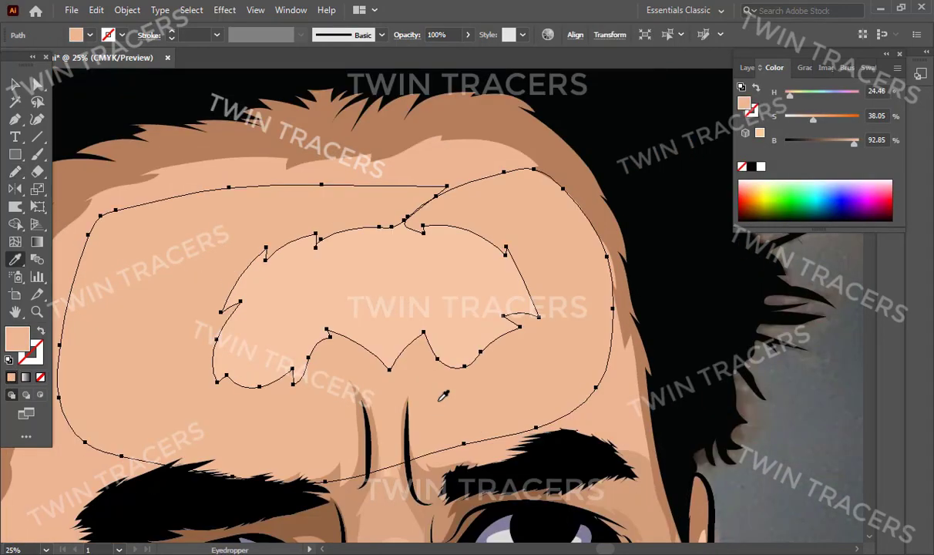
Deselect the forehead shape, lock Layer 8, and make Layer 9 active.
key("F7")
scroll(538, 317, "down", 8)
left_click_drag(462, 223, 457, 493)
key("v")
scroll(313, 196, "up", 2)
left_click(313, 196)
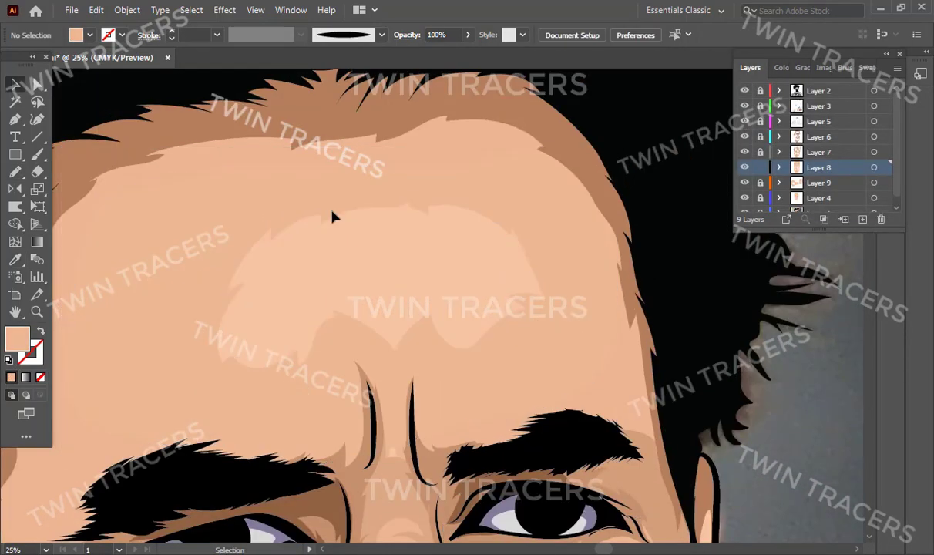
left_click(387, 251)
key("ctrl+shift+a")
left_click(760, 167)
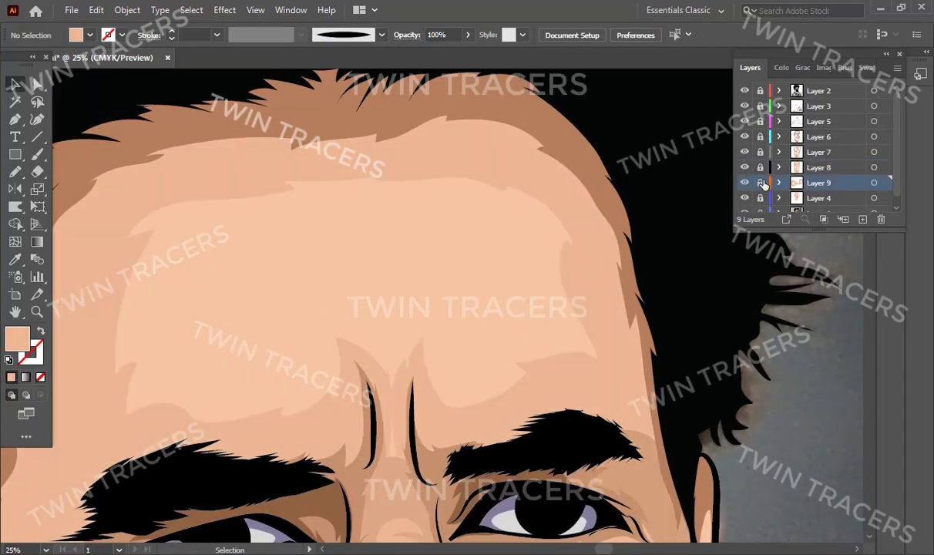
left_click(818, 183)
Draw a second forehead highlight shape on Layer 9 and give it a light skin fill.
scroll(433, 332, "down", 1)
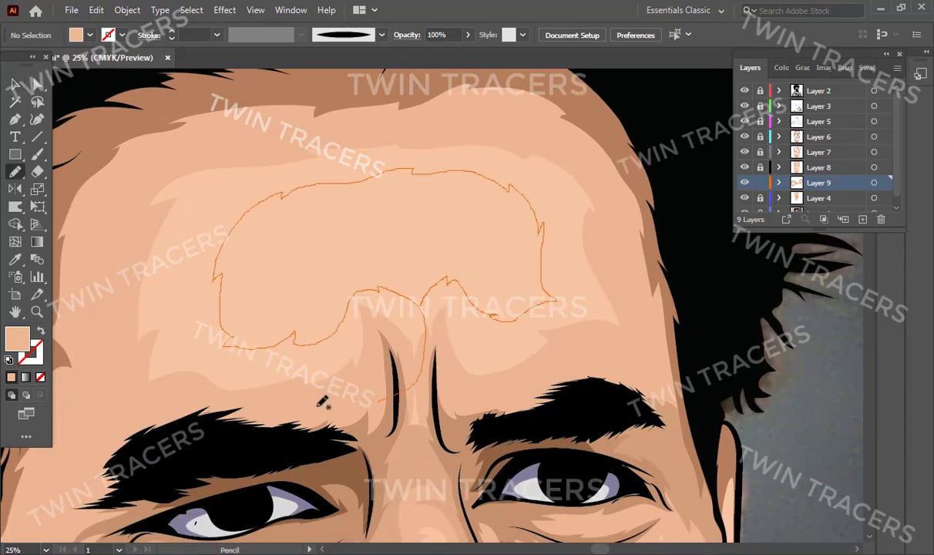
left_click_drag(322, 402, 453, 387)
scroll(416, 331, "down", 3)
scroll(311, 208, "up", 3)
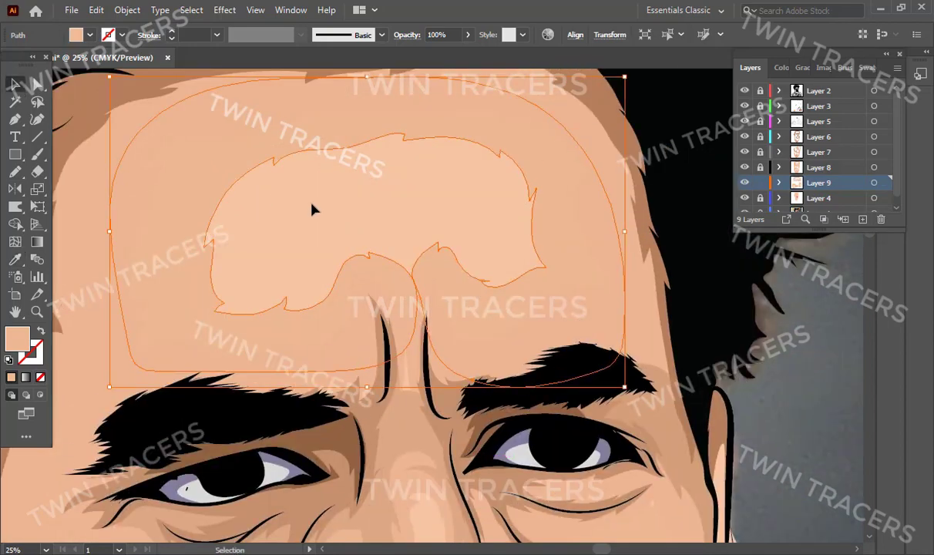
key("z")
left_click(450, 324, "alt")
left_click(532, 133)
key("v")
left_click(397, 146)
left_click(774, 67)
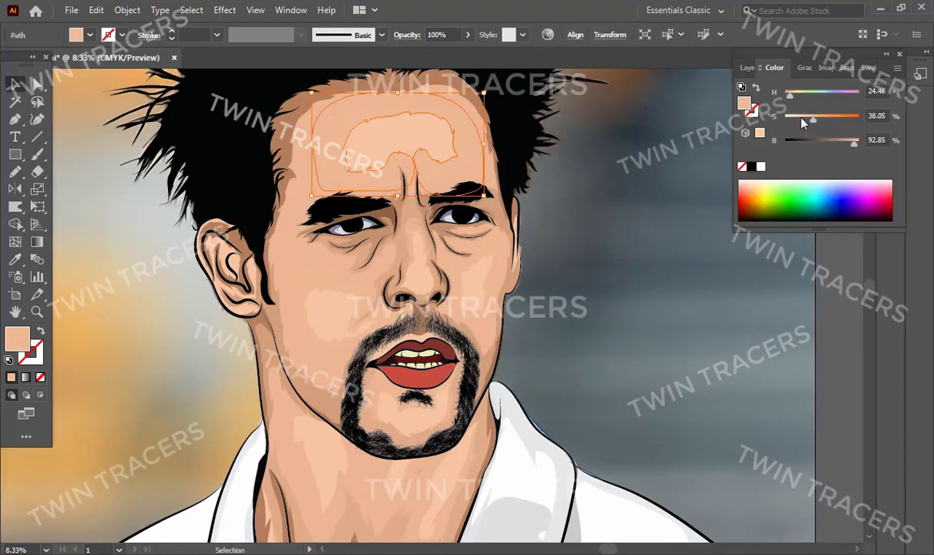
left_click(346, 119)
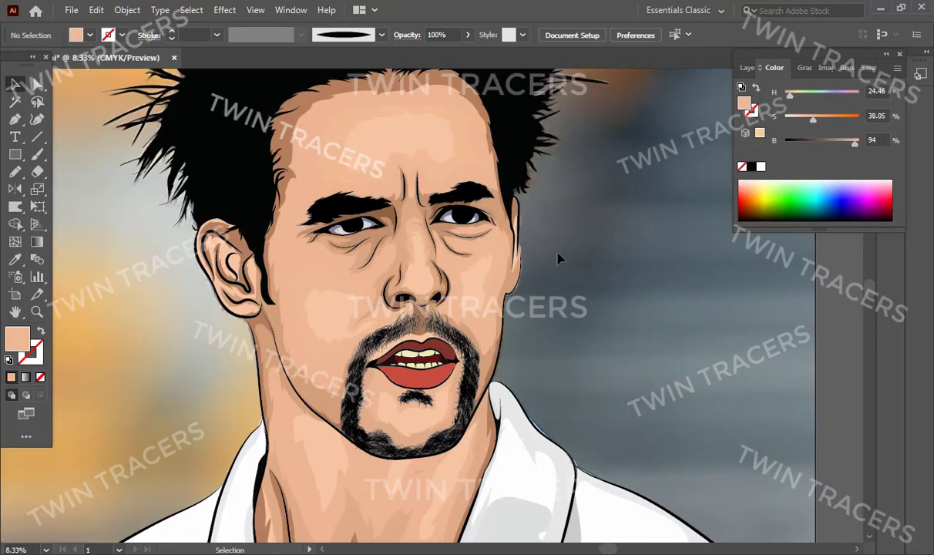
Add a new Layer 10 for further highlights.
key("z")
left_click_drag(353, 216, 410, 268)
key("F7")
left_click(817, 198)
Zoom onto the nose and pencil a closed highlight outline around it.
scroll(615, 338, "up", 1)
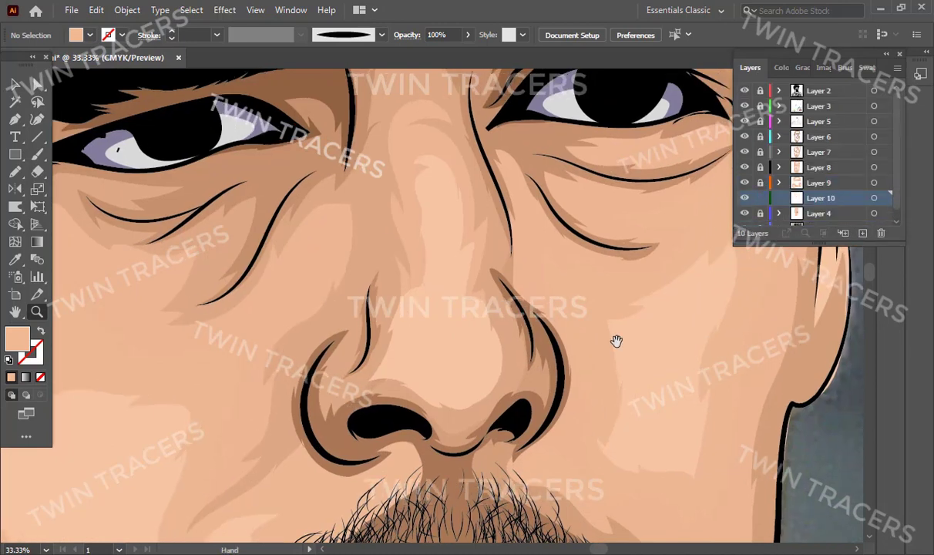
left_click(440, 331)
key("n")
left_click_drag(443, 296, 453, 236)
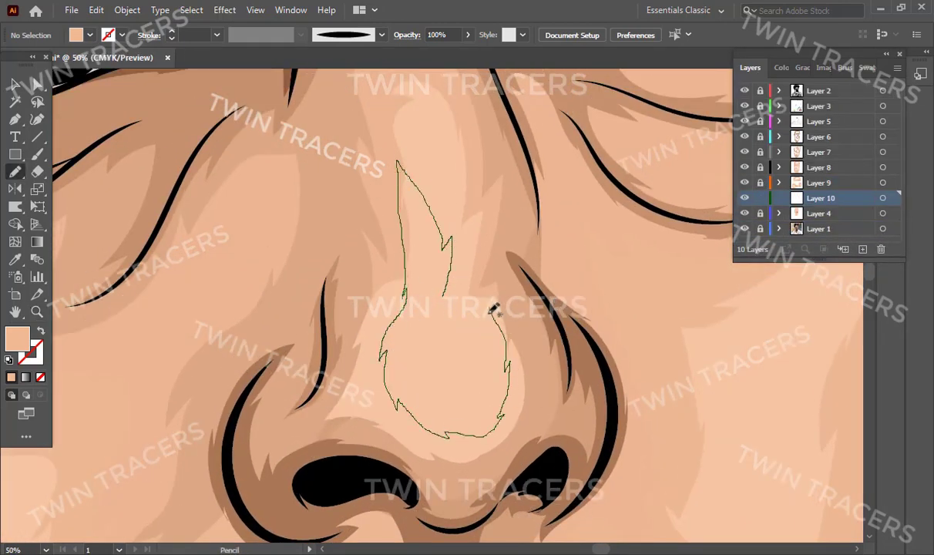
left_click_drag(540, 405, 484, 125)
left_click_drag(460, 241, 460, 238)
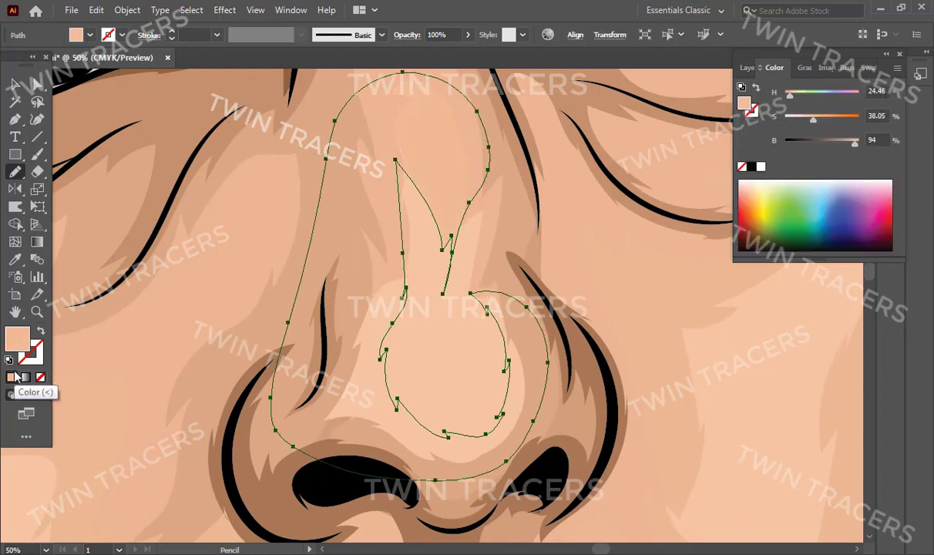
Delete the old light nose-tip shape, undoing back through the earlier changes.
key("v")
left_click(450, 387)
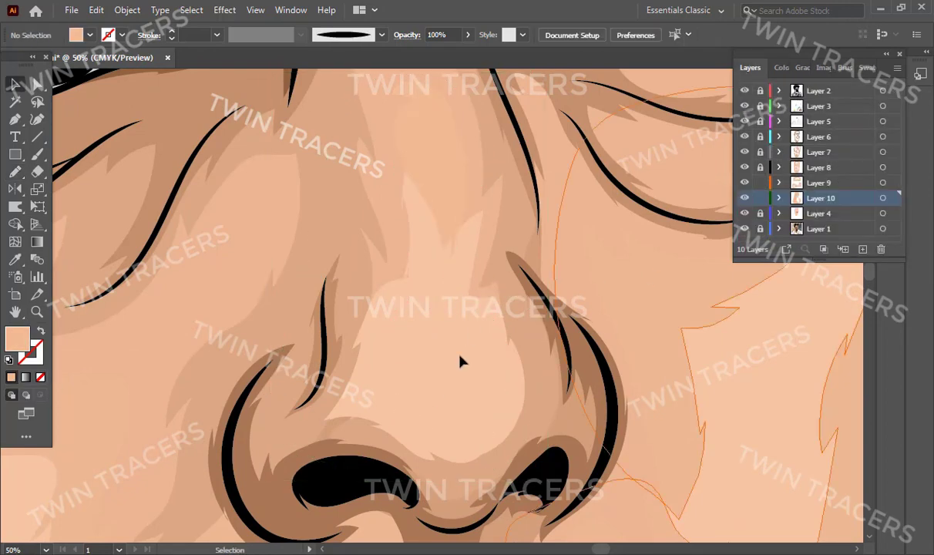
left_click(443, 344)
key("Delete")
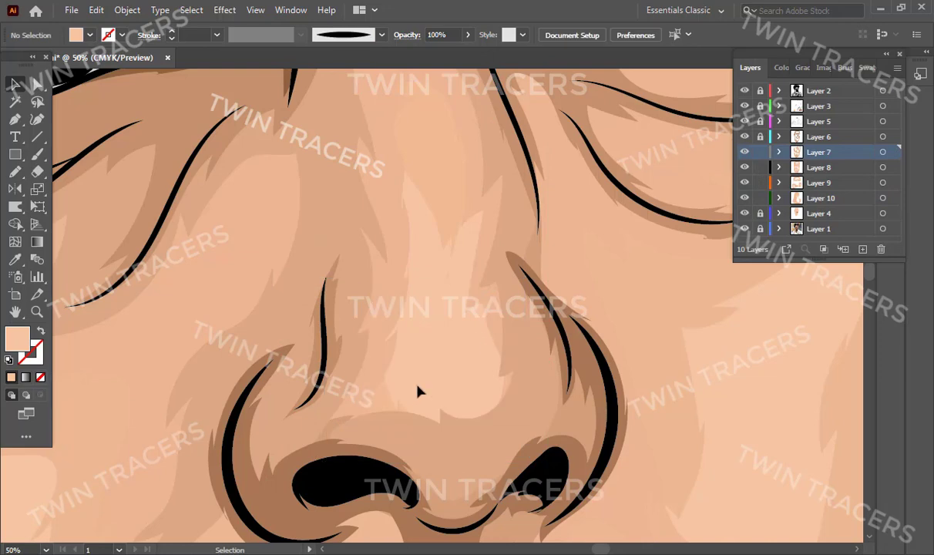
key("ctrl+z")
key("Delete")
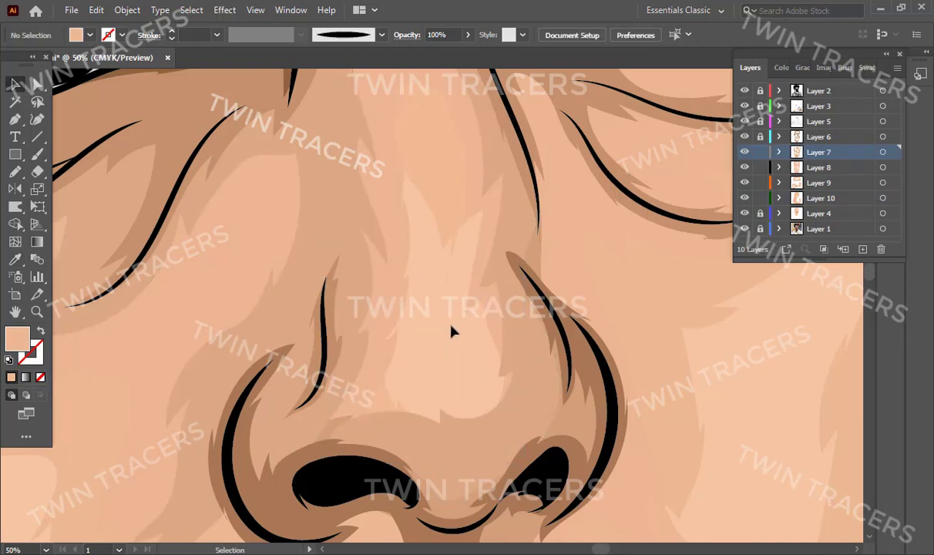
key("ctrl+z")
key("ctrl+z")
key("ctrl+z")
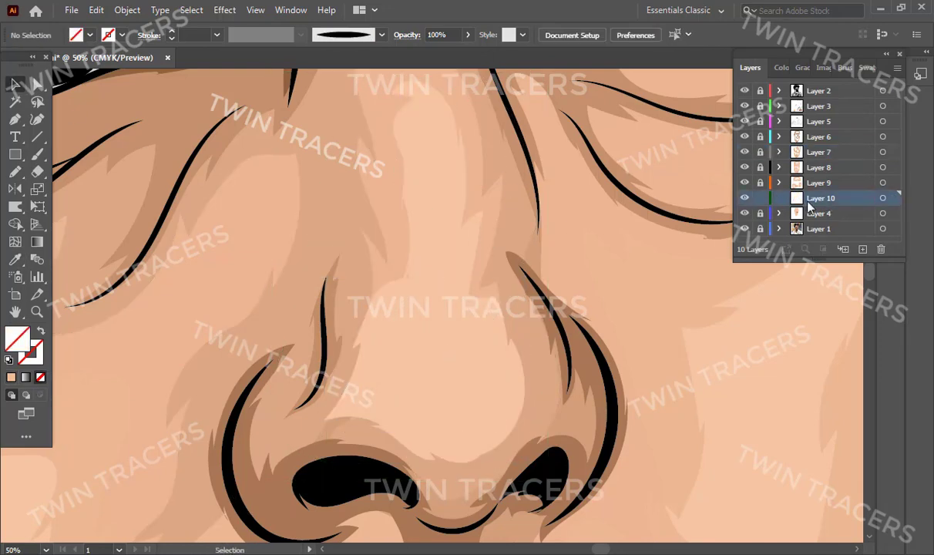
key("ctrl+z")
Redraw a closed highlight outline over the nose bridge and tip, then deselect it.
key("n")
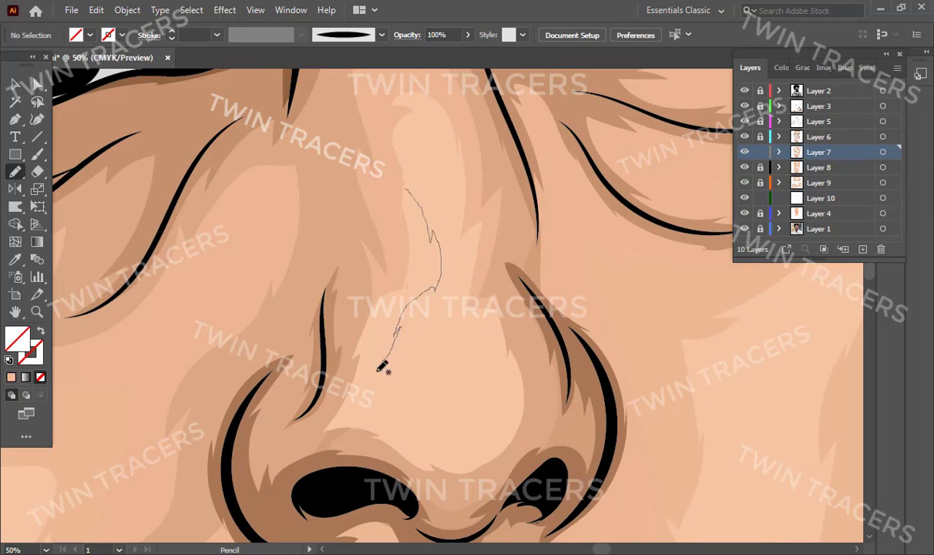
left_click_drag(569, 395, 476, 107)
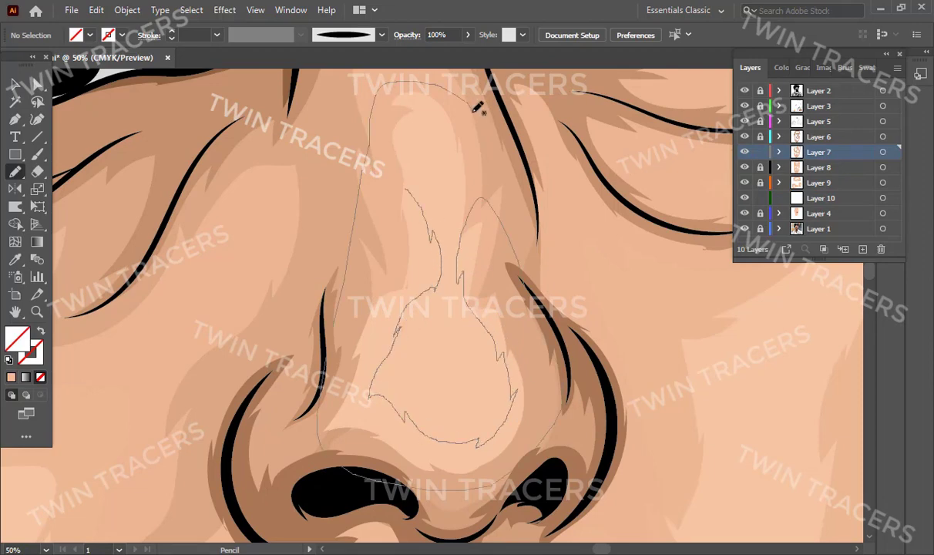
right_click(385, 207)
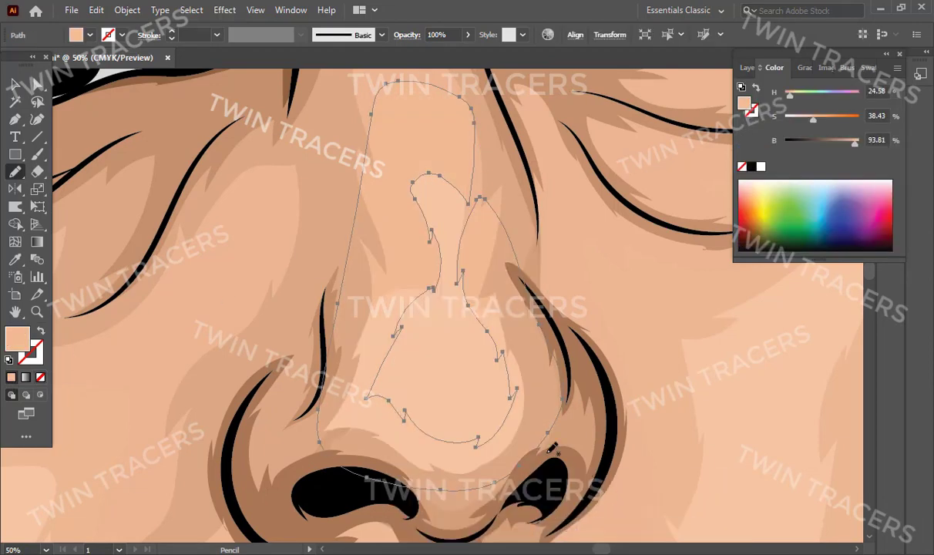
left_click(509, 340, "alt")
key("v")
left_click(323, 286)
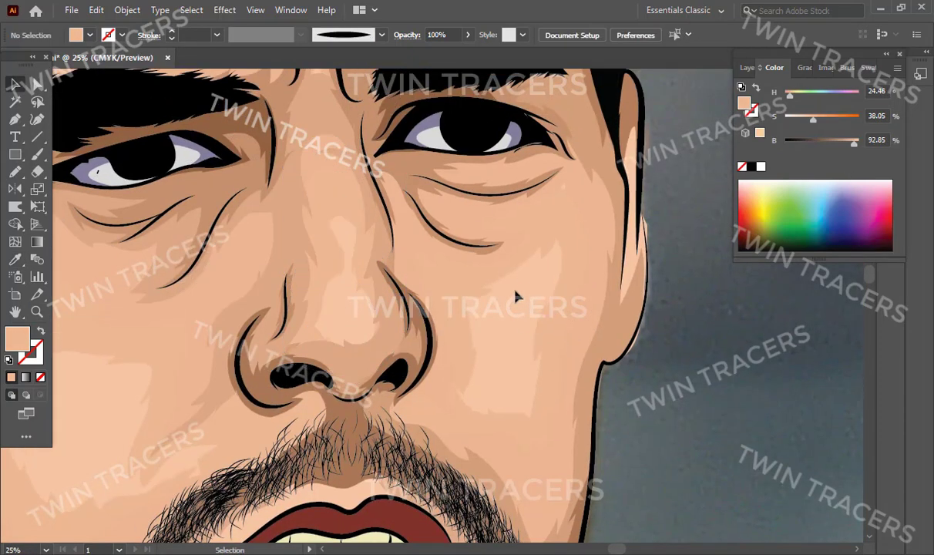
Toggle Layer 10's visibility and zoom in on the forehead.
left_click(748, 67)
left_click(745, 198)
scroll(706, 186, "up", 3)
key("z")
left_click(410, 354, "alt")
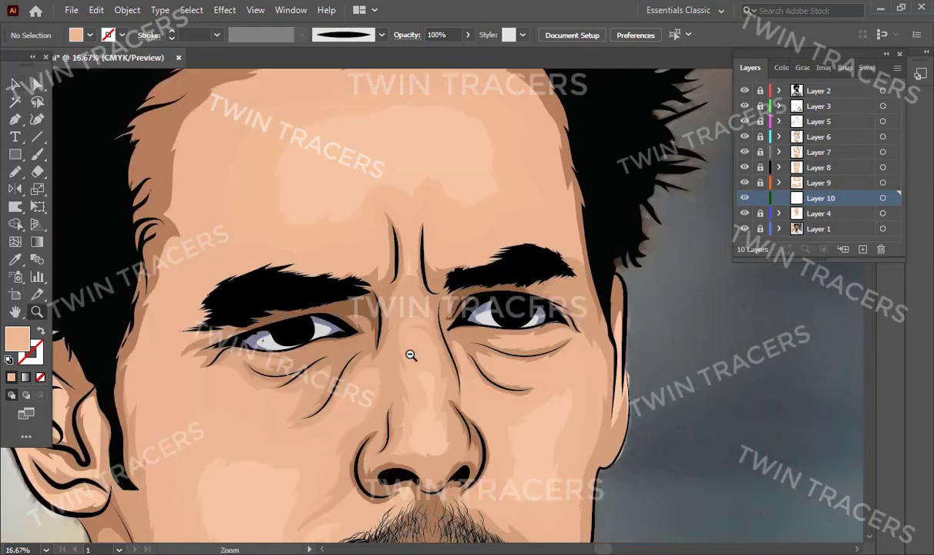
left_click(442, 252)
left_click(480, 251)
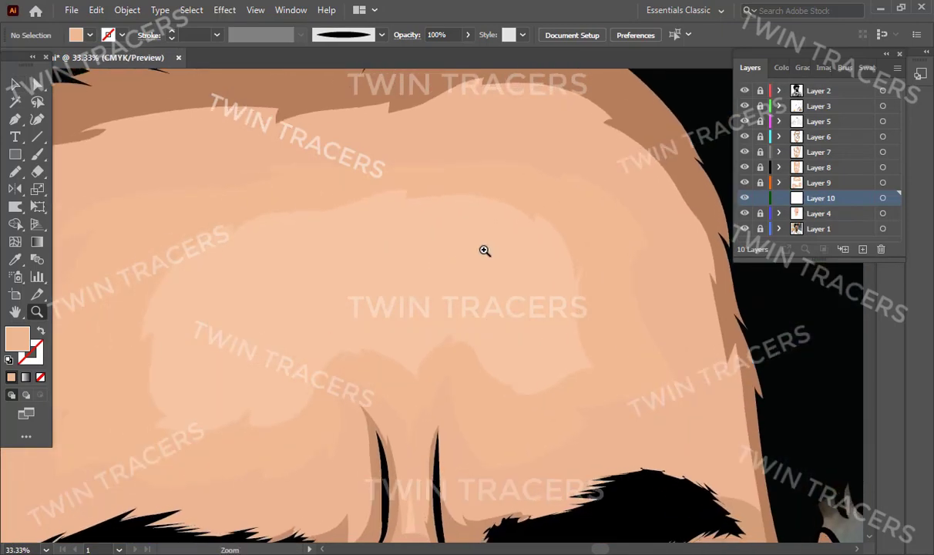
Draw a closed highlight loop on the mid-forehead and fill it with sampled skin colour.
key("n")
left_click_drag(383, 245, 518, 245)
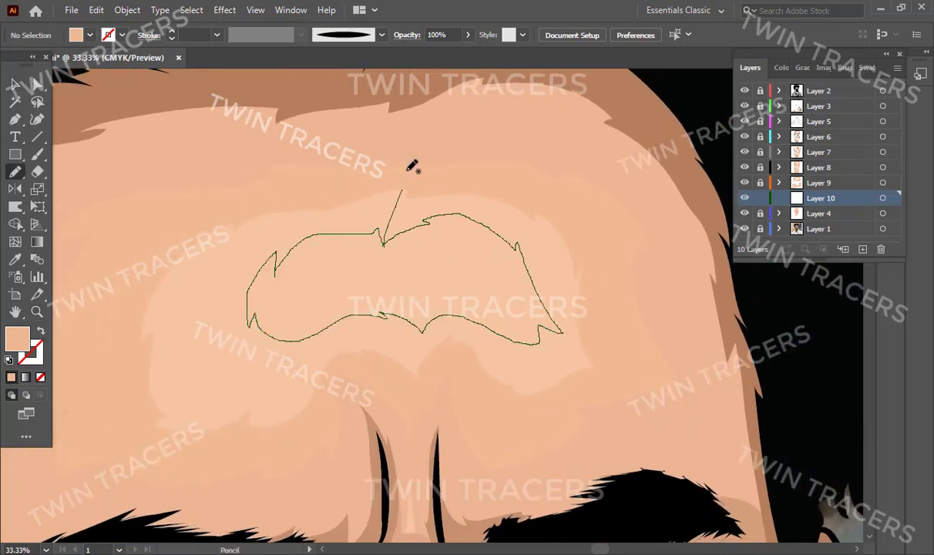
left_click_drag(408, 171, 417, 177)
key("i")
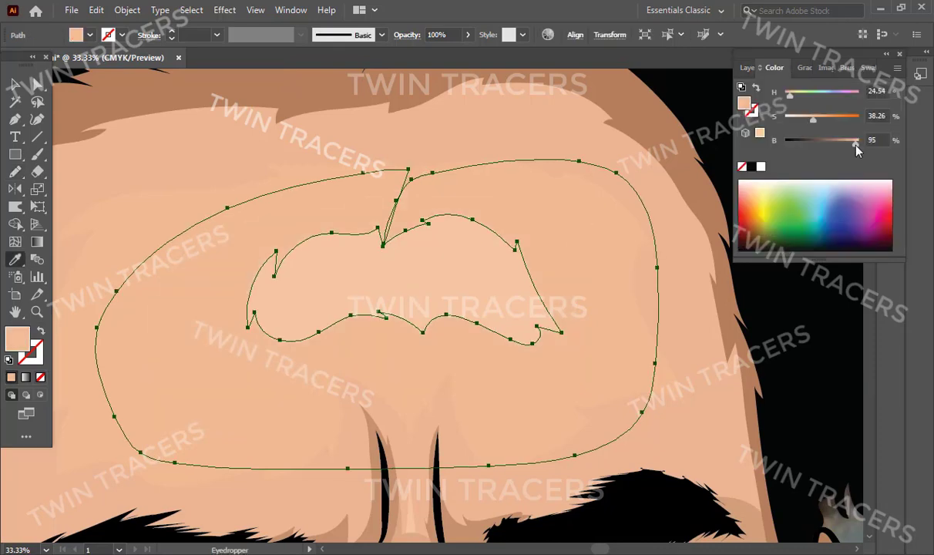
left_click(447, 255)
key("v")
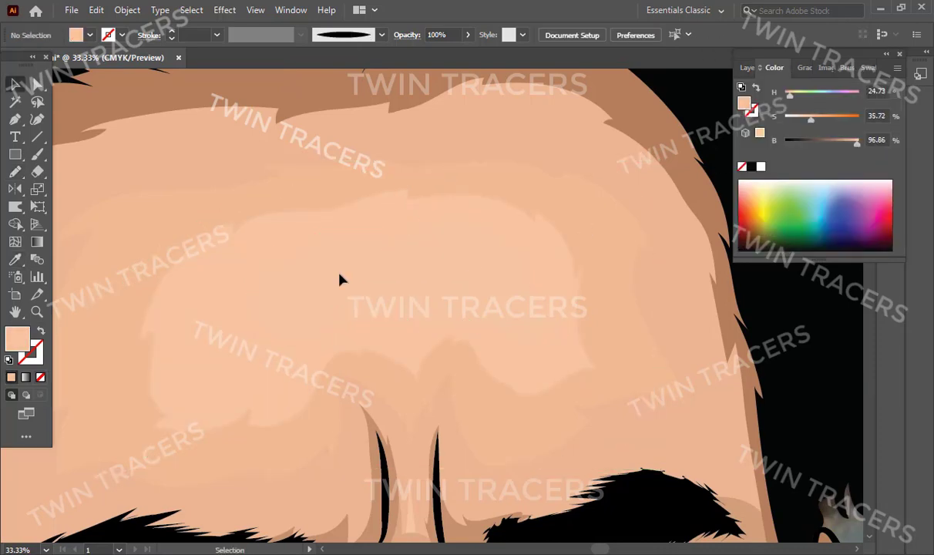
Deselect and reframe the view from the whole portrait onto the nose and mouth.
key("ctrl+shift+a")
key("z")
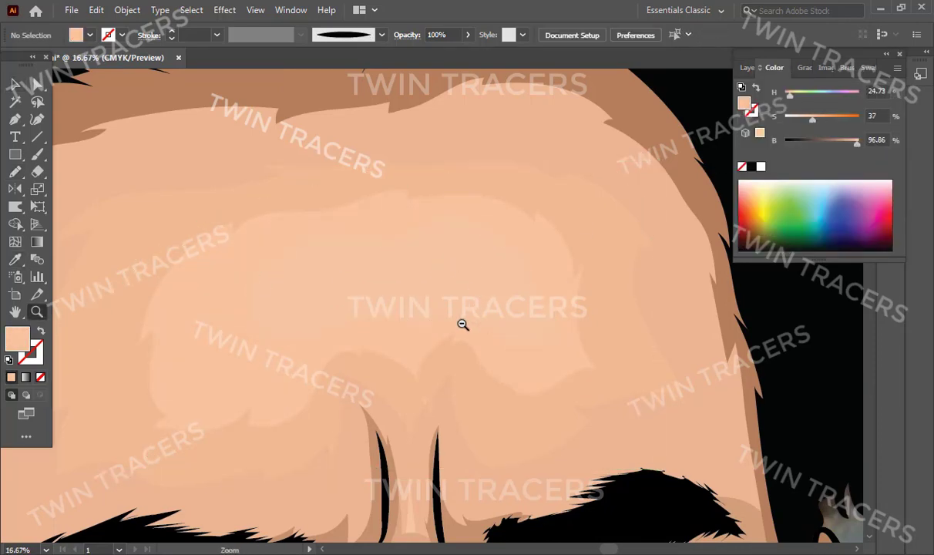
scroll(461, 324, "down", 6)
left_click(461, 324)
key("v")
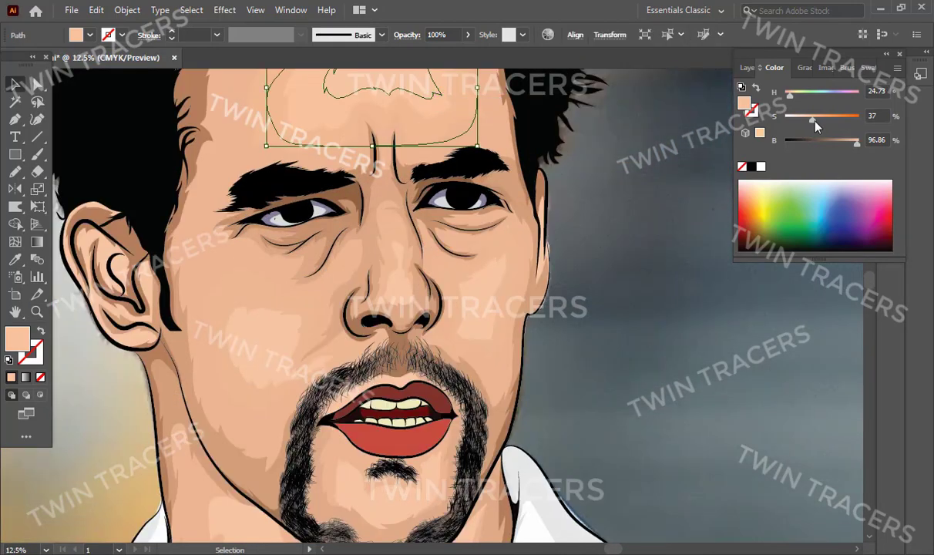
scroll(501, 324, "up", 3)
key("z")
scroll(442, 333, "down", 4)
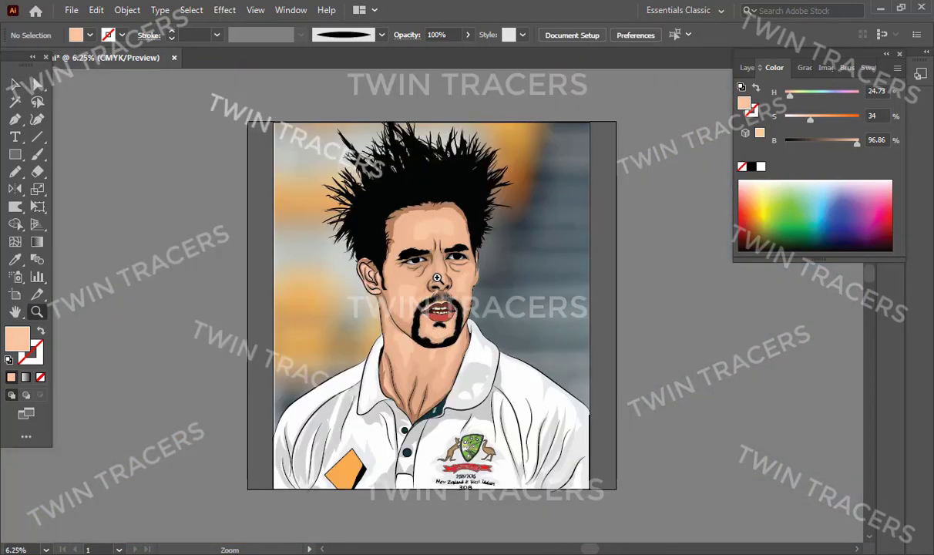
left_click(437, 277)
Draw a pale highlight loop on the right cheek and deselect it.
key("v")
key("z")
left_click(463, 232)
left_click_drag(462, 231, 503, 340)
key("n")
left_click_drag(466, 295, 421, 281)
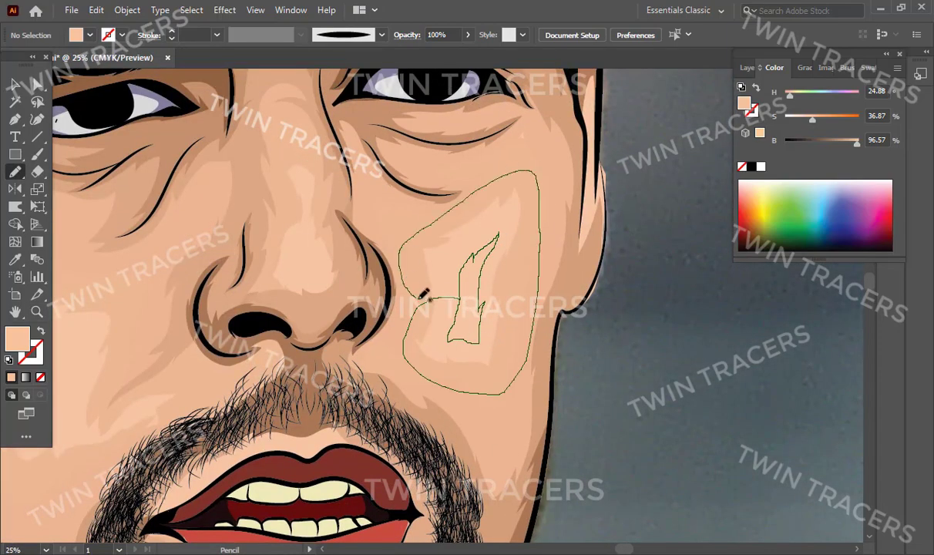
key("v")
scroll(455, 231, "up", 5)
scroll(542, 410, "down", 3)
key("ctrl+shift+a")
Draw a closed highlight loop around the left cheek.
key("n")
scroll(542, 410, "down", 3)
scroll(542, 410, "left", 5)
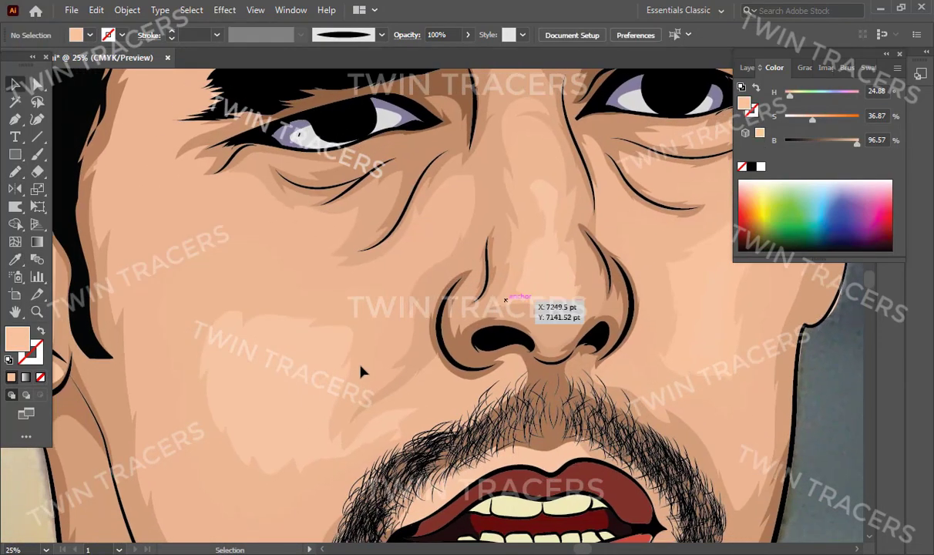
left_click_drag(301, 424, 241, 360)
left_click_drag(312, 437, 386, 447)
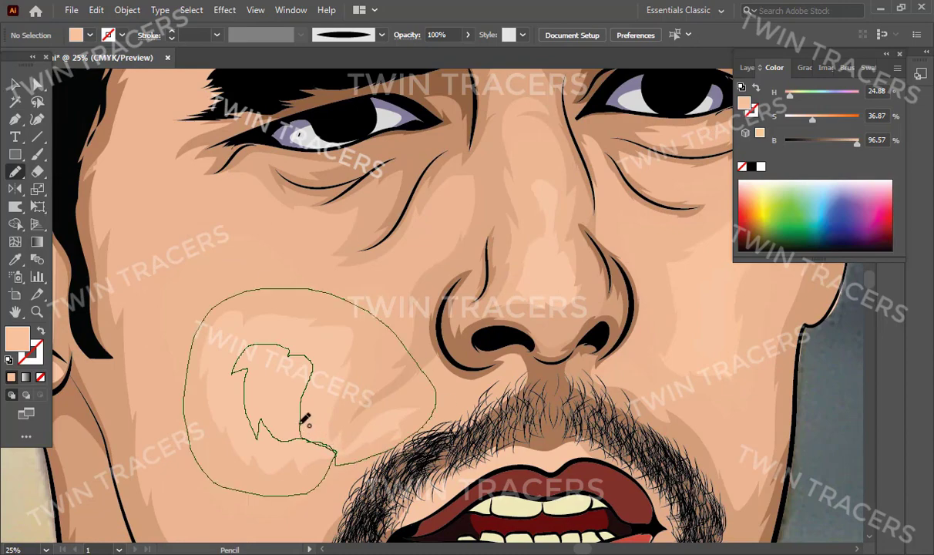
left_click_drag(306, 420, 300, 422)
scroll(434, 382, "down", 3)
scroll(434, 382, "down", 3)
scroll(540, 385, "up", 5)
key("super")
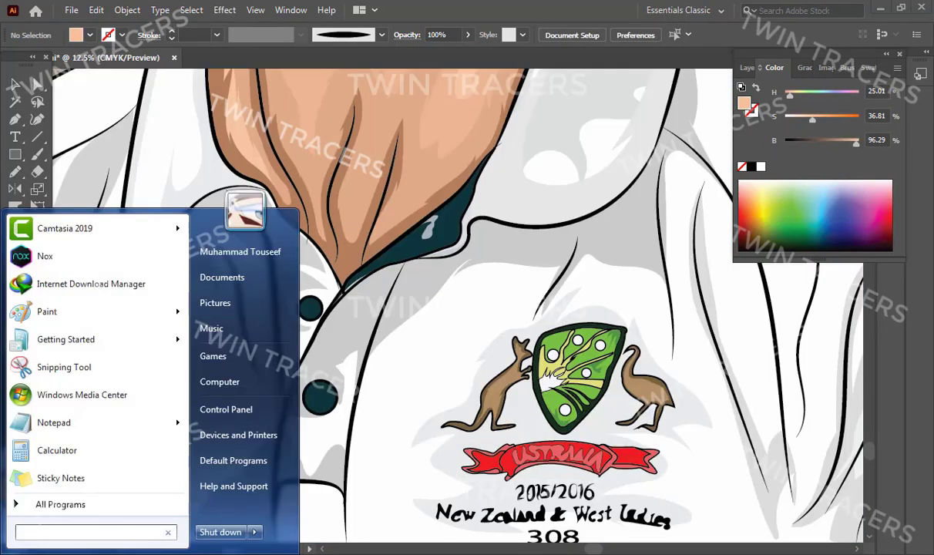
key("Escape")
scroll(444, 200, "up", 10)
scroll(443, 234, "down", 2)
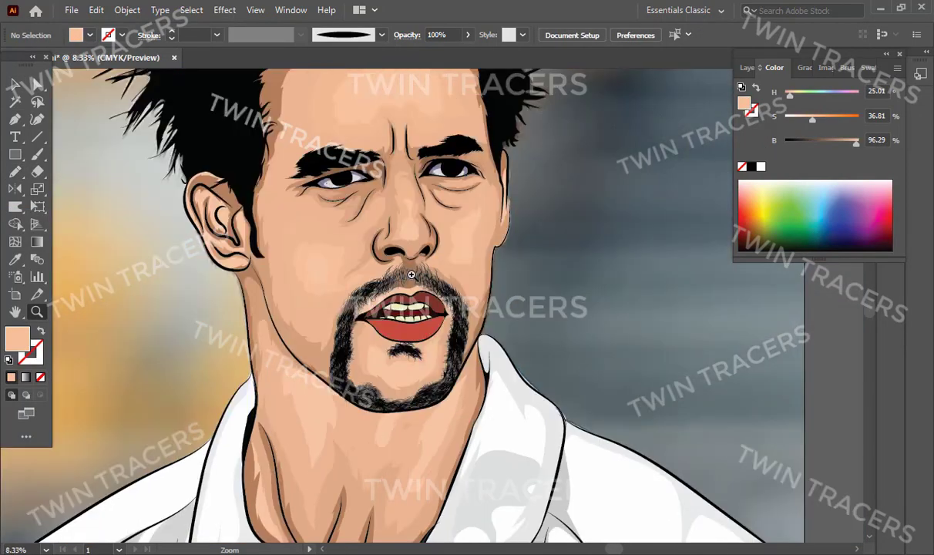
scroll(313, 333, "up", 2)
Select the cheek highlight shapes to adjust their fill, undo one change, and zoom onto the face.
key("v")
left_click_drag(208, 218, 608, 428)
left_click(570, 324)
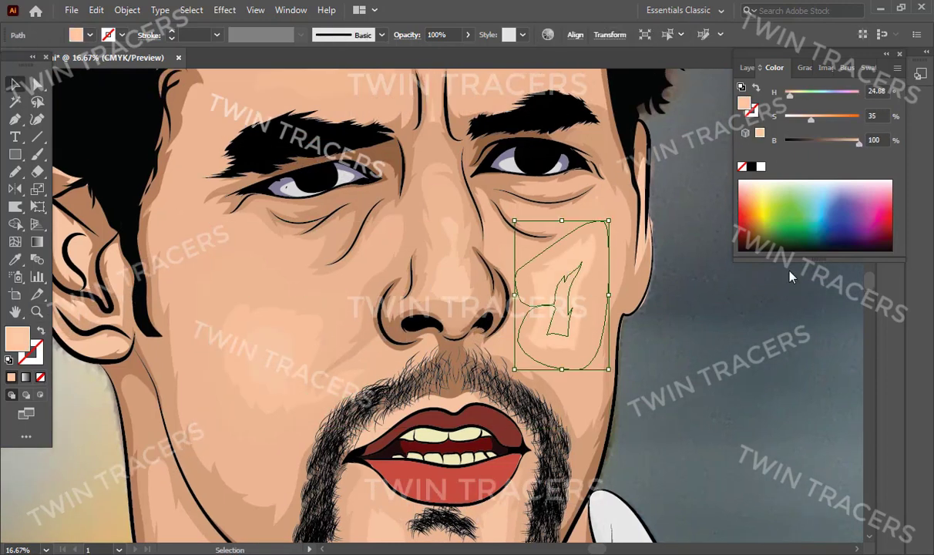
left_click(756, 279)
key("ctrl+z")
left_click(376, 429)
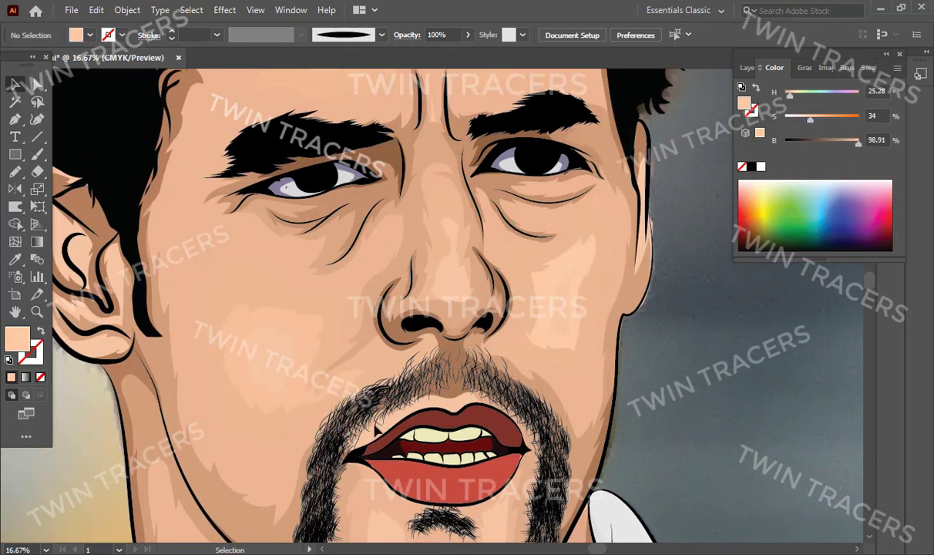
scroll(375, 429, "down", 3)
key("z")
left_click(447, 284)
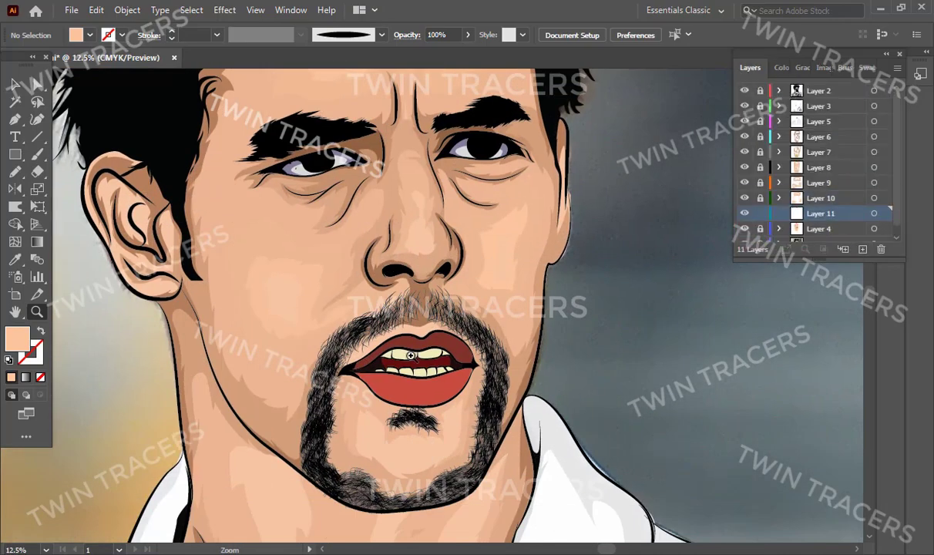
left_click(494, 267)
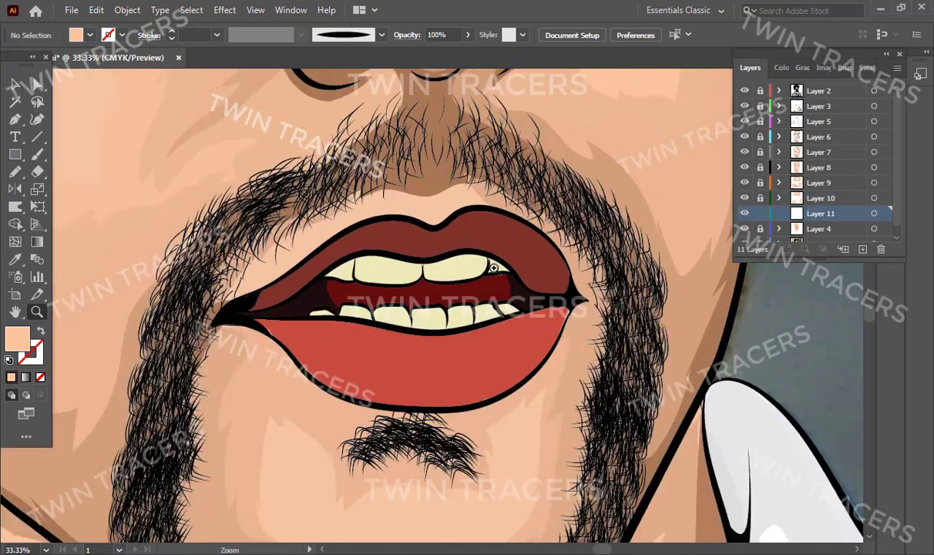
key("n")
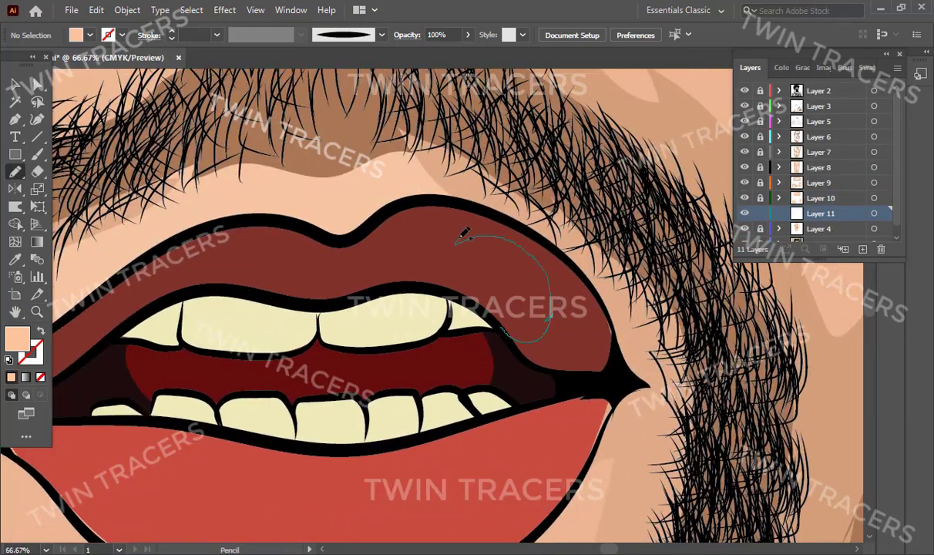
left_click_drag(233, 247, 306, 299)
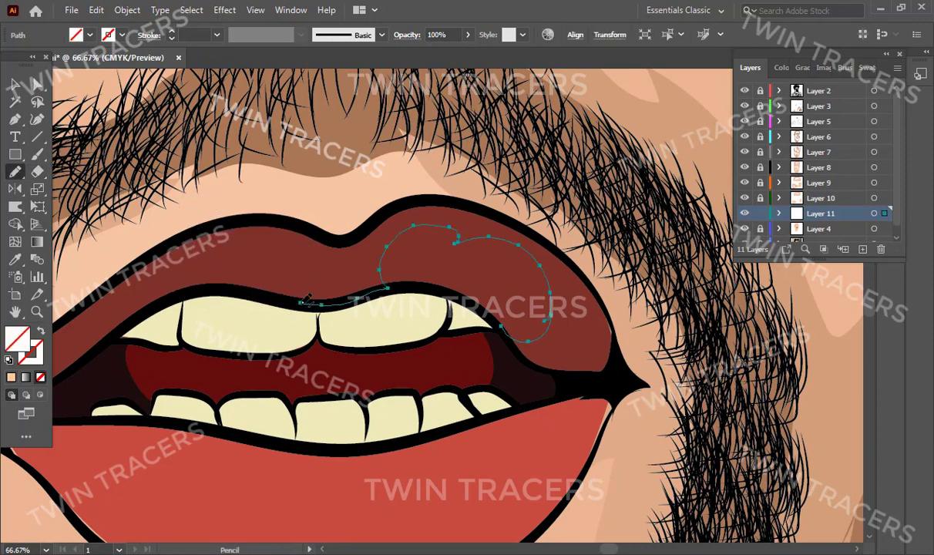
left_click_drag(224, 231, 245, 239)
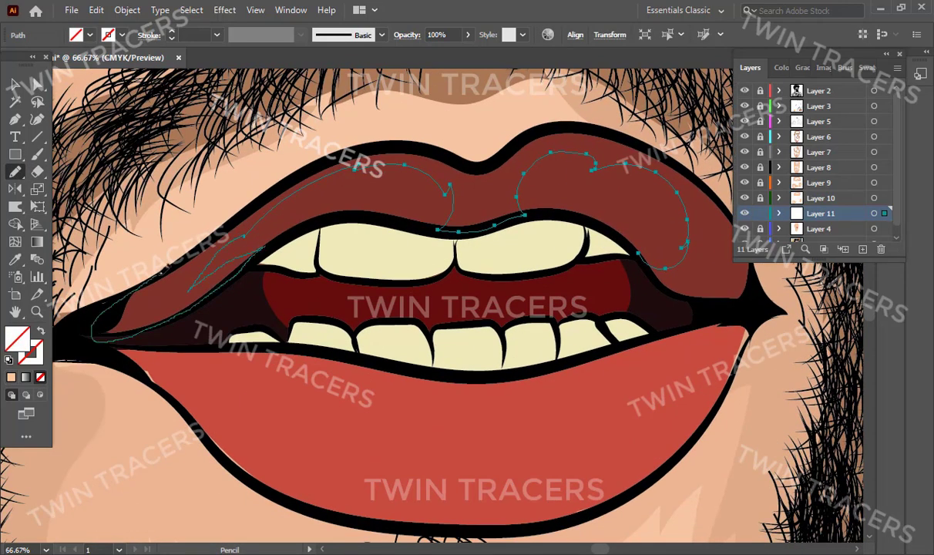
key("p")
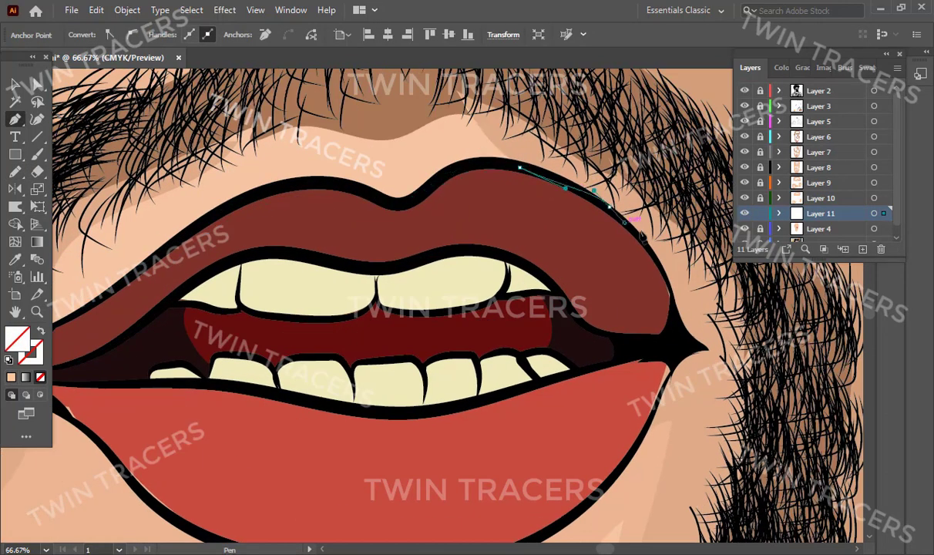
left_click(665, 341)
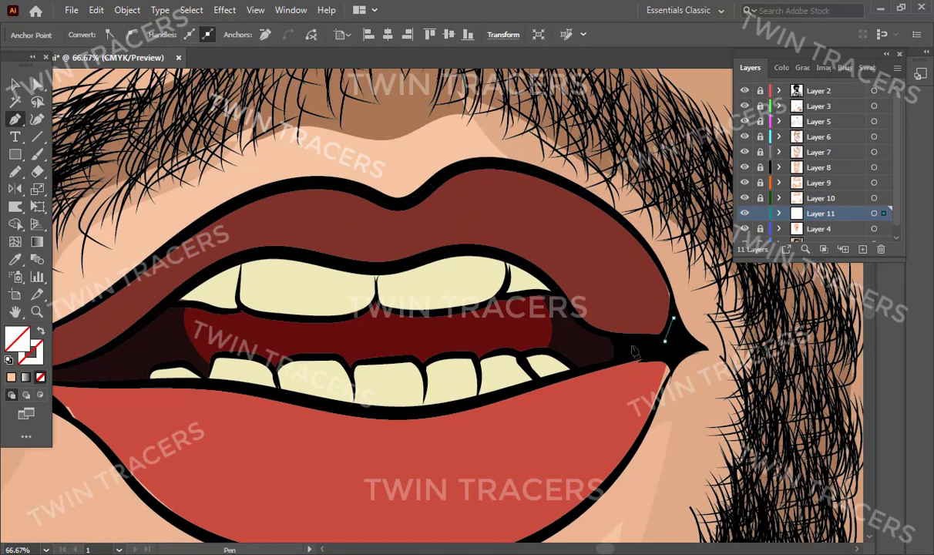
key("ctrl+a")
key("i")
left_click(563, 292)
left_click(780, 67)
left_click(840, 122)
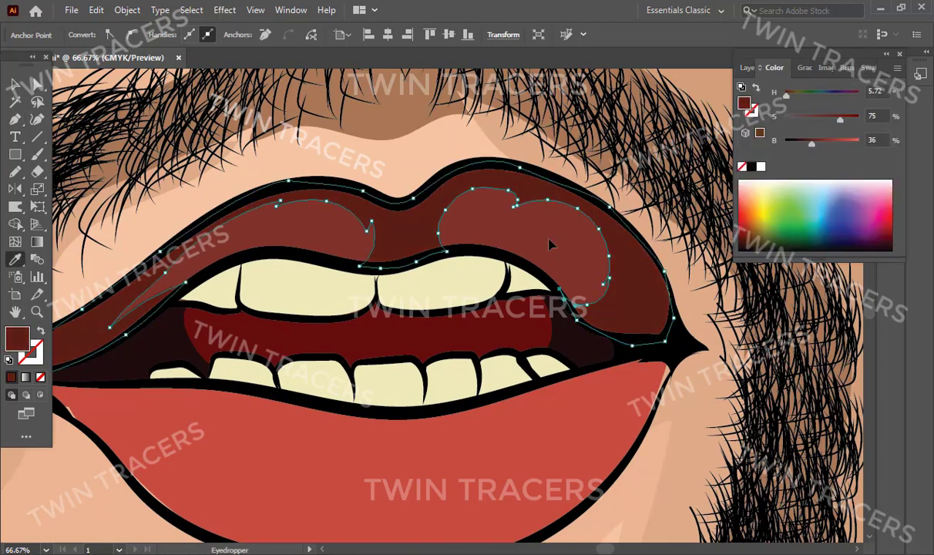
key("ctrl+shift+a")
key("z")
left_click(511, 303, "alt")
left_click(512, 303, "alt")
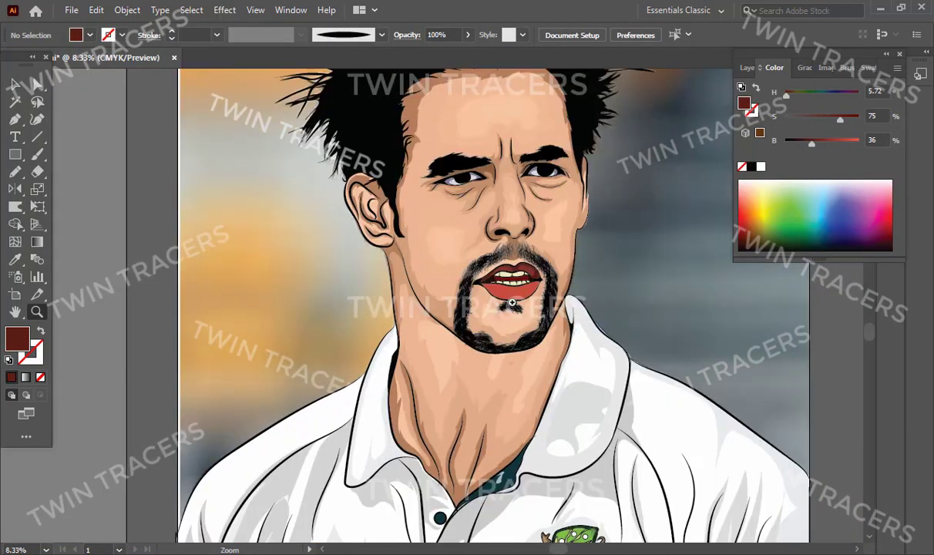
Draw a lower-lip shading shape filled with sampled lip red, darkened via the B slider.
key("ctrl+shift+a")
key("z")
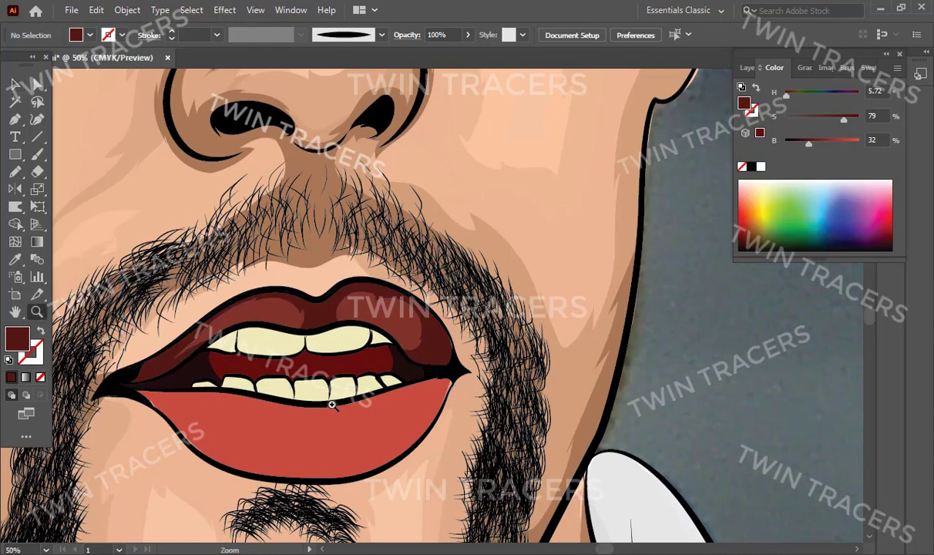
left_click(375, 344)
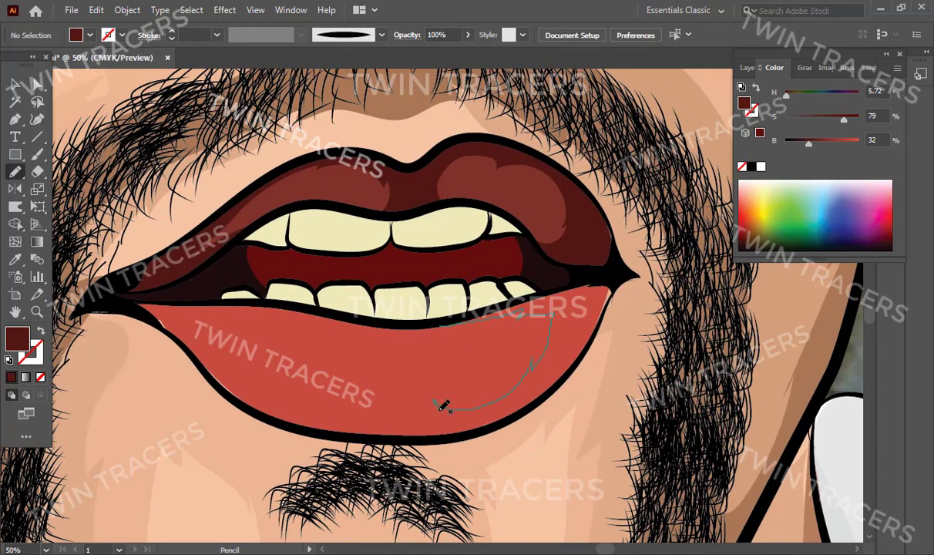
left_click_drag(443, 407, 382, 357)
key("ctrl+z")
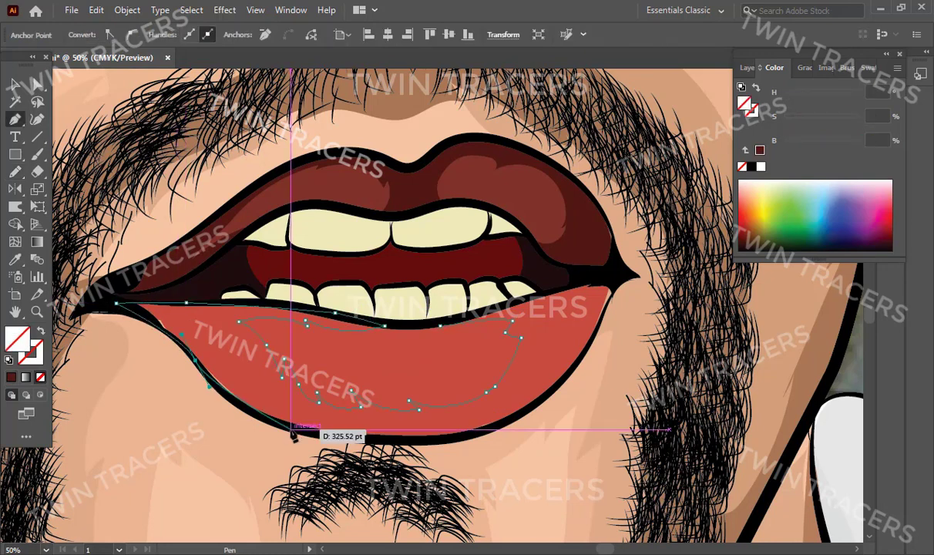
left_click(617, 284)
key("i")
left_click(449, 354)
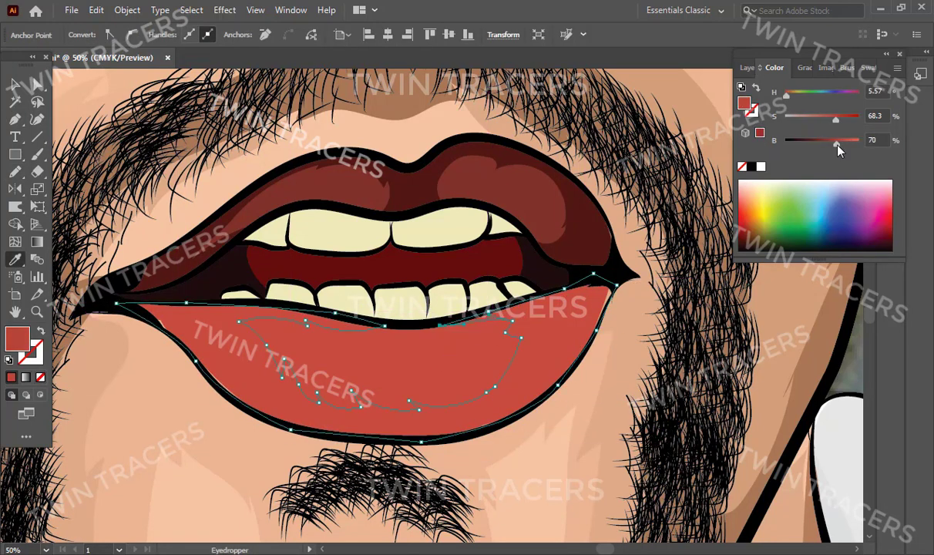
left_click_drag(837, 144, 846, 145)
key("v")
left_click(373, 332)
Add darker shading along the lower lip's left edge to its corner, then deselect.
key("ctrl+shift+a")
scroll(398, 349, "up", 1)
key("n")
left_click_drag(389, 279, 288, 287)
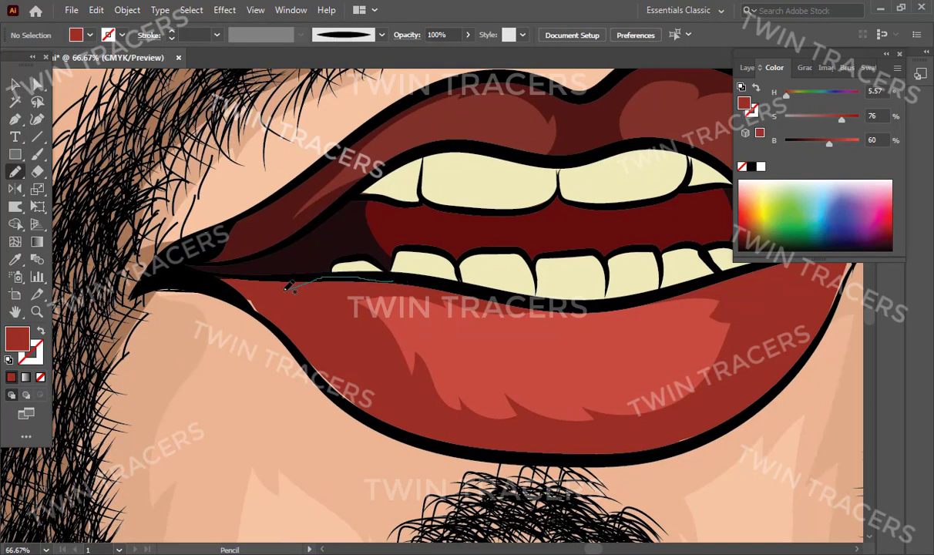
left_click_drag(379, 276, 379, 276)
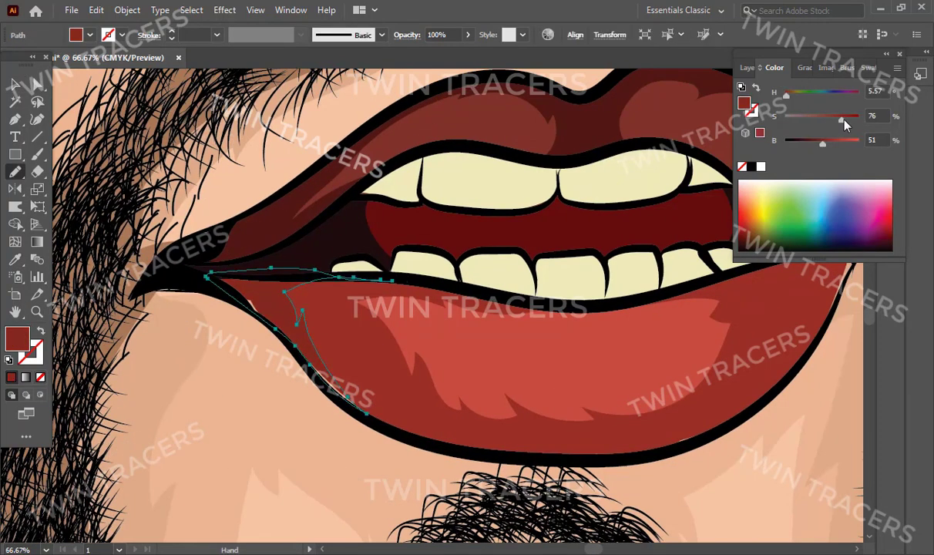
scroll(588, 297, "right", 3)
scroll(587, 296, "up", 1)
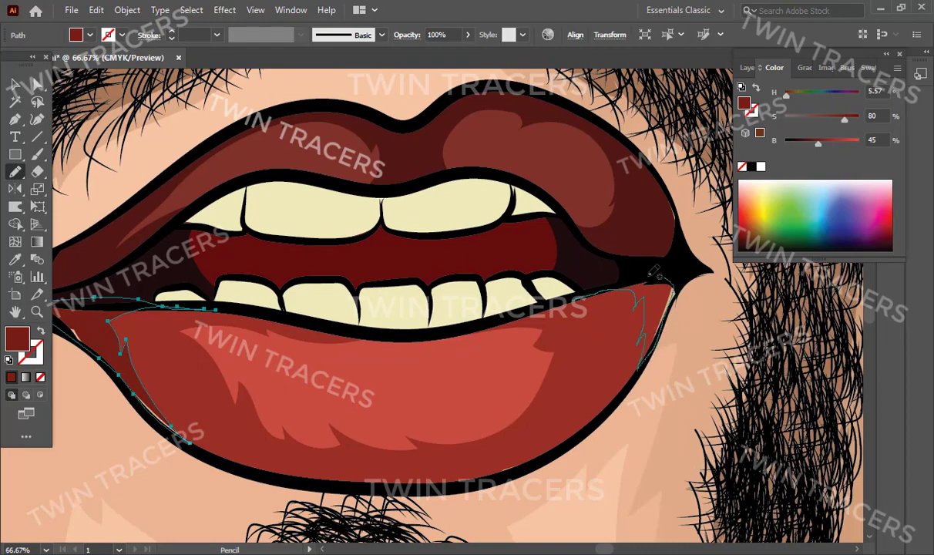
key("ctrl+shift+a")
key("z")
scroll(450, 341, "down", 5)
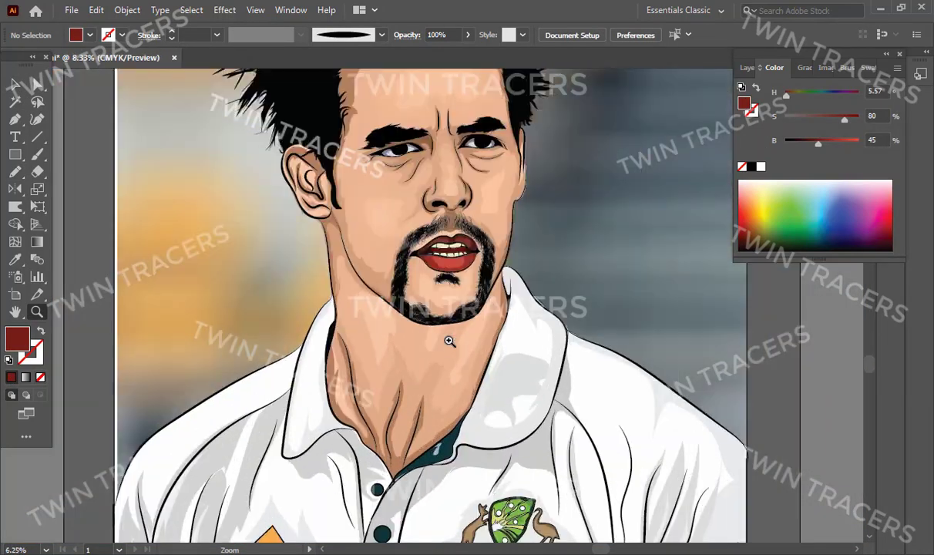
scroll(449, 342, "up", 3)
scroll(461, 309, "up", 2)
scroll(400, 256, "up", 1)
Pencil-draw highlight shapes on the right and left halves of the upper lip.
scroll(508, 324, "up", 1)
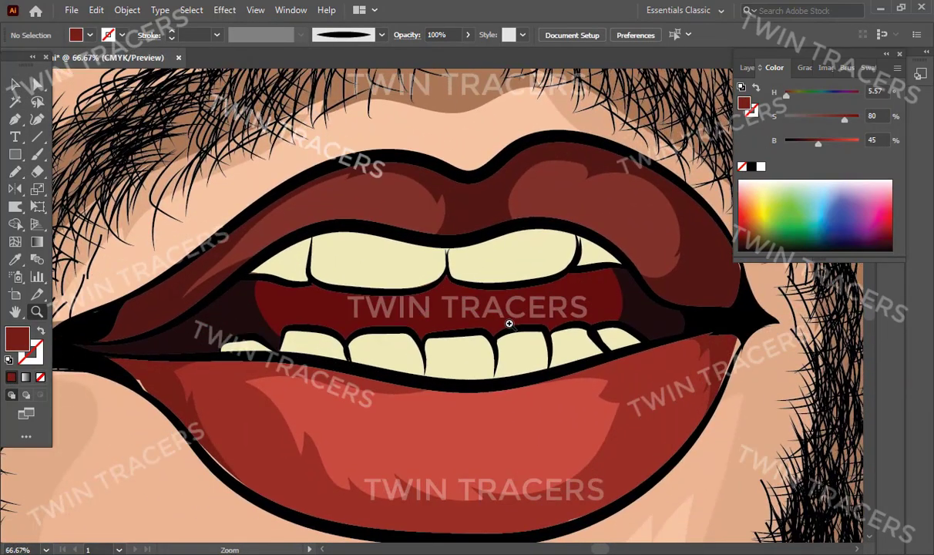
key("v")
left_click_drag(94, 342, 281, 486)
key("ctrl+shift+a")
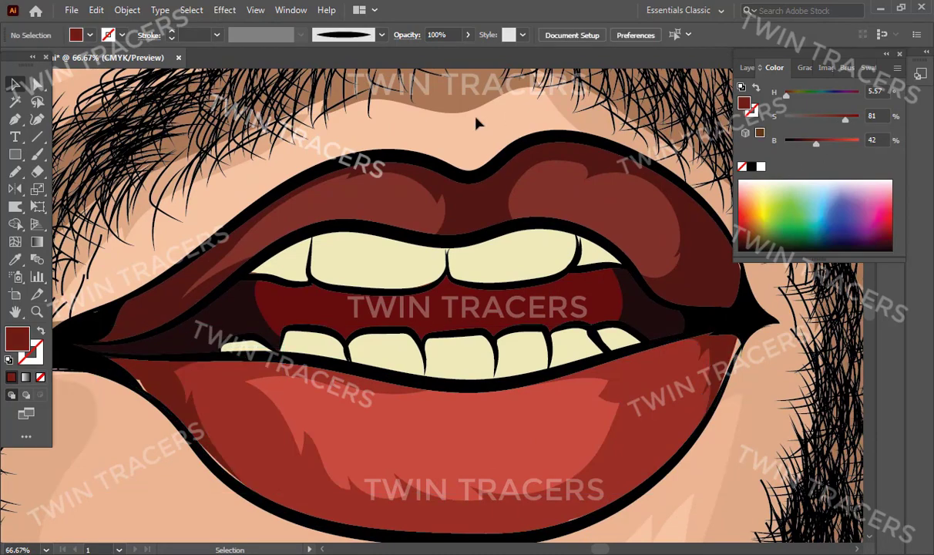
key("n")
key("F7")
key("ctrl+1")
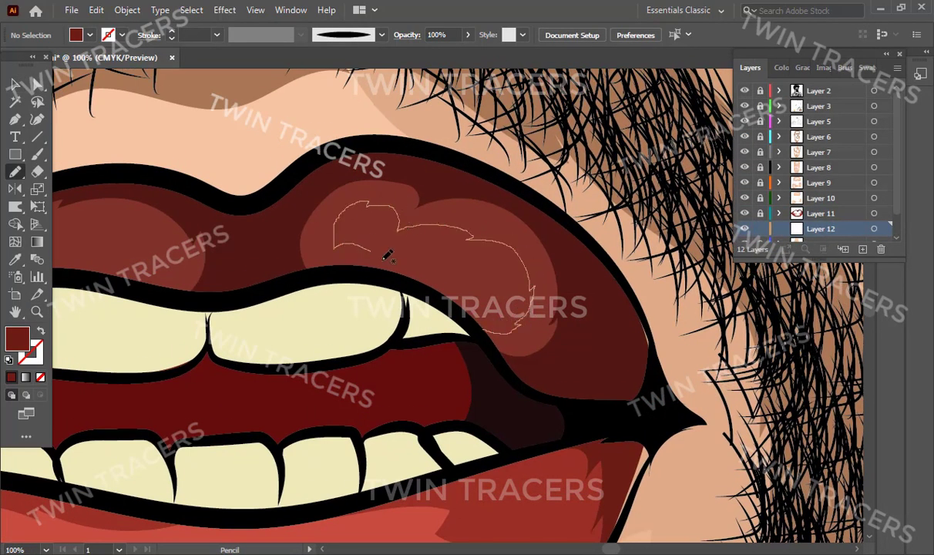
left_click_drag(387, 256, 381, 295)
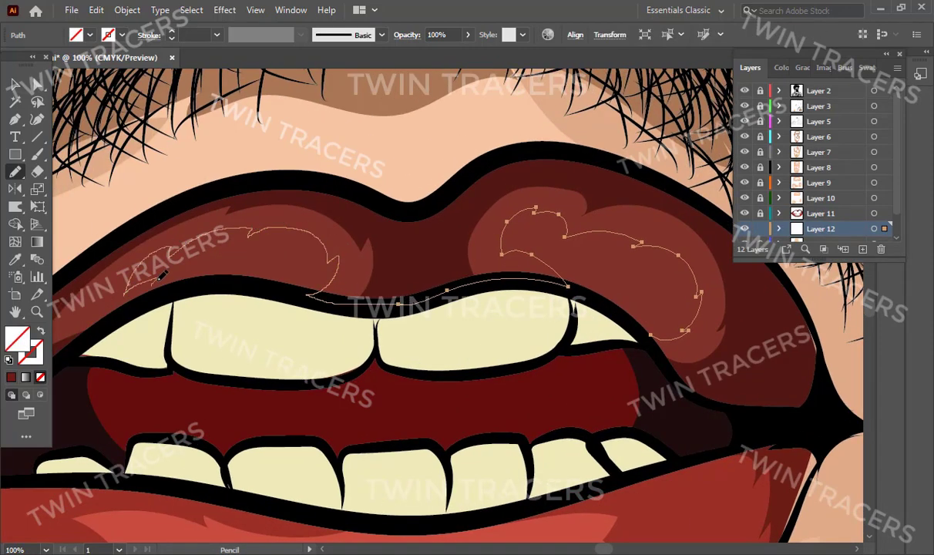
left_click_drag(159, 278, 127, 295)
Draw a tone shape along the upper lip, fill it with sampled lip red and raise its saturation.
left_click_drag(470, 198, 771, 355)
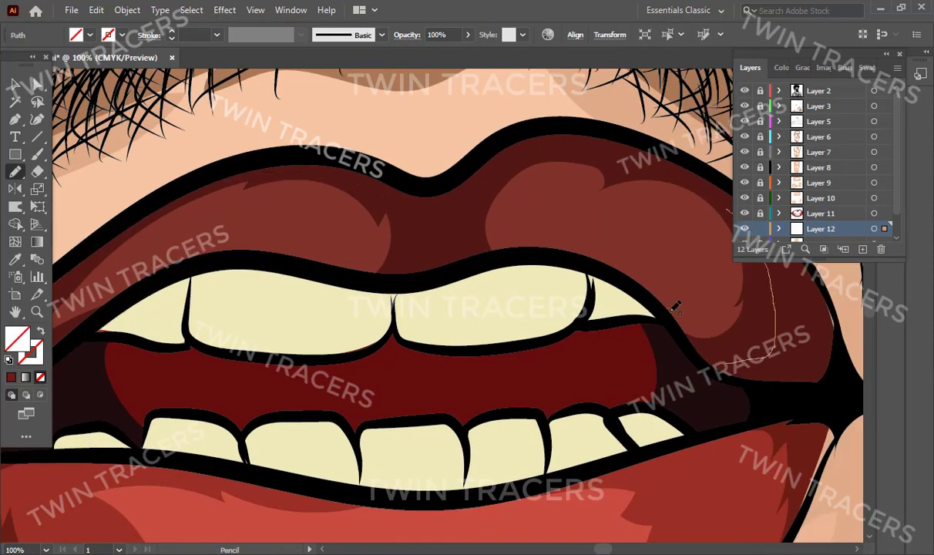
key("i")
left_click(462, 231)
left_click(774, 67)
left_click_drag(841, 120, 847, 121)
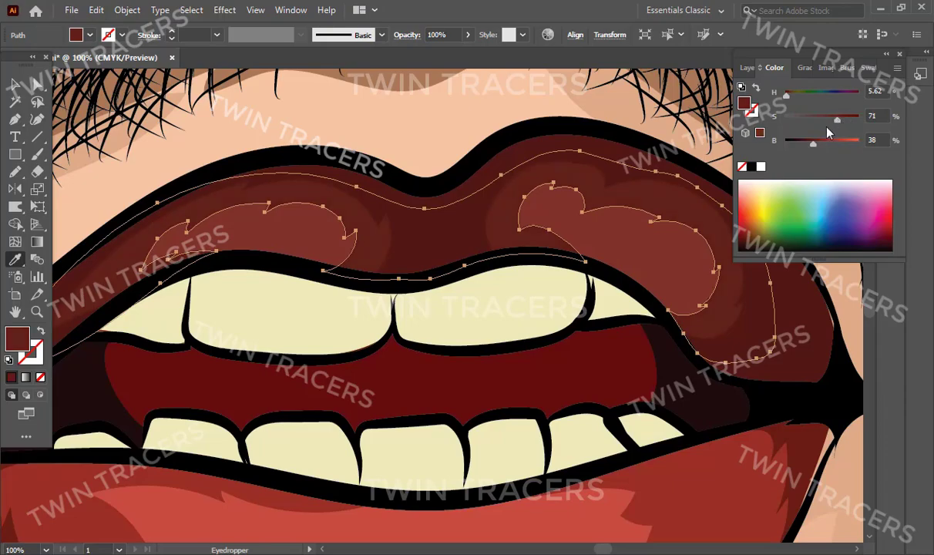
key("v")
key("ctrl+shift+a")
Zoom out and back in to review the new upper-lip highlights.
key("z")
left_click(496, 304, "alt")
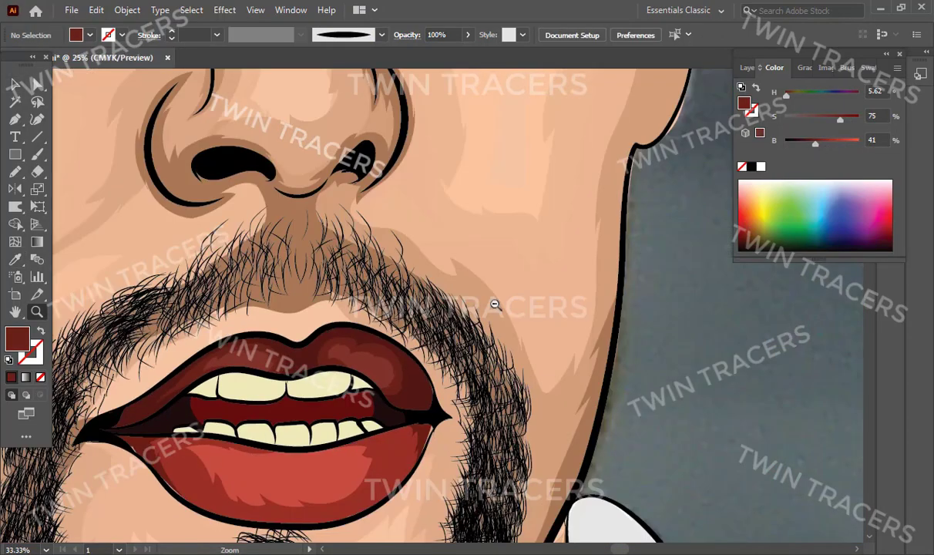
left_click(308, 323)
left_click(442, 246)
key("v")
left_click(750, 67)
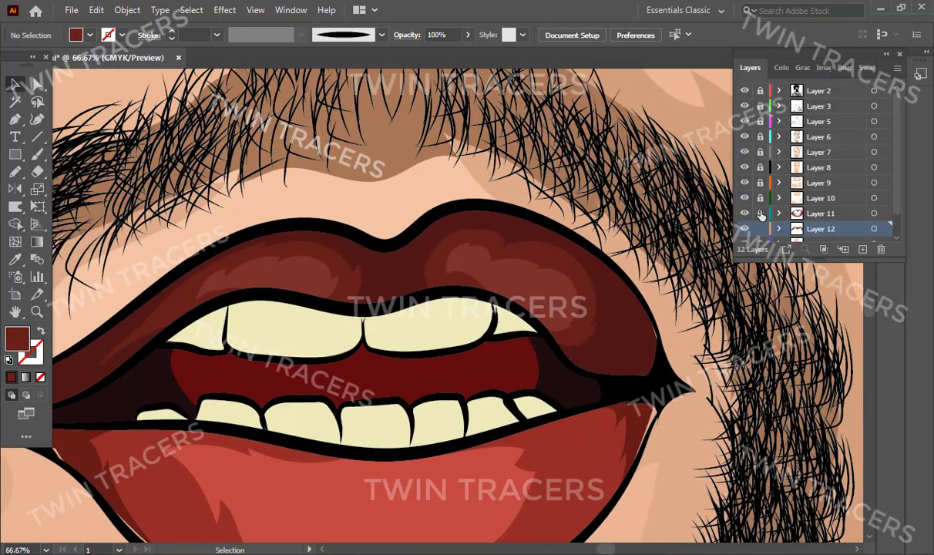
Make Layer 12 the active layer and zoom in on the lower lip.
left_click(761, 215)
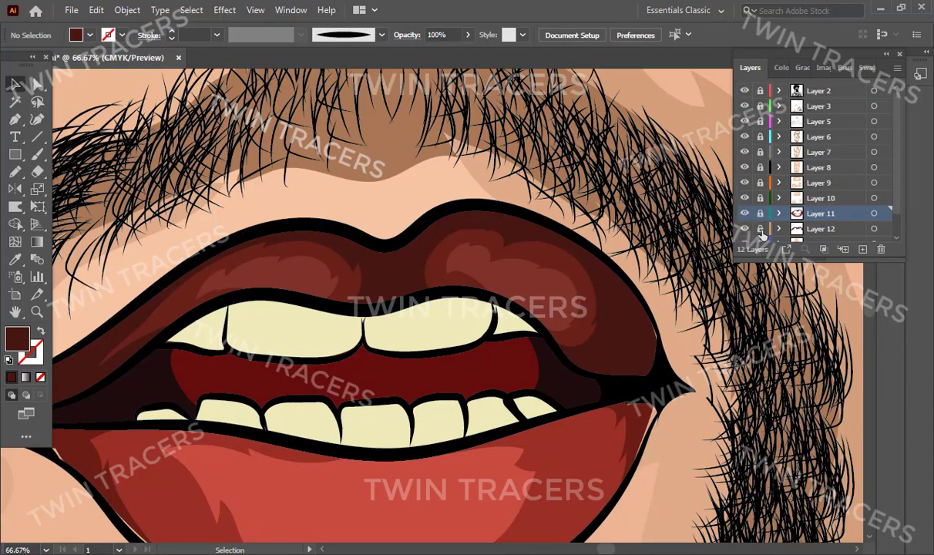
left_click(559, 271)
key("ctrl+shift+a")
key("z")
left_click(376, 400)
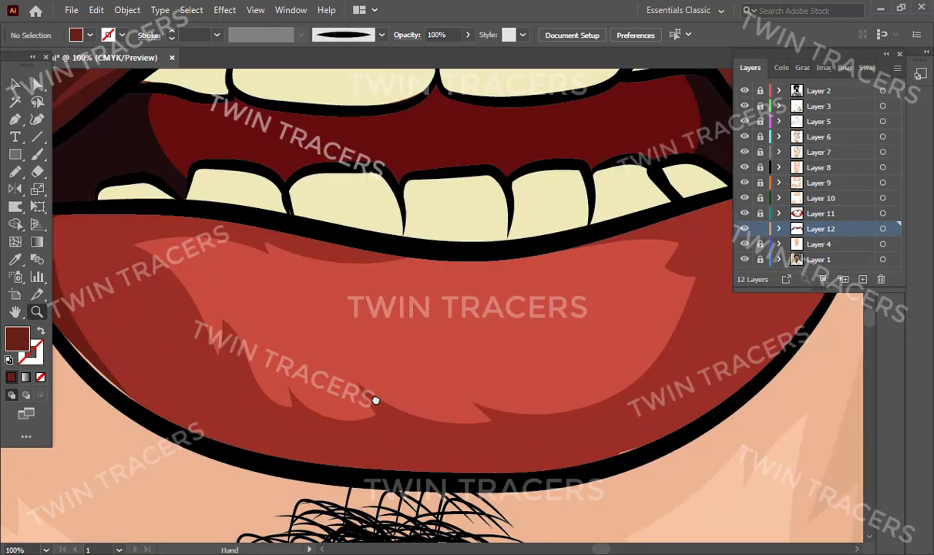
left_click_drag(375, 400, 341, 454)
key("n")
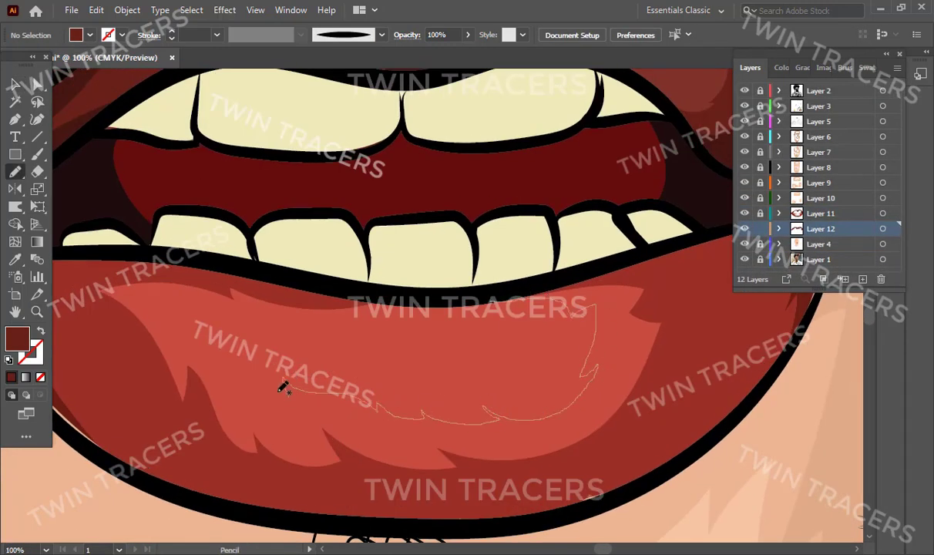
Draw a mid-tone shape around the lower-lip highlight, fill it with sampled red, and lighten it slightly.
left_click_drag(443, 304, 505, 291)
key("i")
left_click(694, 354)
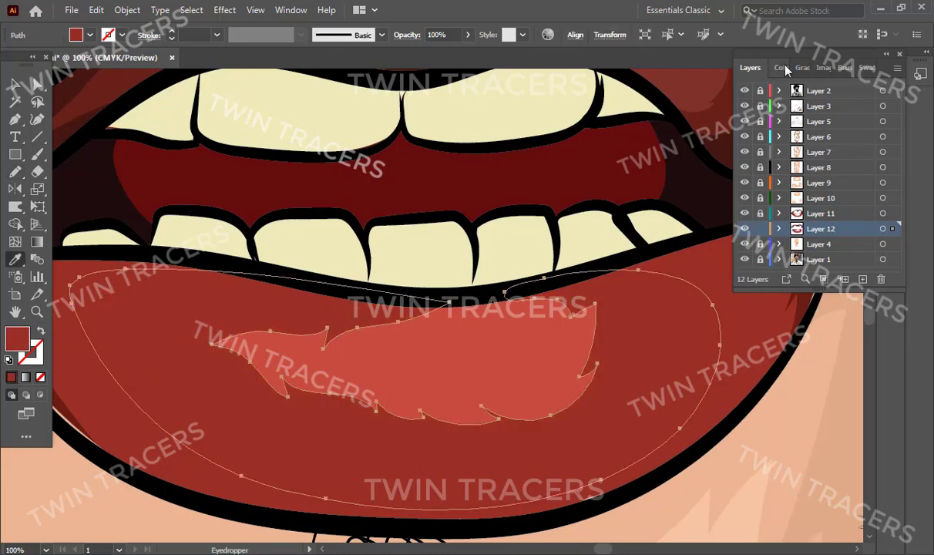
left_click(775, 68)
left_click_drag(842, 119, 834, 144)
key("ctrl+shift+a")
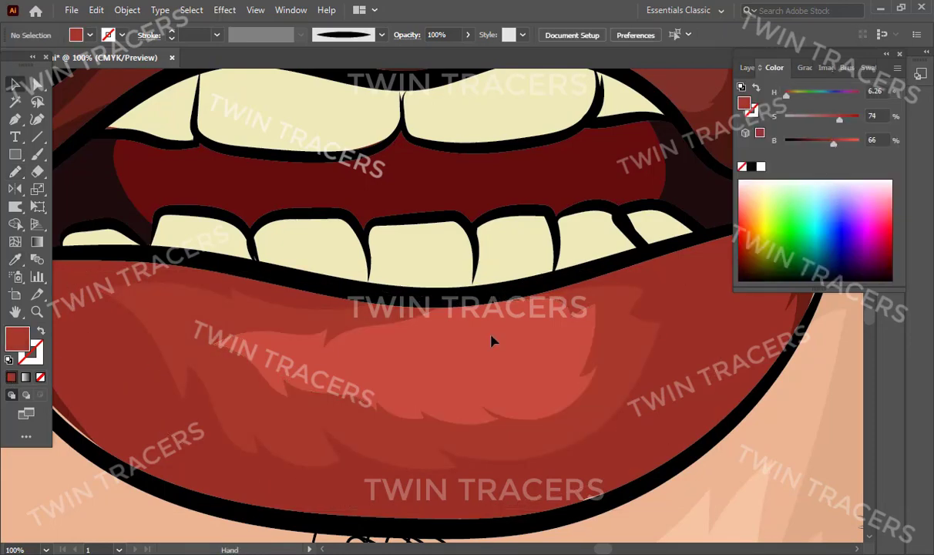
Zoom out to check the lips, then add a new layer above Layer 12.
key("z")
left_click(434, 305, "alt")
left_click(428, 308)
left_click(423, 369)
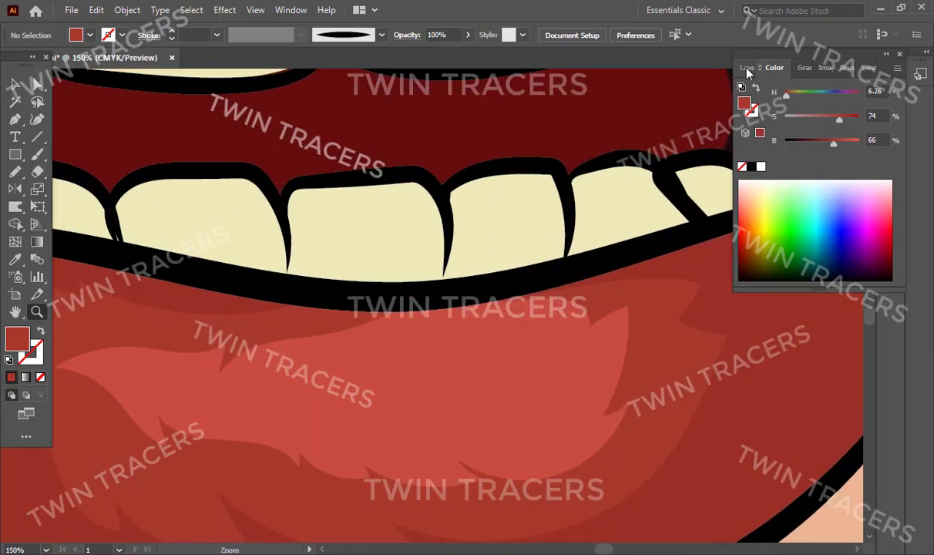
left_click(750, 68)
left_click_drag(501, 100, 501, 328)
left_click(863, 279)
Draw a shape along the upper lip's inner edge and fill it with a sampled red.
key("ctrl+equal")
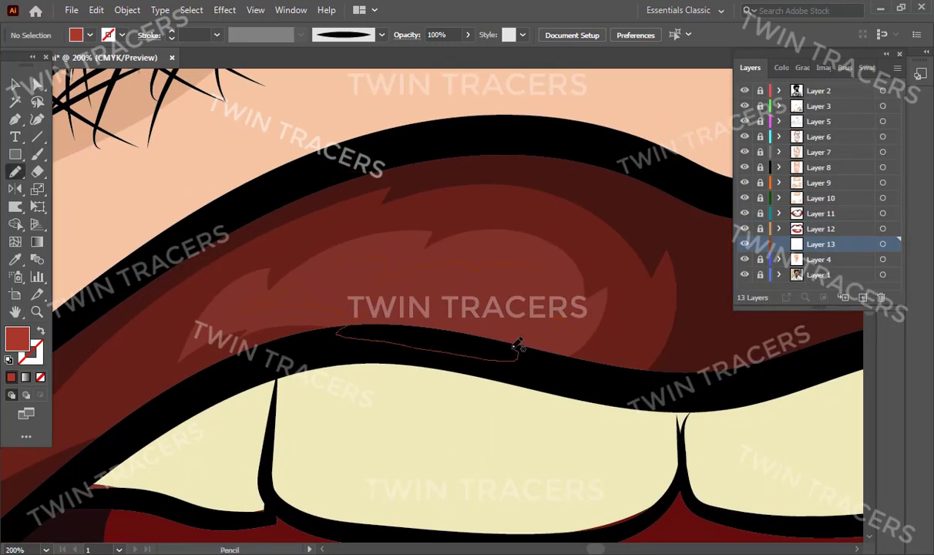
left_click_drag(518, 345, 507, 317)
key("i")
left_click(775, 68)
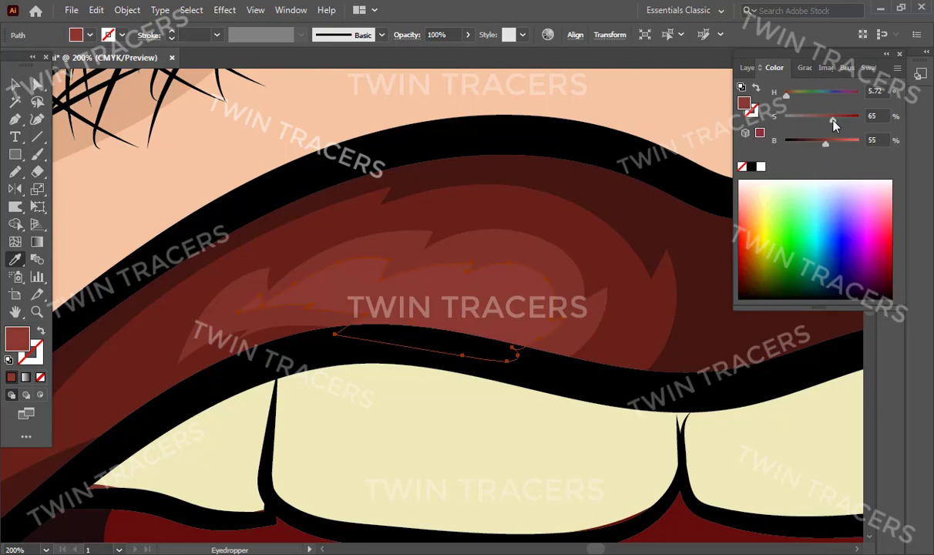
key("v")
key("ctrl+minus")
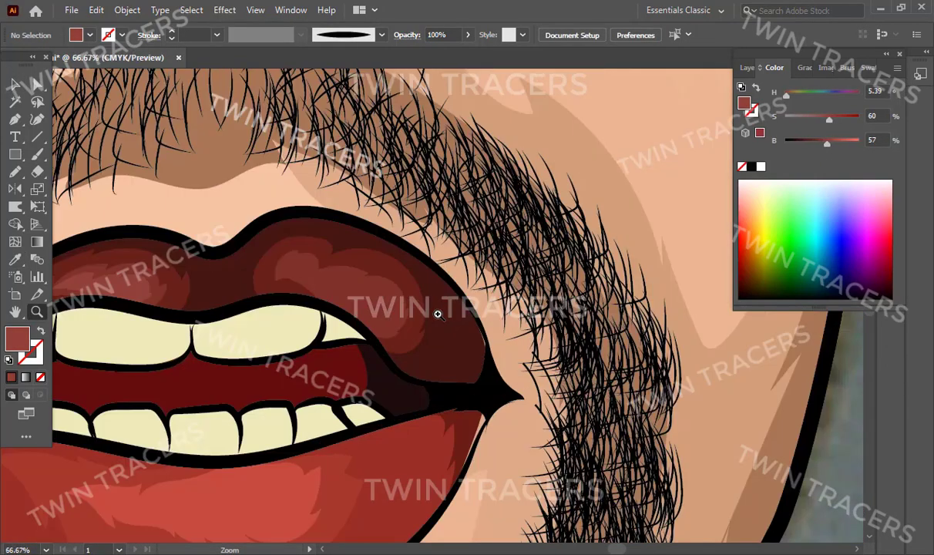
key("ctrl+shift+a")
key("ctrl+equal")
key("n")
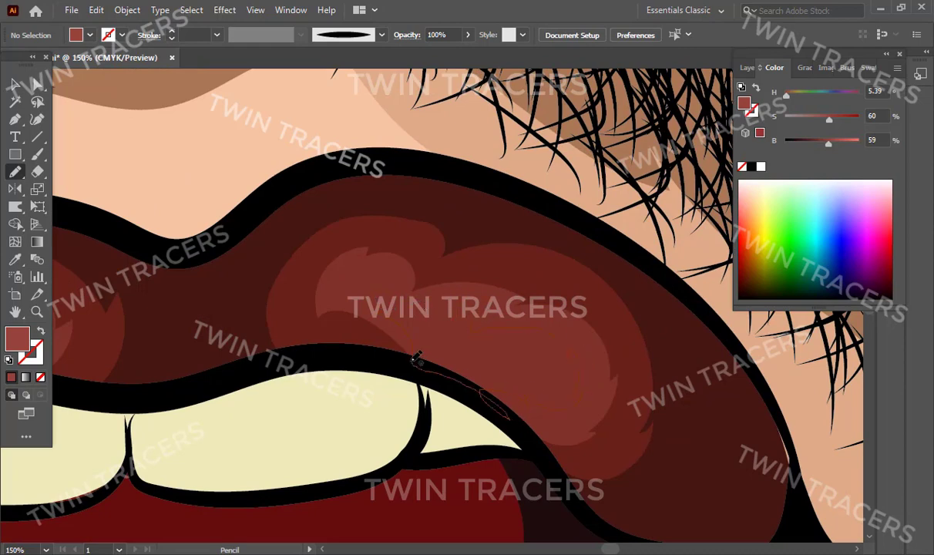
Give the upper-lip centre shape a darker maroon fill, toggling Layer 11 to check beneath.
key("v")
scroll(440, 363, "up", 2)
left_click(747, 67)
left_click(745, 214)
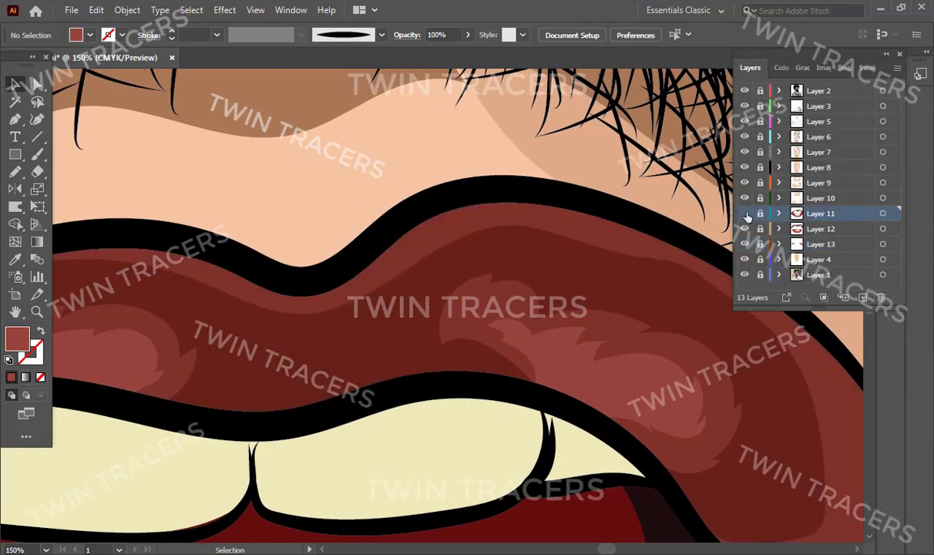
key("n")
key("v")
left_click(288, 310)
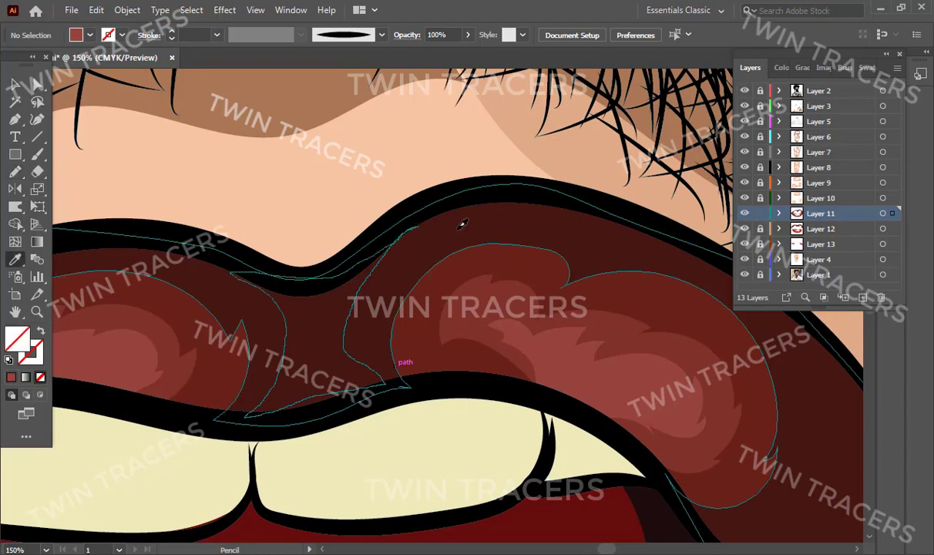
left_click(781, 68)
left_click_drag(817, 141, 794, 144)
key("ctrl+shift+a")
Make the lower-lip highlight a brighter coral-red by lowering saturation and raising brightness.
key("z")
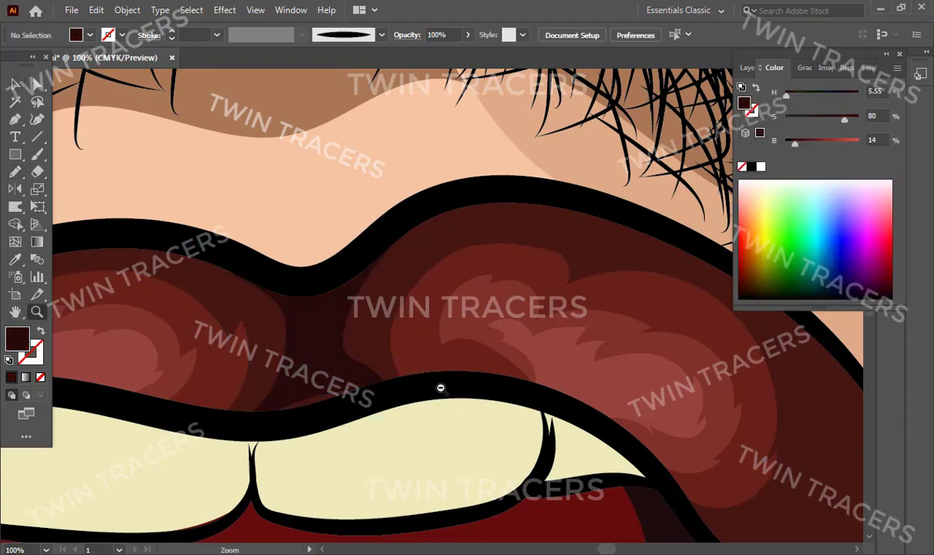
scroll(438, 387, "down", 6)
scroll(438, 388, "up", 1)
scroll(437, 208, "up", 4)
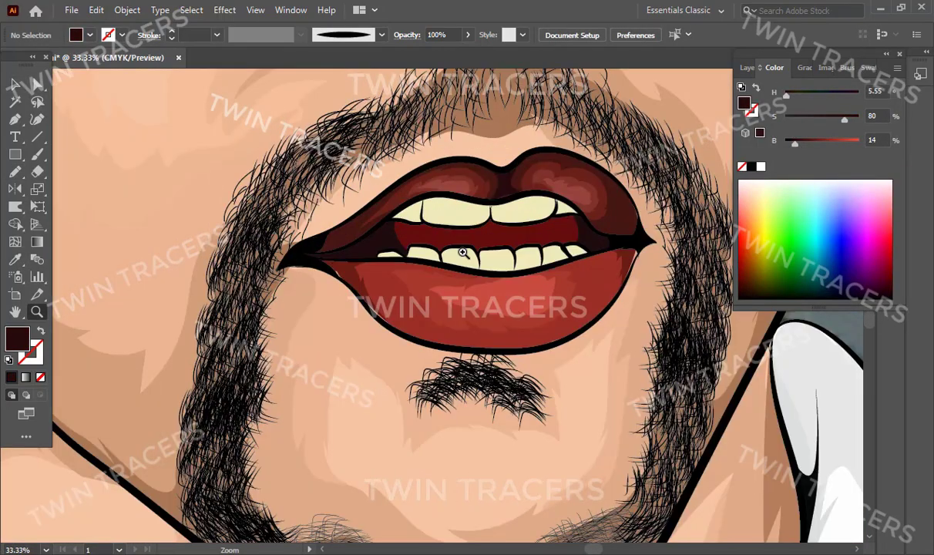
scroll(443, 262, "up", 2)
key("F7")
scroll(449, 318, "up", 1)
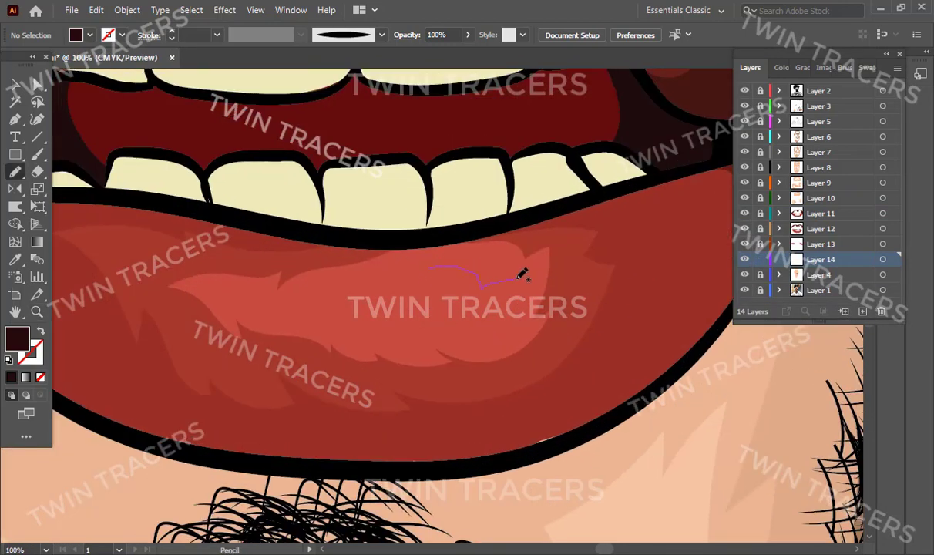
key("i")
left_click(401, 339)
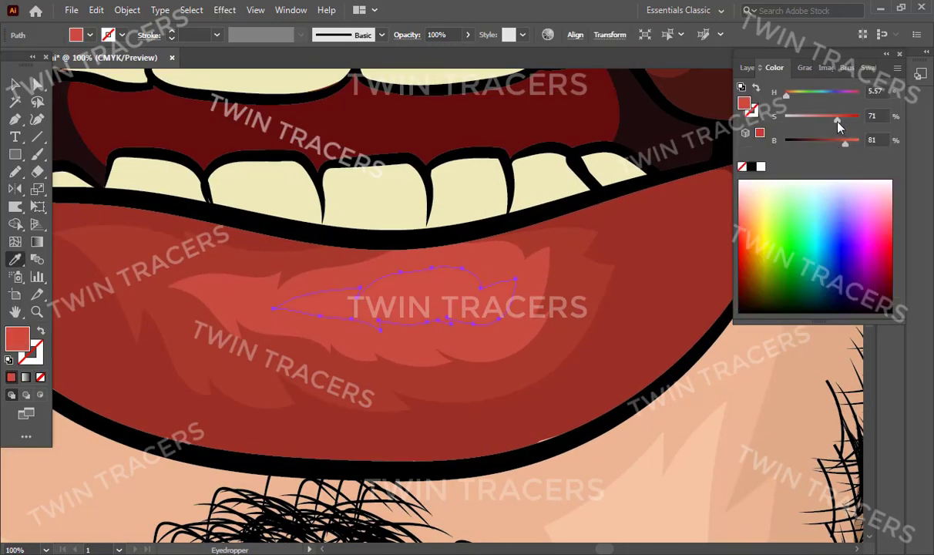
left_click_drag(839, 128, 831, 124)
left_click_drag(845, 144, 848, 145)
key("ctrl+shift+a")
Scroll the view around the lips and bring up the Layers panel.
key("z")
scroll(452, 319, "down", 6)
scroll(437, 306, "down", 2)
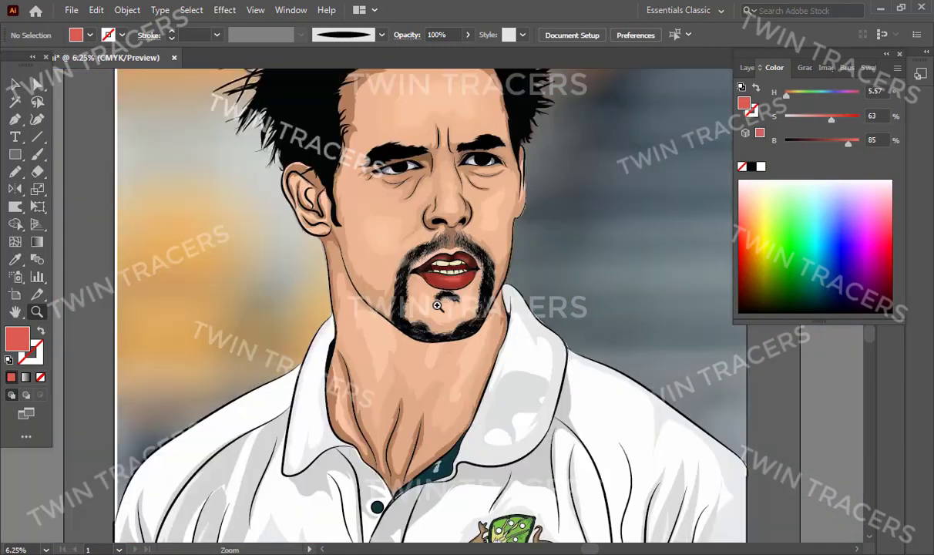
scroll(437, 306, "up", 1)
key("F7")
Create a new empty layer and sample the cream teeth colour.
left_click(864, 312)
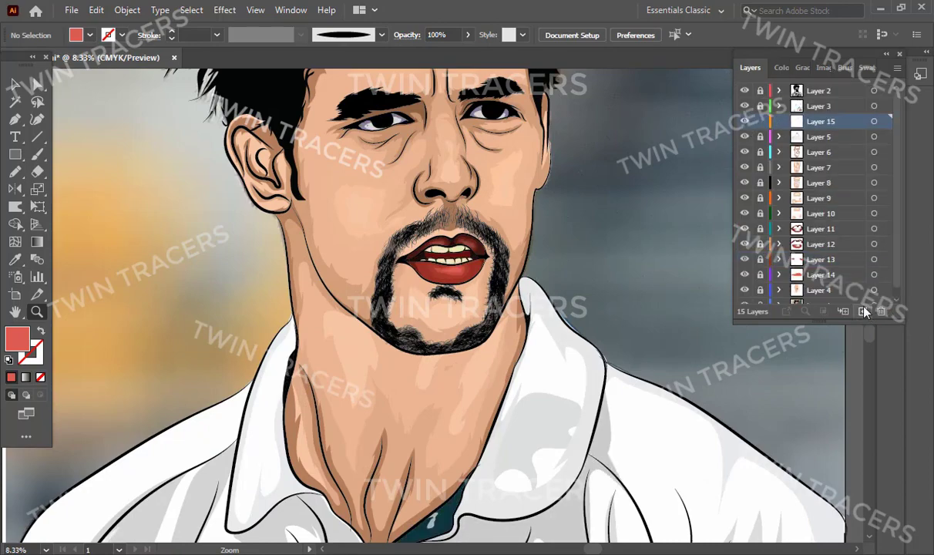
scroll(458, 261, "up", 5)
scroll(396, 330, "up", 3)
key("i")
left_click(459, 298)
key("p")
Pen-draw the curved shading outline along the upper teeth around to the left tooth.
left_click(520, 295)
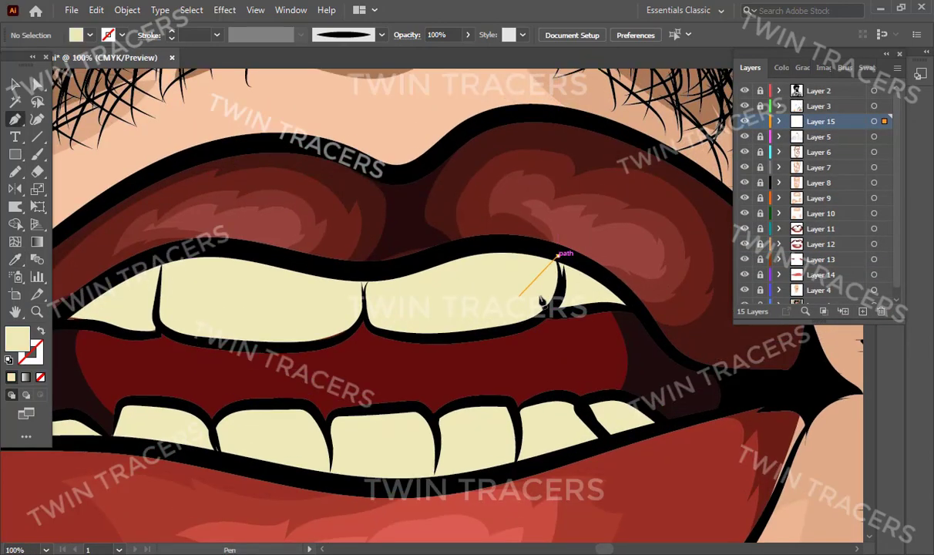
left_click(513, 317)
left_click_drag(422, 319, 414, 322)
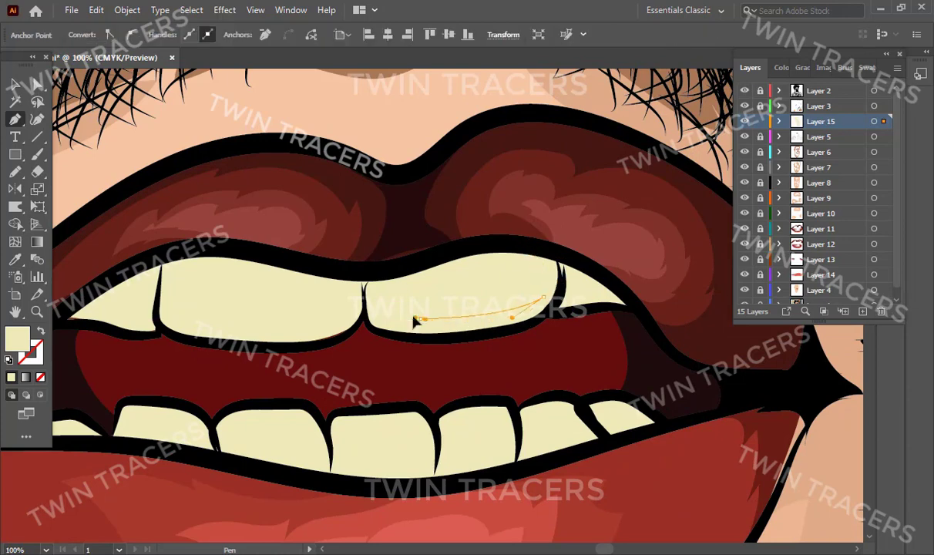
left_click_drag(408, 272, 363, 262)
left_click_drag(297, 259, 255, 258)
left_click_drag(158, 248, 131, 266)
left_click(118, 293)
mouse_move(132, 317)
left_mouse_down()
mouse_move(159, 333)
mouse_move(125, 319)
left_mouse_up()
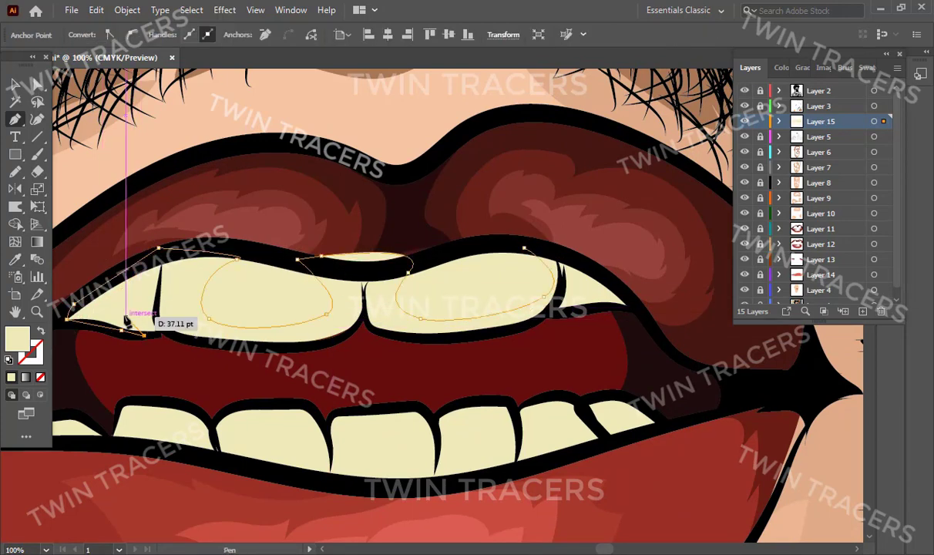
Close the upper-teeth shading shape around the right tooth and fill it with the teeth colour.
left_click(351, 333)
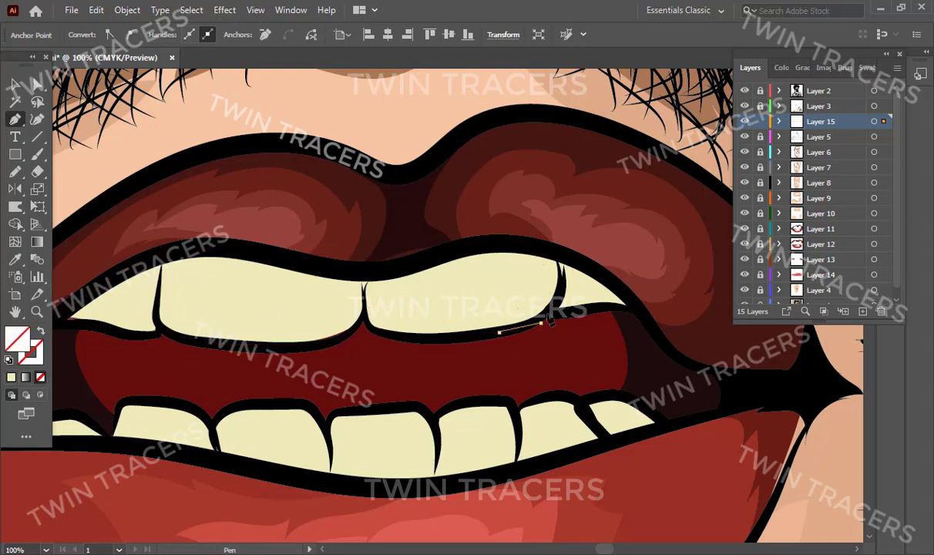
left_click_drag(549, 323, 574, 308)
left_click(538, 257)
key("i")
left_click(480, 298)
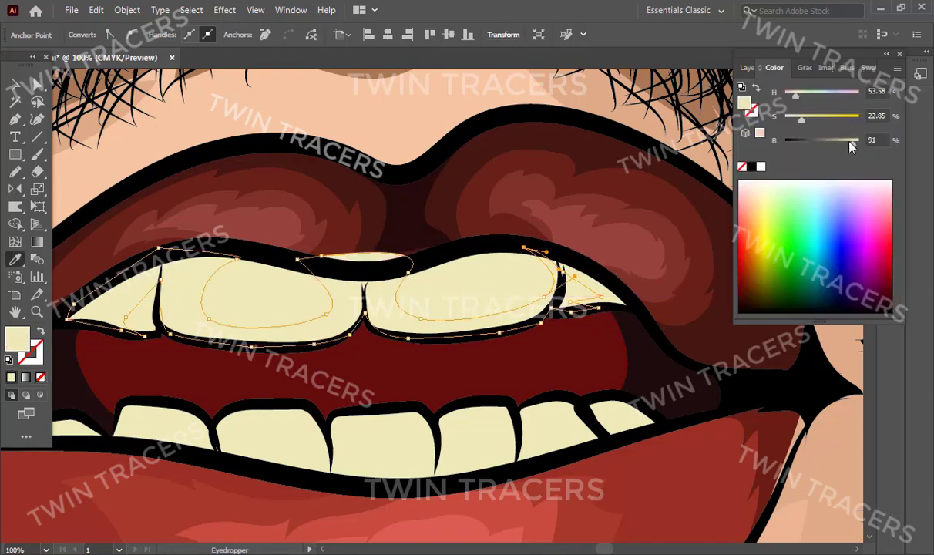
key("ctrl+shift+a")
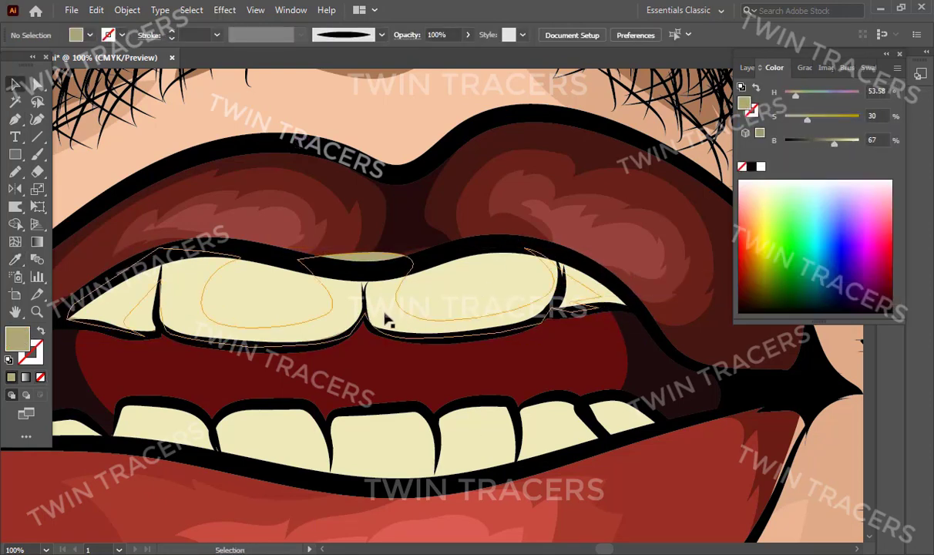
Move Layer 15 above Layer 3 and check the upper-teeth shading.
key("z")
left_click(385, 317, "alt")
left_click(750, 67)
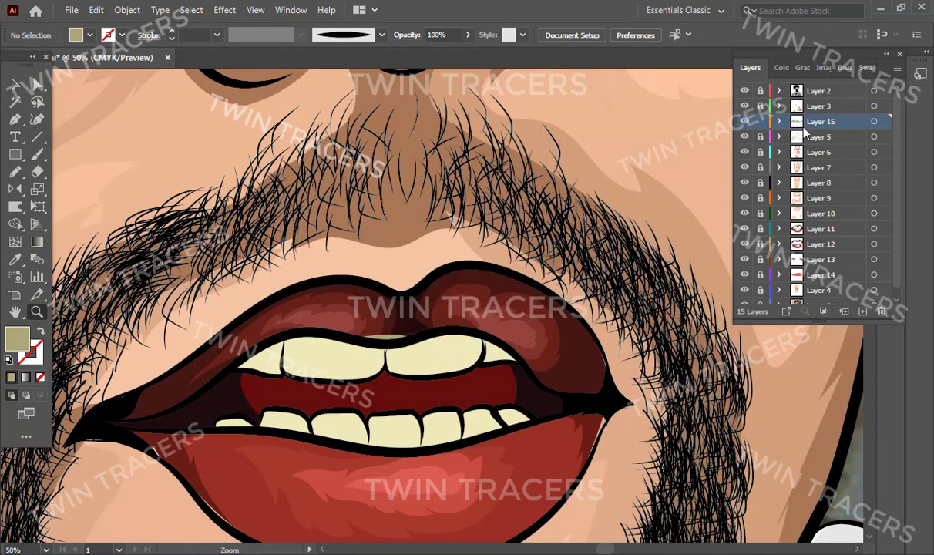
left_click_drag(817, 121, 817, 102)
left_click(484, 328)
left_click(485, 328)
left_click(485, 328)
left_click(781, 67)
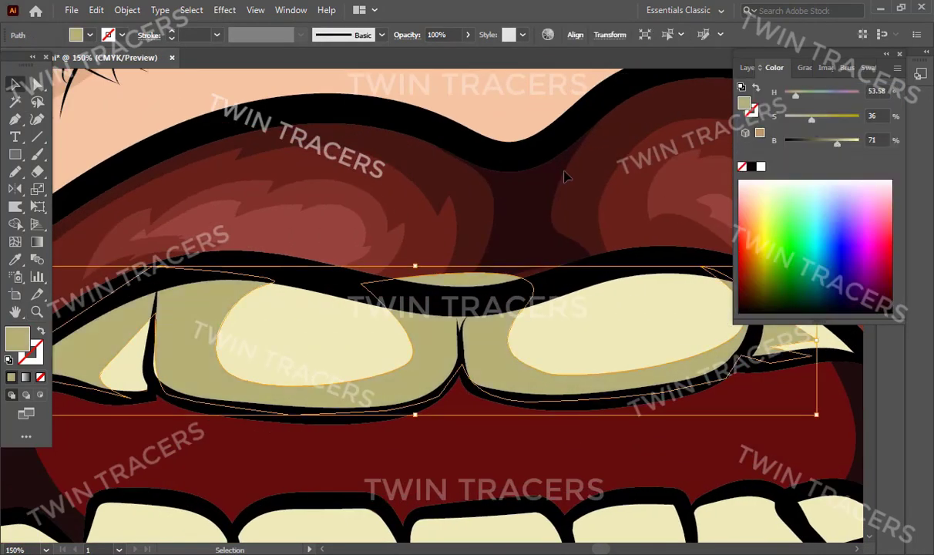
key("ctrl+shift+a")
Zoom out around the lips, then zoom in on the lower teeth.
key("shift+e")
key("z")
left_click(455, 223, "alt")
left_click(428, 332, "alt")
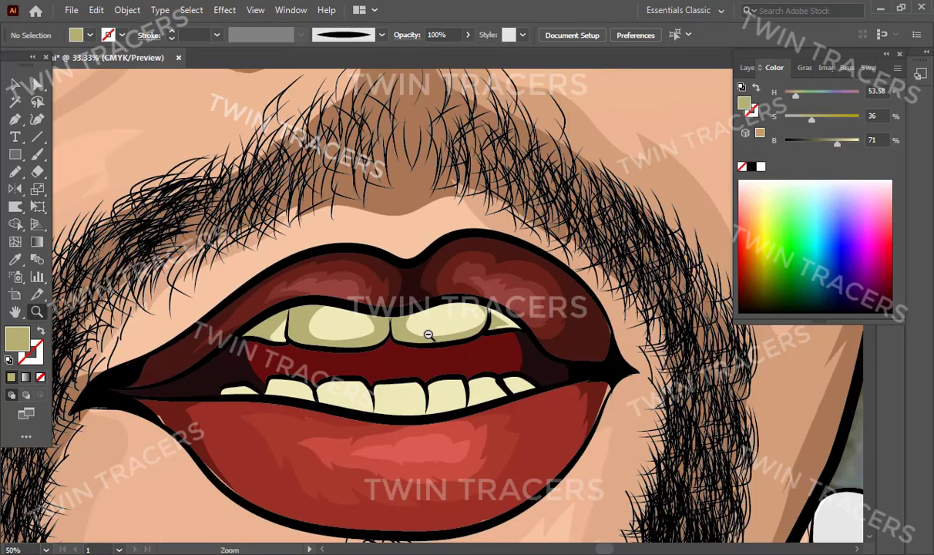
left_click(429, 317, "alt")
left_click_drag(429, 317, 500, 344)
Pencil-draw olive shading across the lower teeth toward the mouth corner.
key("n")
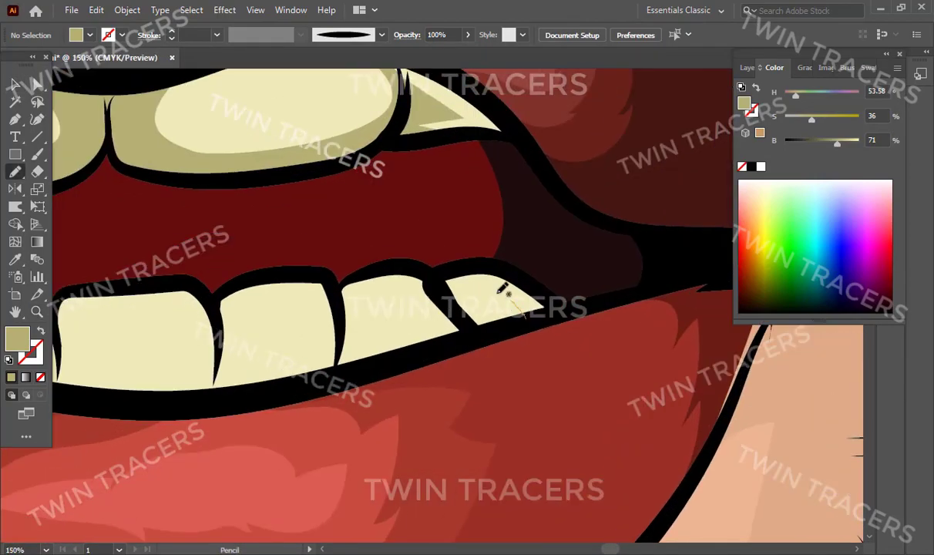
left_click_drag(195, 391, 91, 327)
scroll(154, 347, "left", 5)
left_click_drag(265, 351, 127, 287)
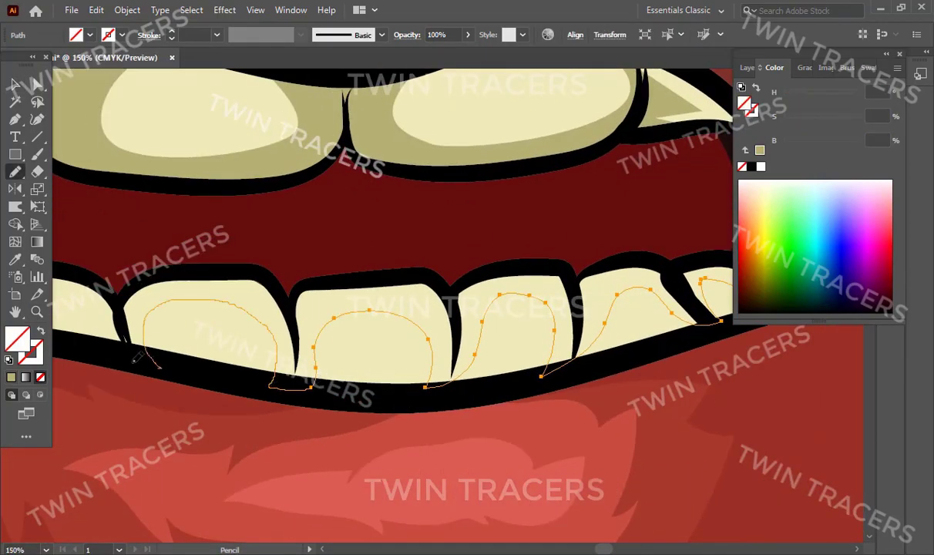
scroll(155, 323, "left", 5)
left_click_drag(317, 384, 203, 327)
left_click_drag(293, 365, 194, 351)
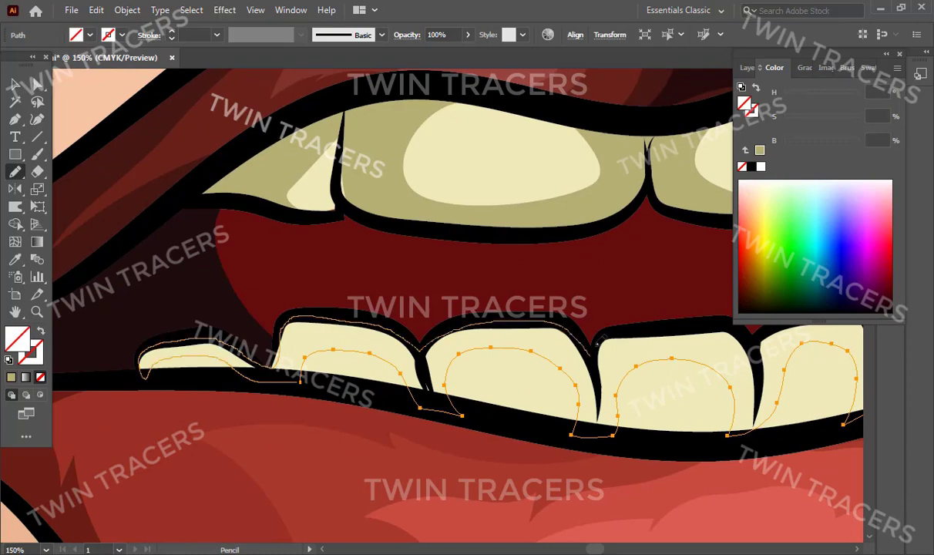
left_click_drag(598, 340, 445, 358)
key("ctrl+shift+a")
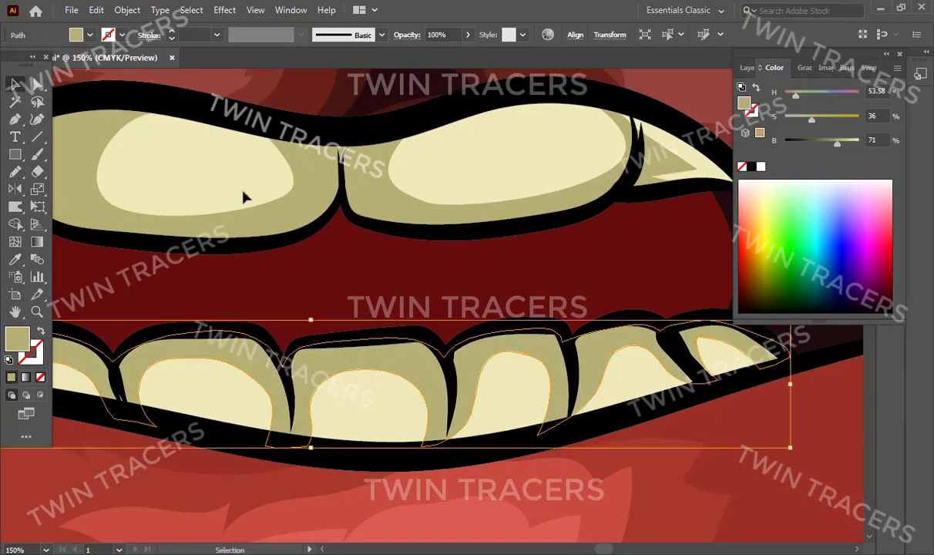
Compare the teeth shading by hiding and showing it, then unlock Layer 5.
key("ctrl+0")
left_click(455, 271)
left_click(750, 67)
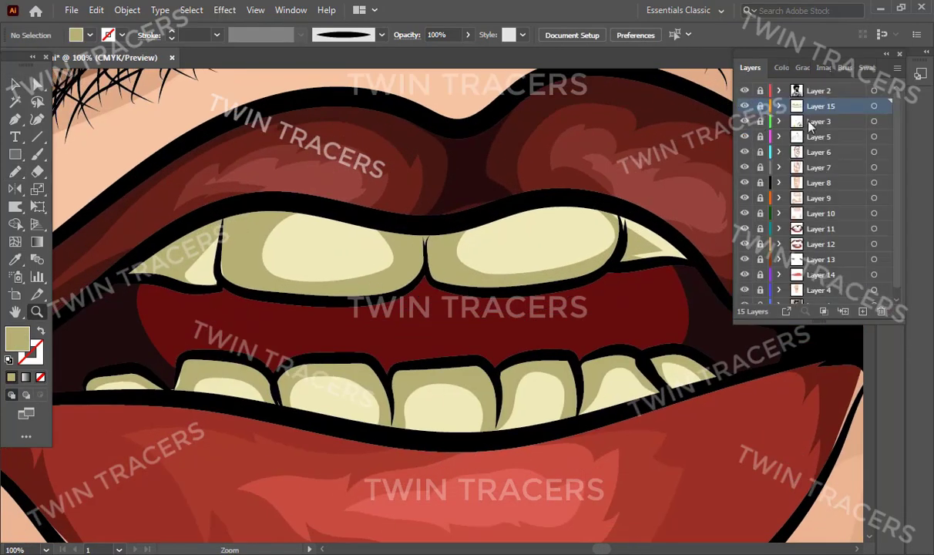
left_click(744, 121)
left_click(759, 137)
key("n")
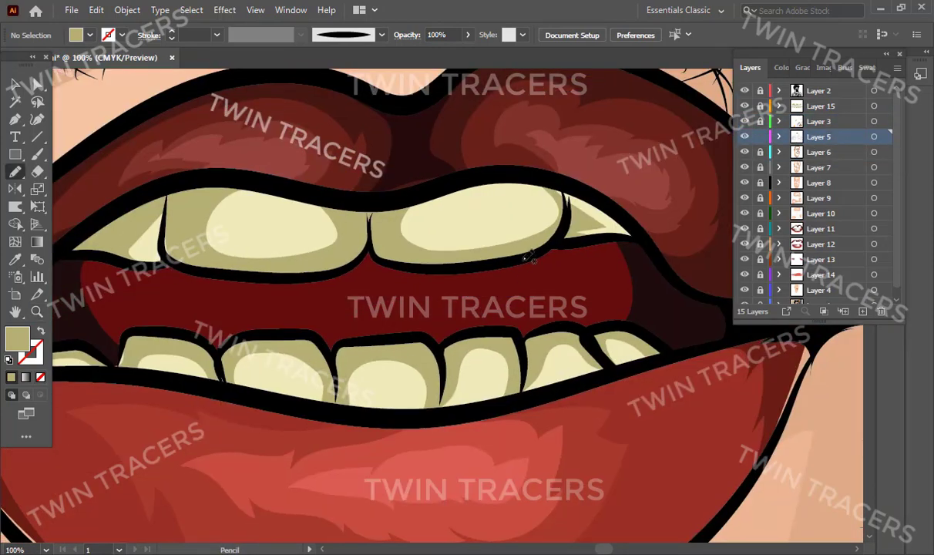
Fill the mouth-interior shape between the teeth with sampled dark red and raise its brightness.
key("i")
left_click(532, 261)
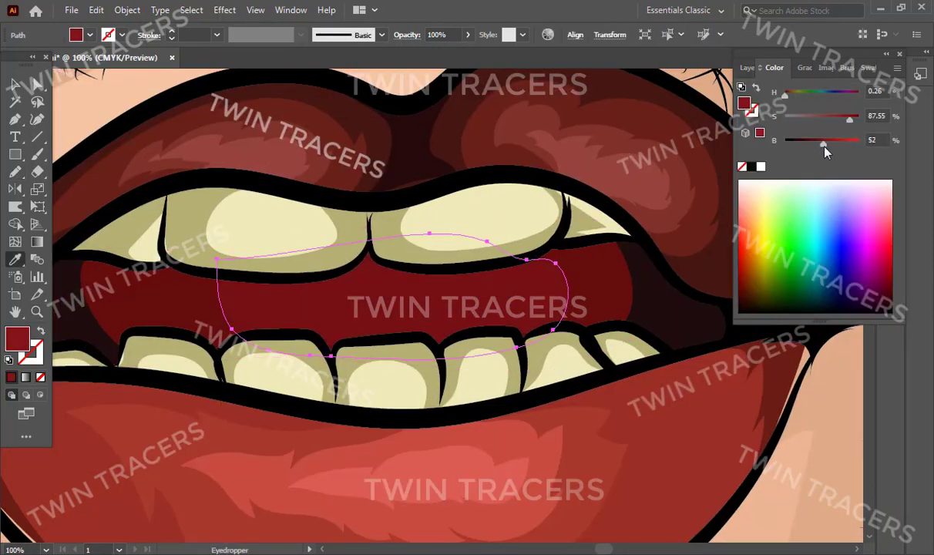
left_click_drag(810, 115, 844, 122)
left_click(829, 140)
key("ctrl+shift+a")
key("z")
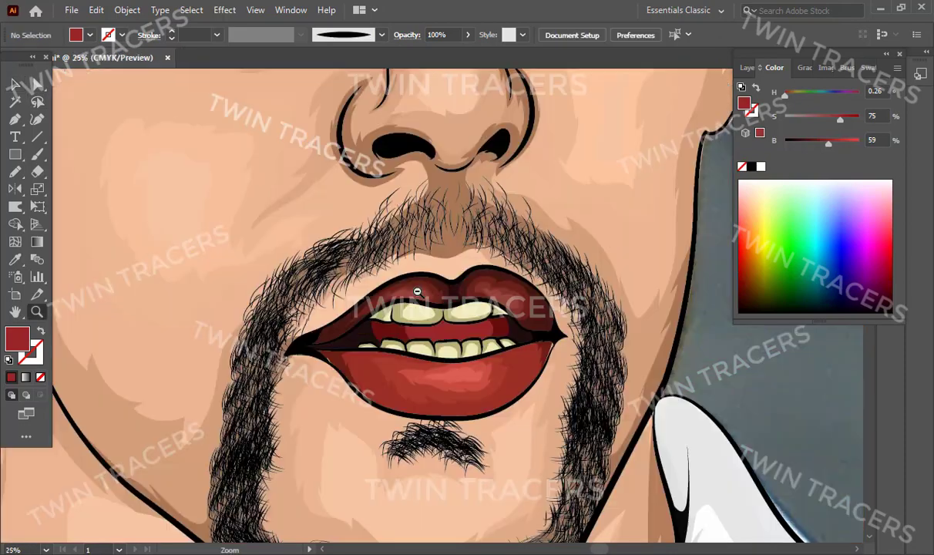
left_click_drag(539, 291, 417, 291)
Add a new top Layer 16, outline Layer 2, hide artwork layers and zoom onto the hair.
key("v")
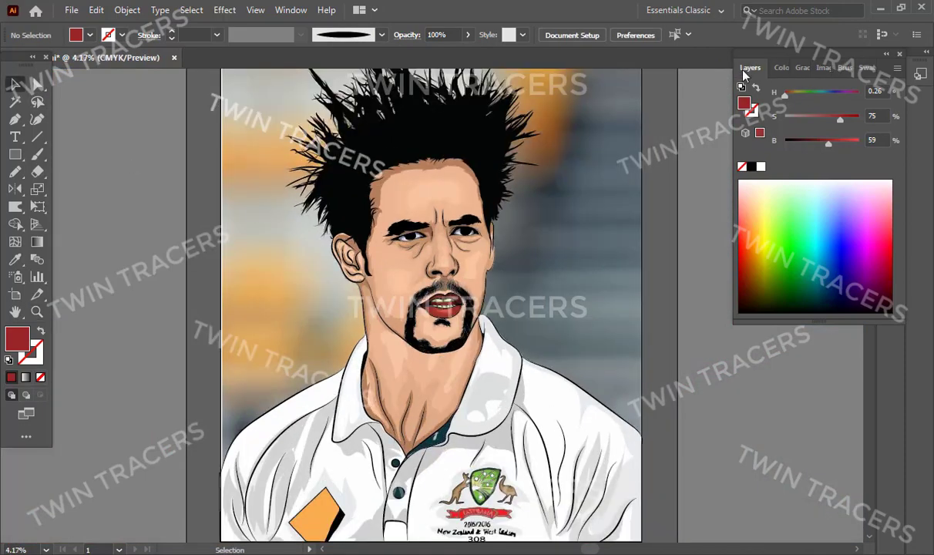
left_click(748, 67)
left_click(863, 348)
key("z")
left_click(420, 253)
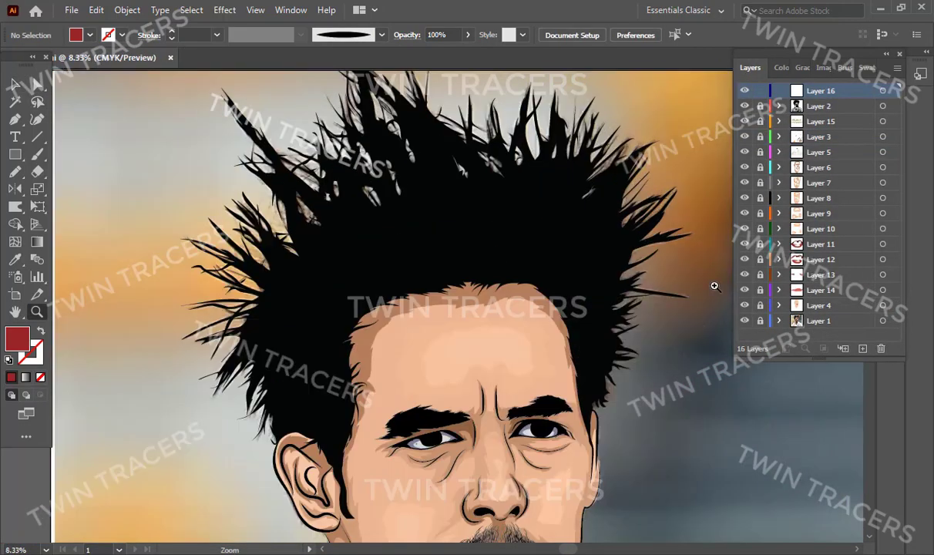
left_click(745, 106, "ctrl")
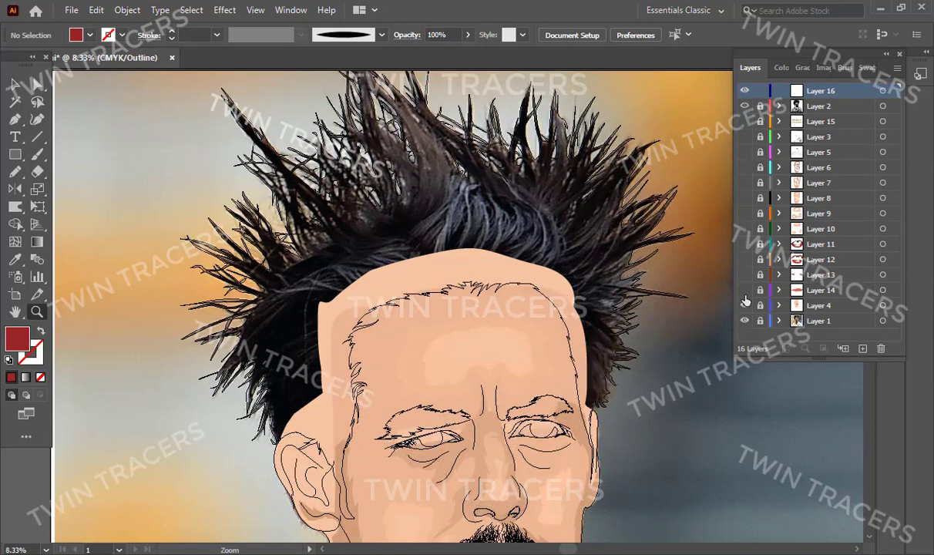
left_click_drag(746, 154, 744, 305)
scroll(462, 310, "up", 3)
Trace a hair strand with the Pencil over the photo and select the new strands.
key("n")
left_click_drag(374, 343, 307, 324)
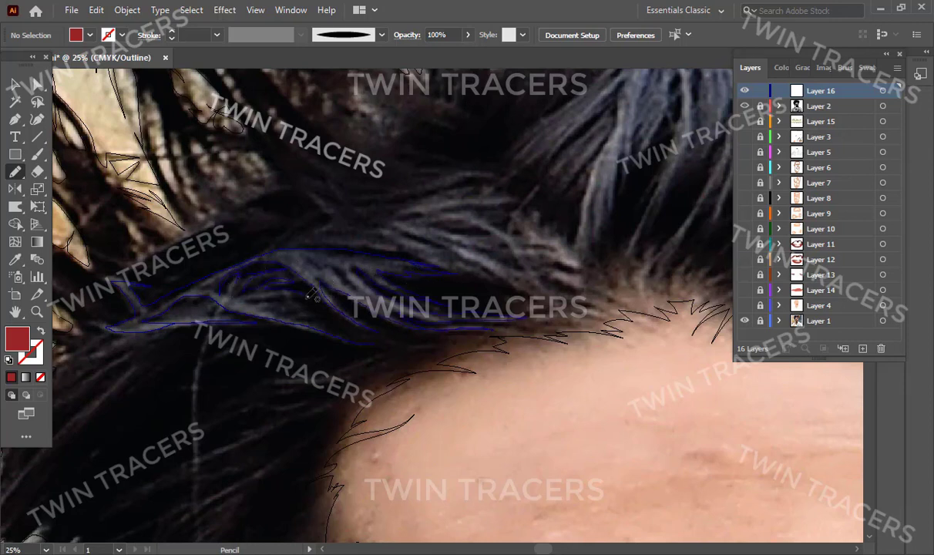
key("ctrl+a")
key("ctrl+y")
key("i")
left_click(774, 68)
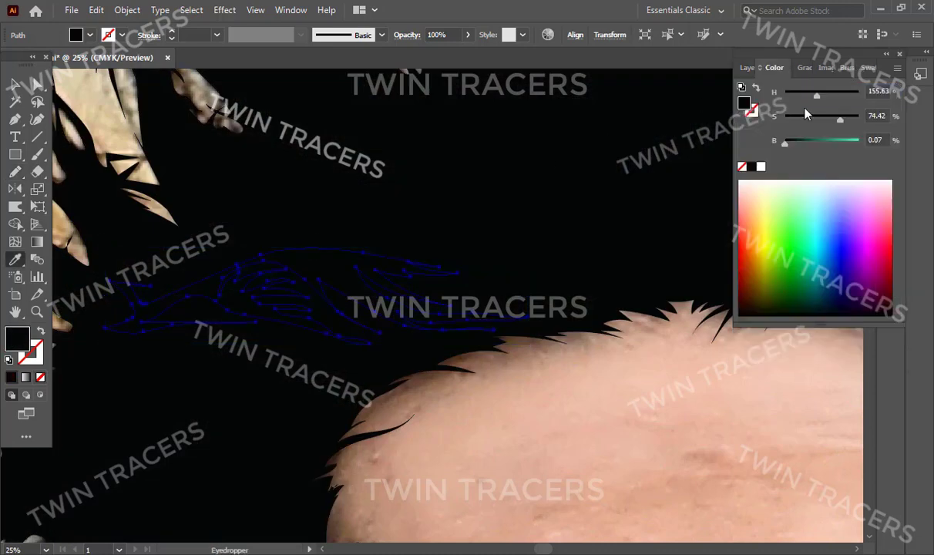
Fill the hair strands with dark grey #232323, then zoom out to check the highlights.
double_click(17, 338)
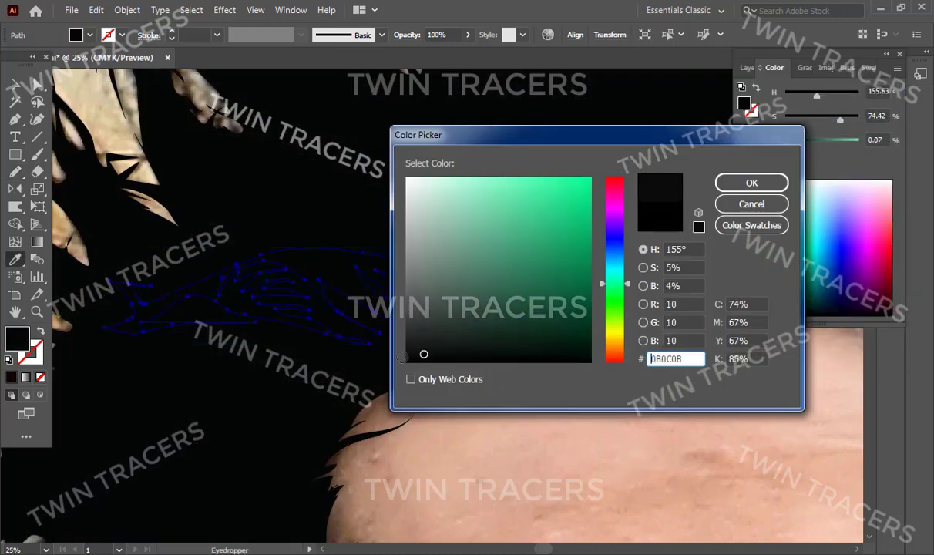
left_click(740, 184)
double_click(16, 337)
left_click(740, 183)
double_click(17, 337)
left_click(506, 242)
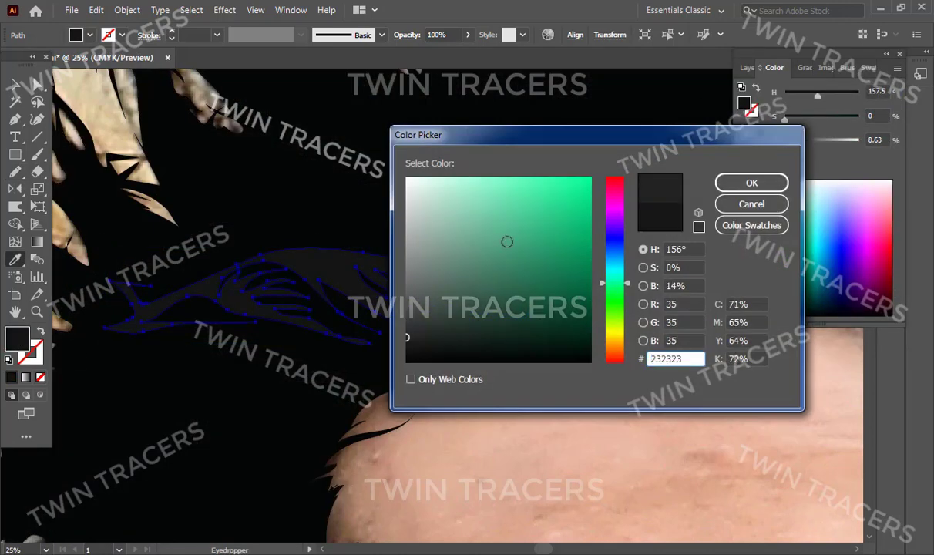
left_click(690, 183)
key("ctrl+0")
key("z")
left_click(699, 154)
key("F7")
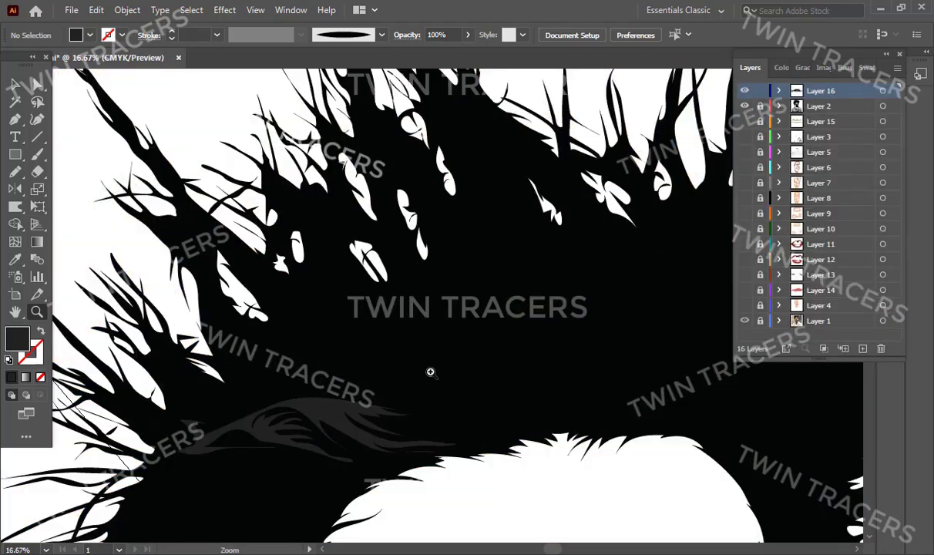
Trace another Pencil strand along the hairline, panning to see more of it.
left_click(421, 333)
key("n")
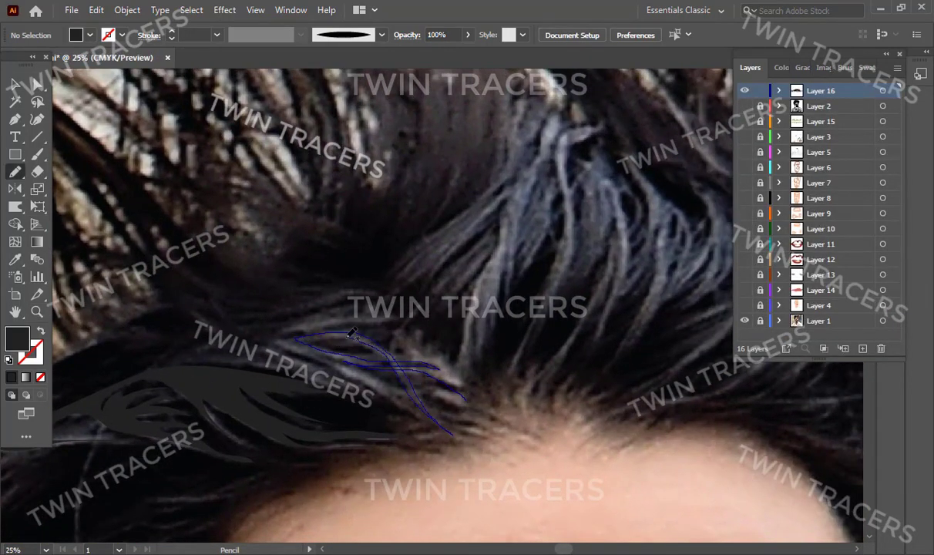
left_click_drag(320, 337, 316, 337)
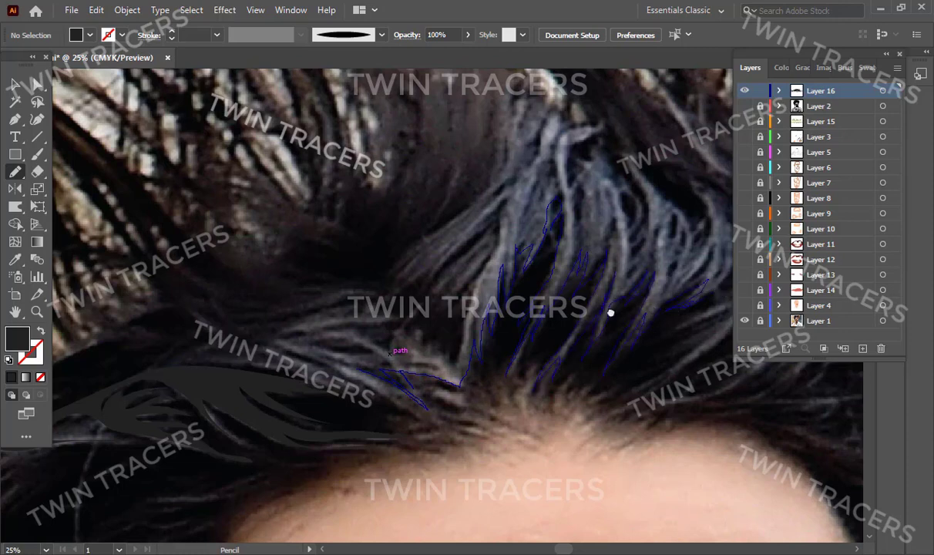
scroll(610, 312, "right", 5)
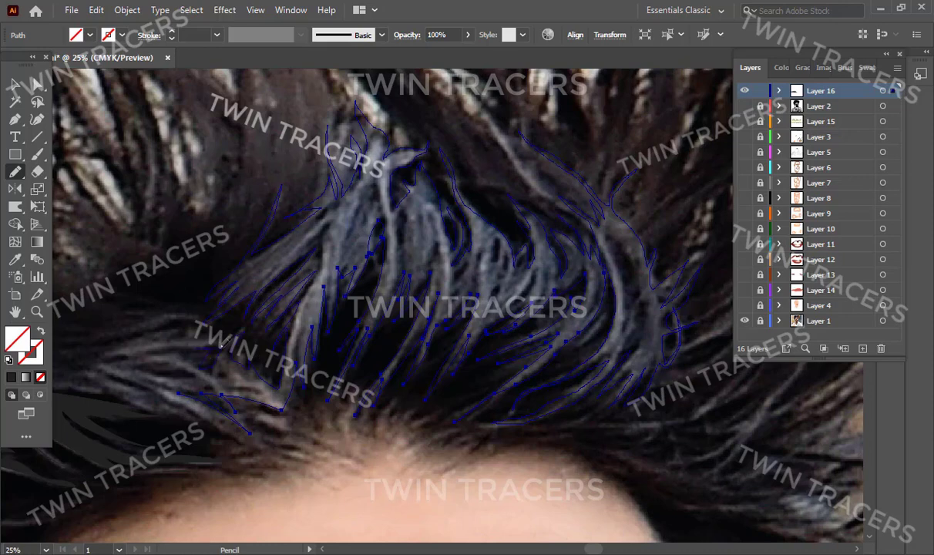
left_click_drag(112, 332, 314, 302)
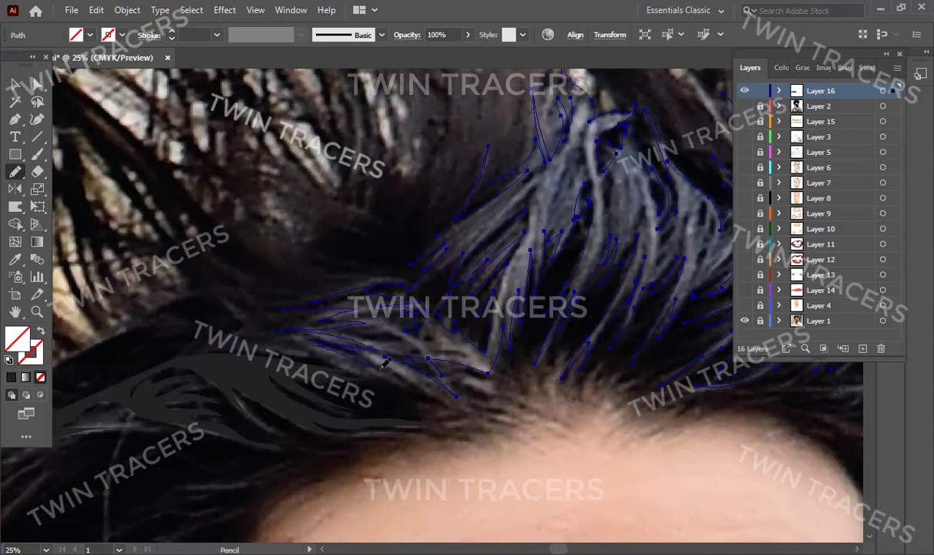
key("v")
left_click(396, 337)
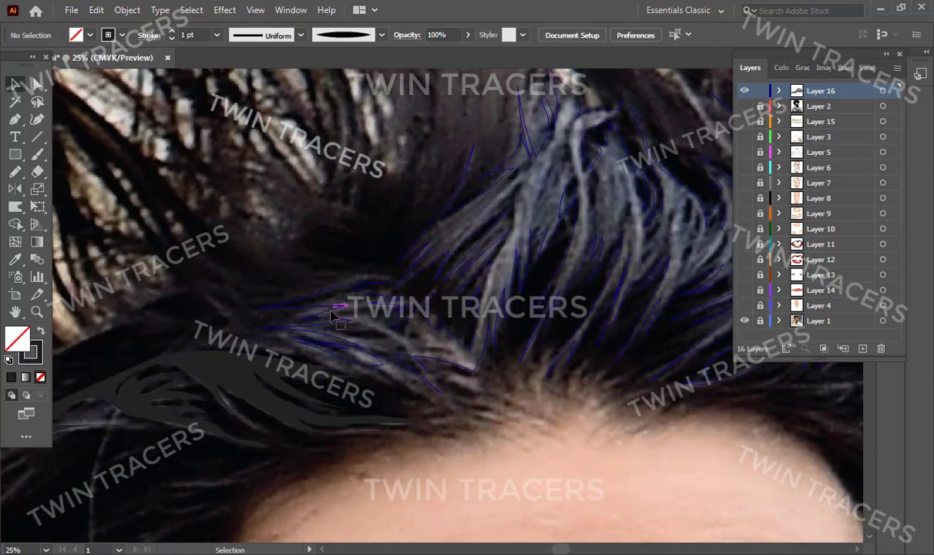
Select all traced hair strands and fill them black.
key("ctrl+a")
key("n")
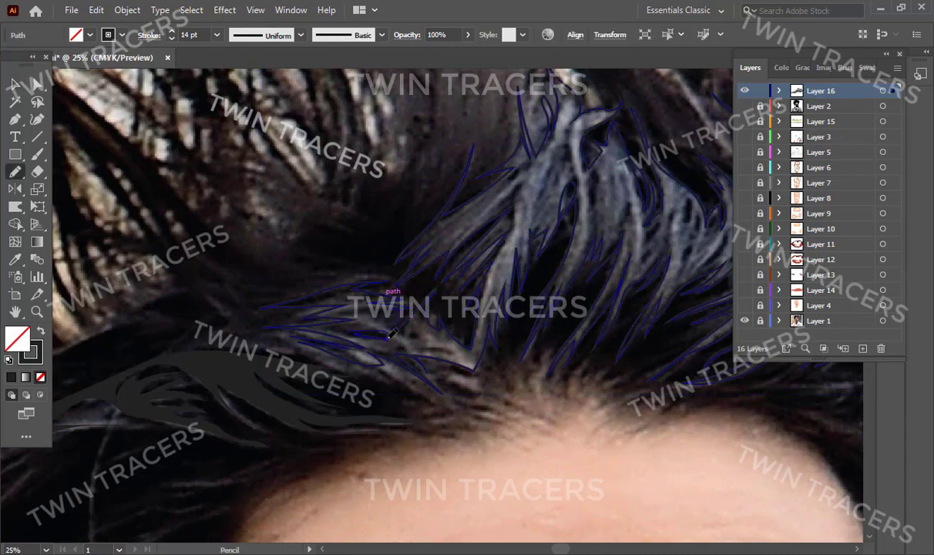
double_click(17, 338)
left_click(688, 184)
key("ctrl+shift+a")
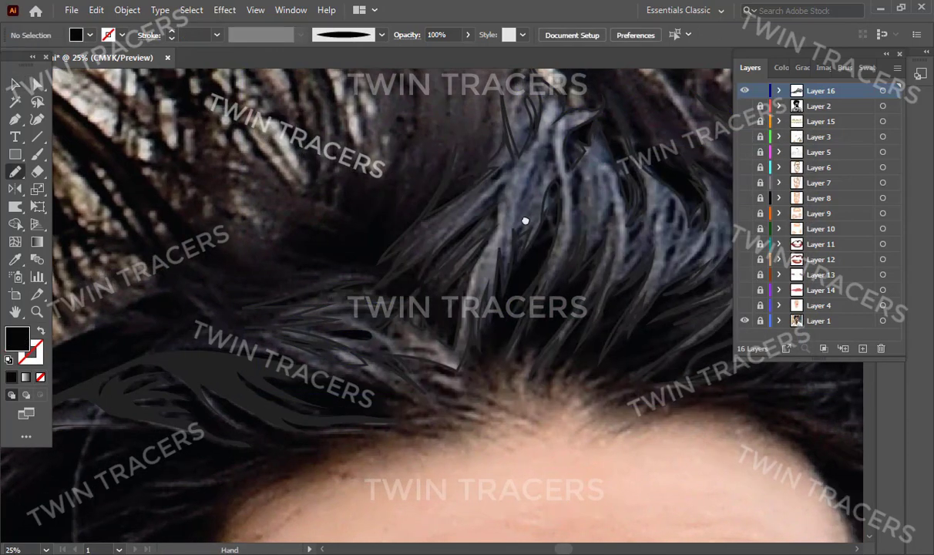
left_click_drag(525, 221, 353, 274)
Draw two short strands over the crown and give all strands a dark grey fill.
left_click_drag(404, 225, 404, 258)
left_click_drag(499, 244, 492, 314)
key("ctrl+minus")
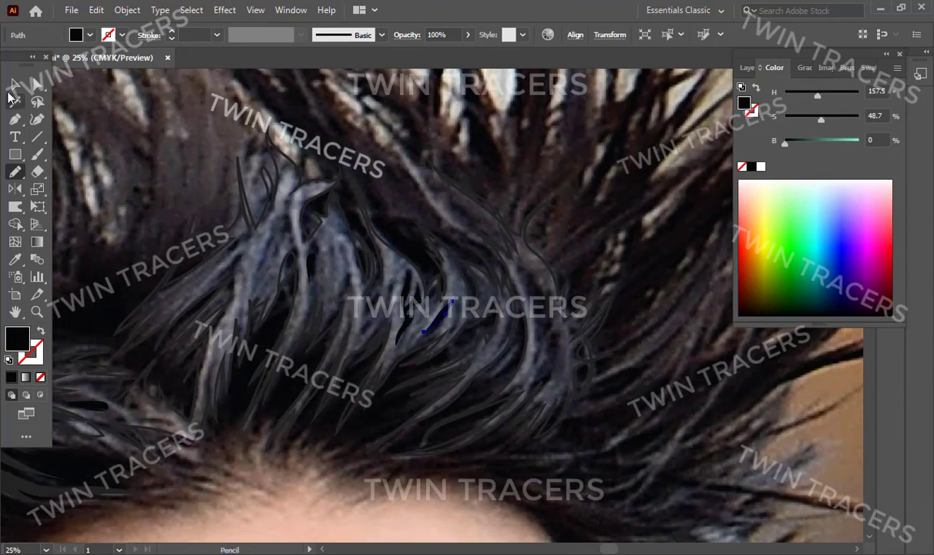
key("ctrl+a")
key("ctrl+shift+a")
key("z")
left_click(456, 410, "alt")
Hide the line-art layer and draw a dark grey strand along the right side of the hair.
left_click(750, 68)
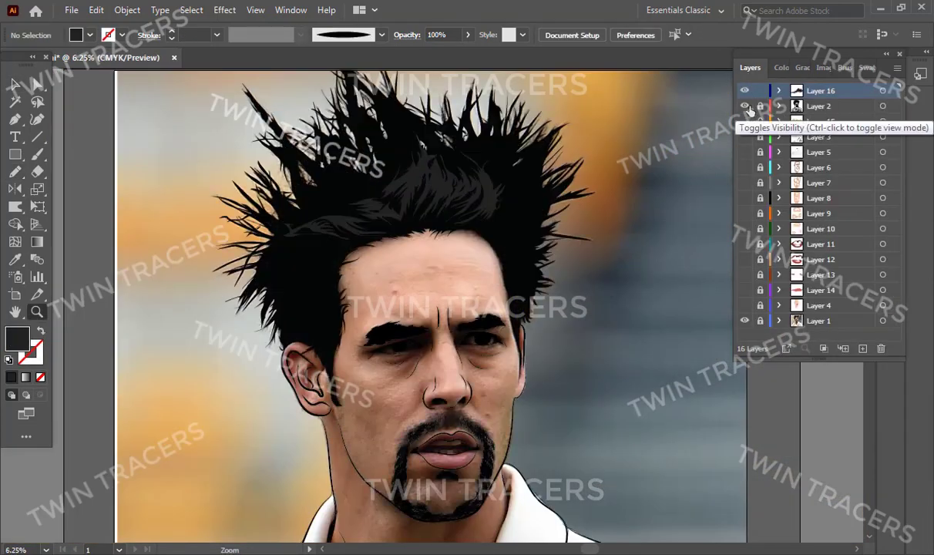
left_click_drag(745, 106, 745, 305)
left_click(538, 285)
key("n")
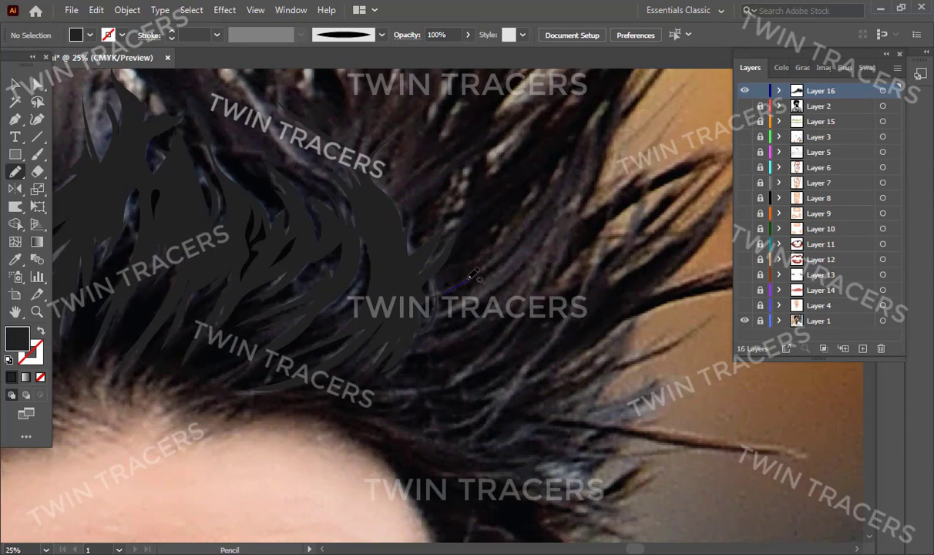
left_click_drag(473, 275, 501, 258)
key("ctrl+y")
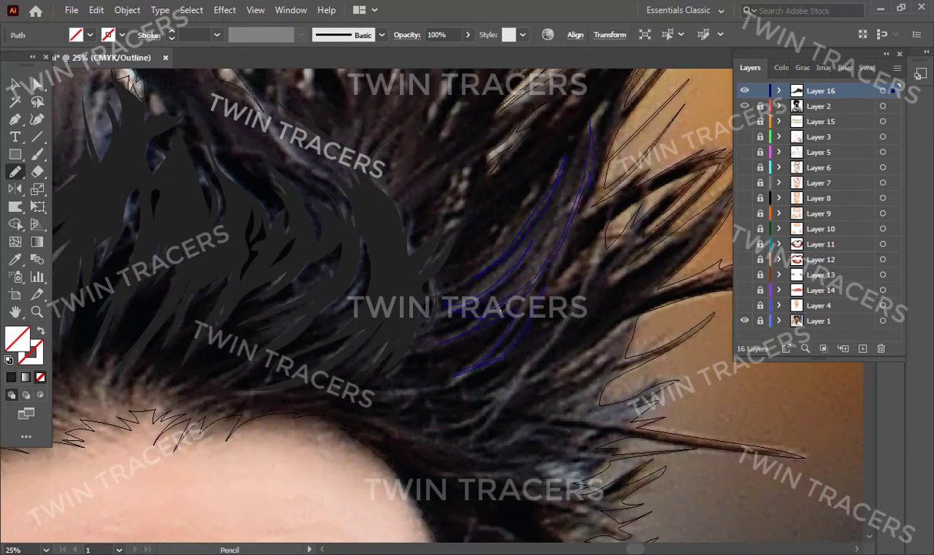
key("F6")
Return to colour Preview and scroll around to inspect the new right-side strand.
scroll(478, 347, "up", 5)
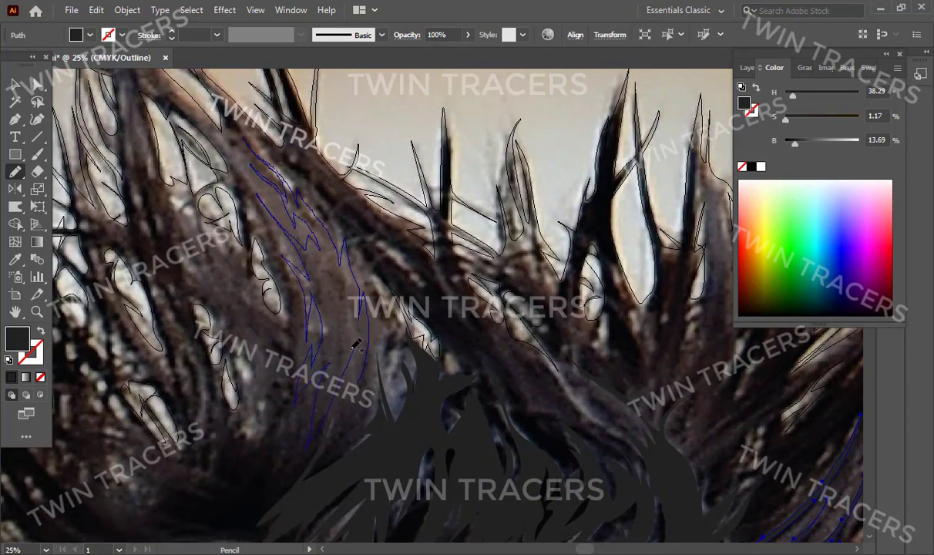
scroll(344, 308, "up", 3)
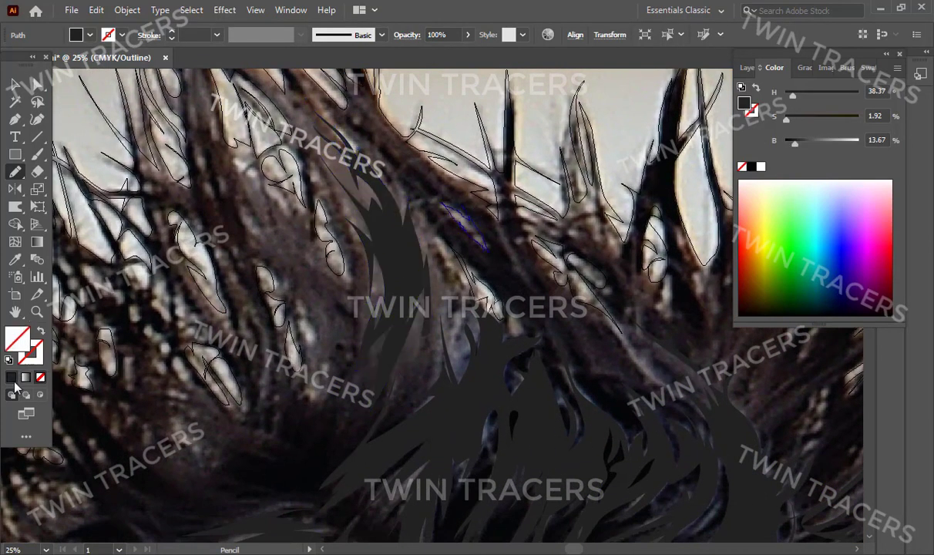
key("ctrl+y")
scroll(428, 298, "down", 1)
key("F7")
scroll(417, 396, "down", 1)
scroll(417, 396, "down", 1)
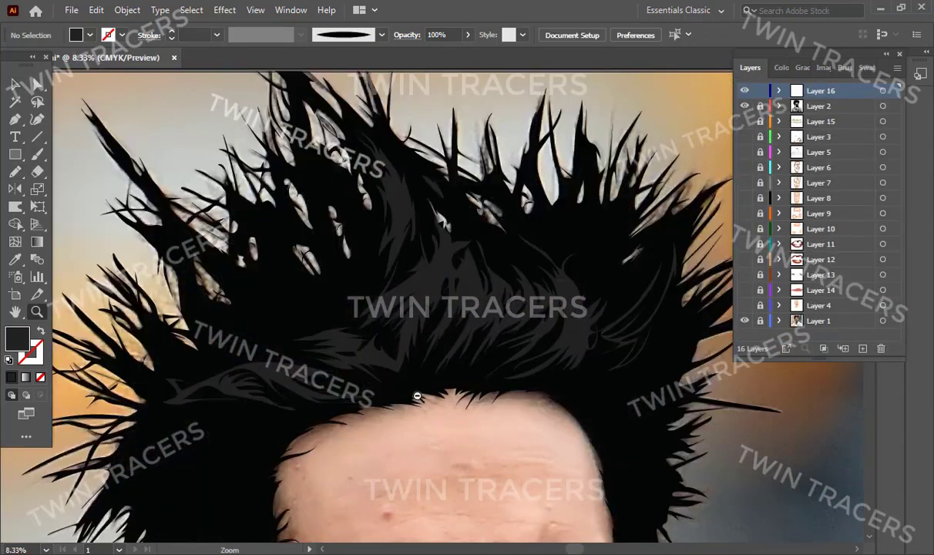
scroll(417, 397, "up", 1)
scroll(431, 370, "up", 1)
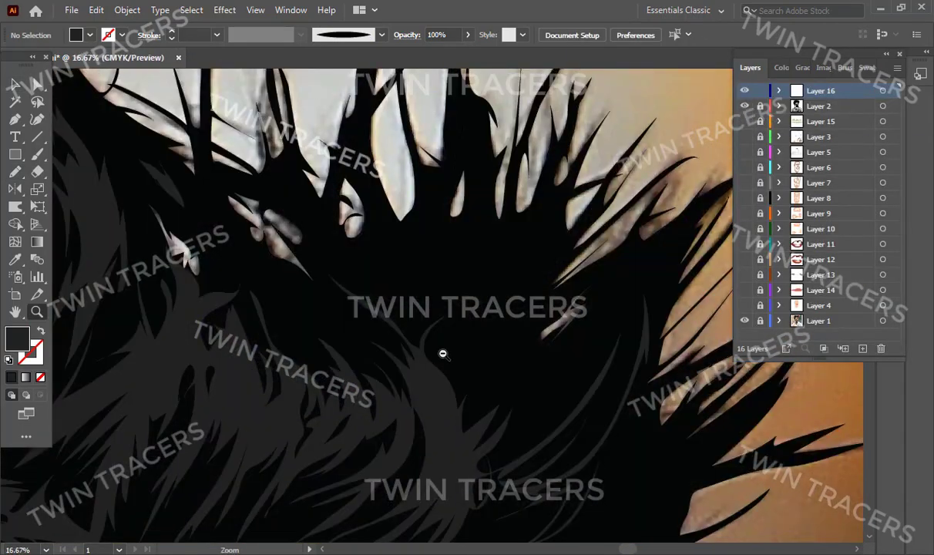
scroll(443, 354, "down", 3)
scroll(392, 318, "up", 2)
left_click(401, 255)
key("n")
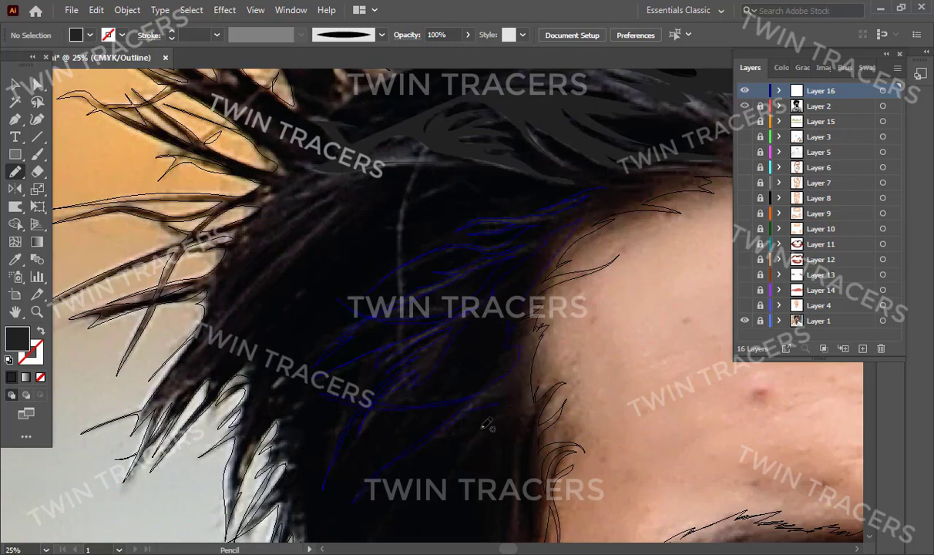
Select all strands on the hair layer, then deselect and zoom onto the right temple.
key("ctrl+a")
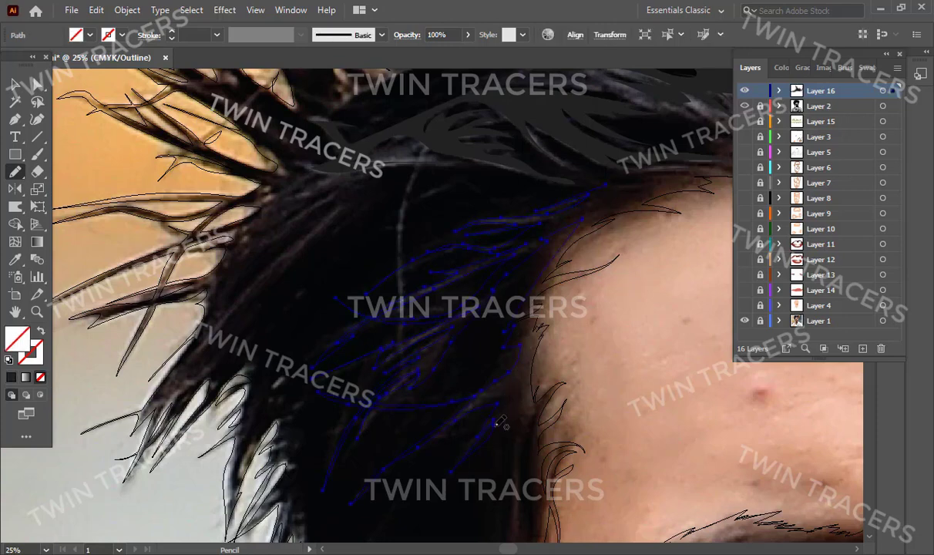
left_click_drag(500, 421, 472, 318)
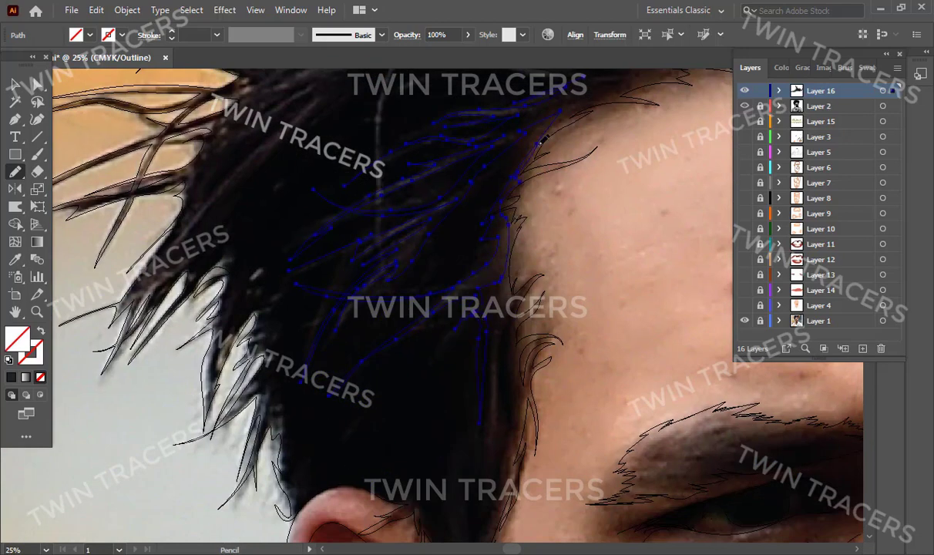
scroll(543, 139, "up", 3)
key("ctrl+shift+a")
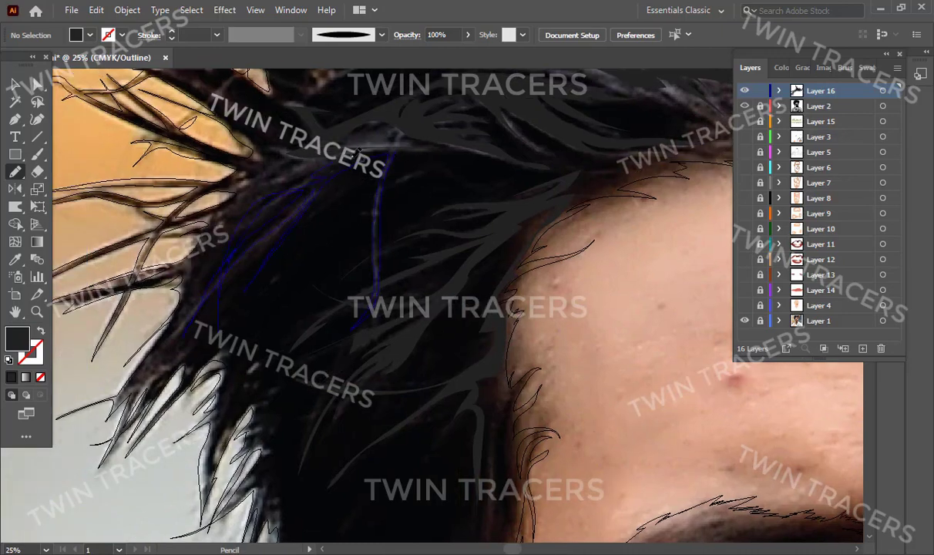
key("ctrl+y")
key("z")
left_click(447, 301, "alt")
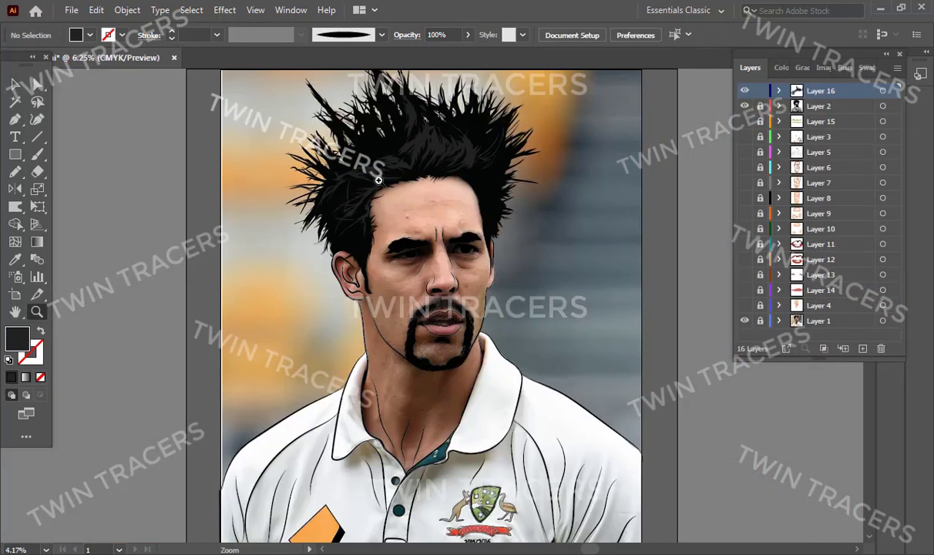
left_click(473, 258)
Draw a strand over the hair at the right temple.
key("n")
left_click_drag(423, 363, 478, 350)
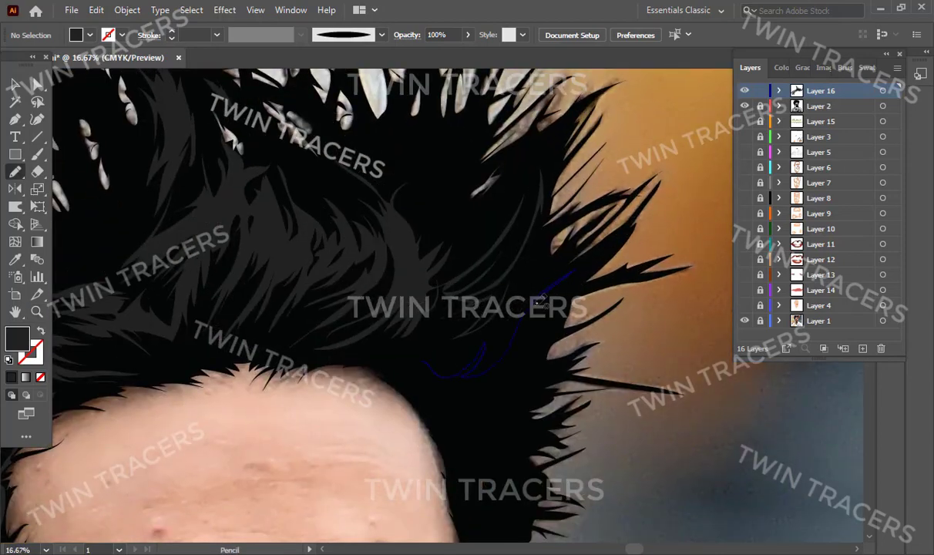
left_click_drag(510, 475, 517, 508)
scroll(484, 402, "down", 3)
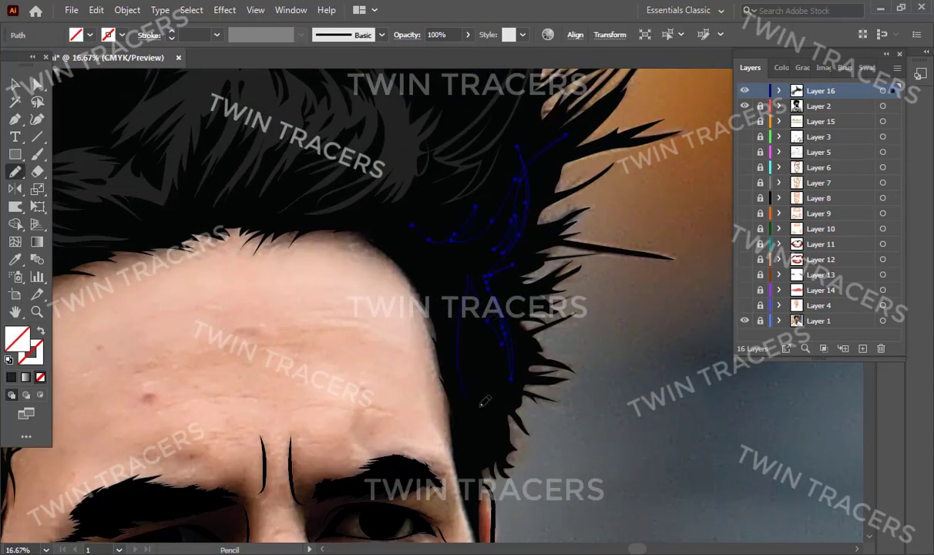
scroll(67, 389, "up", 4)
scroll(67, 388, "left", 6)
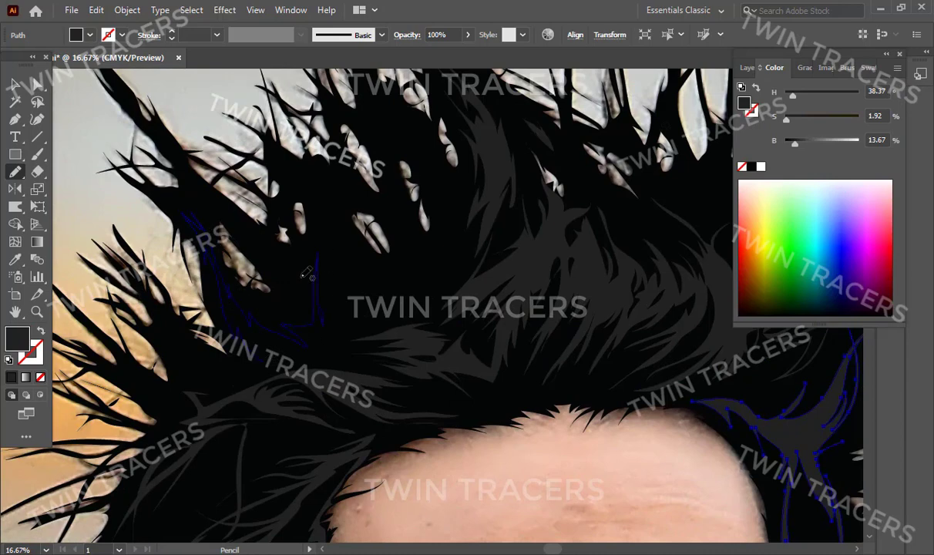
scroll(294, 287, "up", 2)
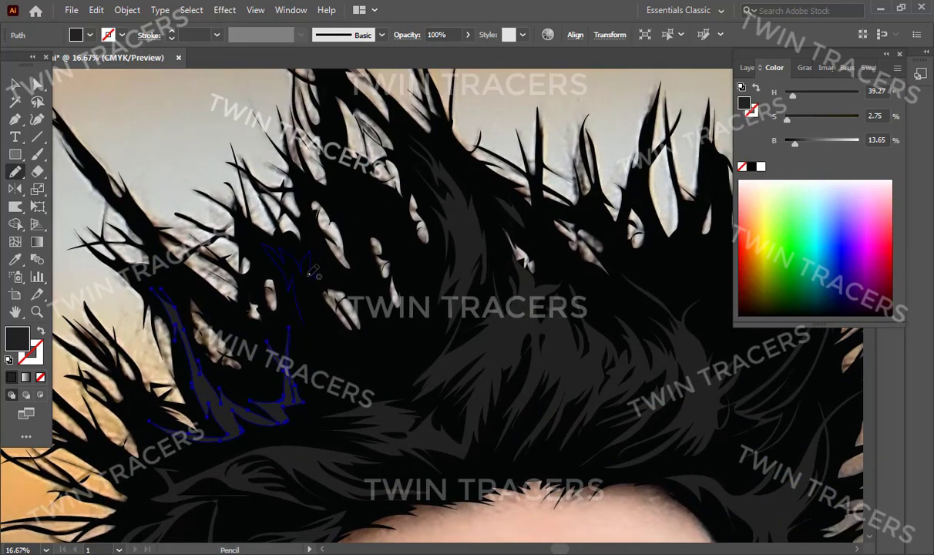
scroll(314, 320, "up", 1)
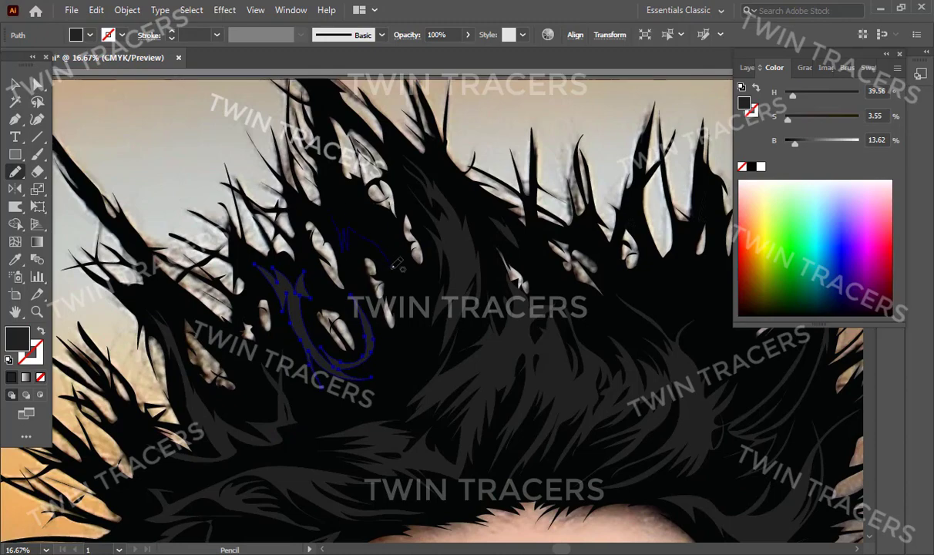
key("ctrl+shift+a")
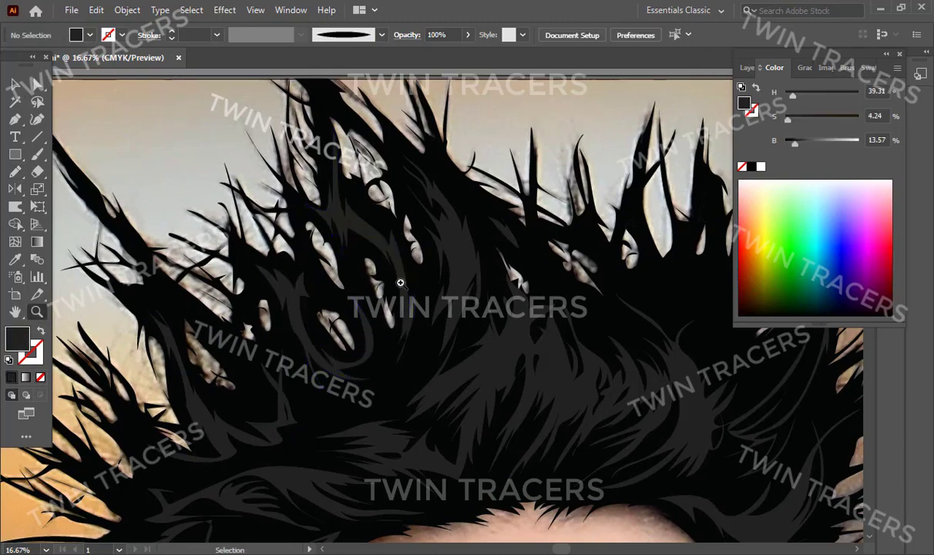
scroll(400, 278, "down", 3)
scroll(444, 157, "up", 3)
Draw a strand across the top of the hair, zoom out and make all layers visible.
left_click_drag(397, 216, 444, 281)
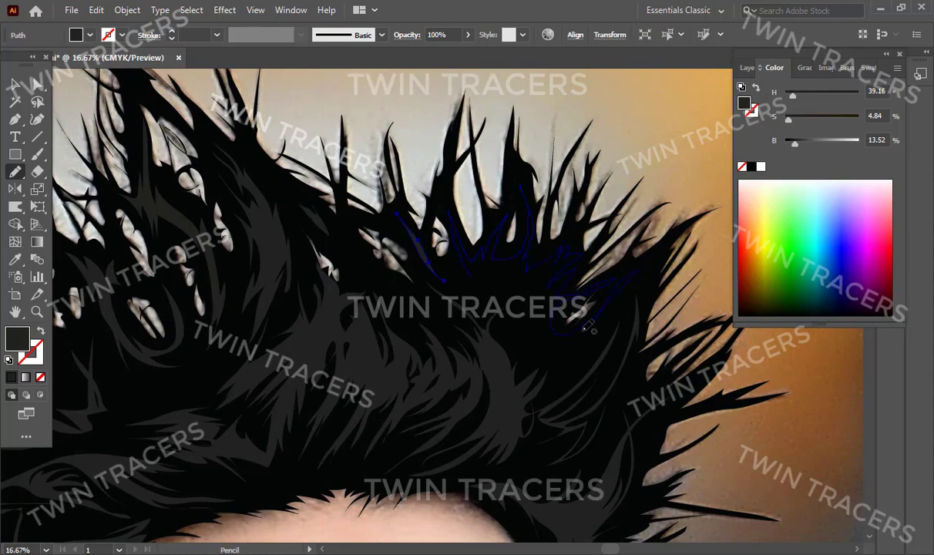
key("ctrl+shift+a")
key("ctrl+minus")
key("ctrl+minus")
key("ctrl+minus")
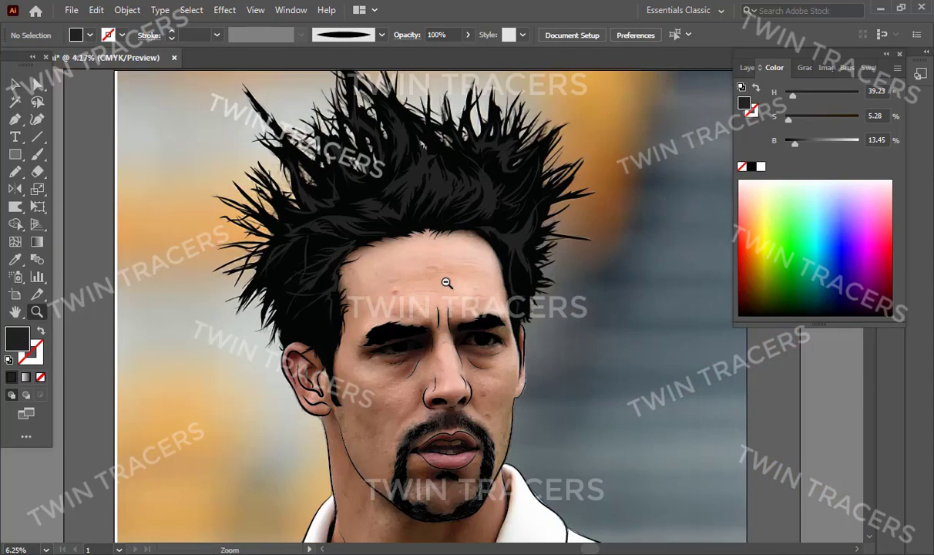
key("ctrl+minus")
key("z")
key("F7")
left_click(745, 313, "alt")
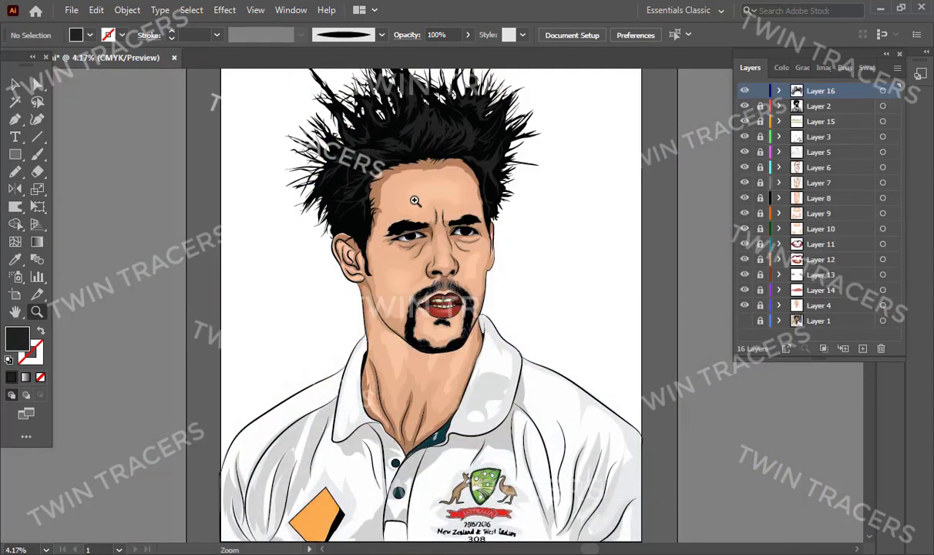
scroll(424, 81, "up", 3)
Add a new layer for the hair highlights and save the document.
left_click(862, 348)
left_click_drag(863, 361, 863, 371)
scroll(441, 219, "right", 1)
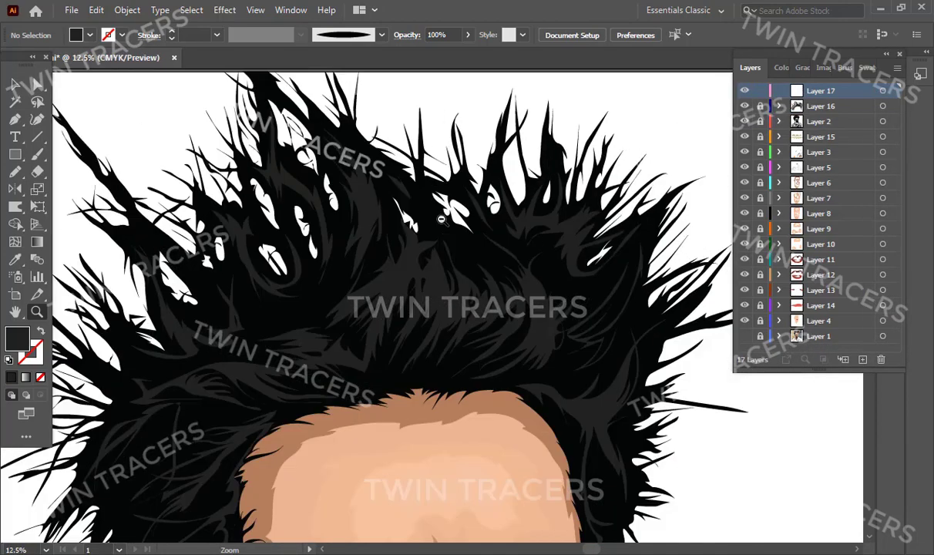
key("ctrl+s")
scroll(444, 285, "up", 2)
Draw the first highlight strand and give it a mid-grey fill.
key("n")
left_click_drag(363, 282, 339, 329)
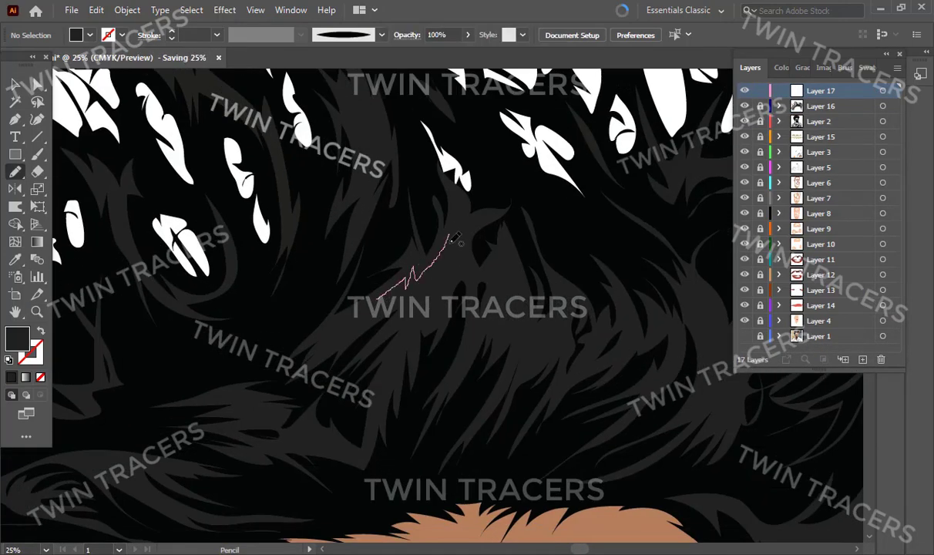
left_click(774, 67)
left_click_drag(787, 144, 809, 143)
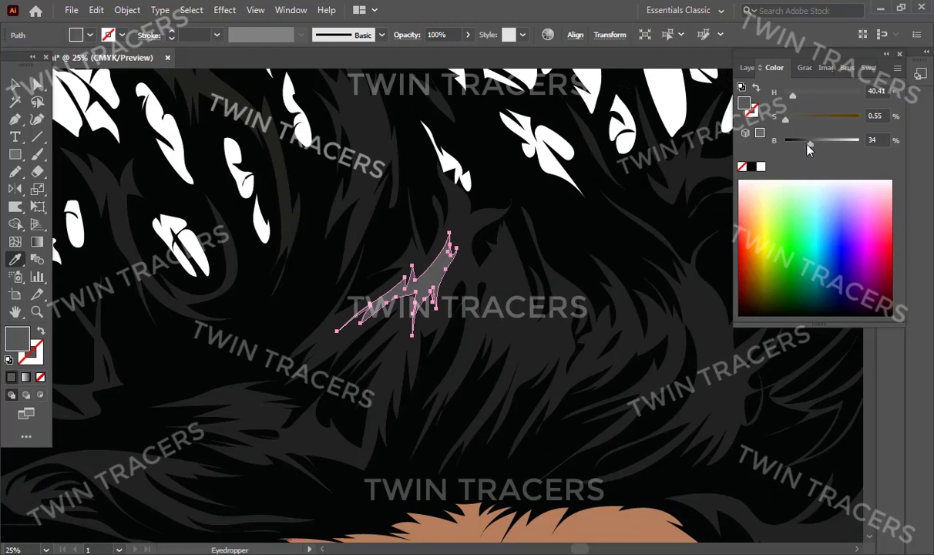
double_click(744, 102)
key("Return")
key("i")
left_click(16, 83)
left_click(344, 282)
Draw more grey highlight strands across the left, centre and right of the hair.
key("n")
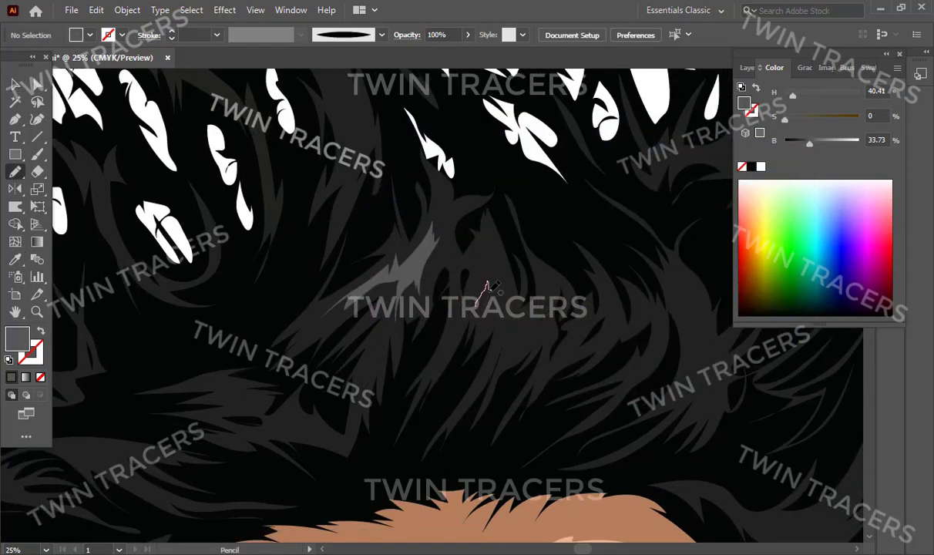
left_click_drag(485, 246, 459, 318)
left_click_drag(501, 293, 355, 301)
mouse_move(543, 276)
left_mouse_down()
mouse_move(555, 382)
mouse_move(740, 441)
left_mouse_up()
left_click_drag(379, 166, 366, 253)
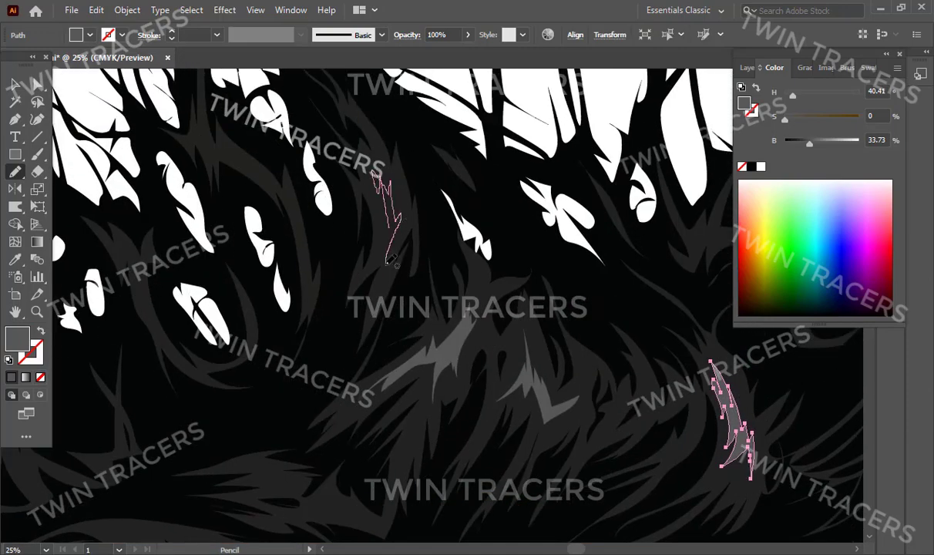
left_click_drag(255, 452, 251, 370)
left_click_drag(281, 383, 251, 371)
left_click_drag(694, 501, 538, 437)
mouse_move(547, 337)
left_mouse_down()
mouse_move(453, 370)
mouse_move(549, 379)
mouse_move(505, 416)
left_mouse_up()
left_click_drag(526, 381, 528, 436)
mouse_move(476, 368)
left_mouse_down()
mouse_move(390, 358)
mouse_move(390, 297)
left_mouse_up()
mouse_move(262, 287)
left_mouse_down()
mouse_move(402, 327)
mouse_move(493, 200)
mouse_move(500, 229)
left_mouse_up()
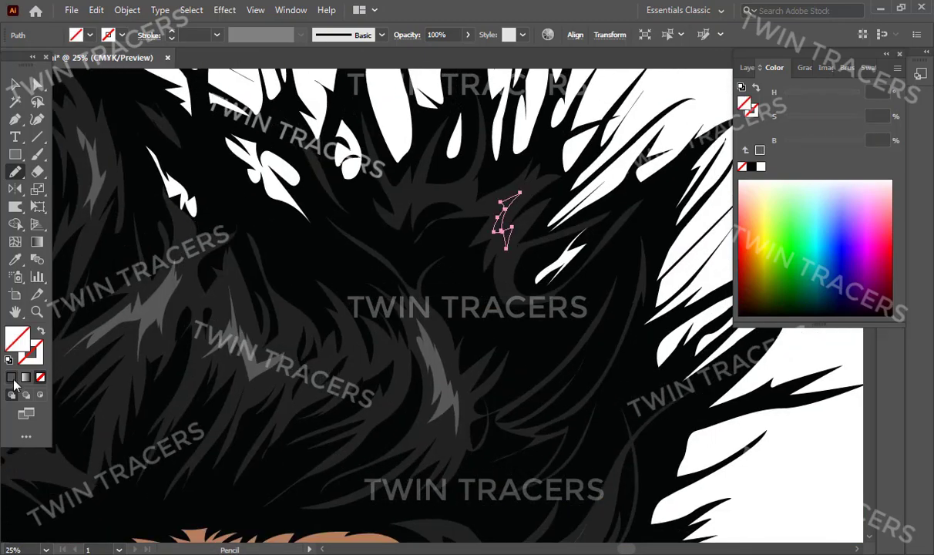
Add three more short gray strands near the hair's middle, then zoom out to the whole artwork.
left_click(448, 302, "alt")
left_click(431, 318, "alt")
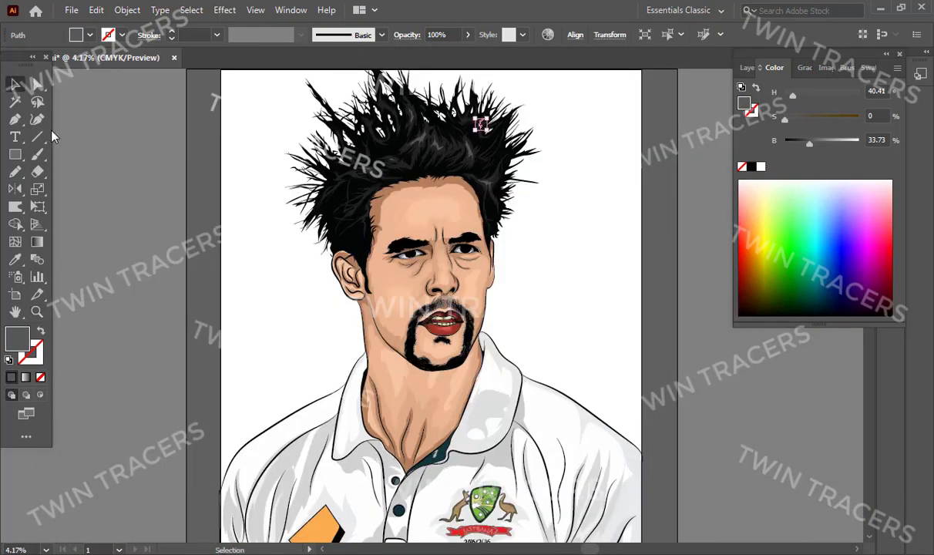
left_click(431, 251)
left_click_drag(519, 267, 469, 302)
left_click_drag(514, 181, 469, 224)
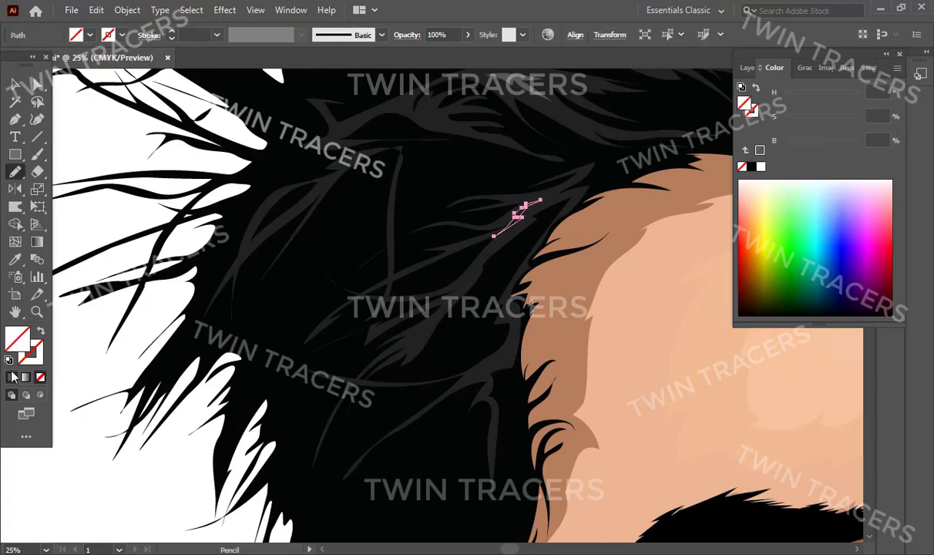
left_click_drag(380, 108, 441, 124)
key("v")
key("ctrl+minus")
key("ctrl+minus")
Frame the full portrait and add a new layer above Layer 1.
key("ctrl+minus")
key("ctrl+minus")
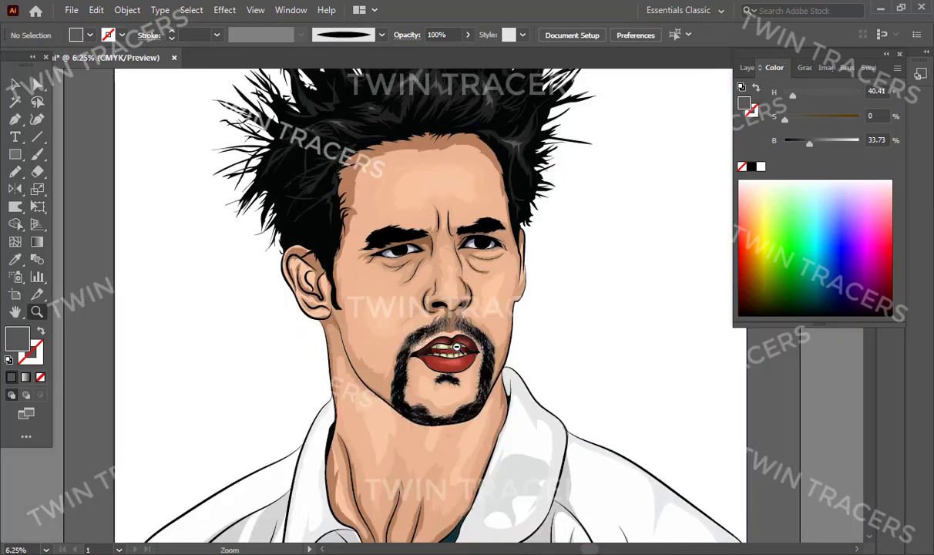
key("ctrl+minus")
key("ctrl+minus")
key("z")
left_click_drag(255, 255, 296, 267)
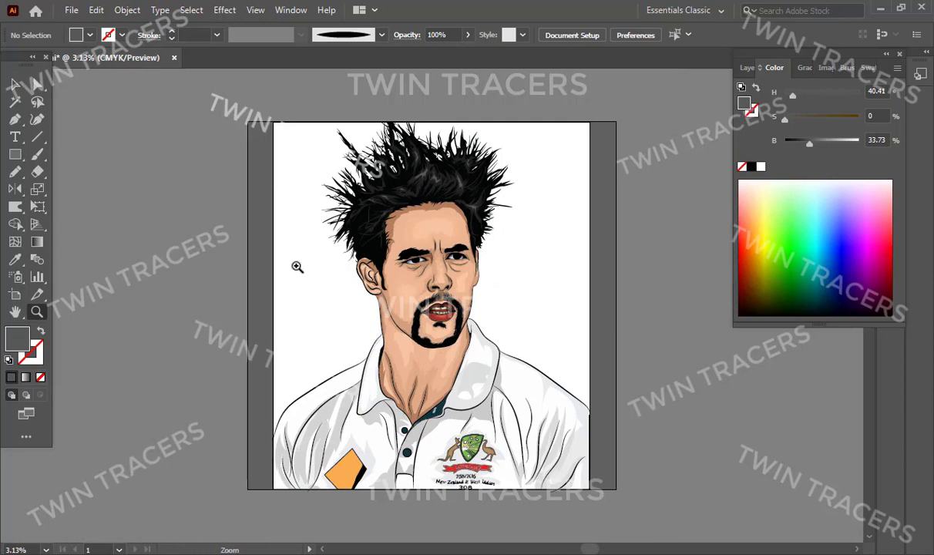
key("v")
left_click(748, 67)
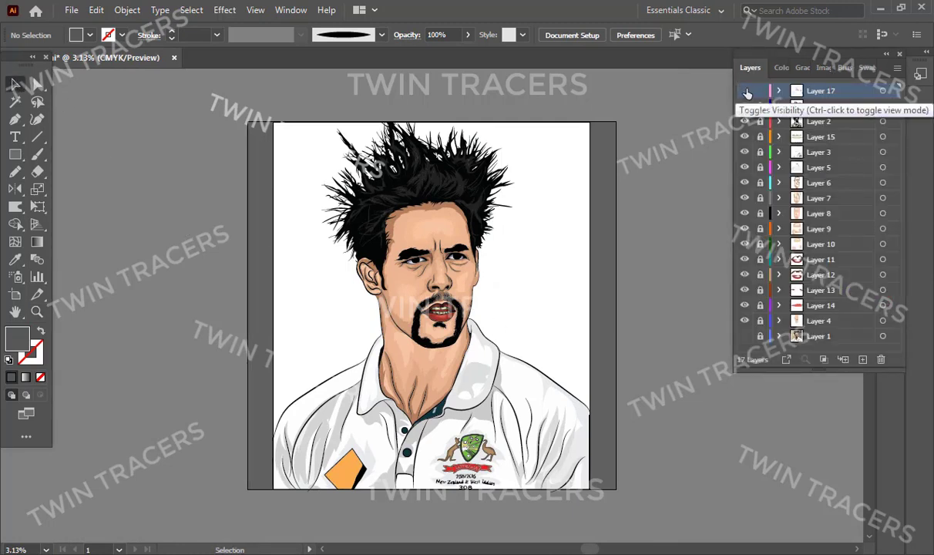
left_click(854, 336)
key("ctrl+l")
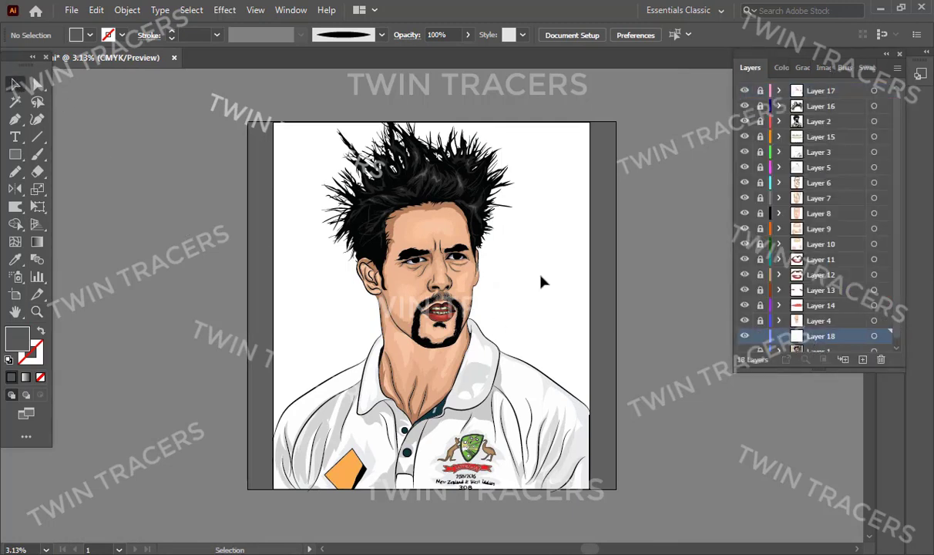
Draw a closed four-corner Pen path covering the whole artboard.
key("p")
left_click(591, 488)
left_click(591, 122)
left_click(273, 122)
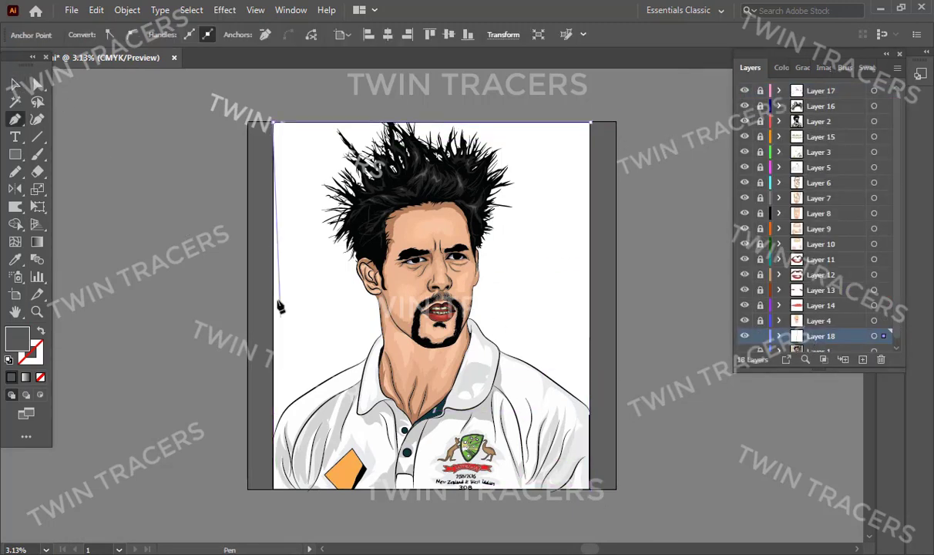
left_click(273, 488)
left_click(590, 488)
Fill the artboard-sized backdrop shape with light blue.
double_click(17, 338)
left_click(739, 184)
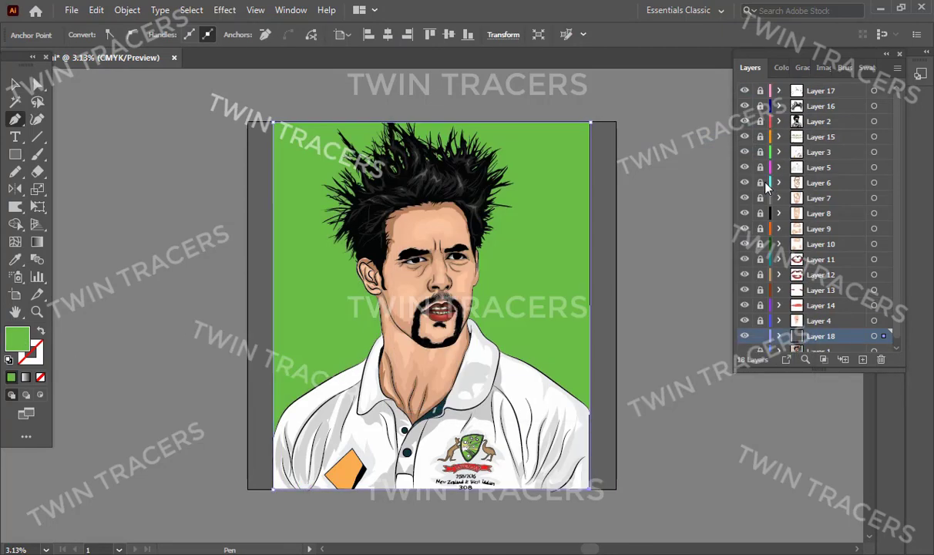
left_click(15, 83)
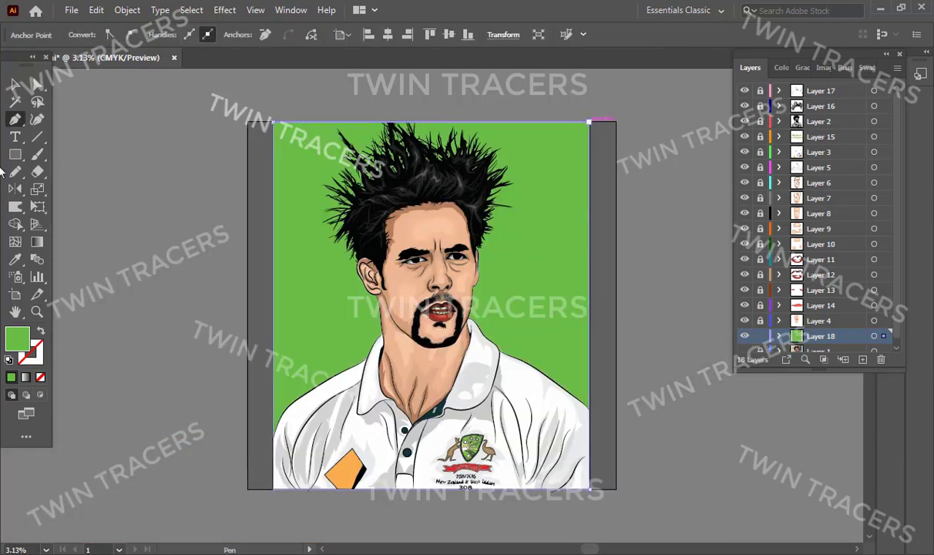
key("ctrl+F9")
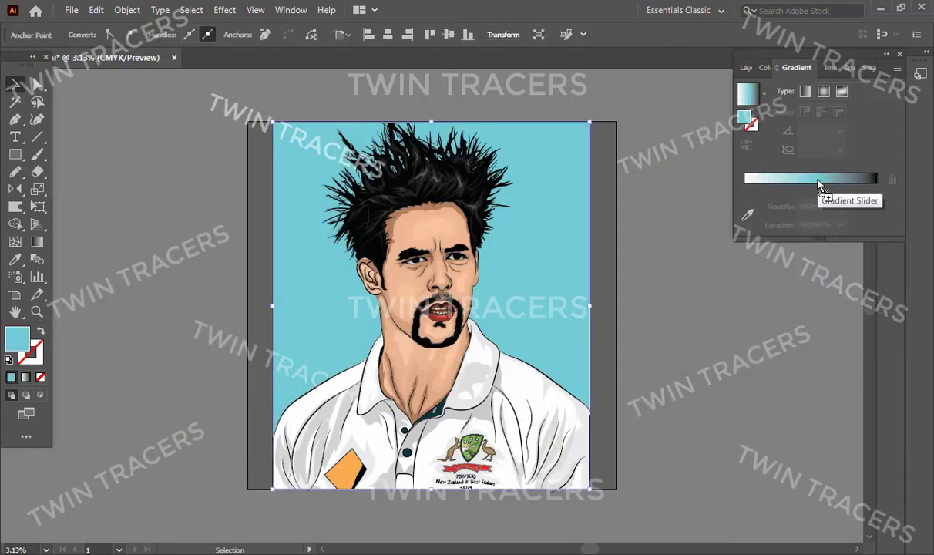
Apply a radial gradient to the backdrop with a red outer stop and a widened blue stop.
left_click(824, 90)
left_click_drag(817, 205, 855, 205)
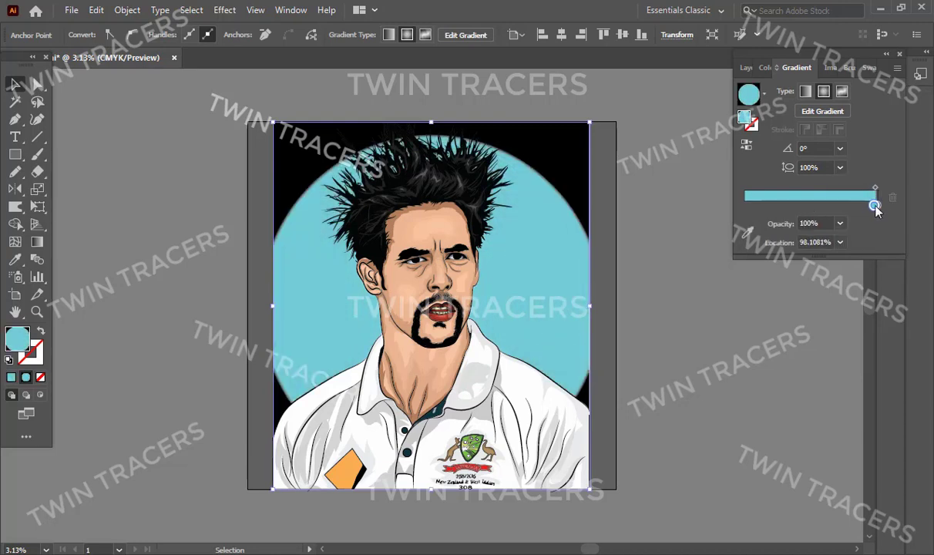
double_click(877, 205)
left_click(875, 221)
left_click(766, 299)
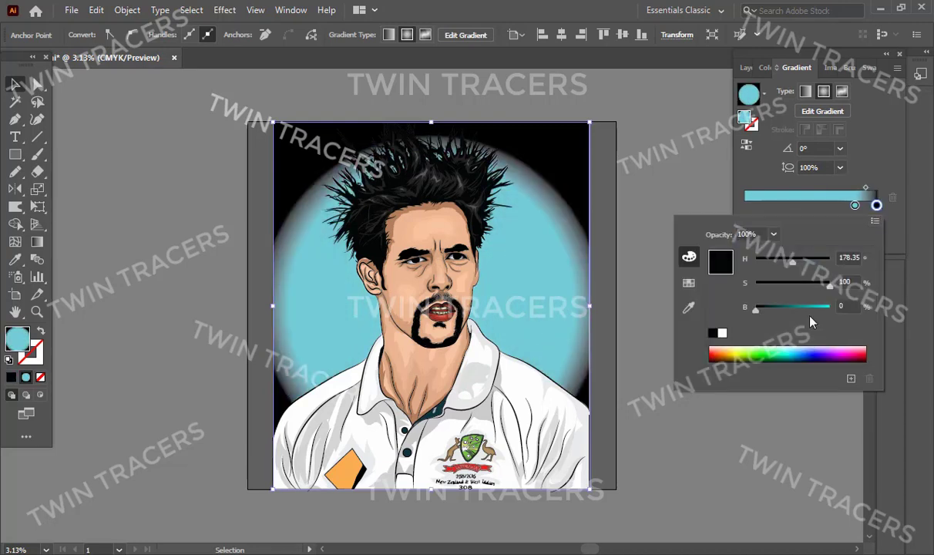
left_click_drag(766, 298, 784, 288)
left_click_drag(855, 205, 868, 205)
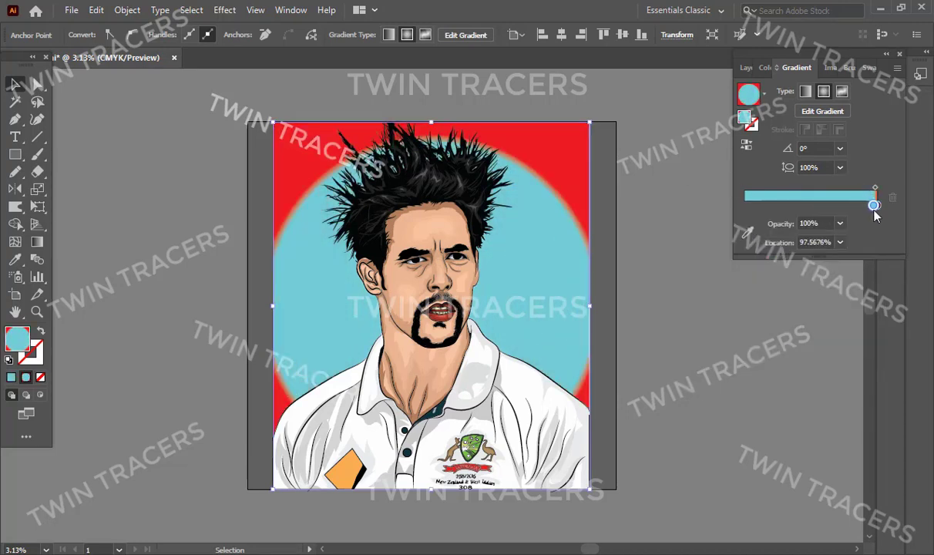
left_click(677, 308)
Recolour the inner gradient stop to yellow and move it outward.
double_click(826, 187)
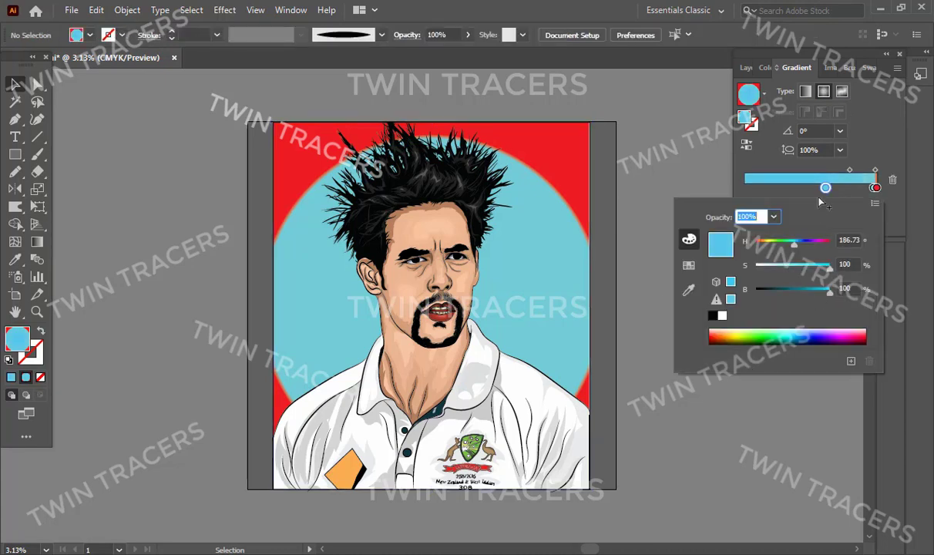
left_click(740, 336)
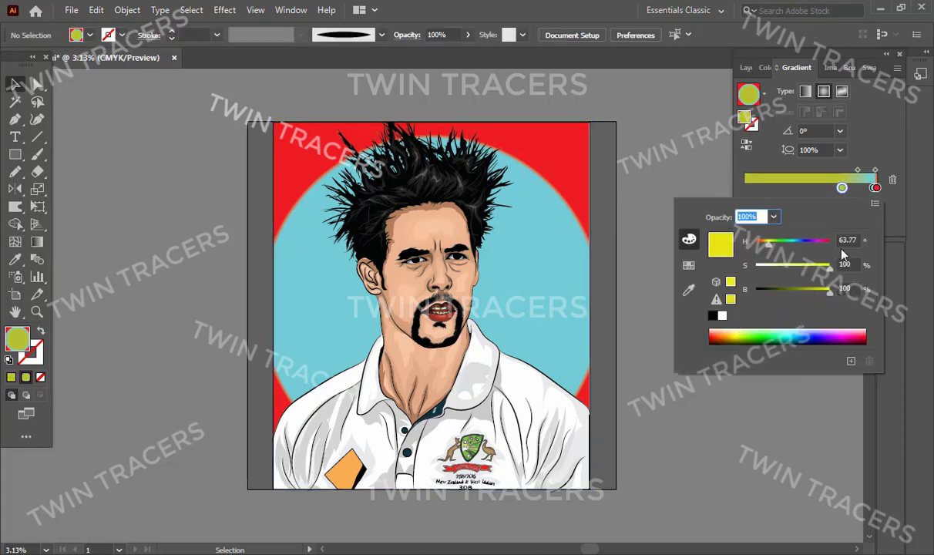
key("ctrl+z")
double_click(841, 205)
left_click(739, 353)
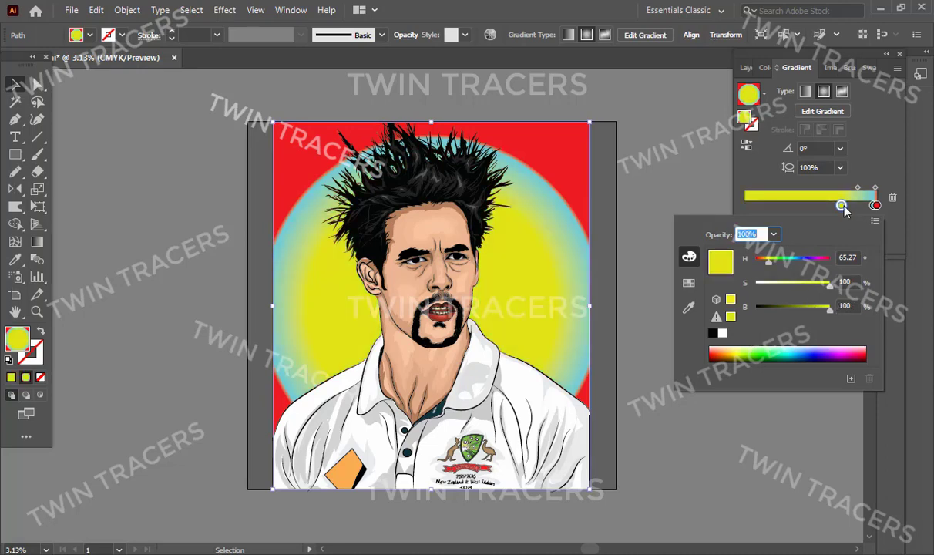
mouse_move(841, 205)
left_mouse_down()
mouse_move(776, 205)
mouse_move(866, 205)
left_mouse_up()
Add a pink stop and a light green stop at 76.49% to the gradient.
left_click(856, 205)
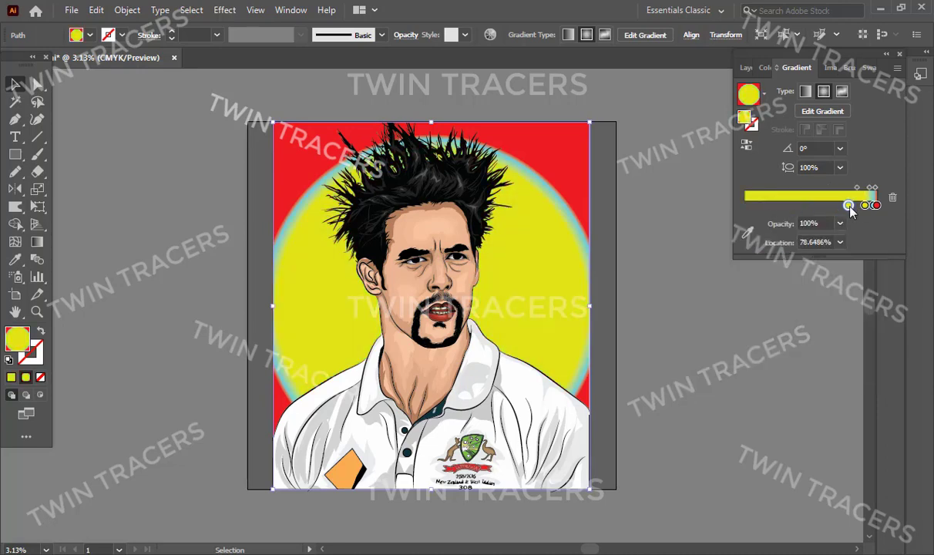
double_click(856, 205)
left_click(813, 353)
left_click(861, 216)
left_click(831, 205)
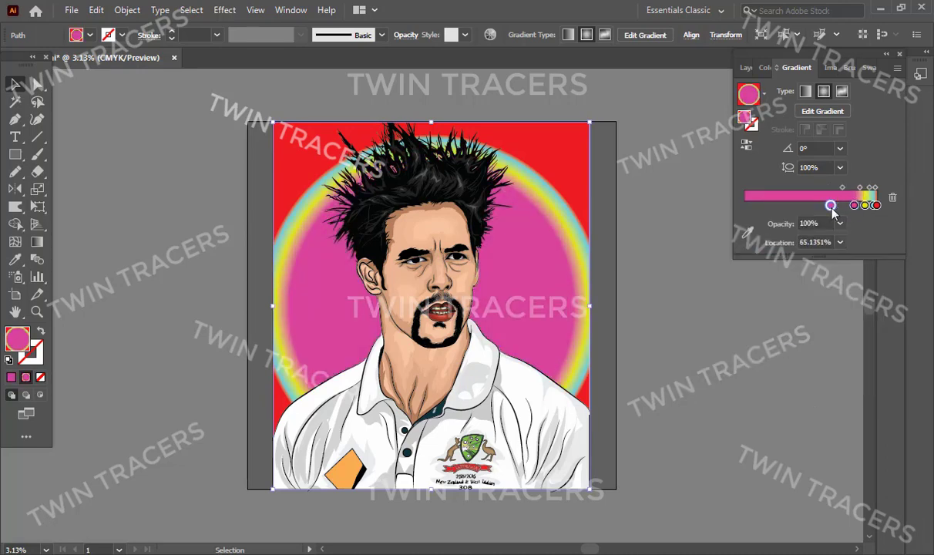
double_click(831, 206)
left_click(763, 359)
left_click(831, 205)
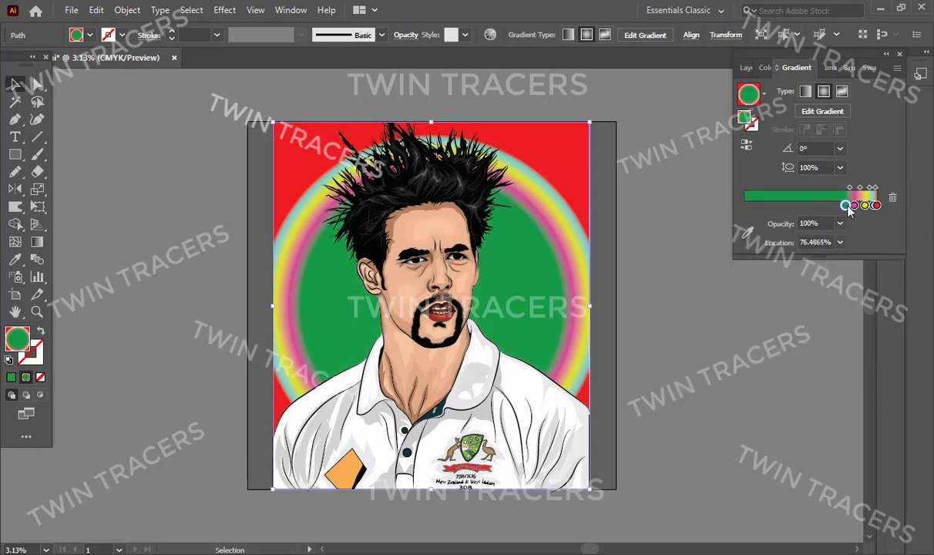
double_click(831, 205)
left_click(752, 353)
left_click_drag(831, 205, 846, 206)
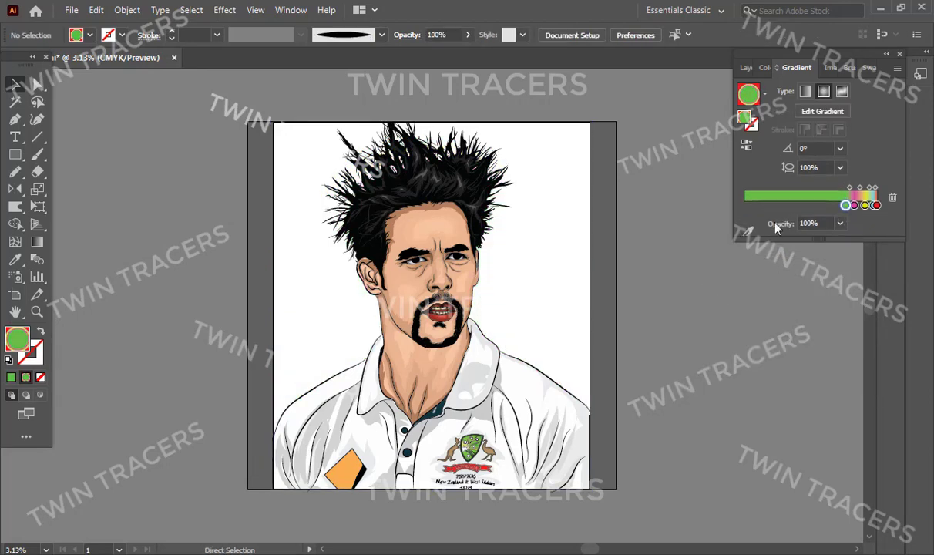
Draw an artboard-sized rectangle, try a blue fill, then delete it.
key("ctrl+shift+a")
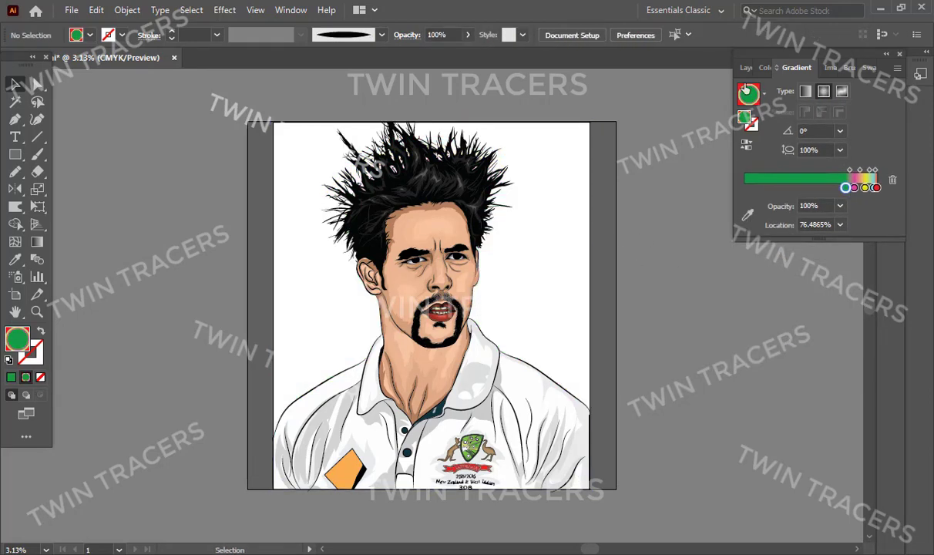
key("F7")
key("m")
left_click_drag(273, 121, 589, 489)
left_click(11, 377)
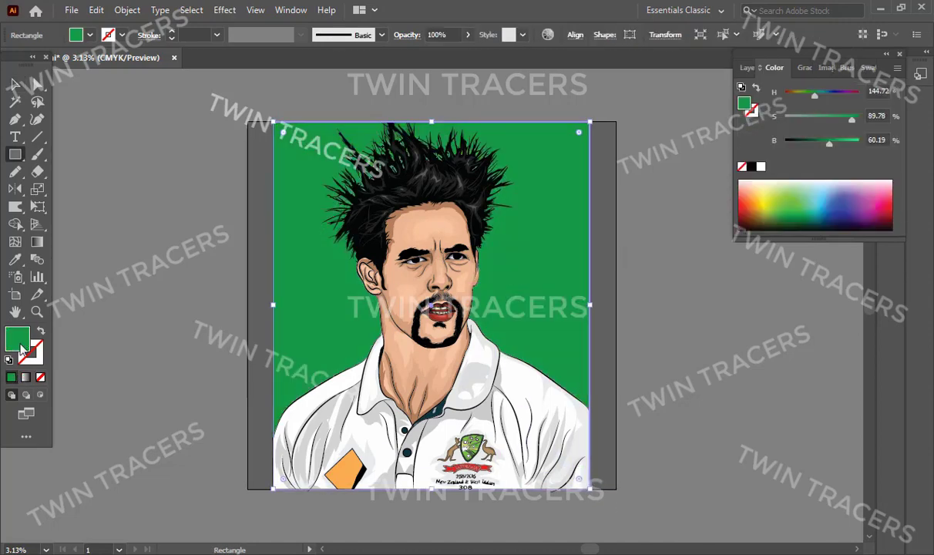
double_click(18, 339)
left_click(614, 239)
left_click(751, 183)
double_click(17, 339)
left_click(556, 320)
key("Escape")
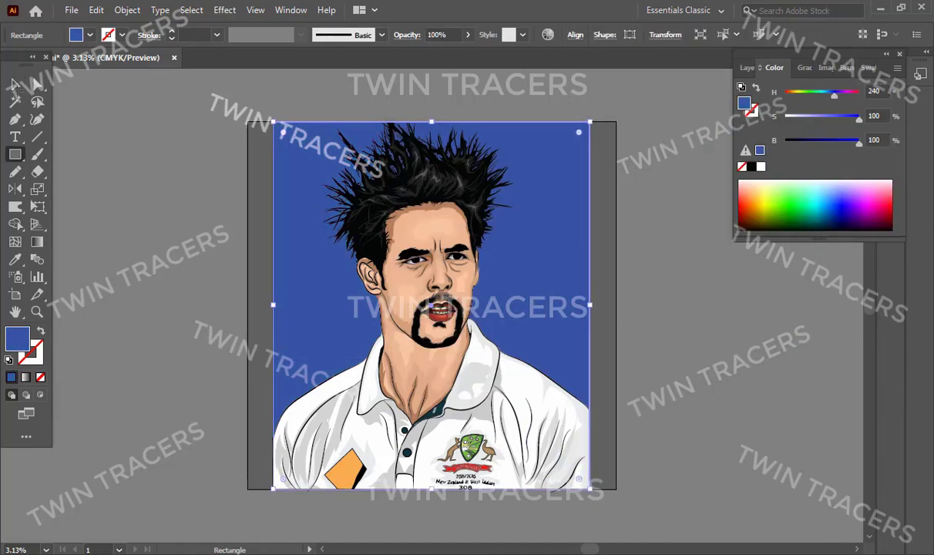
key("Delete")
Delete the extra empty layers, leaving 17 layers.
left_click(747, 67)
left_click_drag(853, 240, 853, 384)
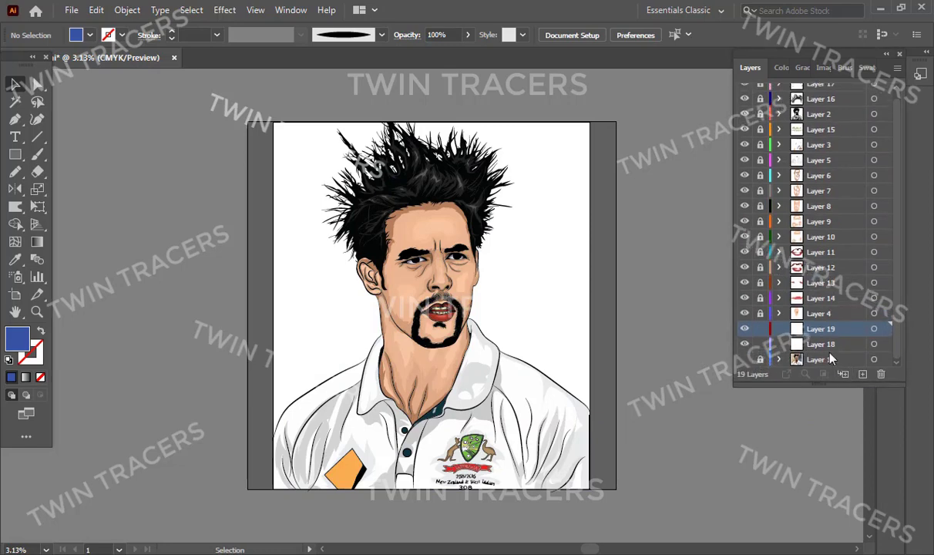
left_click(848, 343)
left_click(881, 374)
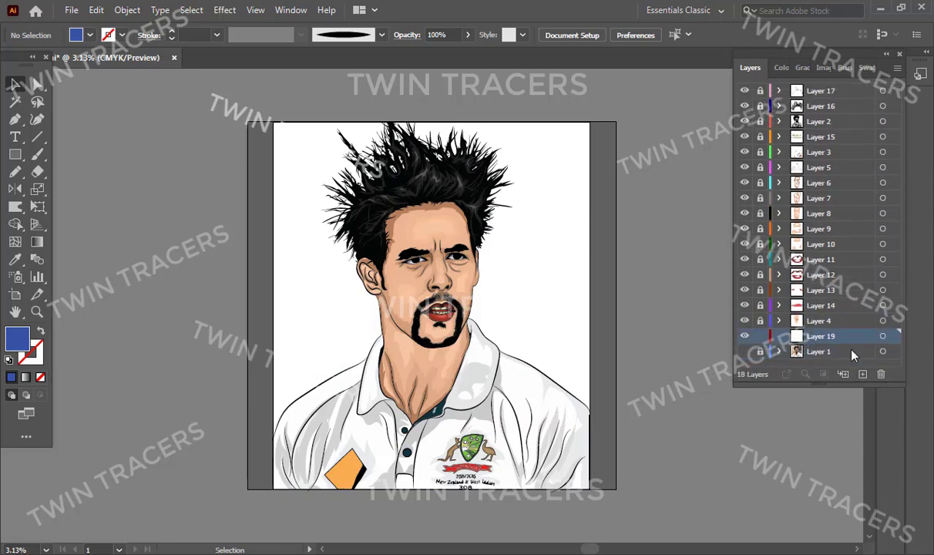
left_click(562, 305)
Image Trace the reference photo in Color mode, dismissing the slow-tracing warning.
left_click(342, 34)
left_click(313, 303)
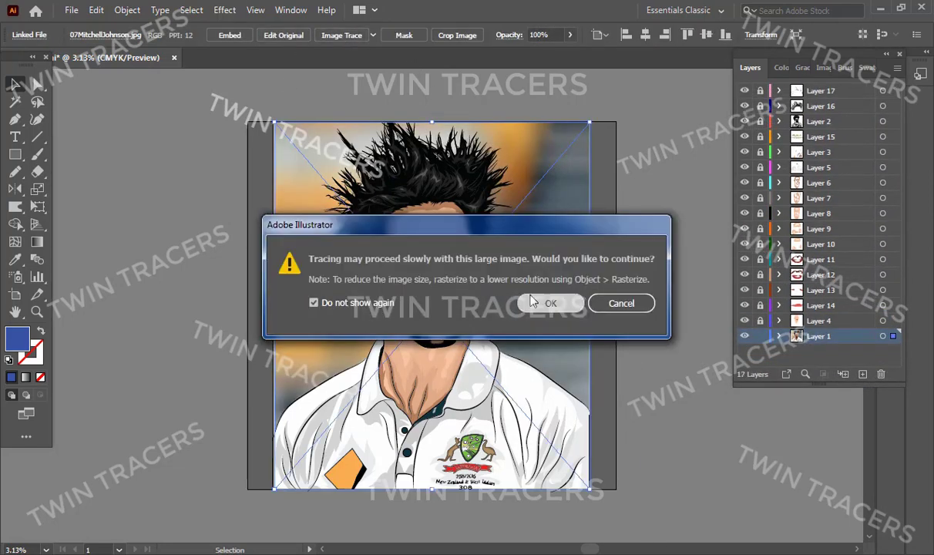
left_click(531, 301)
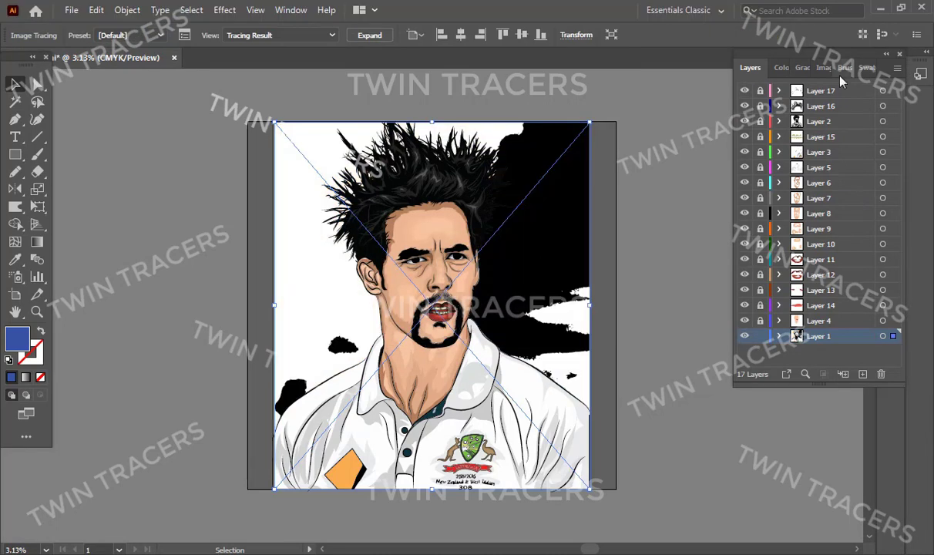
left_click(823, 68)
left_click(885, 160)
left_click(864, 180)
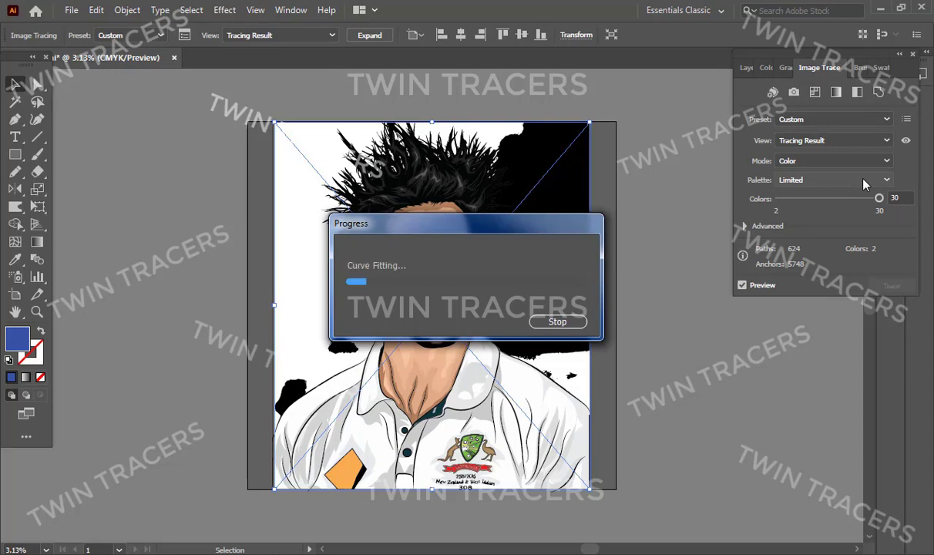
key("ctrl+shift+a")
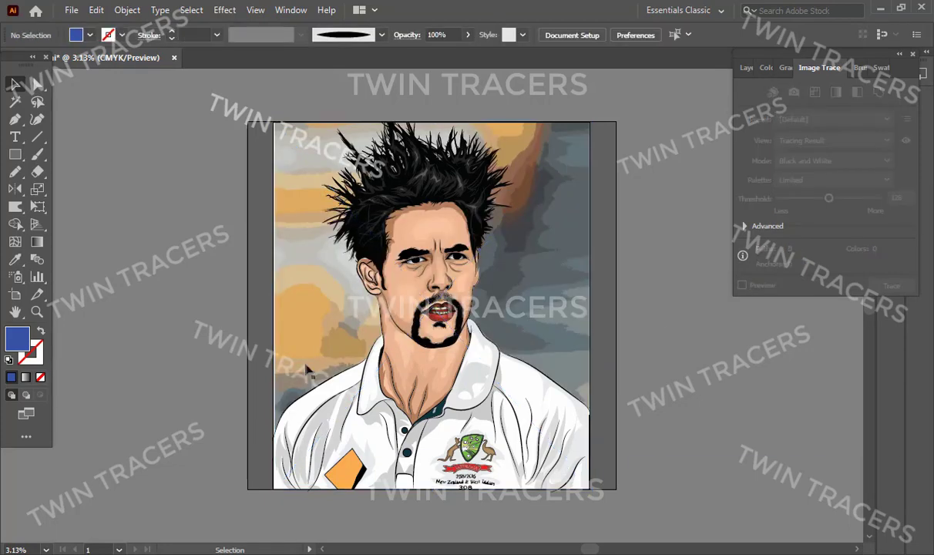
key("z")
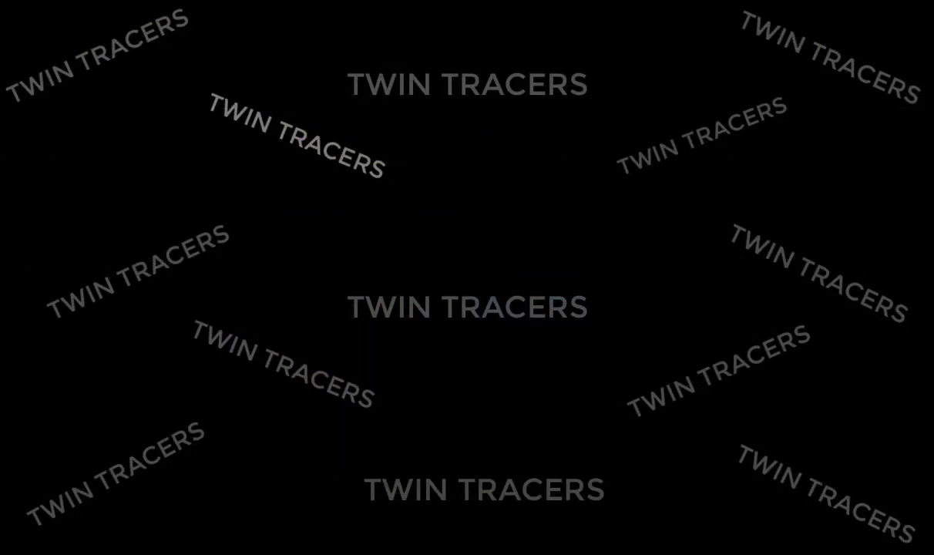